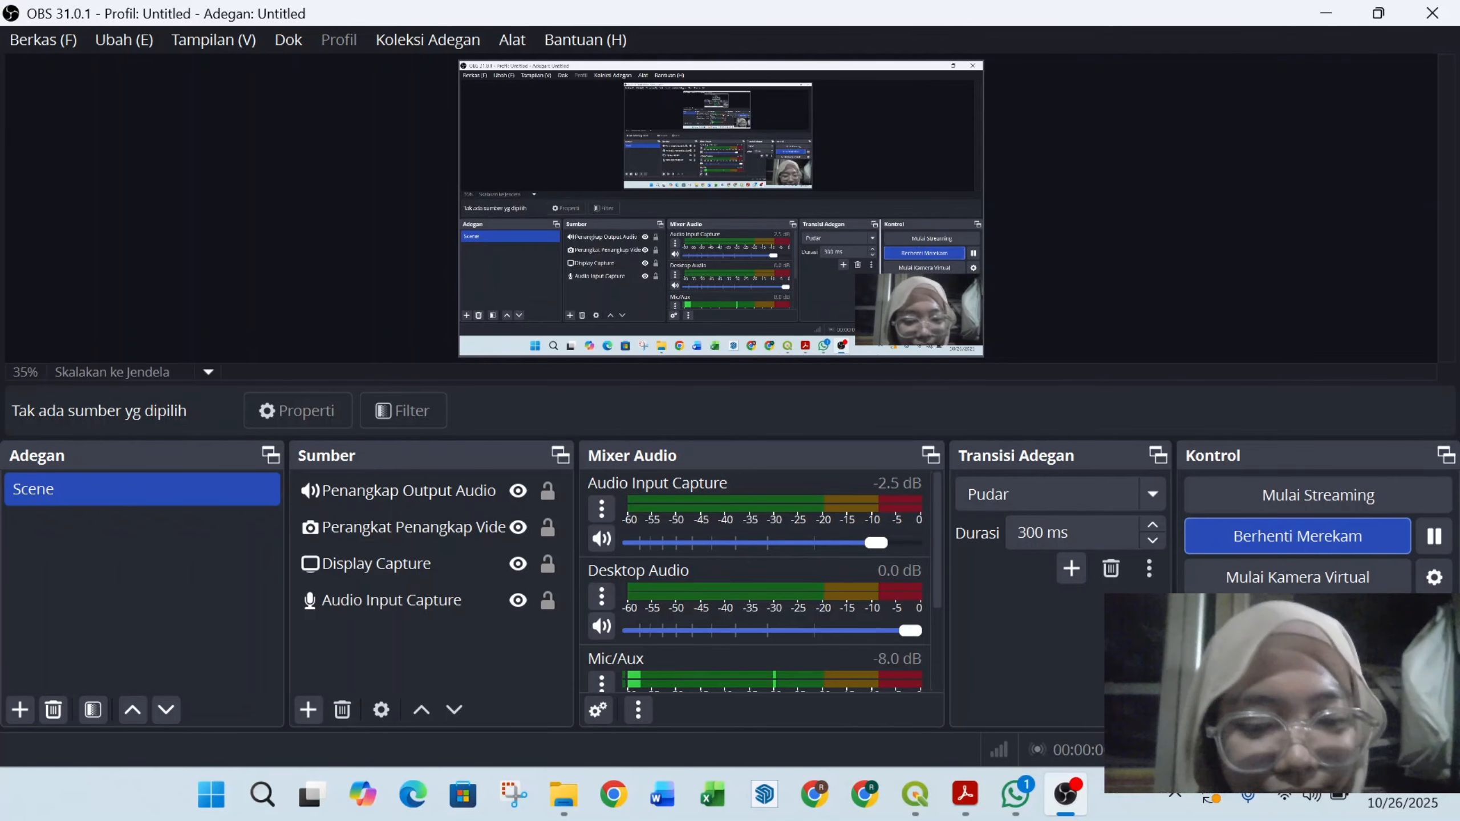
Step: Switch to QGIS and add the Google Satellite basemap to the untitled project
{"action": "mouse_move", "coordinate": [915, 795]}
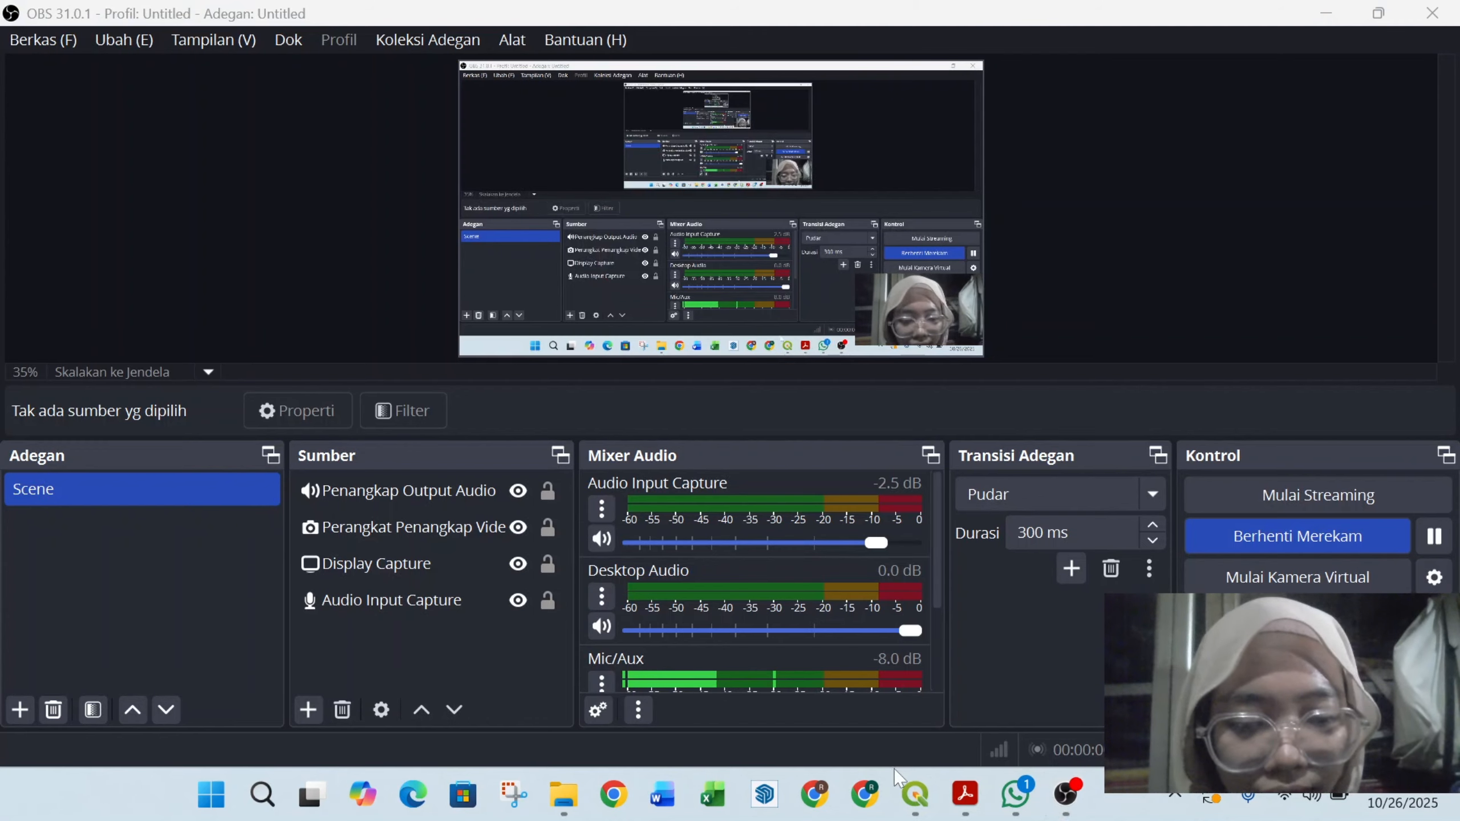
{"action": "left_click", "coordinate": [914, 796]}
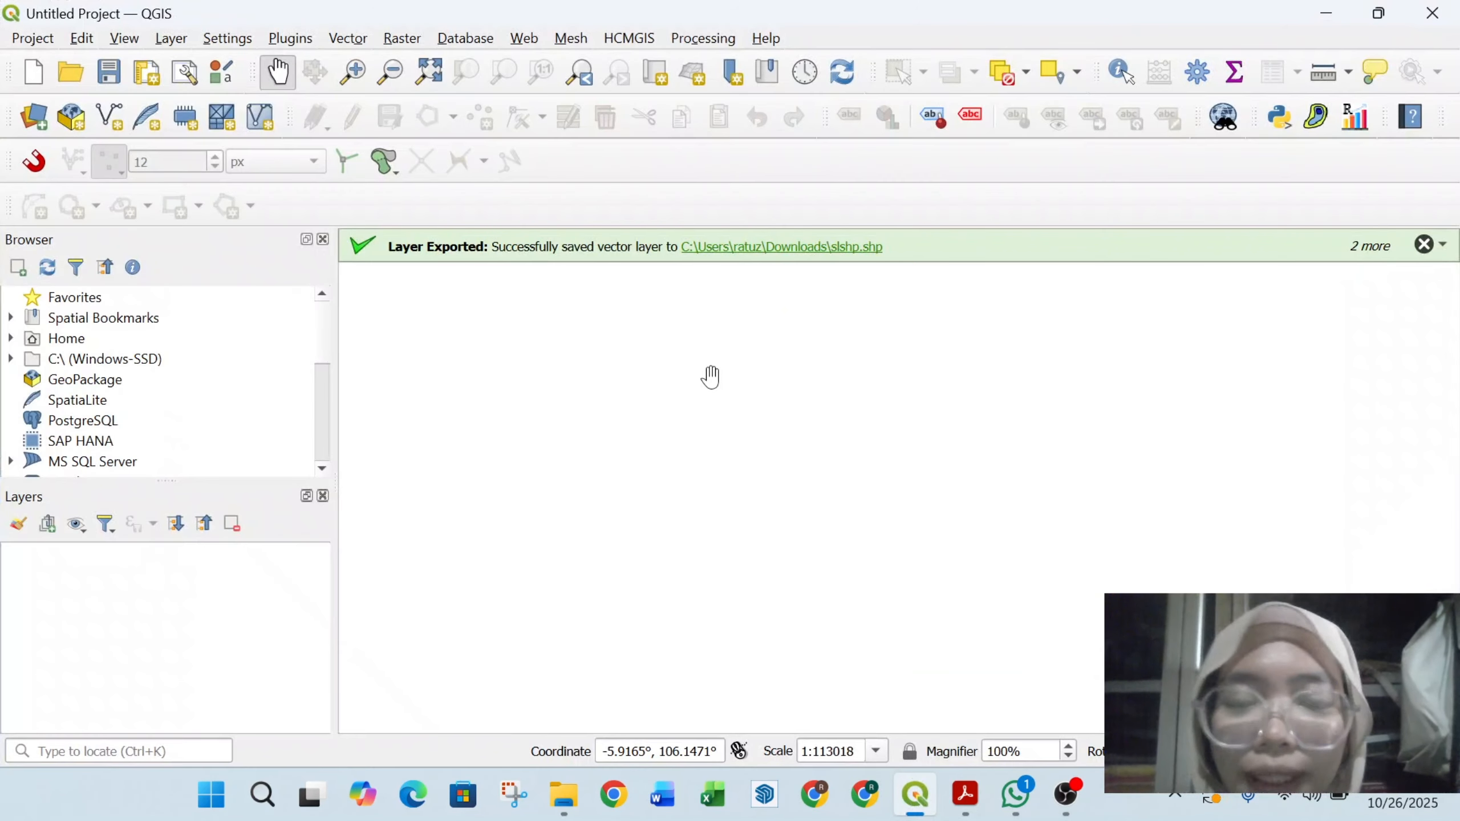
{"action": "left_click", "coordinate": [626, 39]}
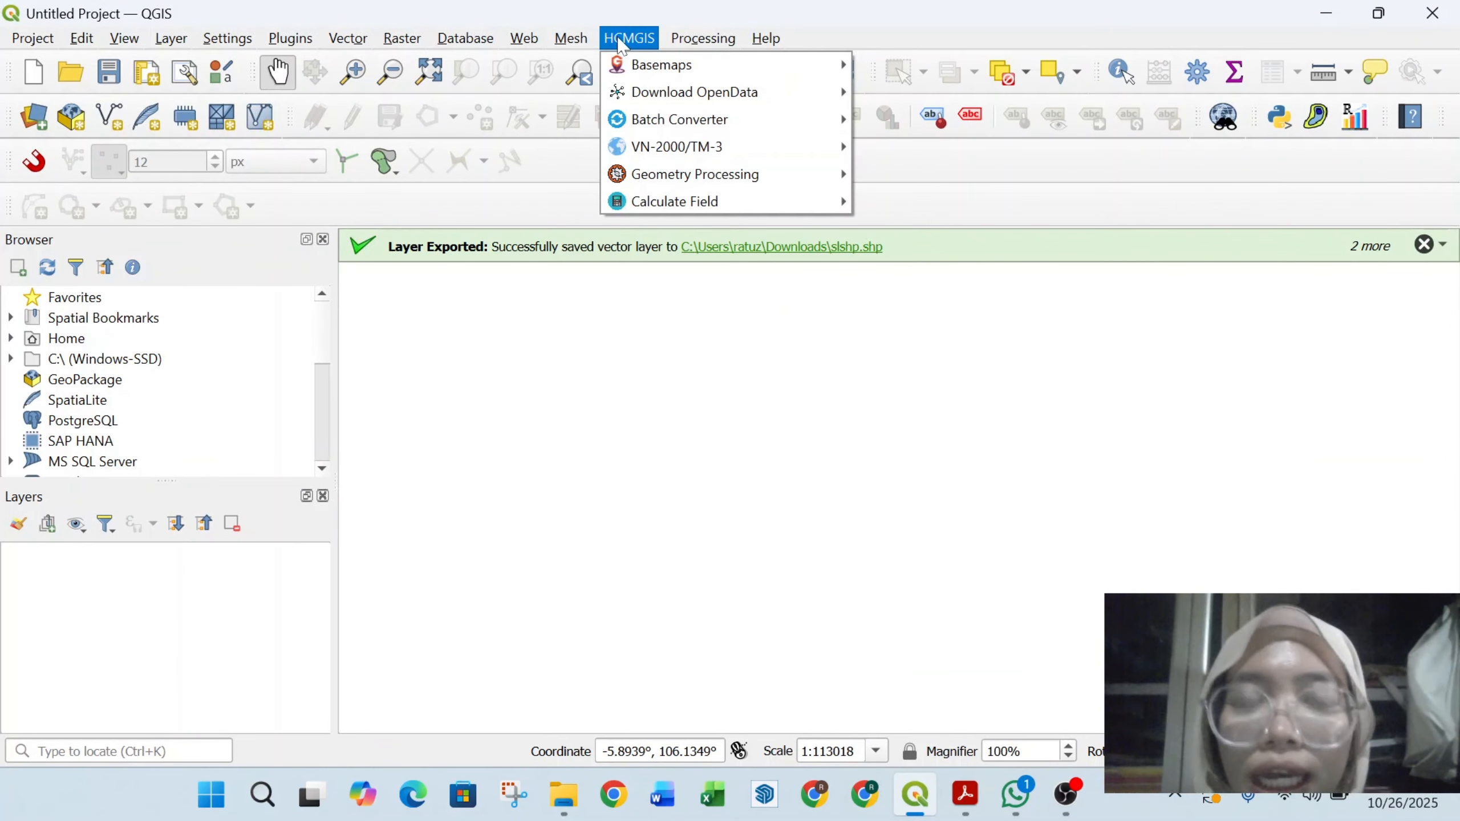
{"action": "mouse_move", "coordinate": [661, 65]}
{"action": "left_click", "coordinate": [888, 91]}
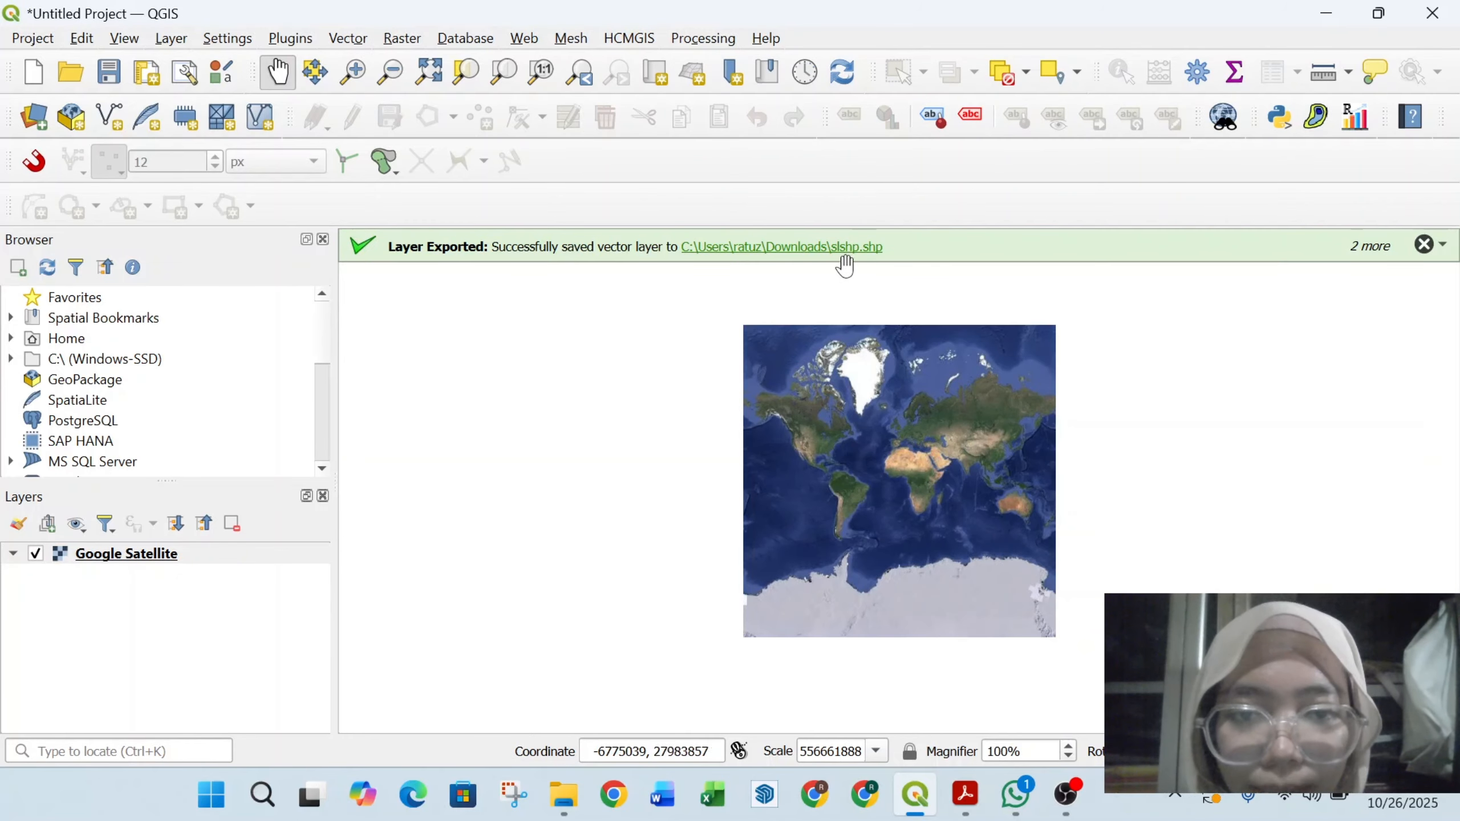
{"action": "scroll", "coordinate": [952, 470], "scroll_direction": "up", "scroll_amount": 1}
{"action": "scroll", "coordinate": [952, 471], "scroll_direction": "up", "scroll_amount": 2}
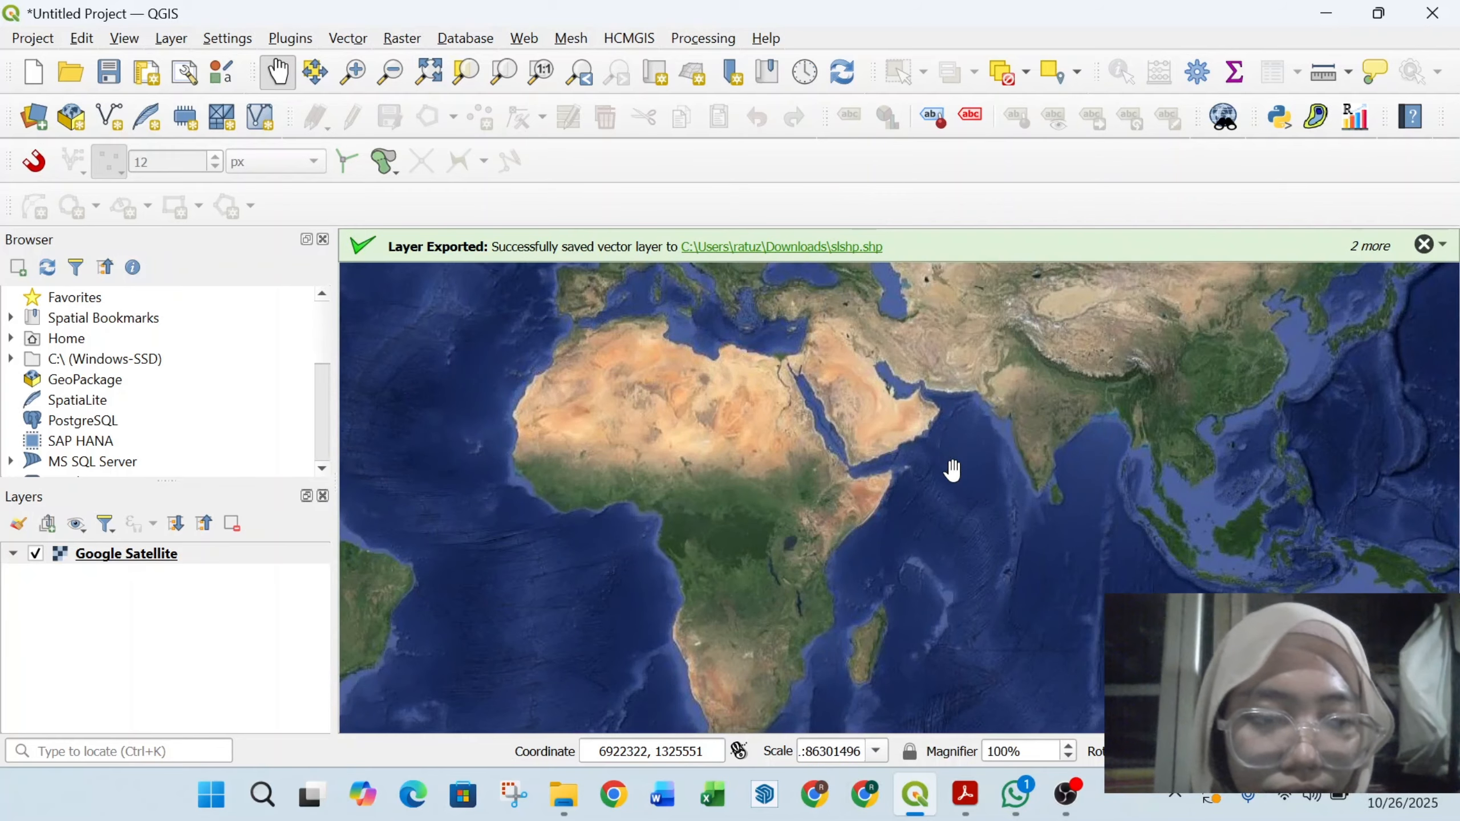
{"action": "left_click_drag", "start_coordinate": [952, 470], "coordinate": [459, 334]}
{"action": "scroll", "coordinate": [742, 404], "scroll_direction": "up", "scroll_amount": 1}
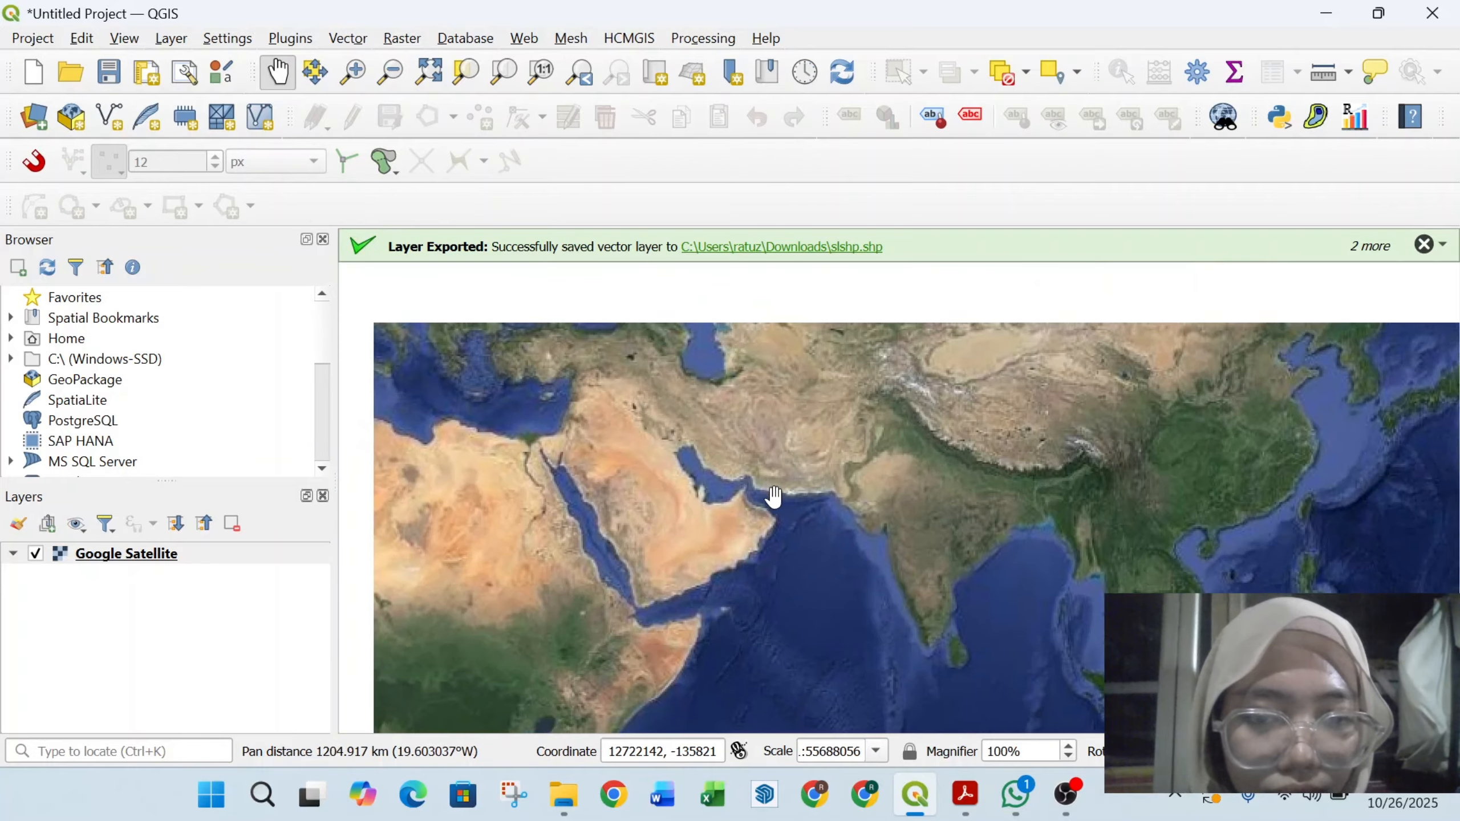
{"action": "left_click_drag", "start_coordinate": [761, 426], "coordinate": [795, 500]}
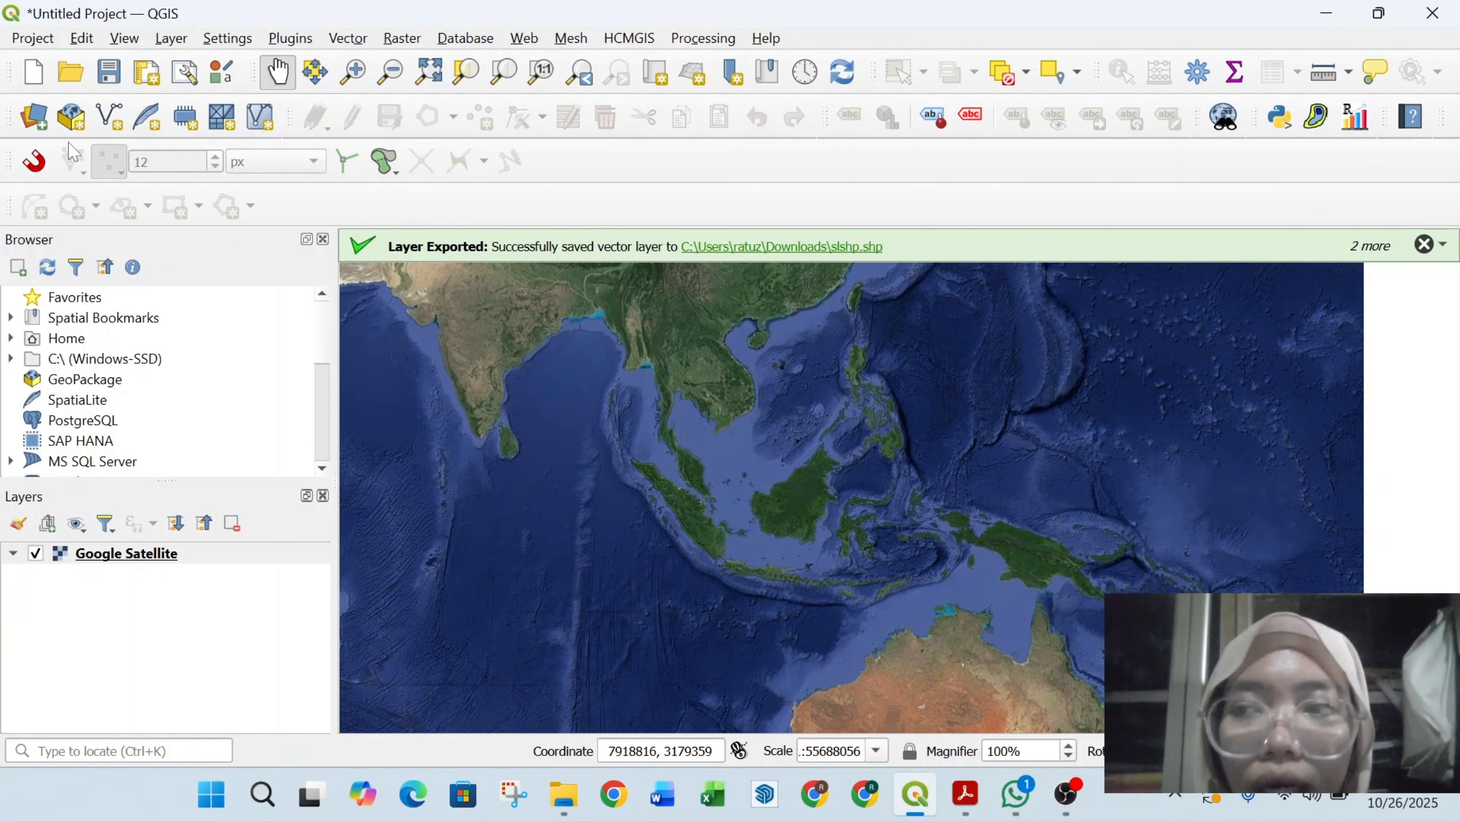
Step: Add Suhu Banten.txt from the inner Pertemuan 6 folder as a delimited text point layer with sst as the Z field
{"action": "left_click", "coordinate": [27, 121]}
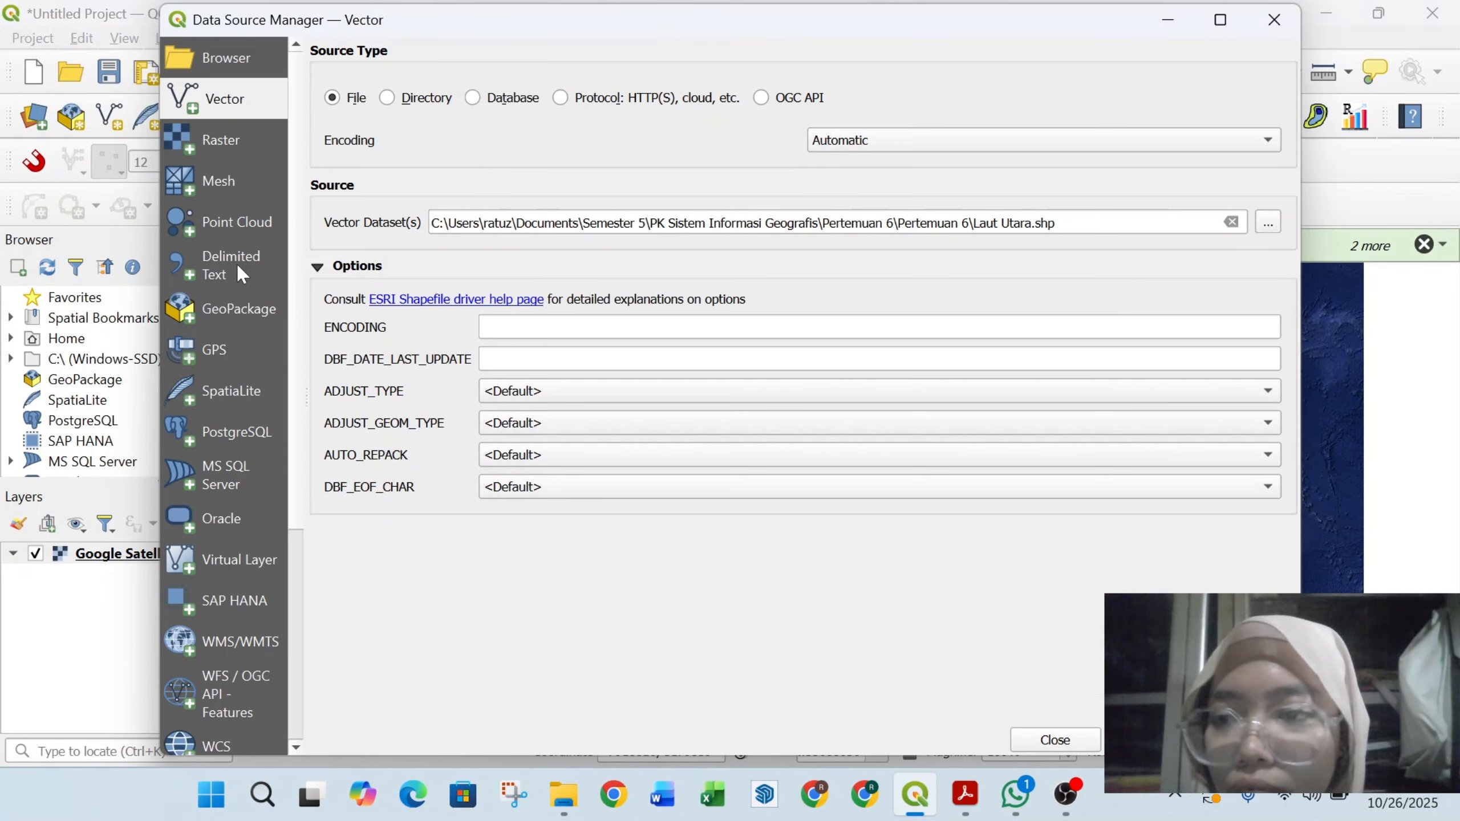
{"action": "left_click", "coordinate": [238, 267]}
{"action": "left_click", "coordinate": [1283, 56]}
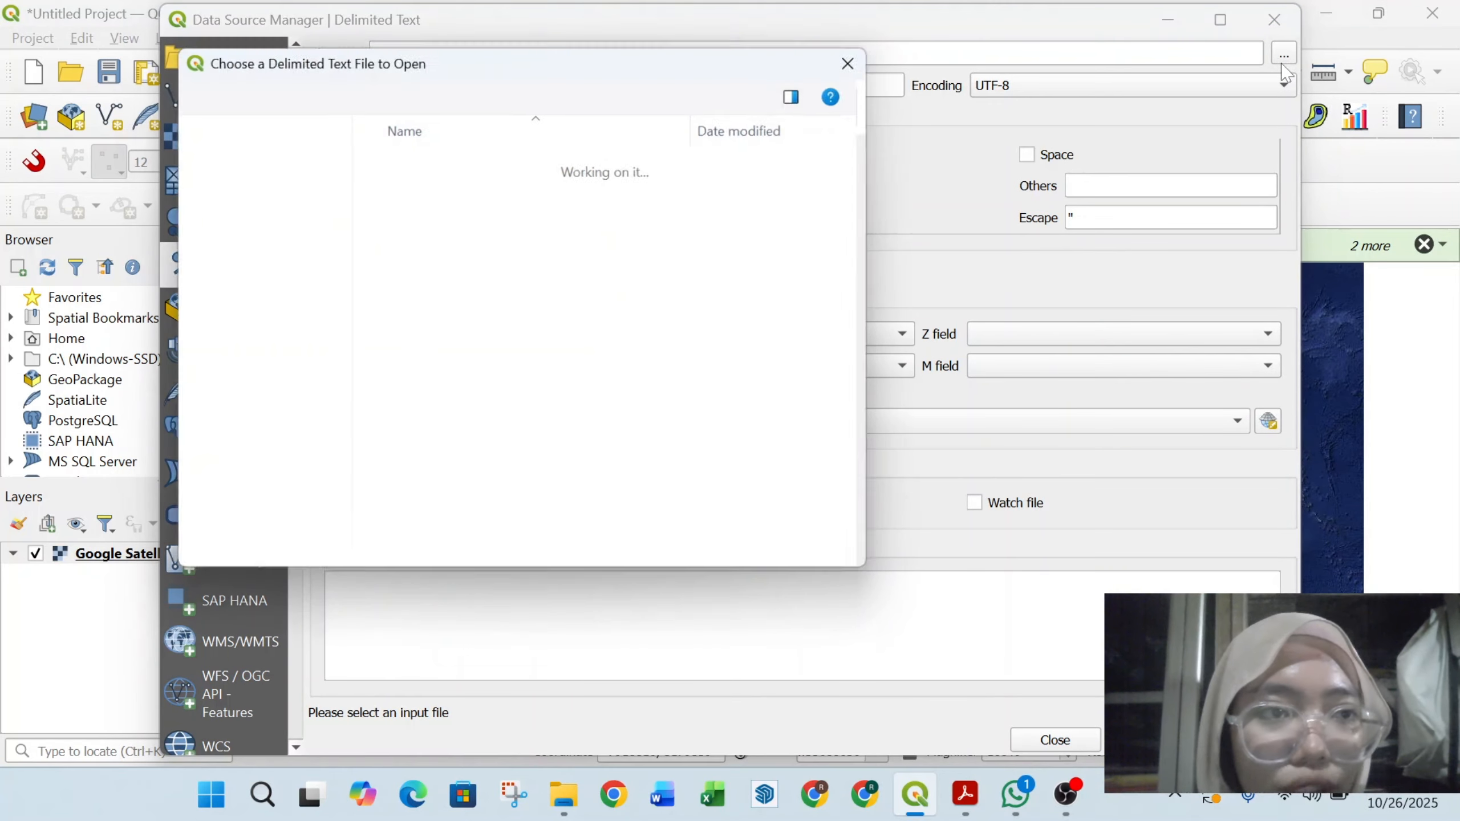
{"action": "scroll", "coordinate": [253, 322], "scroll_direction": "down", "scroll_amount": 5}
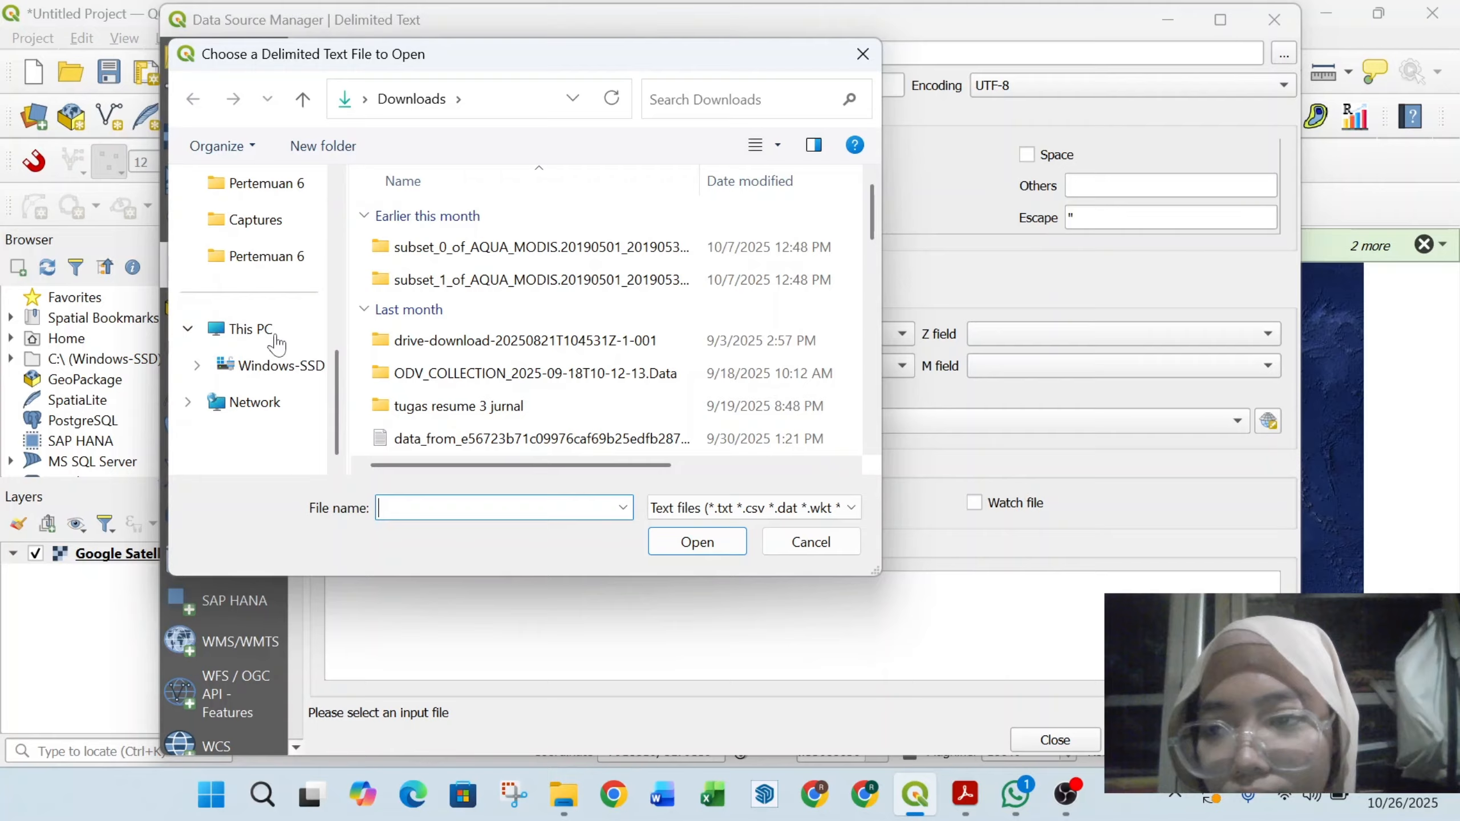
{"action": "left_click", "coordinate": [261, 262]}
{"action": "left_click", "coordinate": [302, 193]}
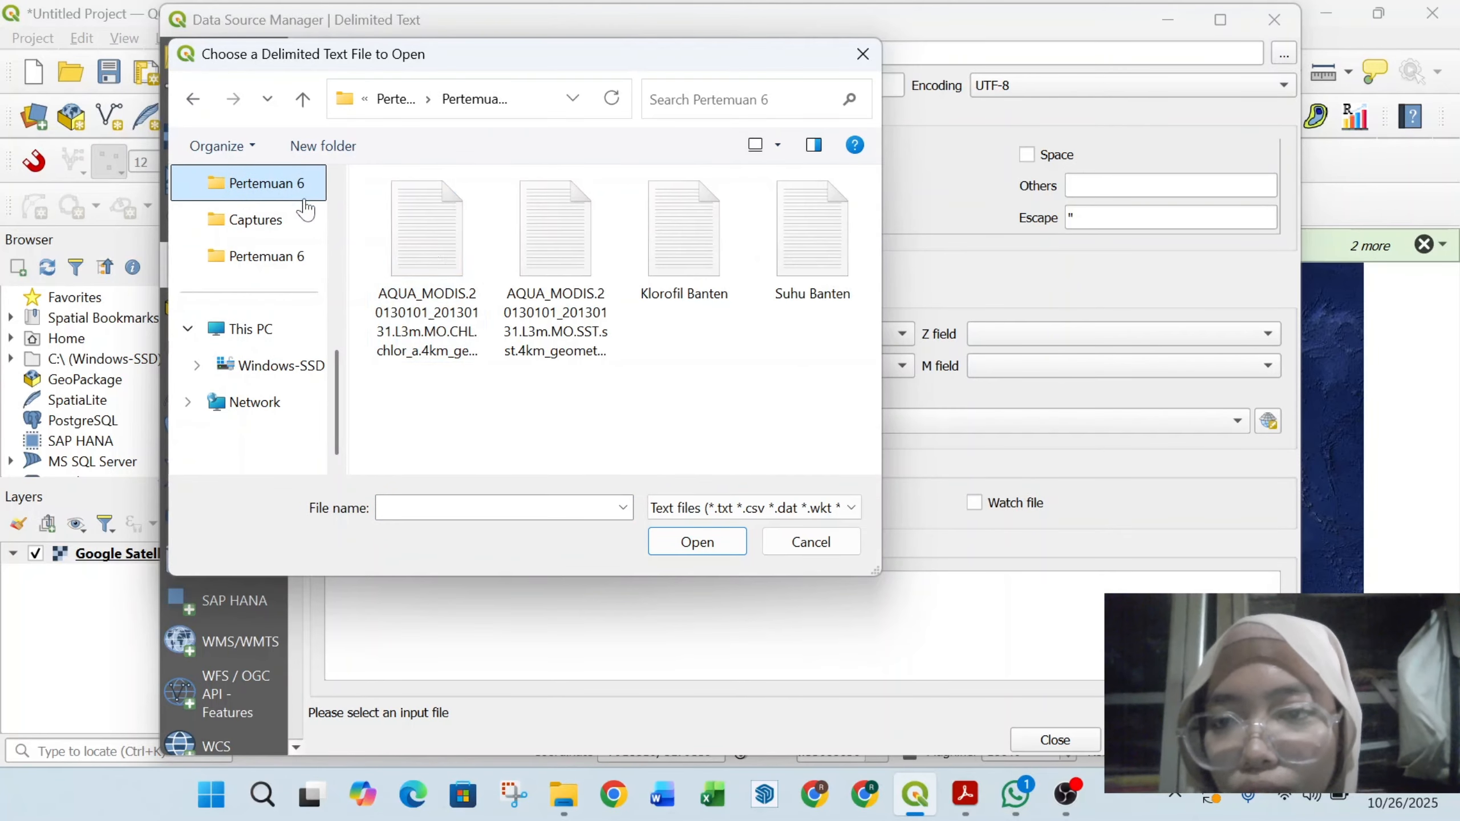
{"action": "double_click", "coordinate": [805, 247]}
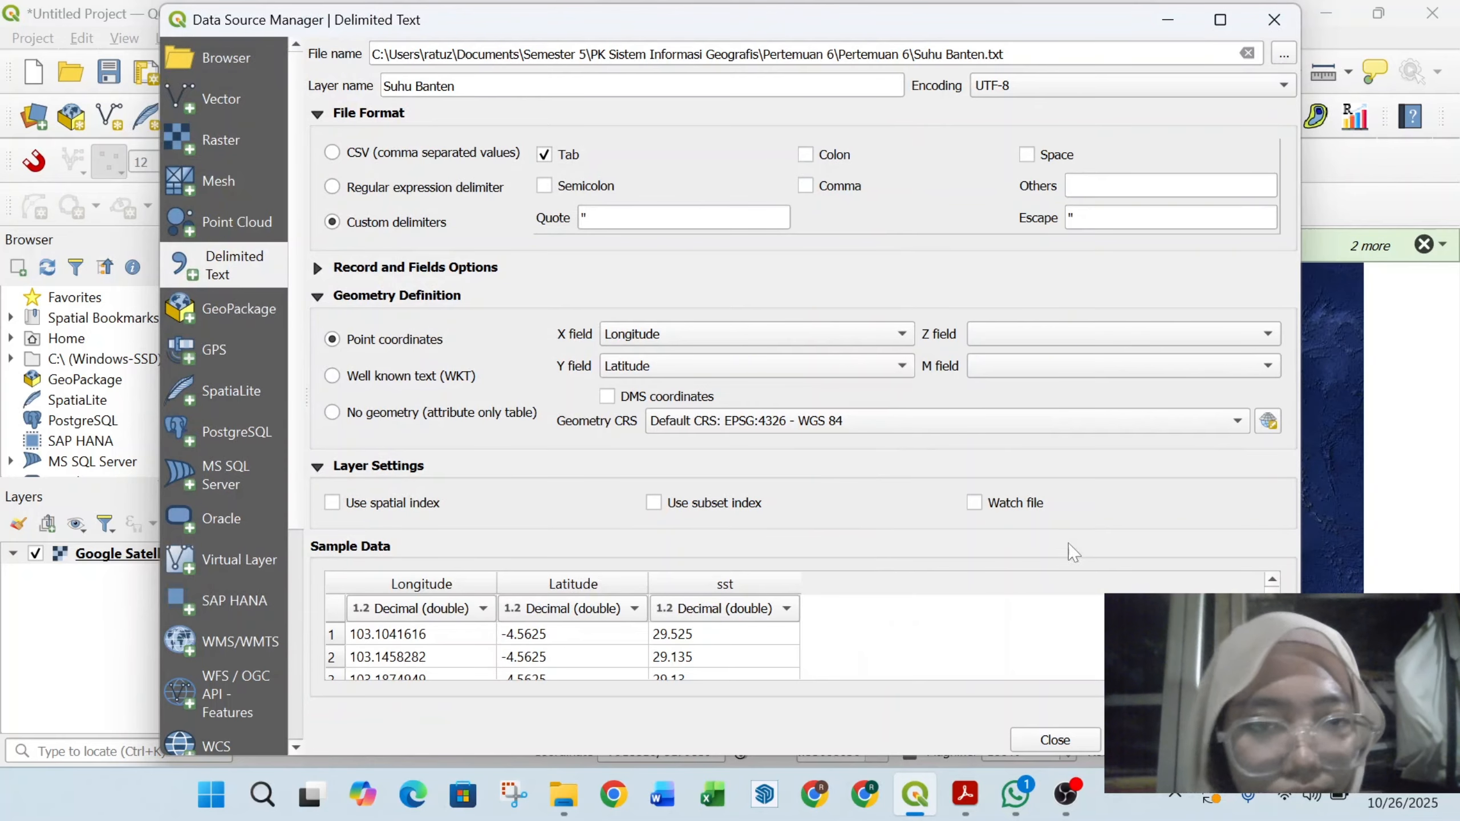
{"action": "left_click", "coordinate": [1008, 334]}
{"action": "left_click", "coordinate": [1017, 401]}
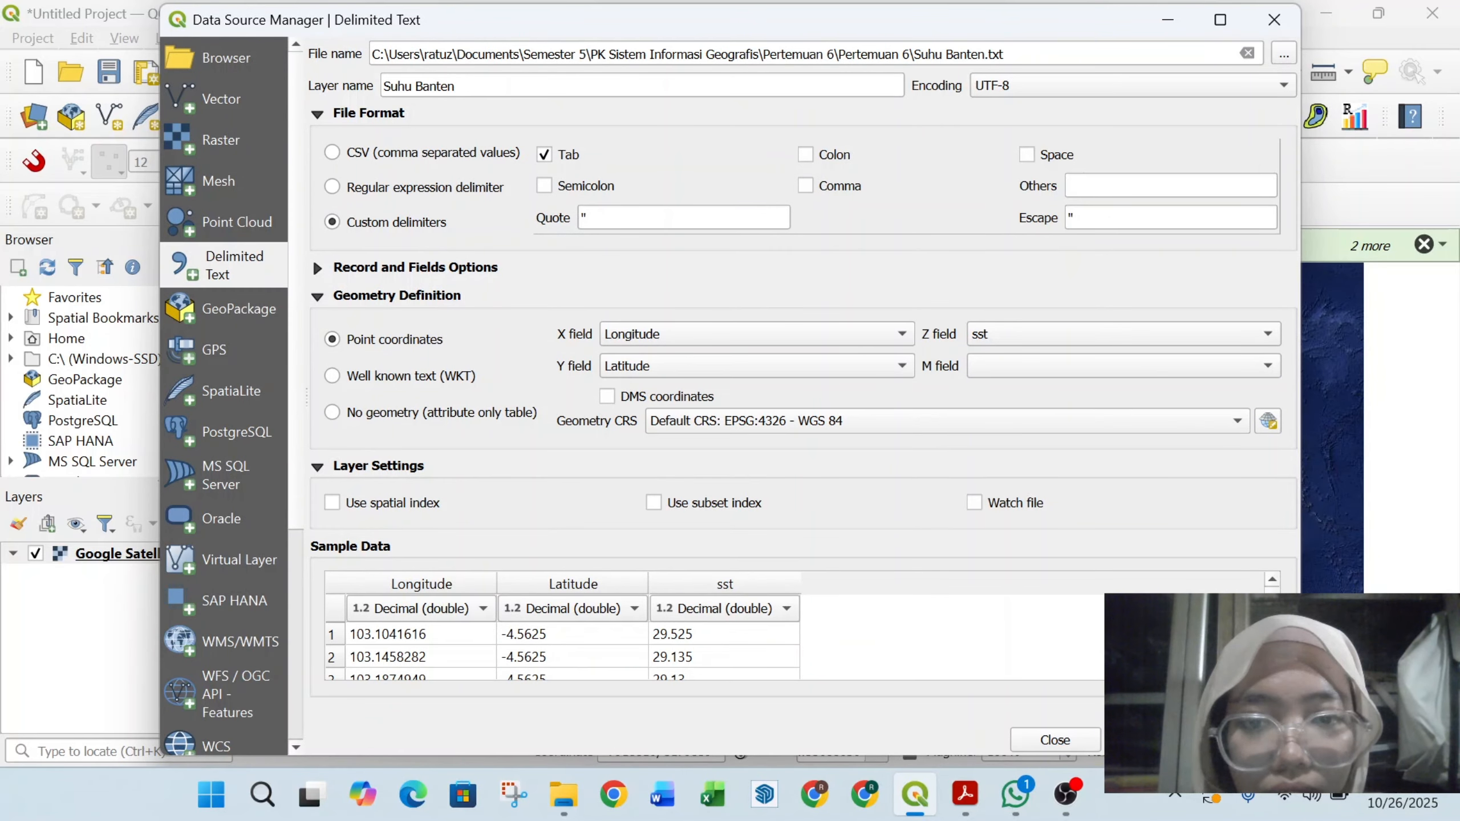
{"action": "left_click", "coordinate": [1151, 740]}
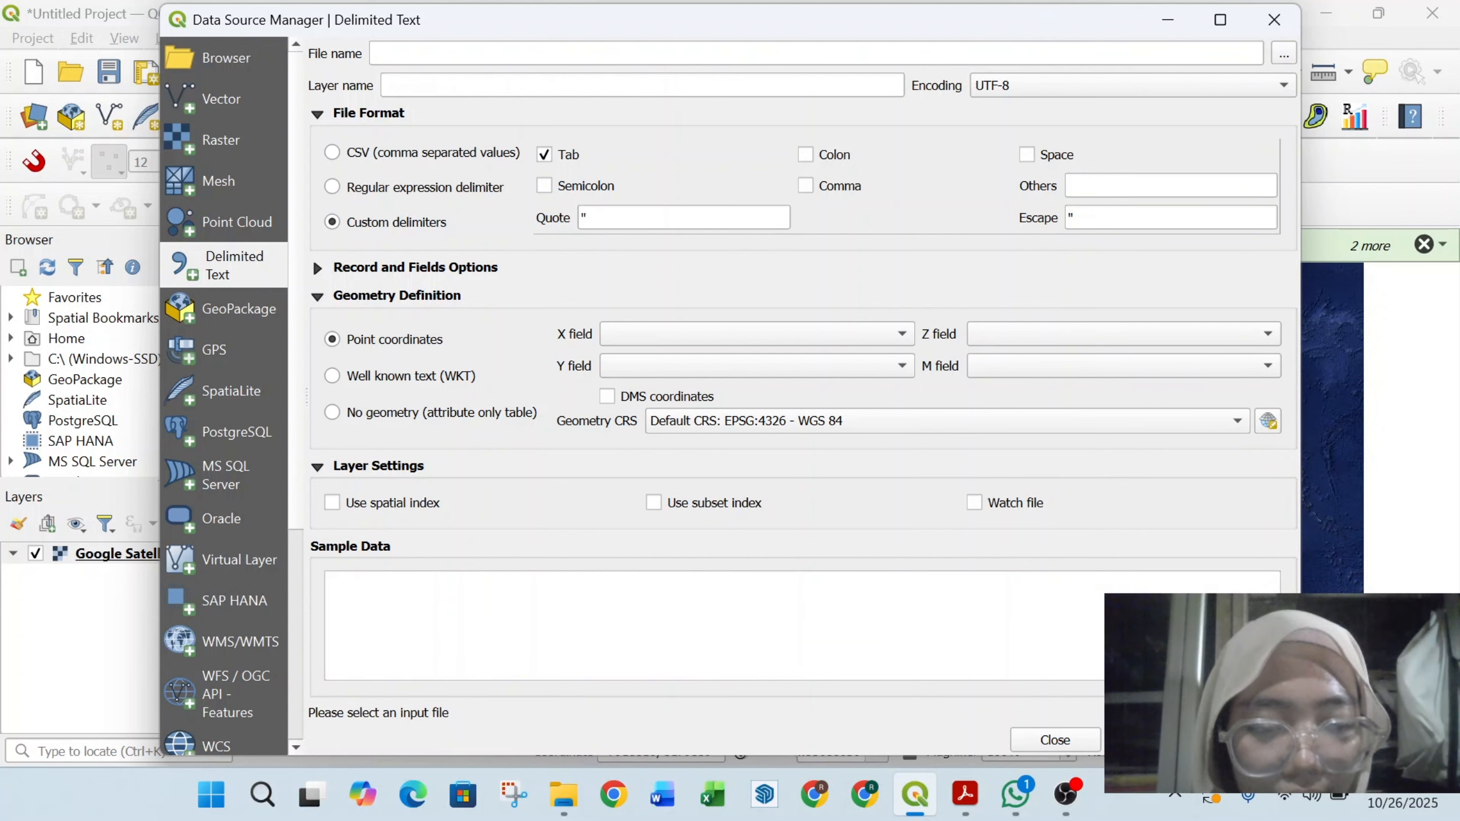
Step: Add Salinitas Banten.txt from the outer Pertemuan 6 folder as a delimited text point layer with PSAL as the Z field
{"action": "left_click", "coordinate": [1283, 54]}
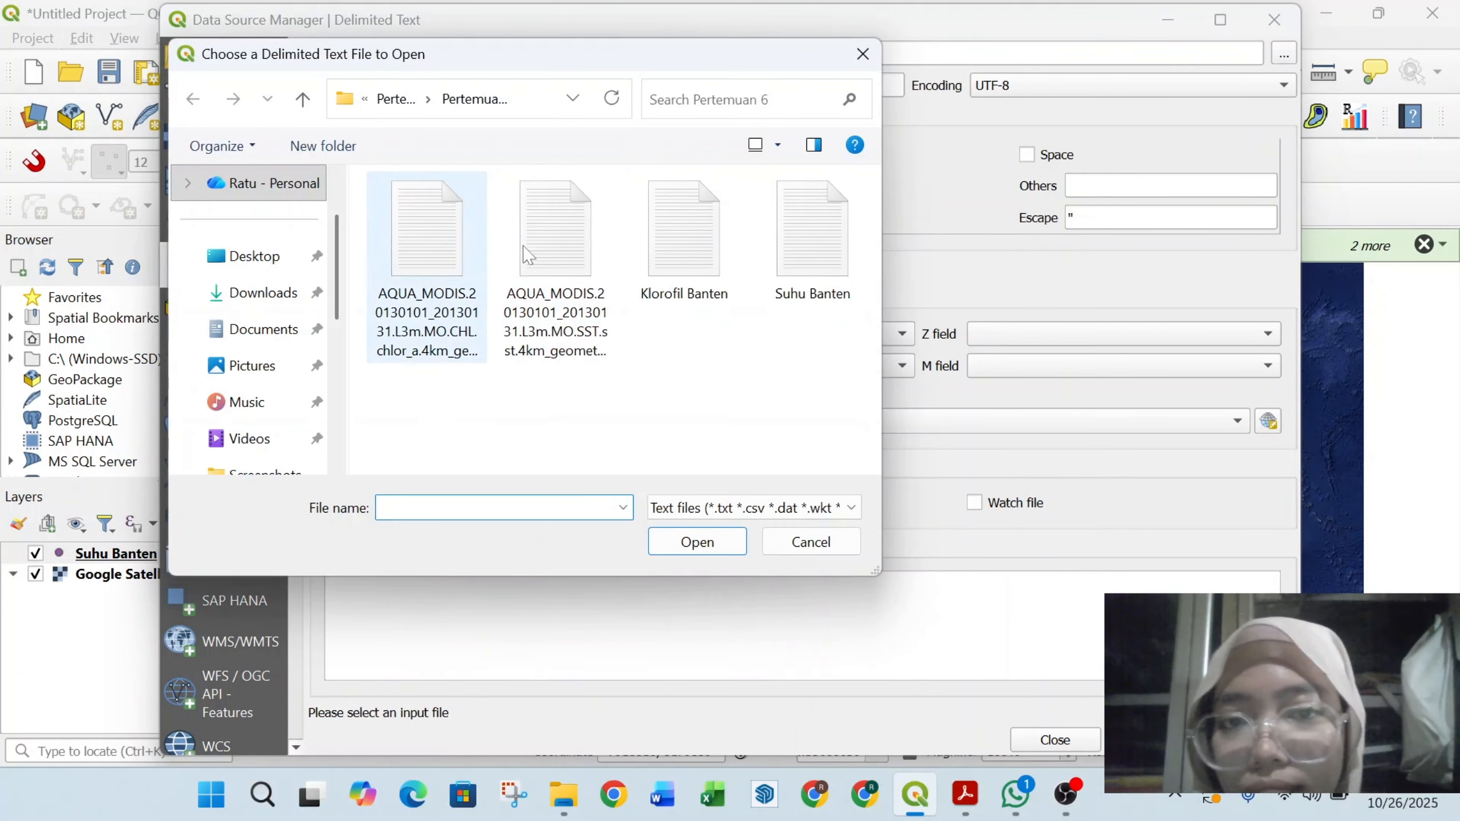
{"action": "scroll", "coordinate": [270, 436], "scroll_direction": "down", "scroll_amount": 5}
{"action": "left_click", "coordinate": [250, 266]}
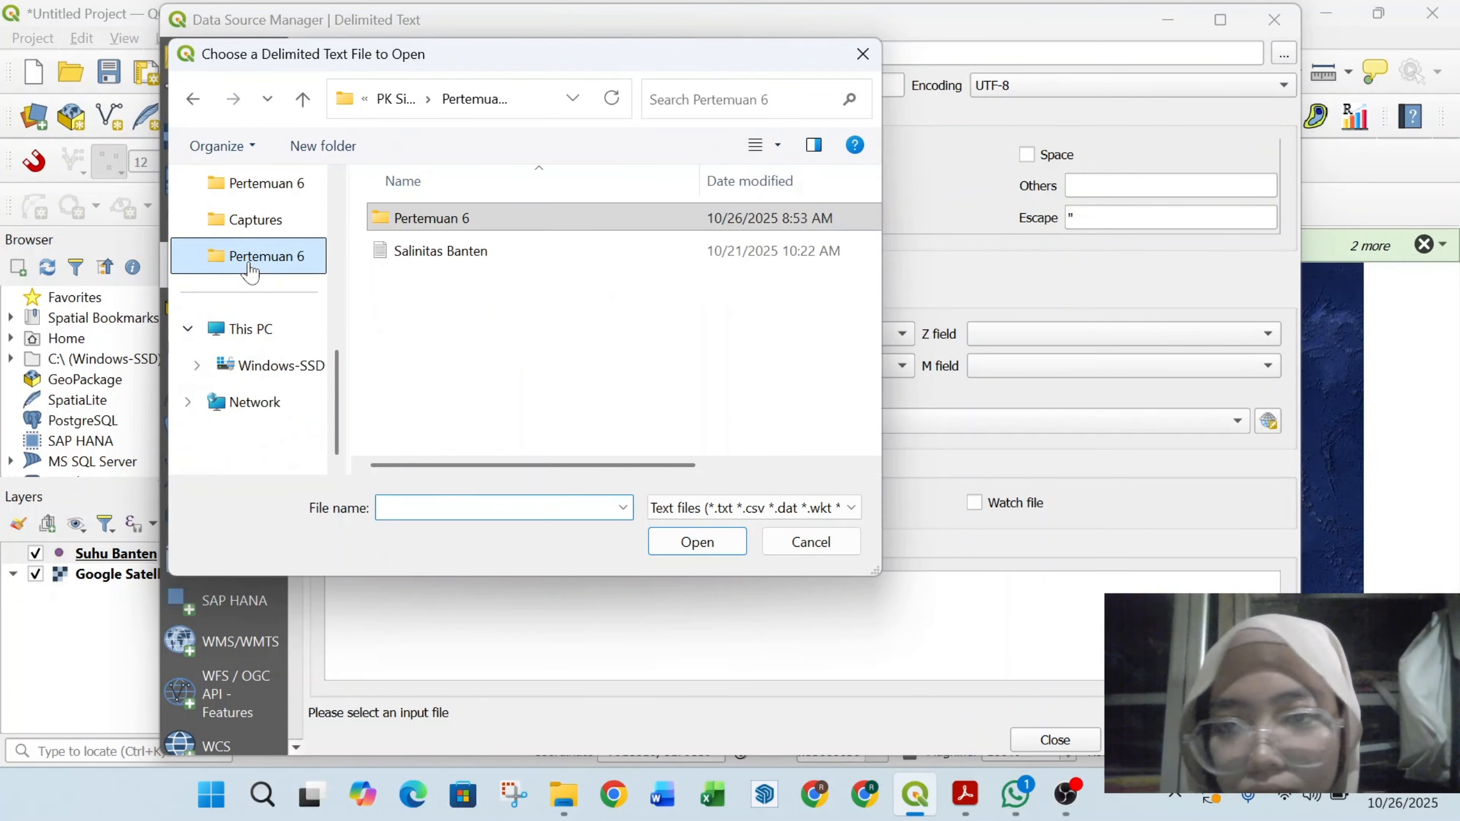
{"action": "double_click", "coordinate": [440, 251]}
{"action": "left_click", "coordinate": [1011, 334]}
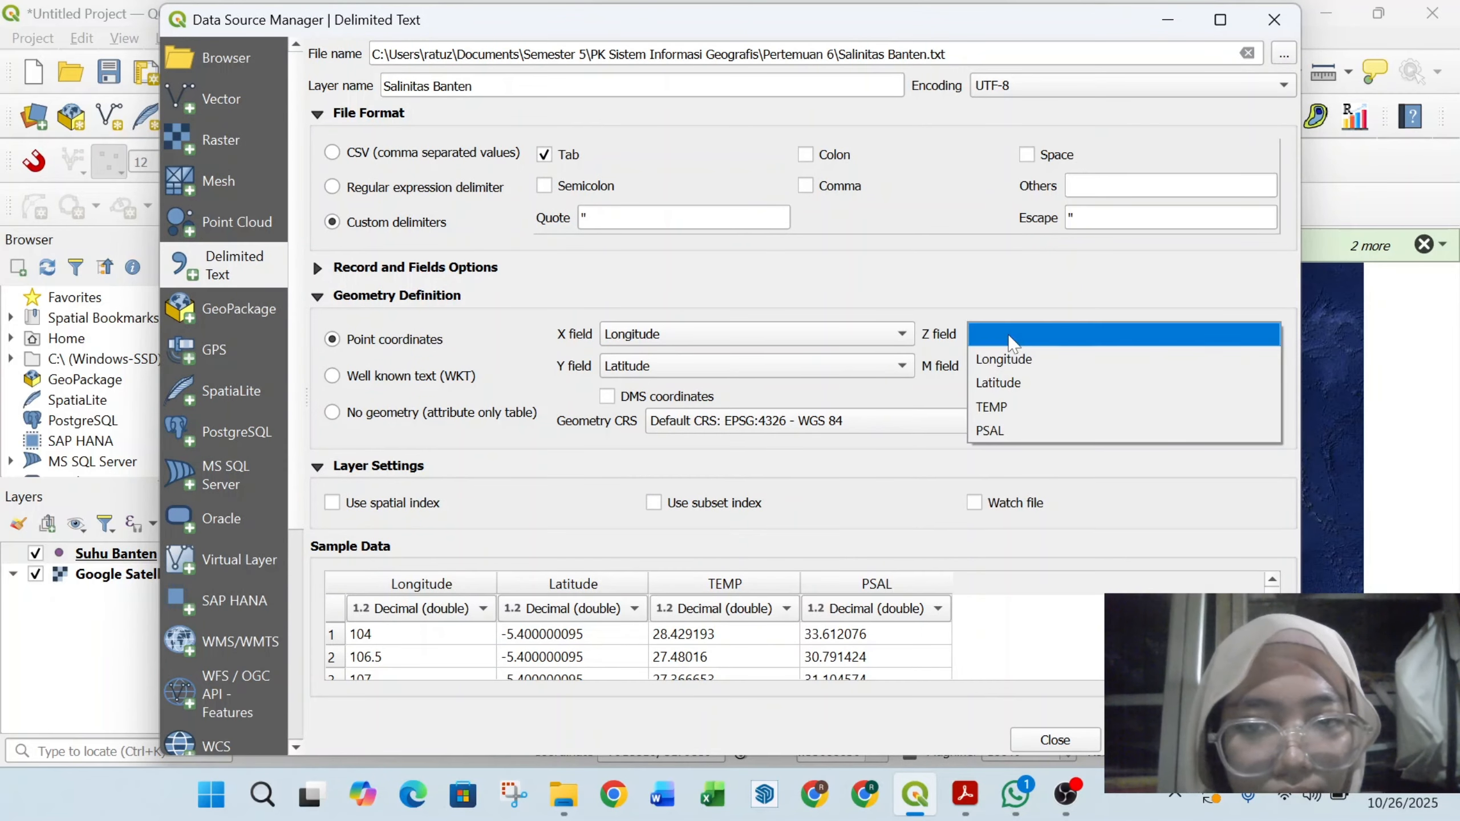
{"action": "left_click", "coordinate": [1018, 430]}
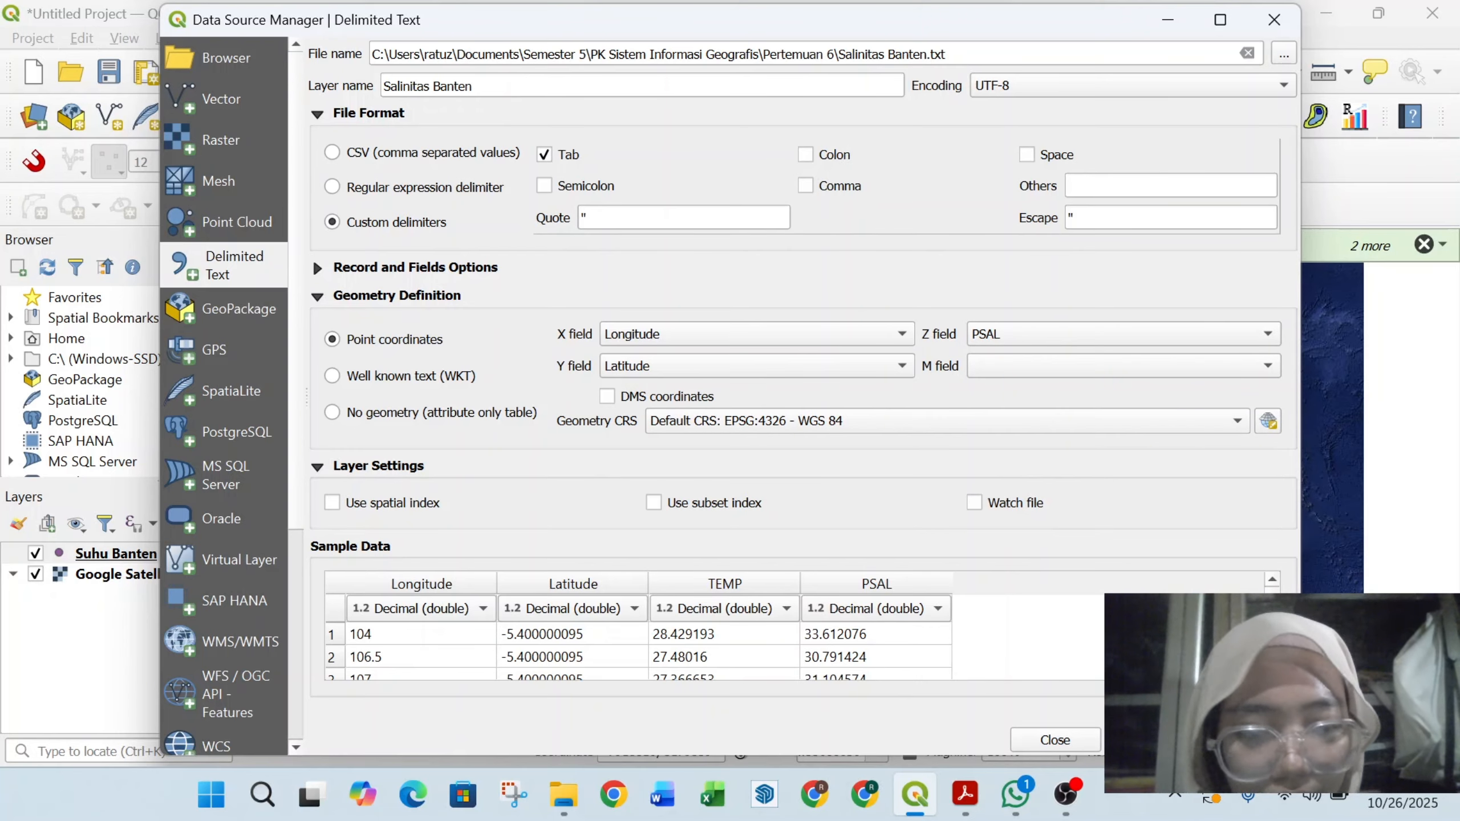
{"action": "left_click", "coordinate": [1144, 739]}
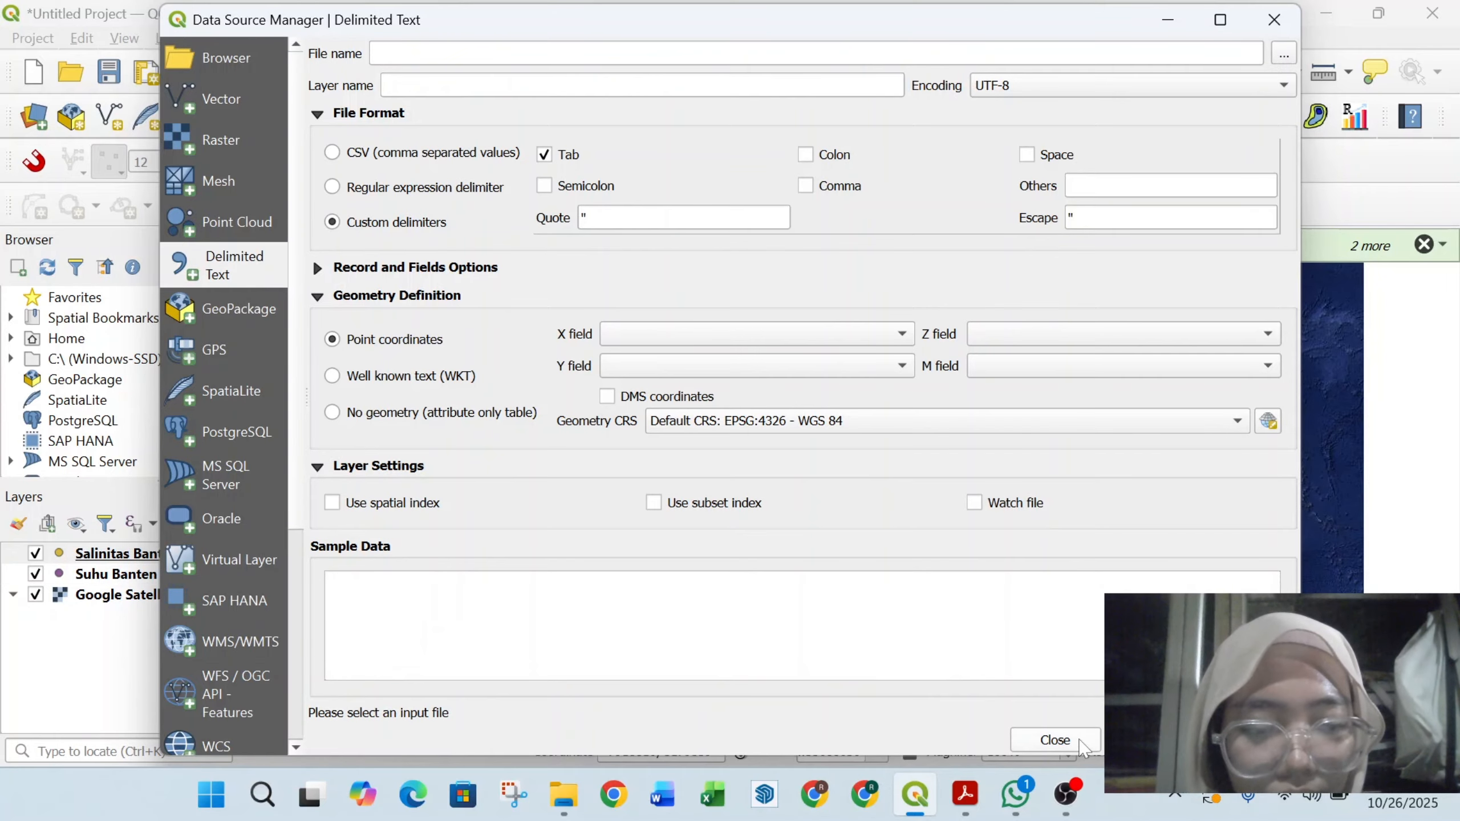
{"action": "left_click", "coordinate": [1054, 739]}
Step: Start exporting the Suhu Banten layer's features to a file and browse for the output location
{"action": "scroll", "coordinate": [741, 640], "scroll_direction": "up", "scroll_amount": 1}
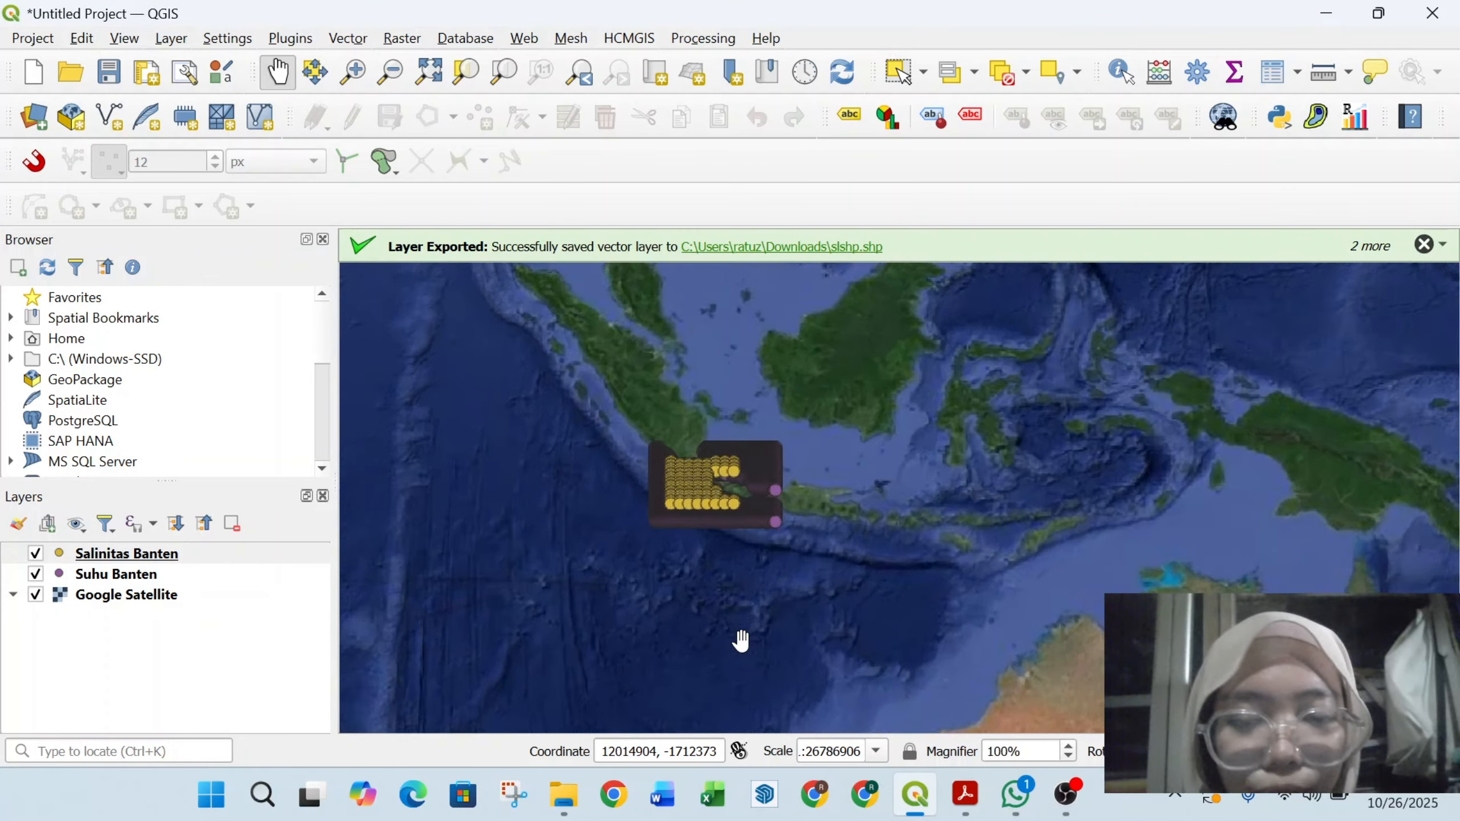
{"action": "scroll", "coordinate": [707, 322], "scroll_direction": "up", "scroll_amount": 3}
{"action": "left_click", "coordinate": [205, 575]}
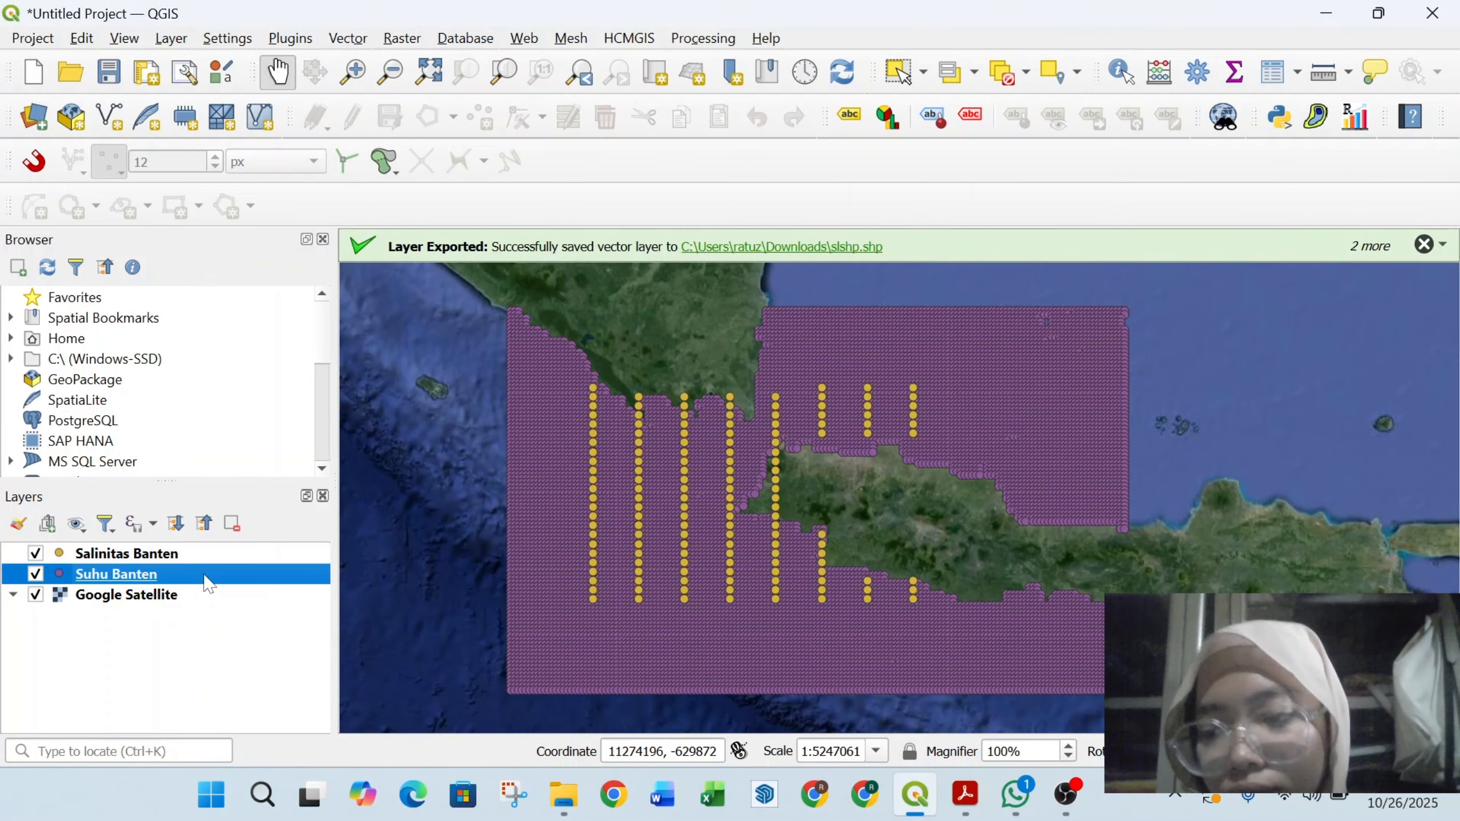
{"action": "right_click", "coordinate": [205, 575]}
{"action": "mouse_move", "coordinate": [253, 497]}
{"action": "left_click", "coordinate": [489, 499]}
{"action": "left_click", "coordinate": [1034, 86]}
Step: Set the export file name to "shp suhu banten" in the Documents folder Semester 5 > PK Sistem Informasi Geografis
{"action": "left_click", "coordinate": [496, 218]}
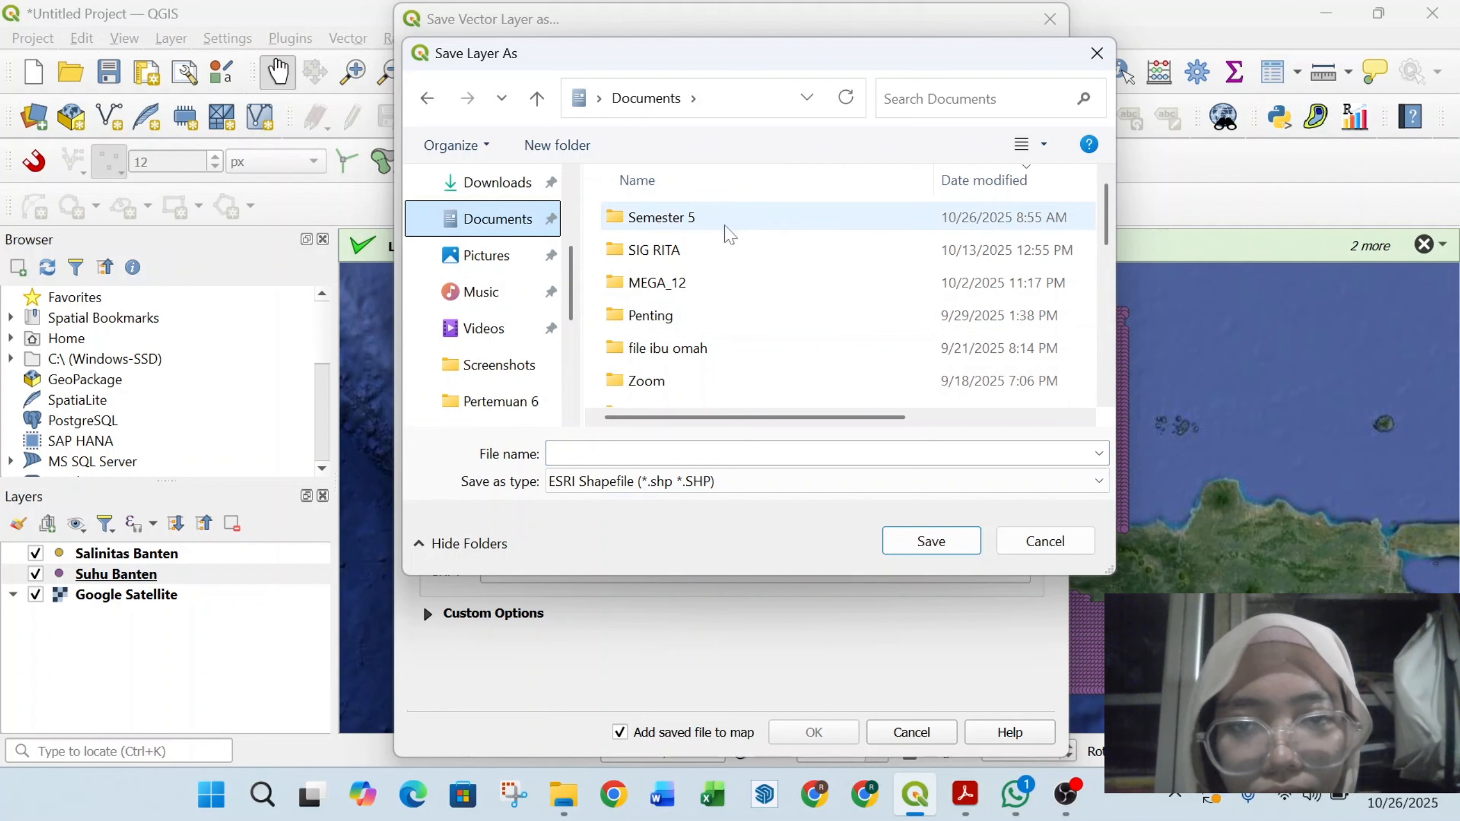
{"action": "double_click", "coordinate": [726, 225]}
{"action": "scroll", "coordinate": [743, 313], "scroll_direction": "down", "scroll_amount": 2}
{"action": "scroll", "coordinate": [745, 319], "scroll_direction": "down", "scroll_amount": 1}
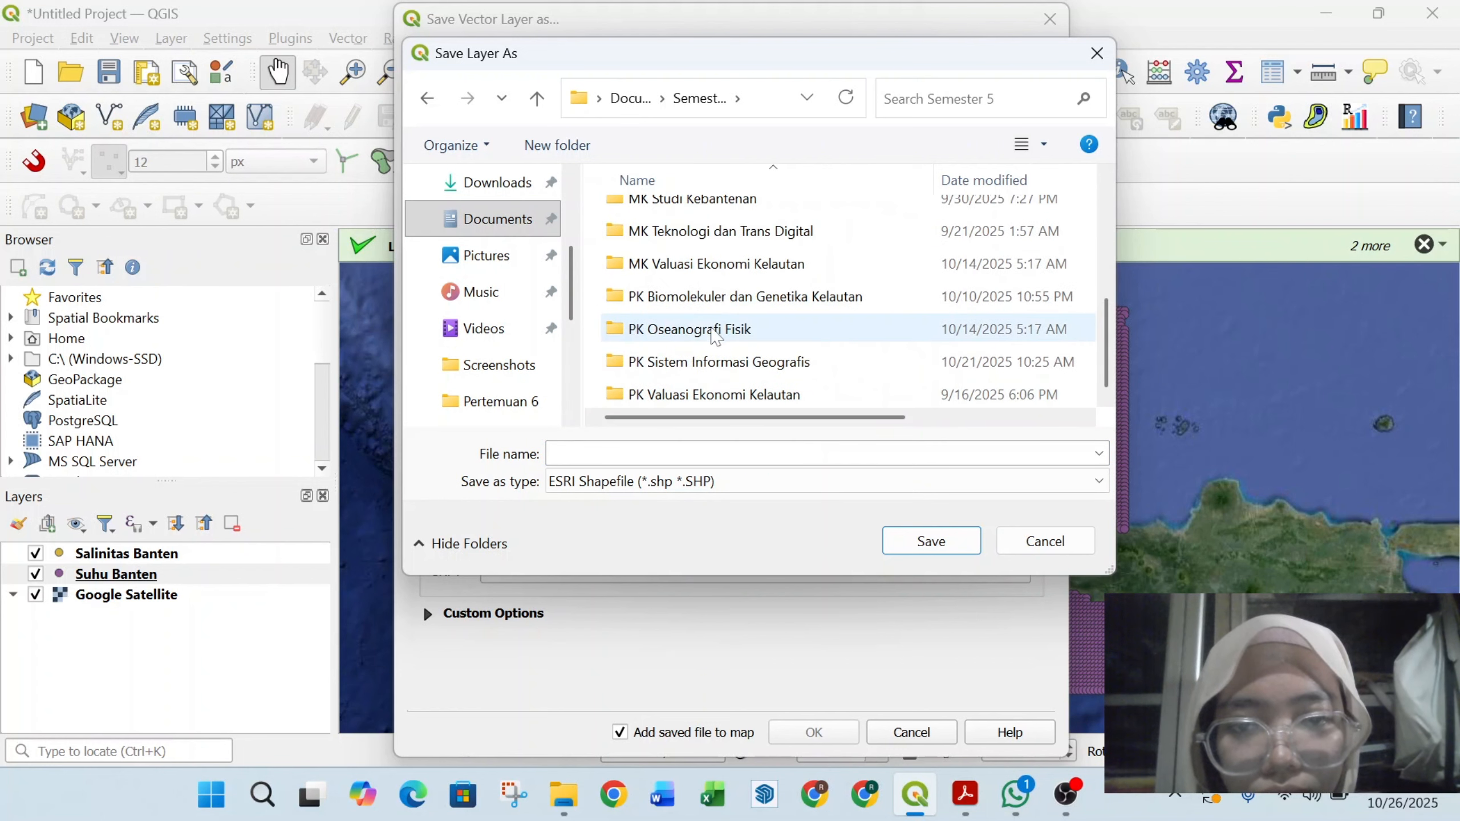
{"action": "double_click", "coordinate": [698, 362]}
{"action": "scroll", "coordinate": [692, 339], "scroll_direction": "down", "scroll_amount": 2}
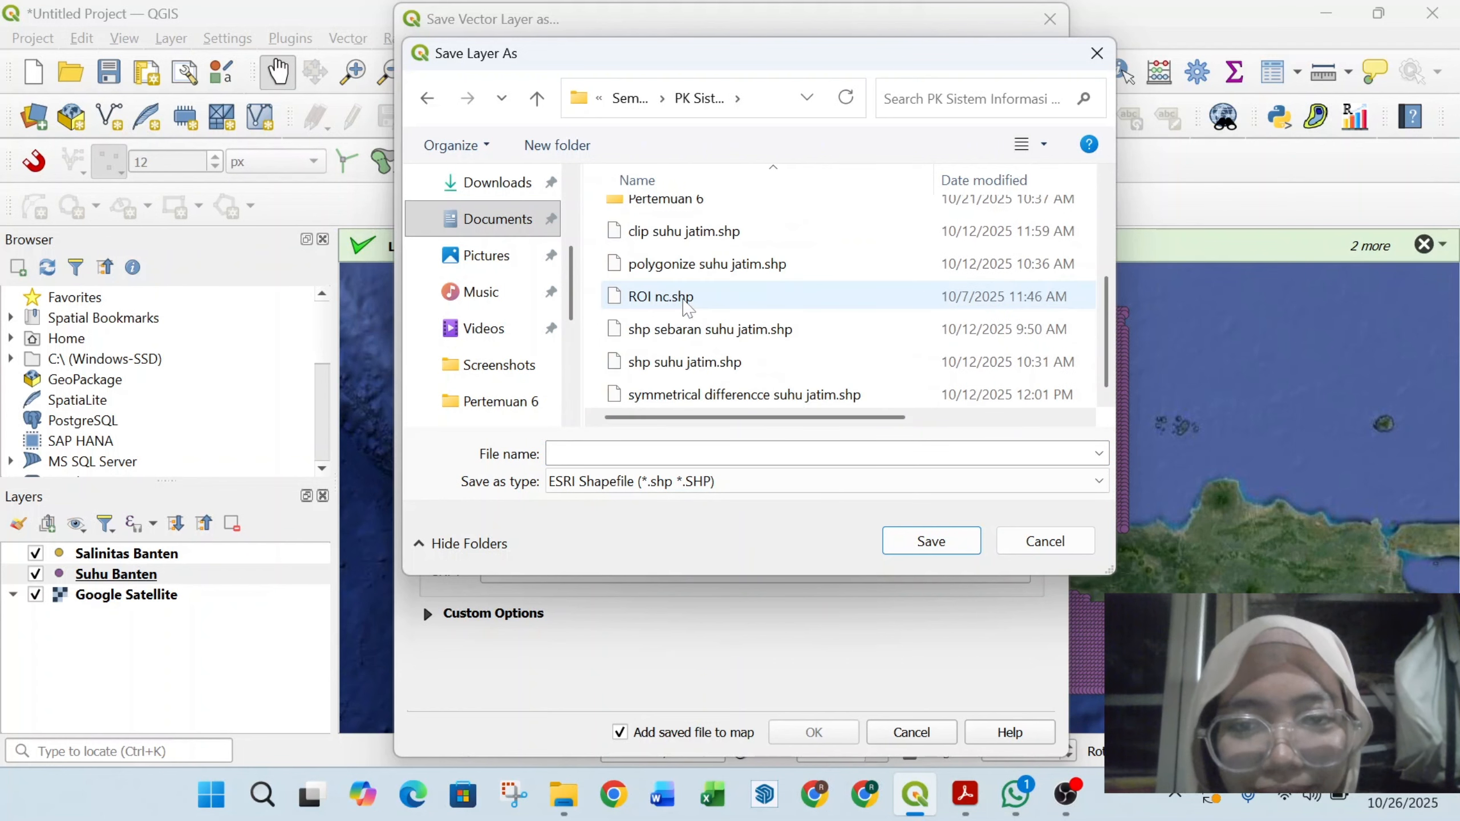
{"action": "scroll", "coordinate": [687, 307], "scroll_direction": "up", "scroll_amount": 2}
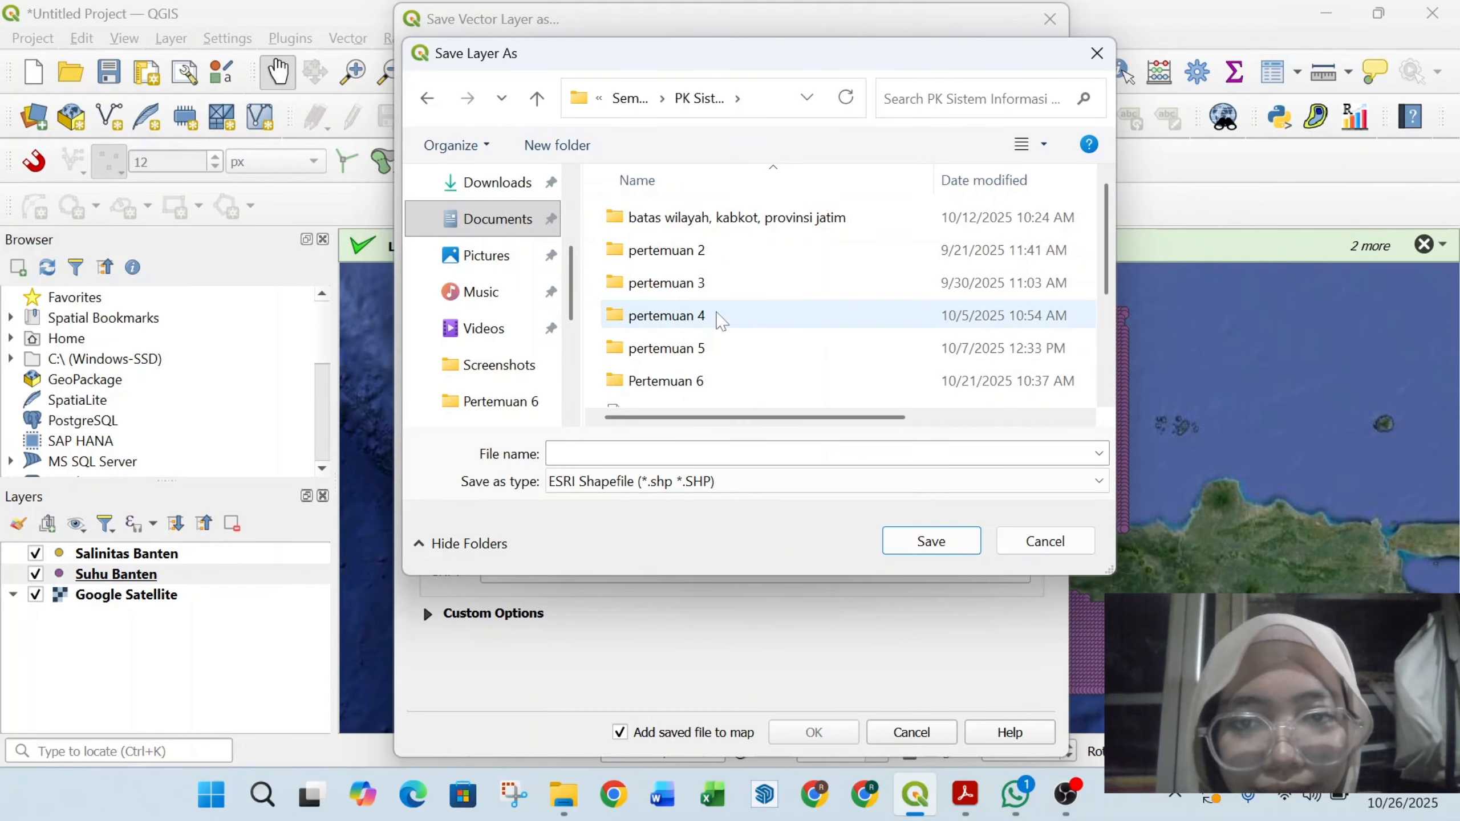
{"action": "scroll", "coordinate": [717, 317], "scroll_direction": "down", "scroll_amount": 2}
{"action": "left_click", "coordinate": [632, 454]}
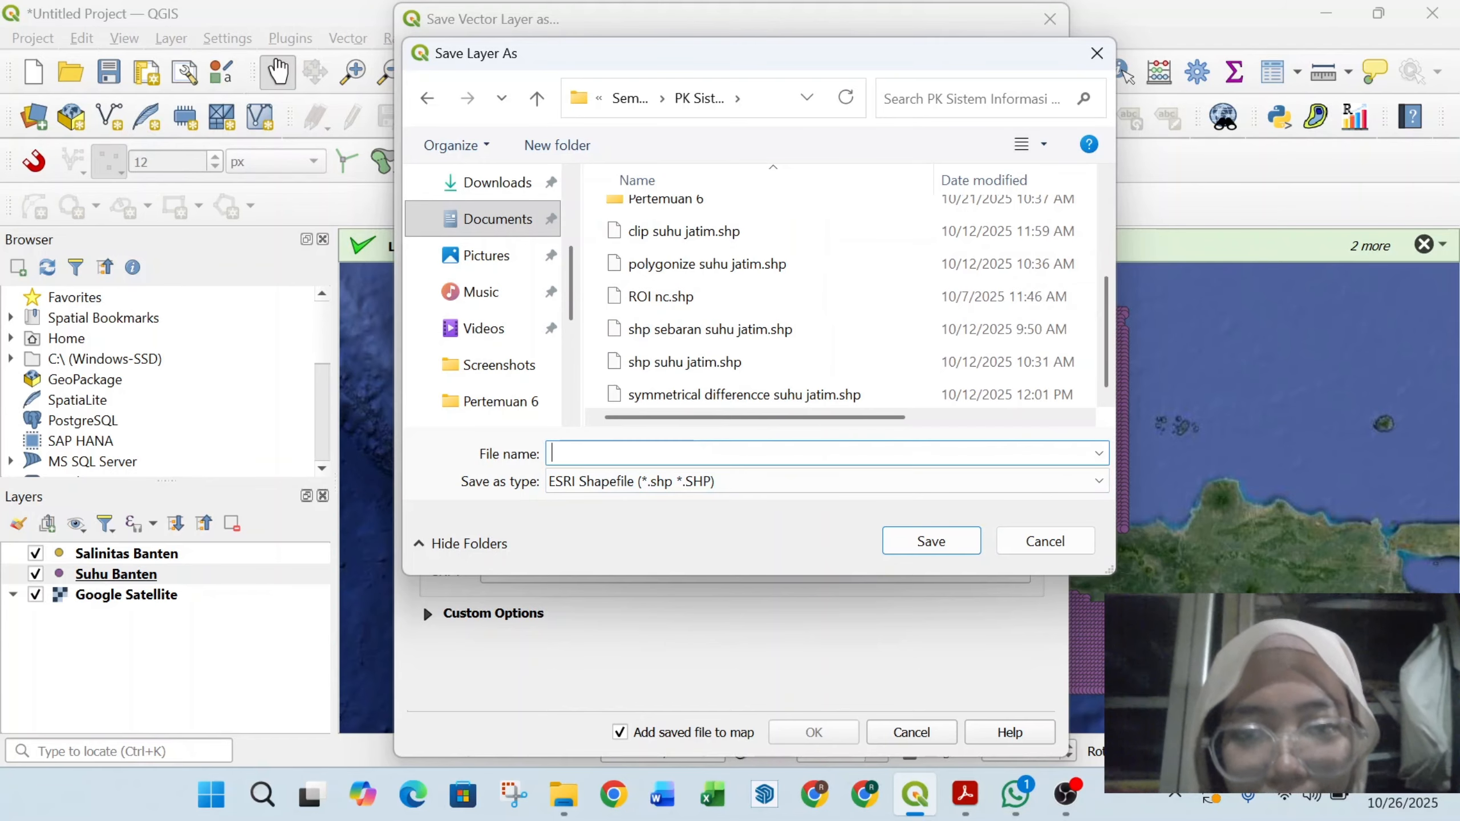
{"action": "type", "text": "shp"}
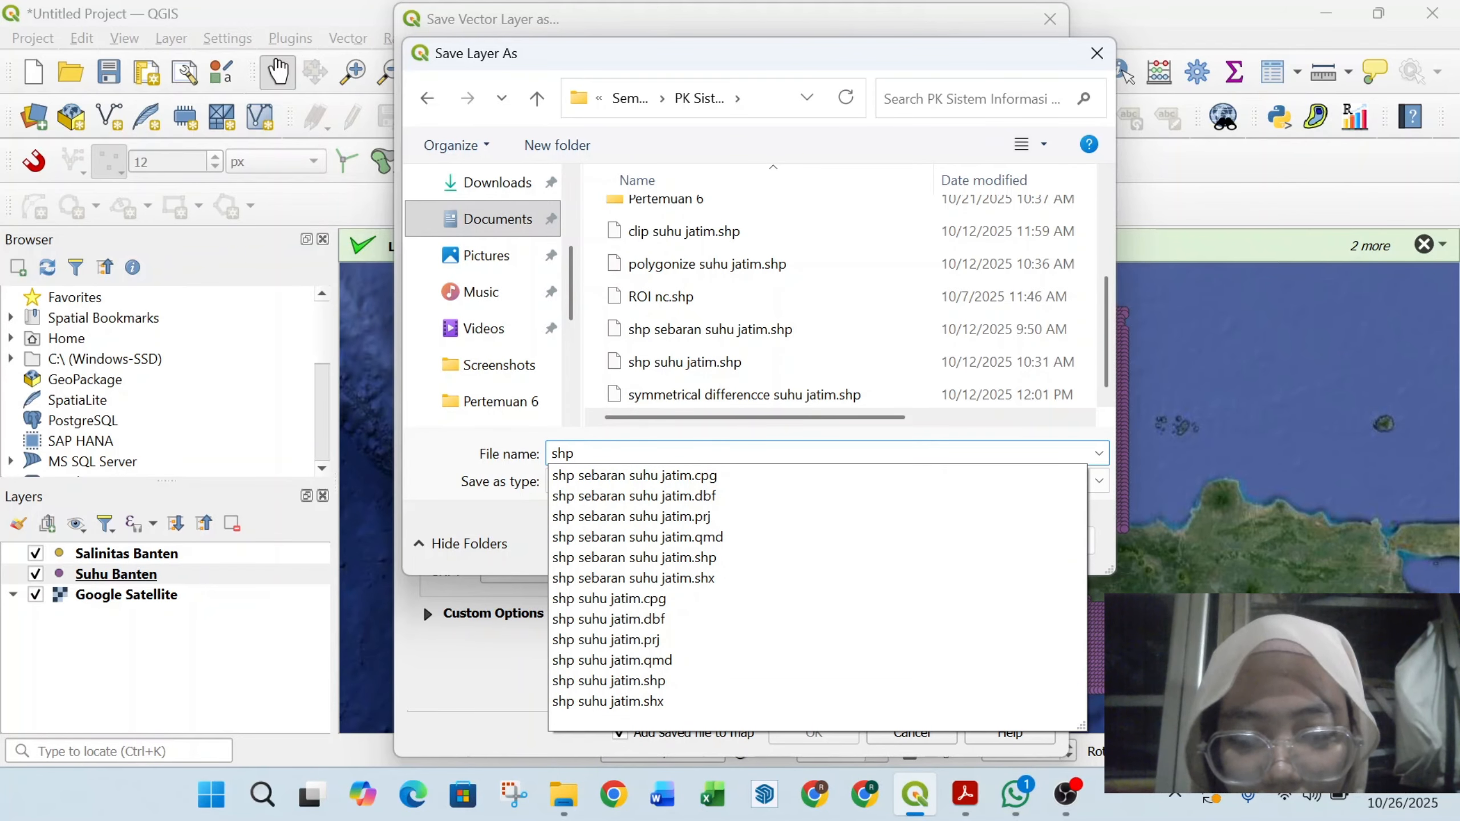
{"action": "type", "text": " suhu banten"}
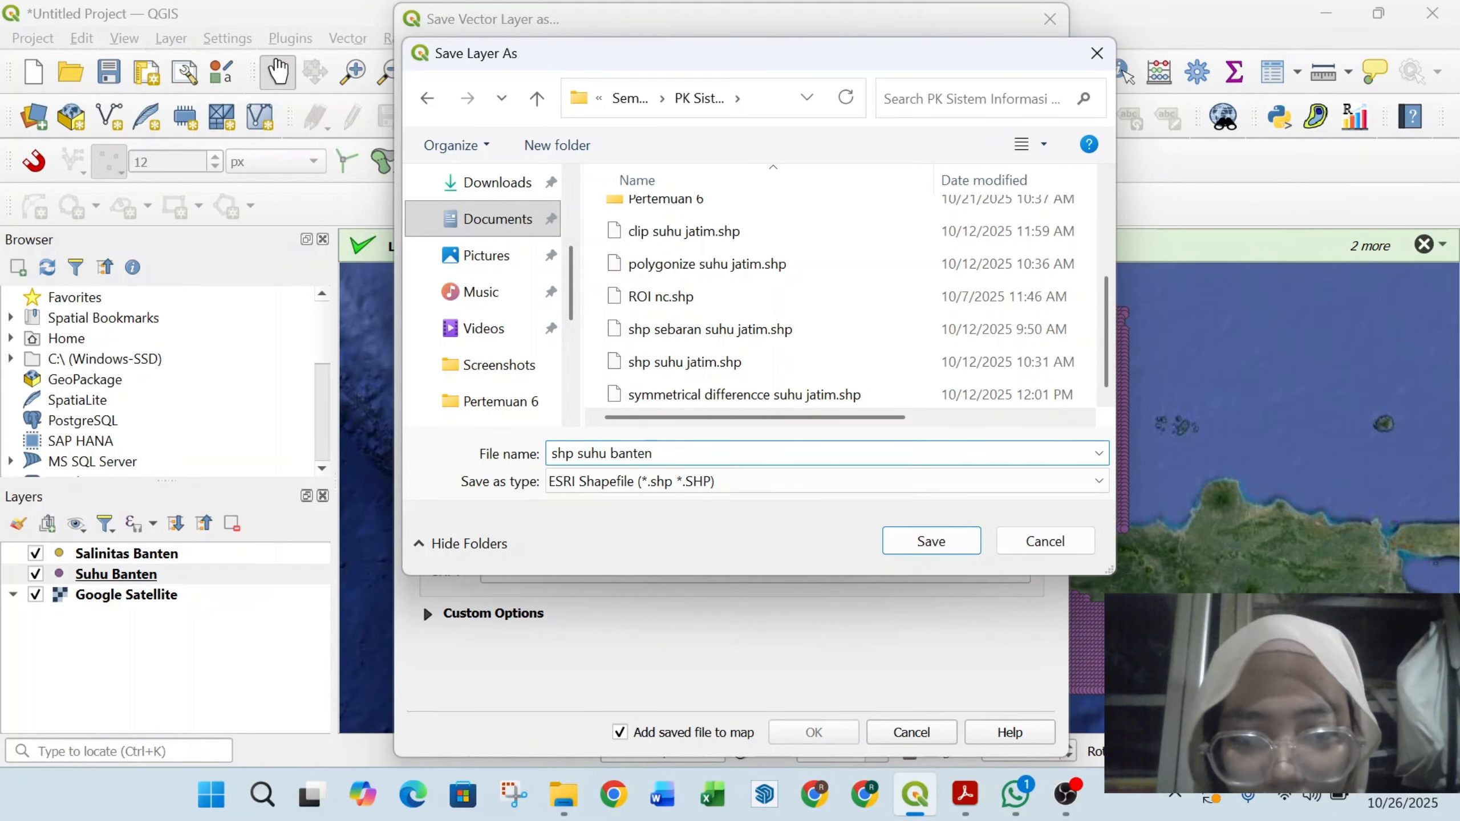
{"action": "left_click", "coordinate": [928, 543]}
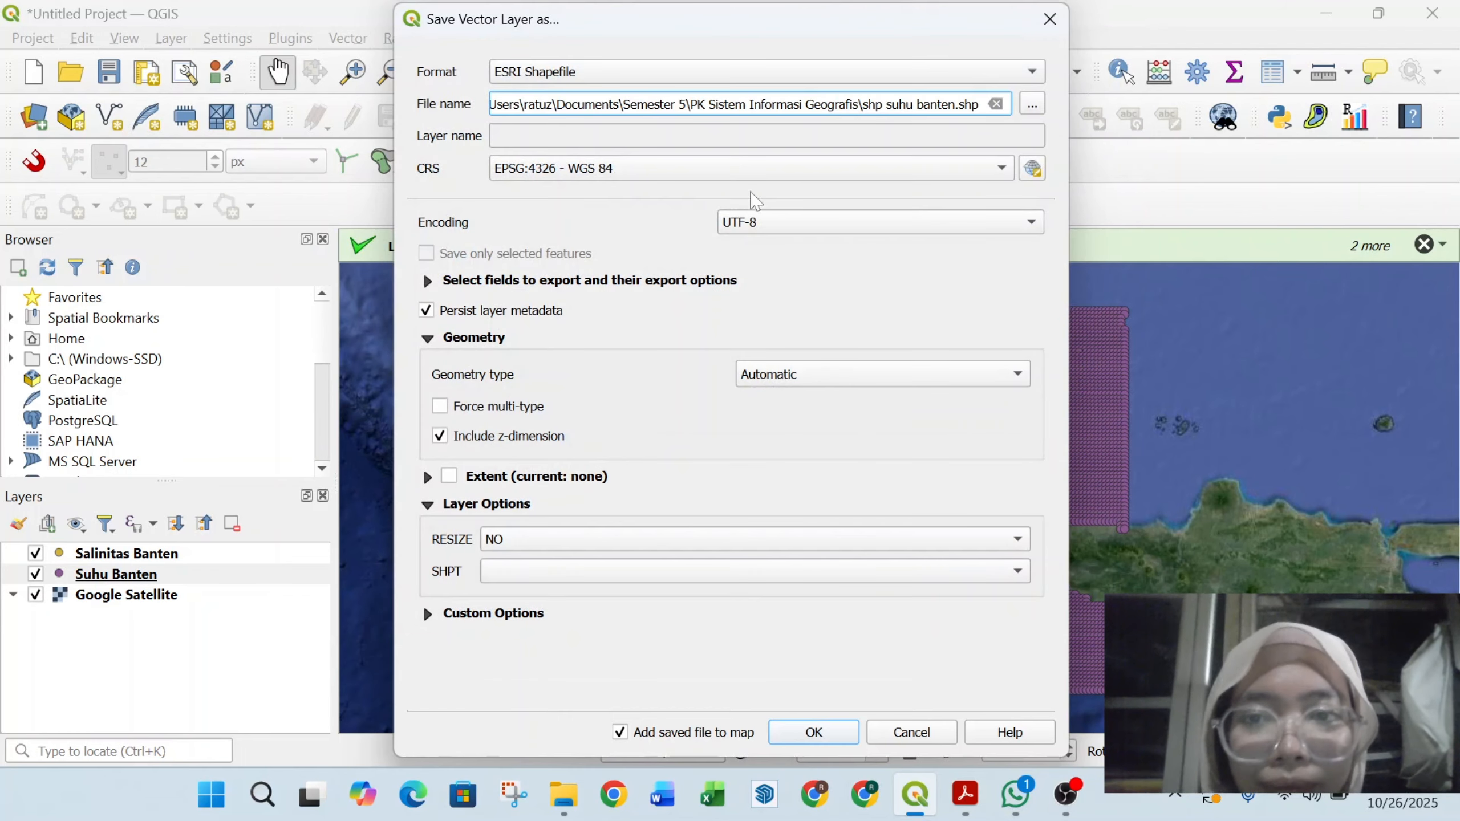
Step: Choose Default CRS: EPSG:4326 - WGS 84 and export the temperature layer as an ESRI Shapefile added to the map
{"action": "left_click", "coordinate": [775, 171]}
{"action": "left_click", "coordinate": [774, 216]}
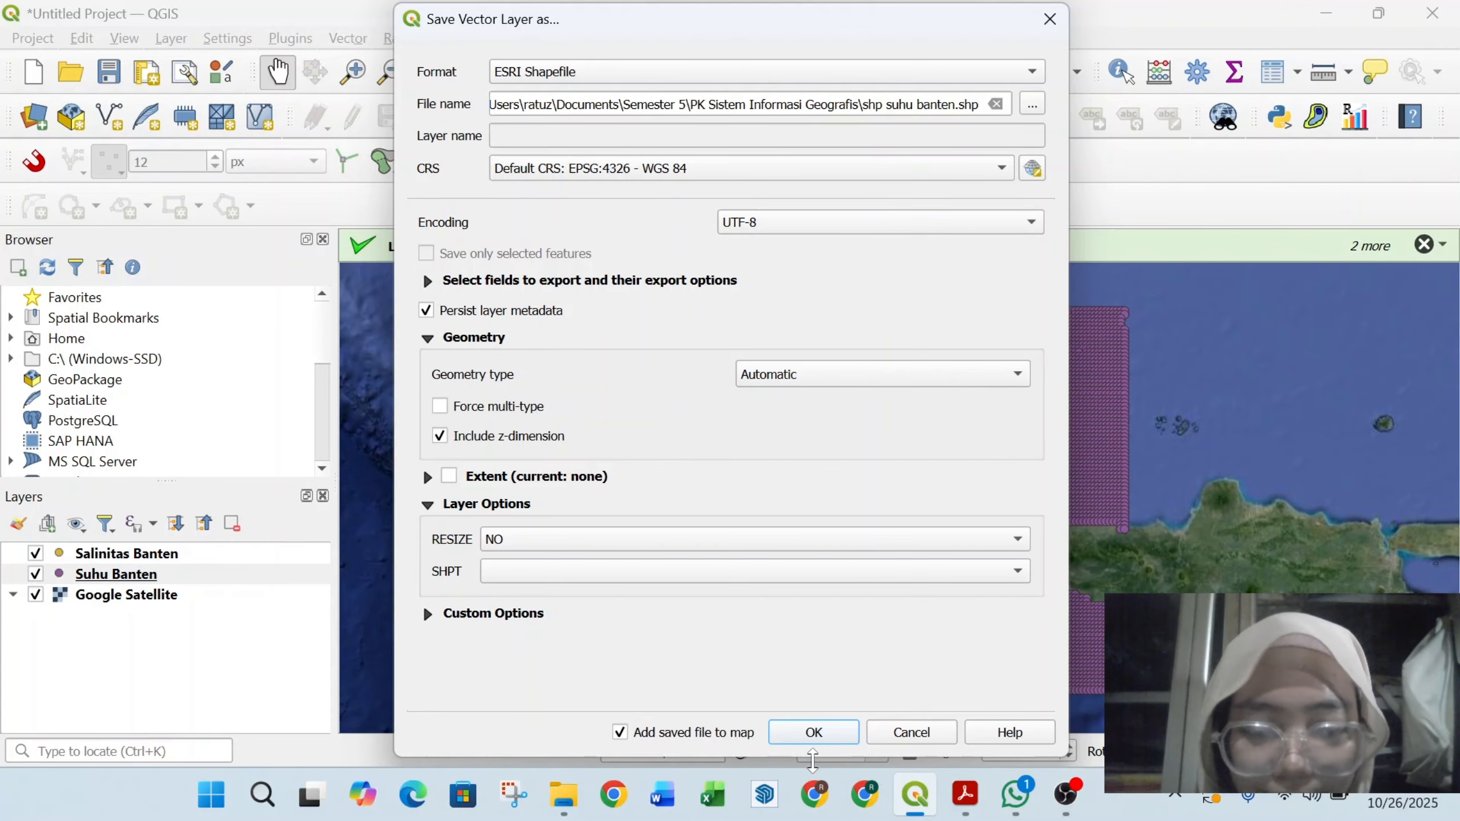
{"action": "left_click", "coordinate": [796, 739]}
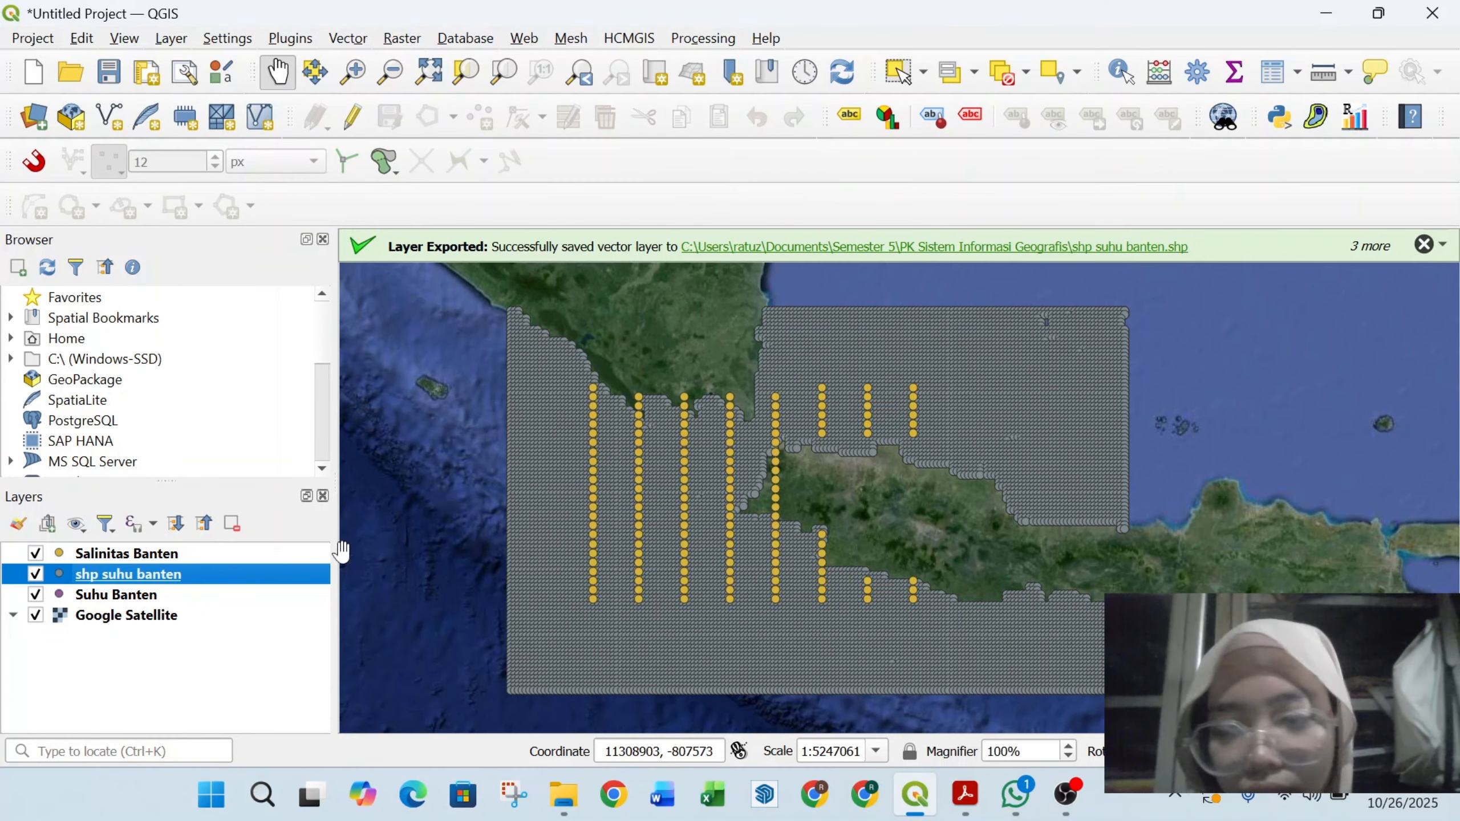
Step: Remove the original Suhu Banten text layer from the project
{"action": "left_click", "coordinate": [150, 596]}
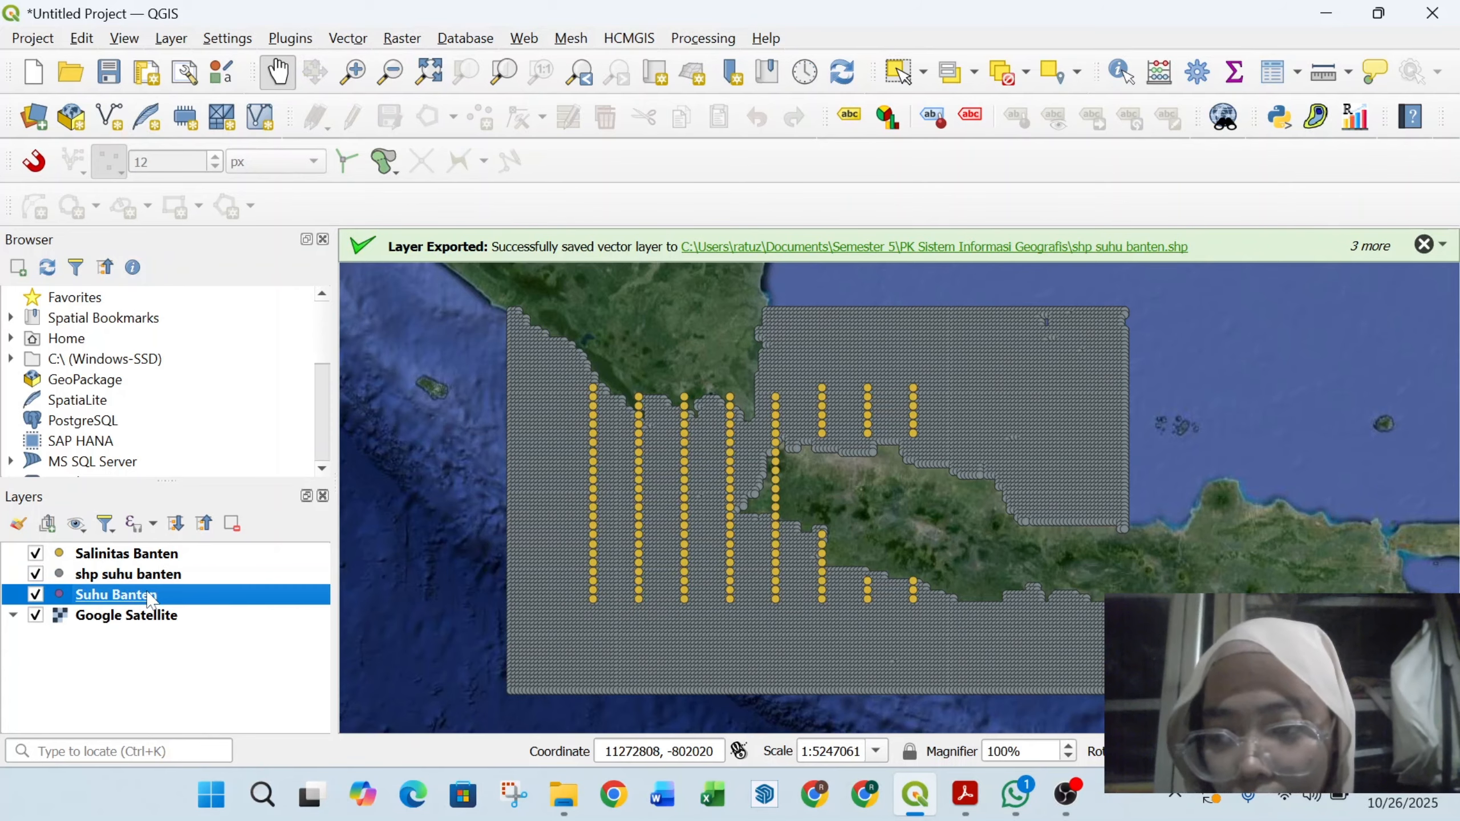
{"action": "right_click", "coordinate": [151, 597]}
{"action": "left_click", "coordinate": [204, 270]}
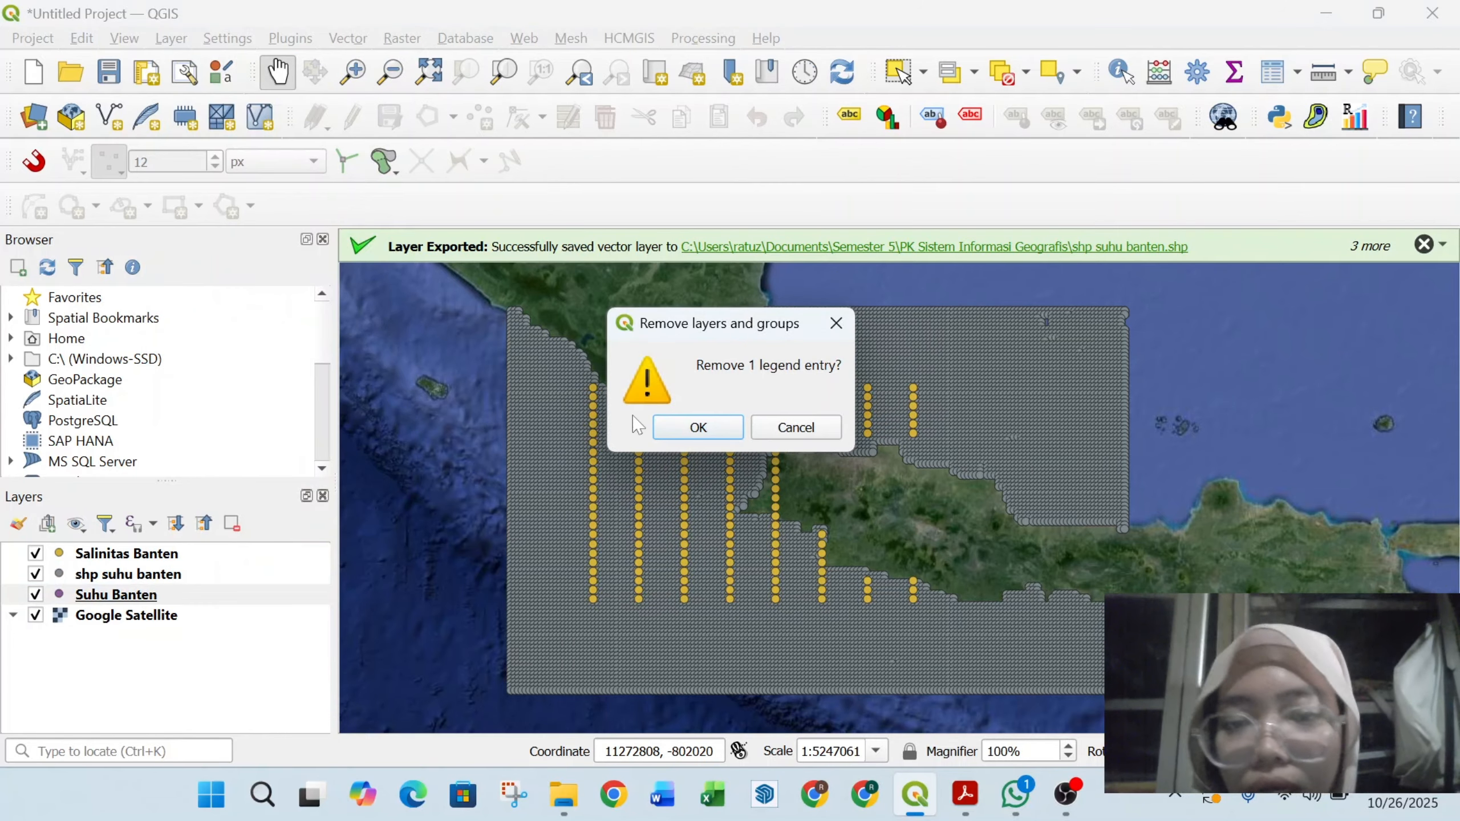
{"action": "left_click", "coordinate": [666, 435]}
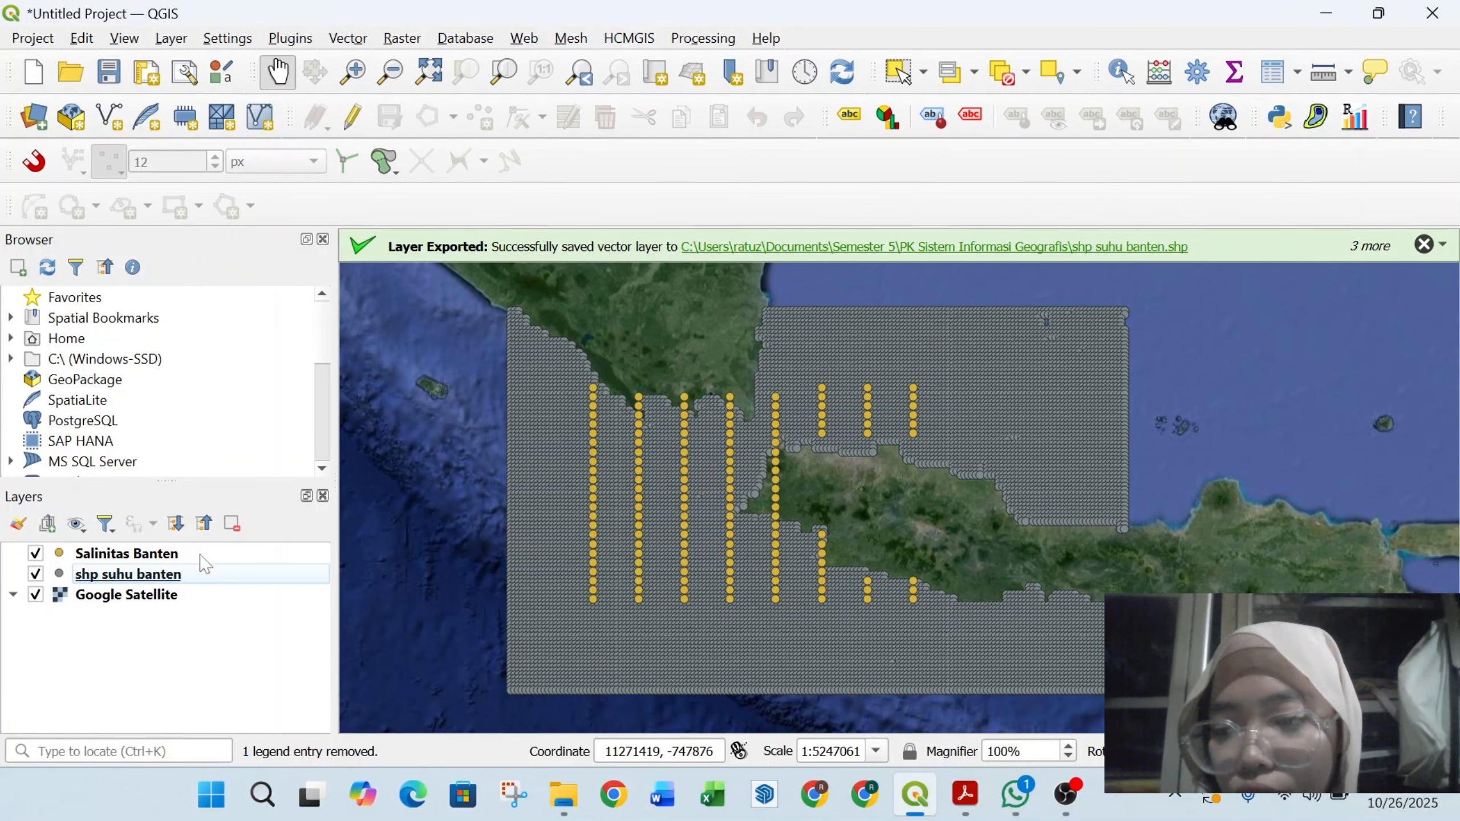
Step: Start exporting the Salinitas Banten layer's features as an ESRI Shapefile with Default CRS: EPSG:4326 - WGS 84
{"action": "double_click", "coordinate": [202, 558]}
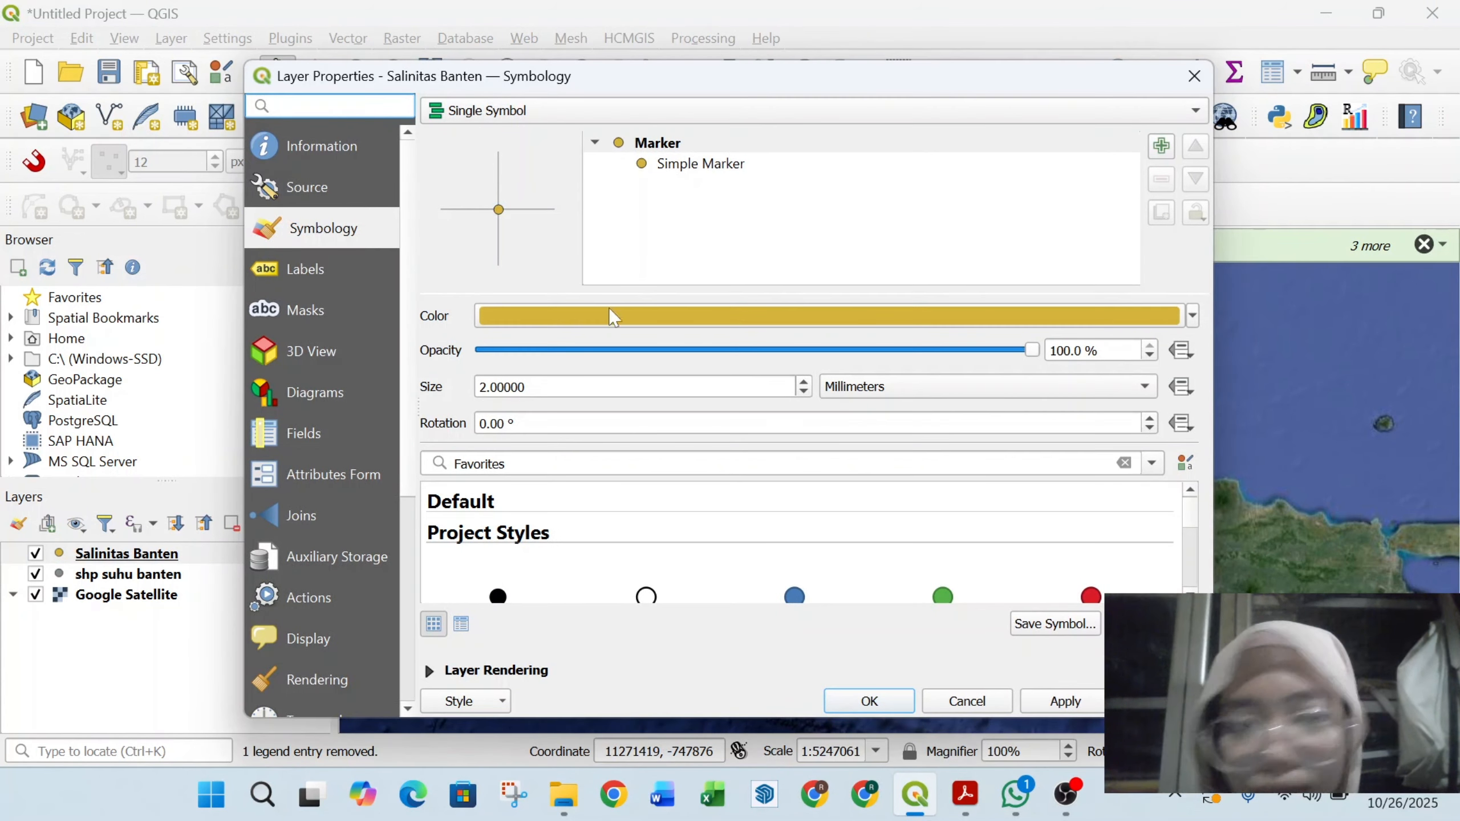
{"action": "left_click", "coordinate": [1194, 76]}
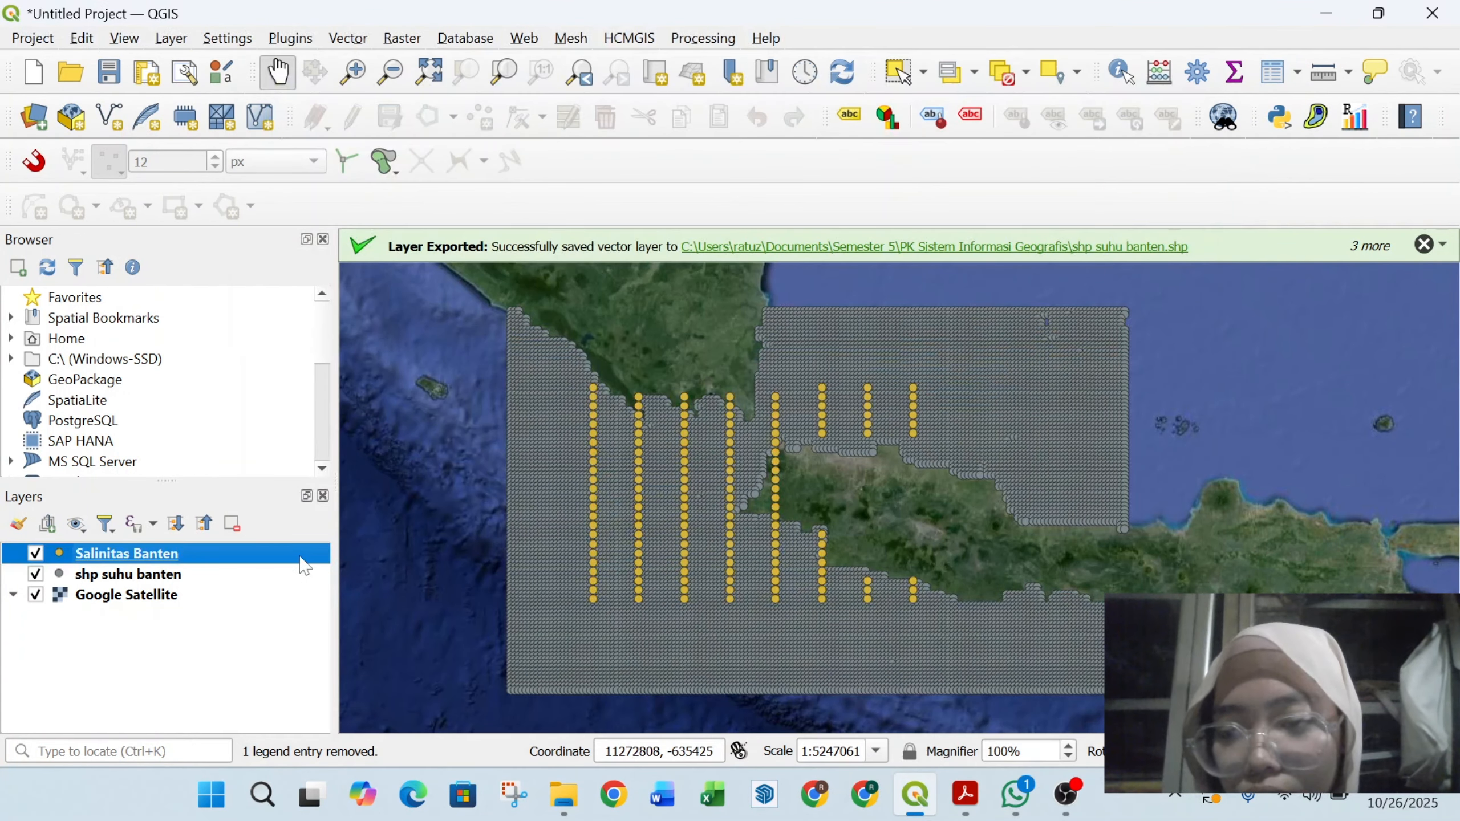
{"action": "right_click", "coordinate": [304, 565]}
{"action": "mouse_move", "coordinate": [506, 458]}
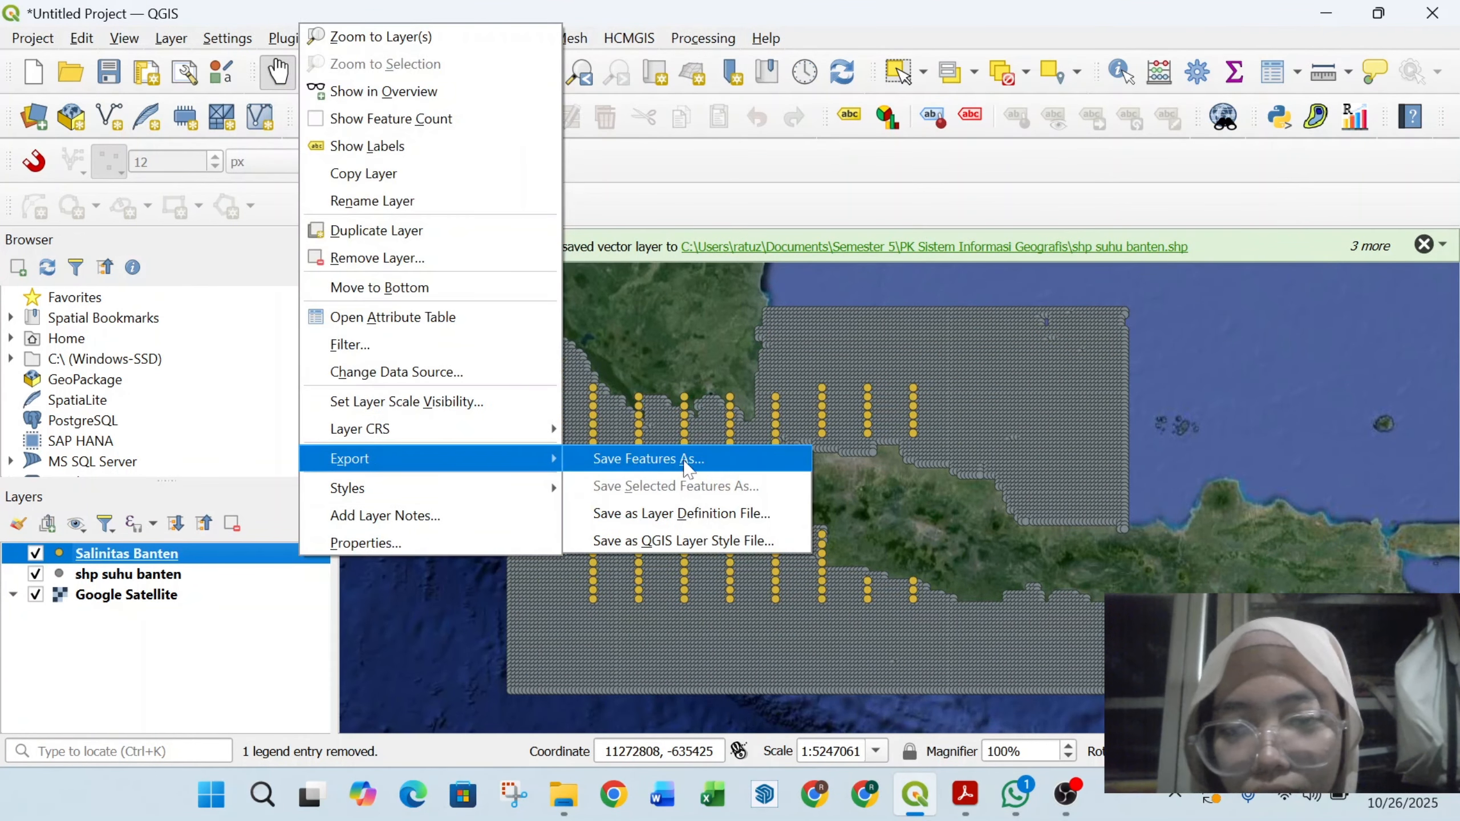
{"action": "left_click", "coordinate": [688, 469]}
{"action": "left_click", "coordinate": [944, 173]}
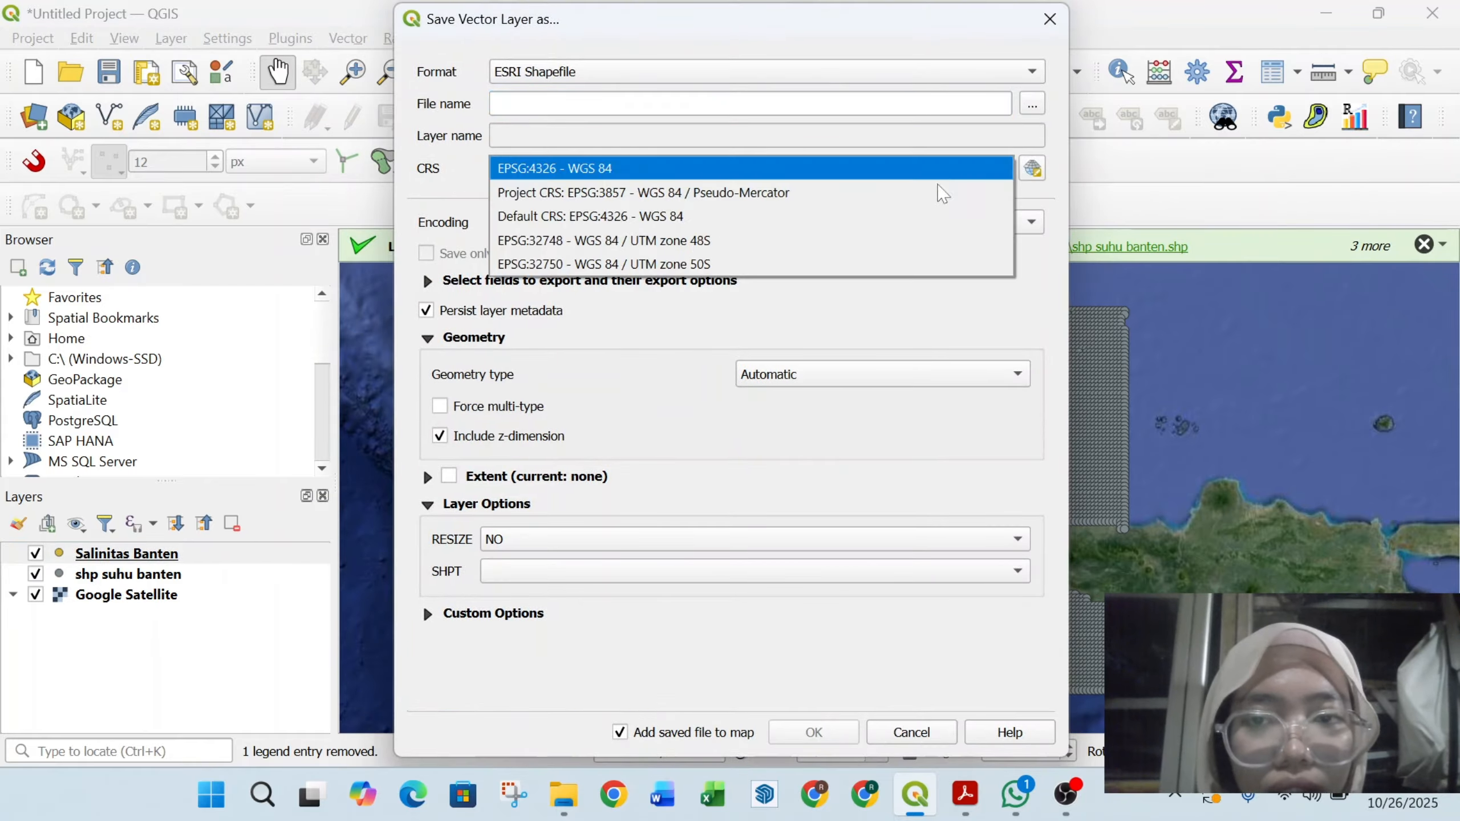
{"action": "left_click", "coordinate": [938, 216]}
Step: Name the output "shp salinitas banten" in the PK Sistem Informasi Geografis folder and export it, adding the saved file to the map
{"action": "left_click", "coordinate": [1032, 105]}
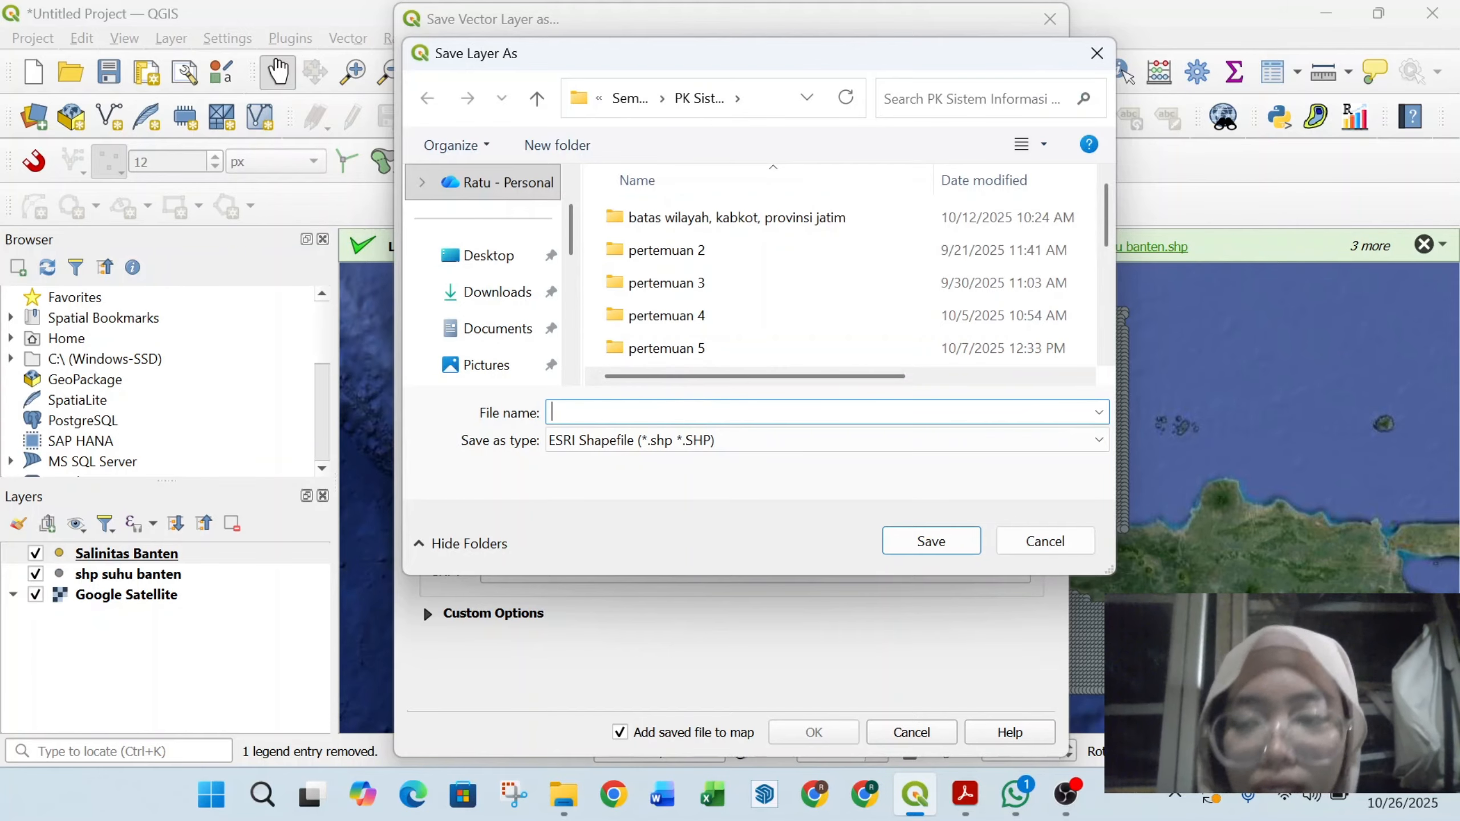
{"action": "type", "text": "shp salini"}
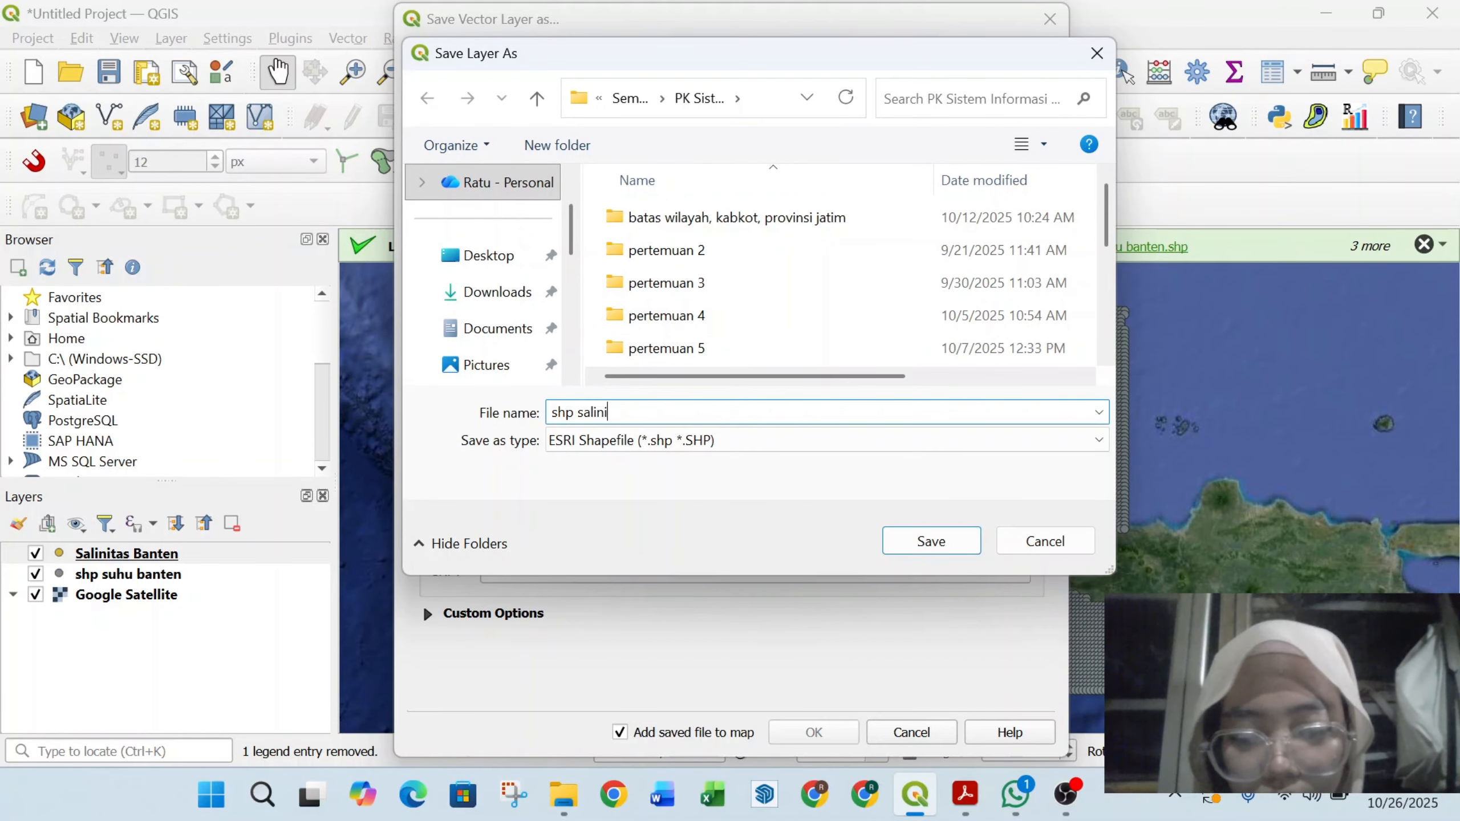
{"action": "type", "text": "tas banten"}
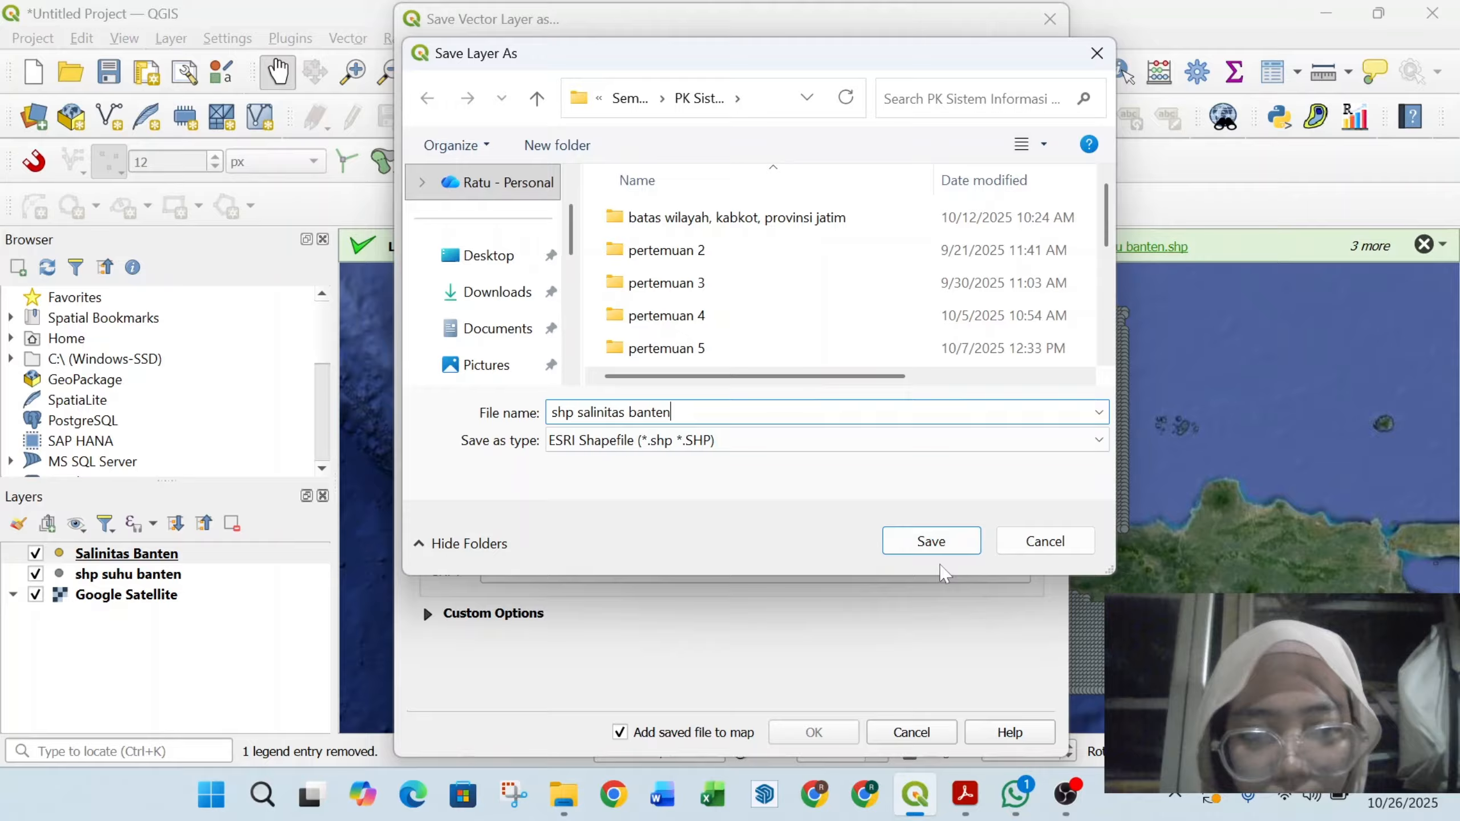
{"action": "left_click", "coordinate": [932, 542]}
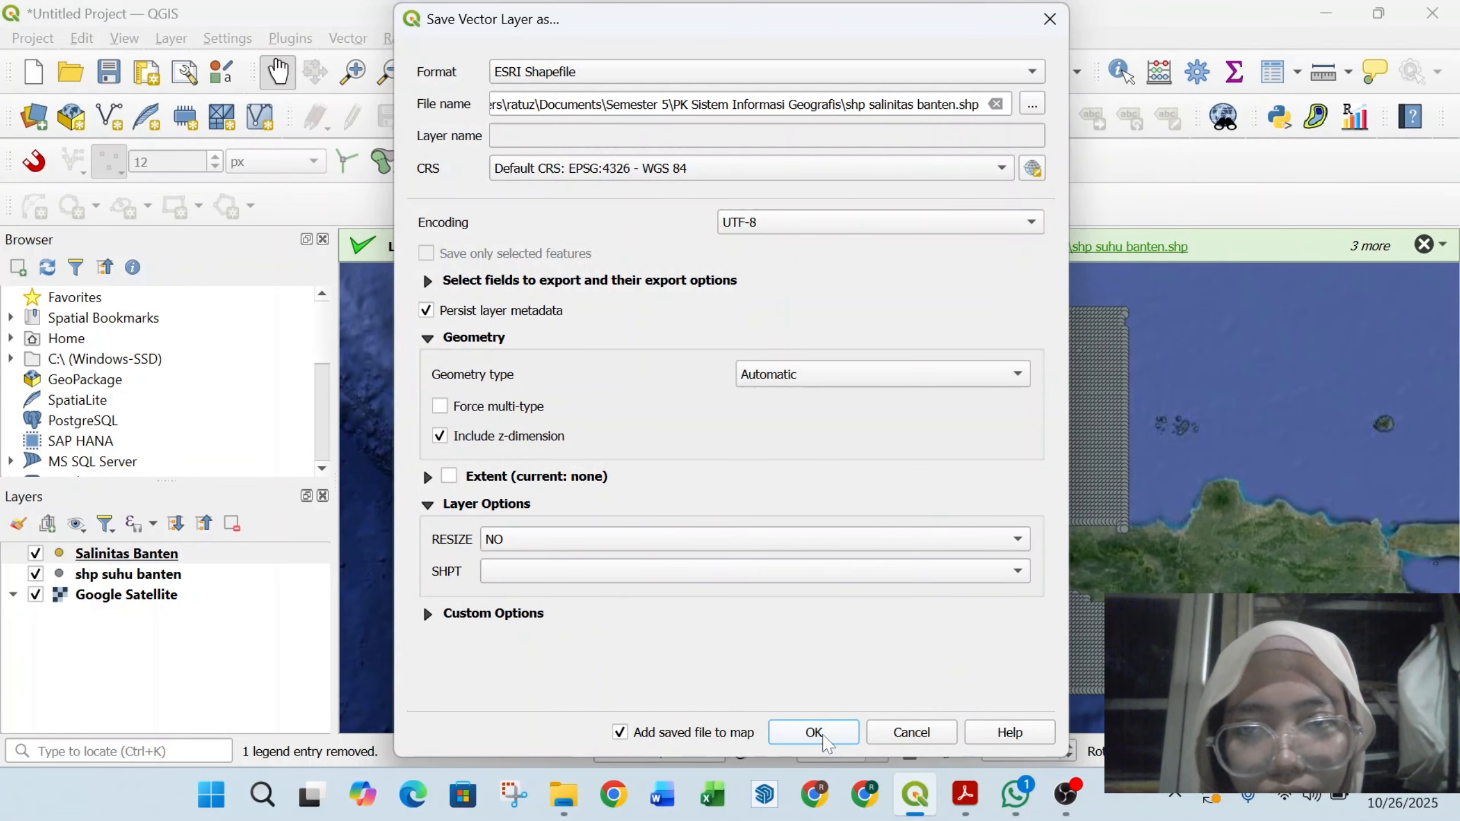
{"action": "left_click", "coordinate": [812, 732]}
Step: Remove the original Salinitas Banten text layer from the project
{"action": "left_click", "coordinate": [242, 577]}
{"action": "right_click", "coordinate": [242, 579]}
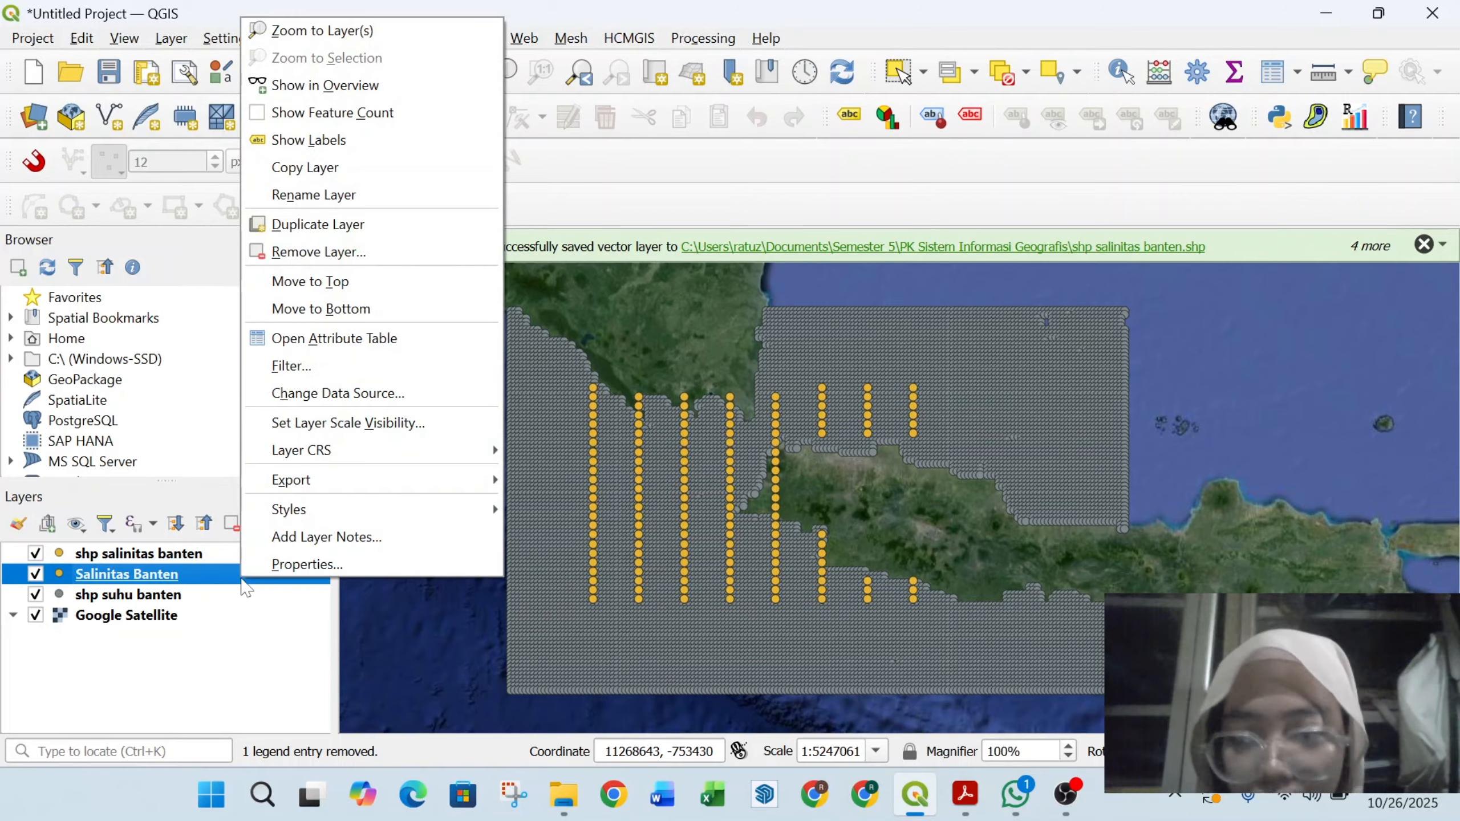
{"action": "left_click", "coordinate": [318, 252]}
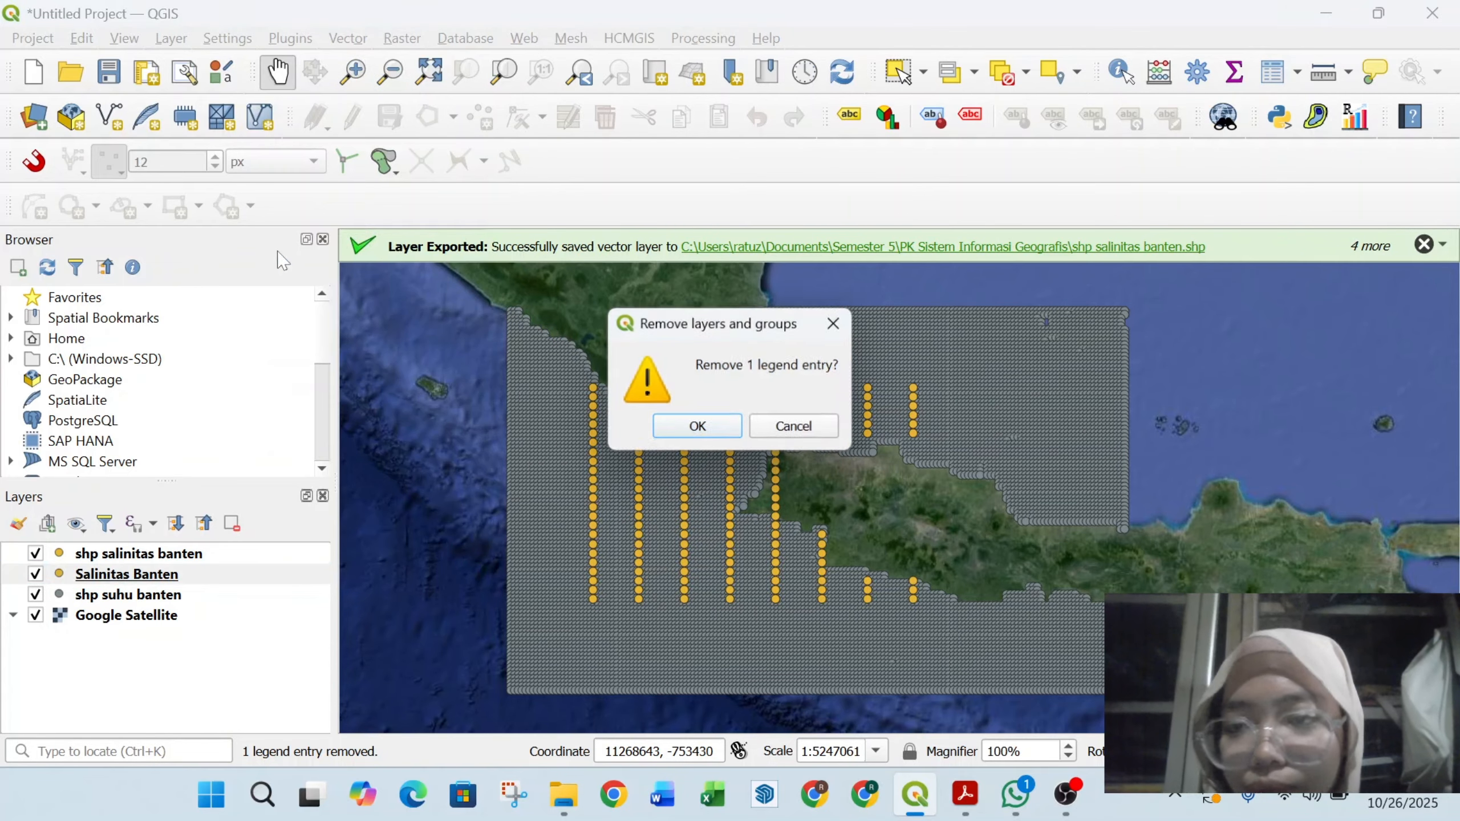
{"action": "left_click", "coordinate": [697, 427]}
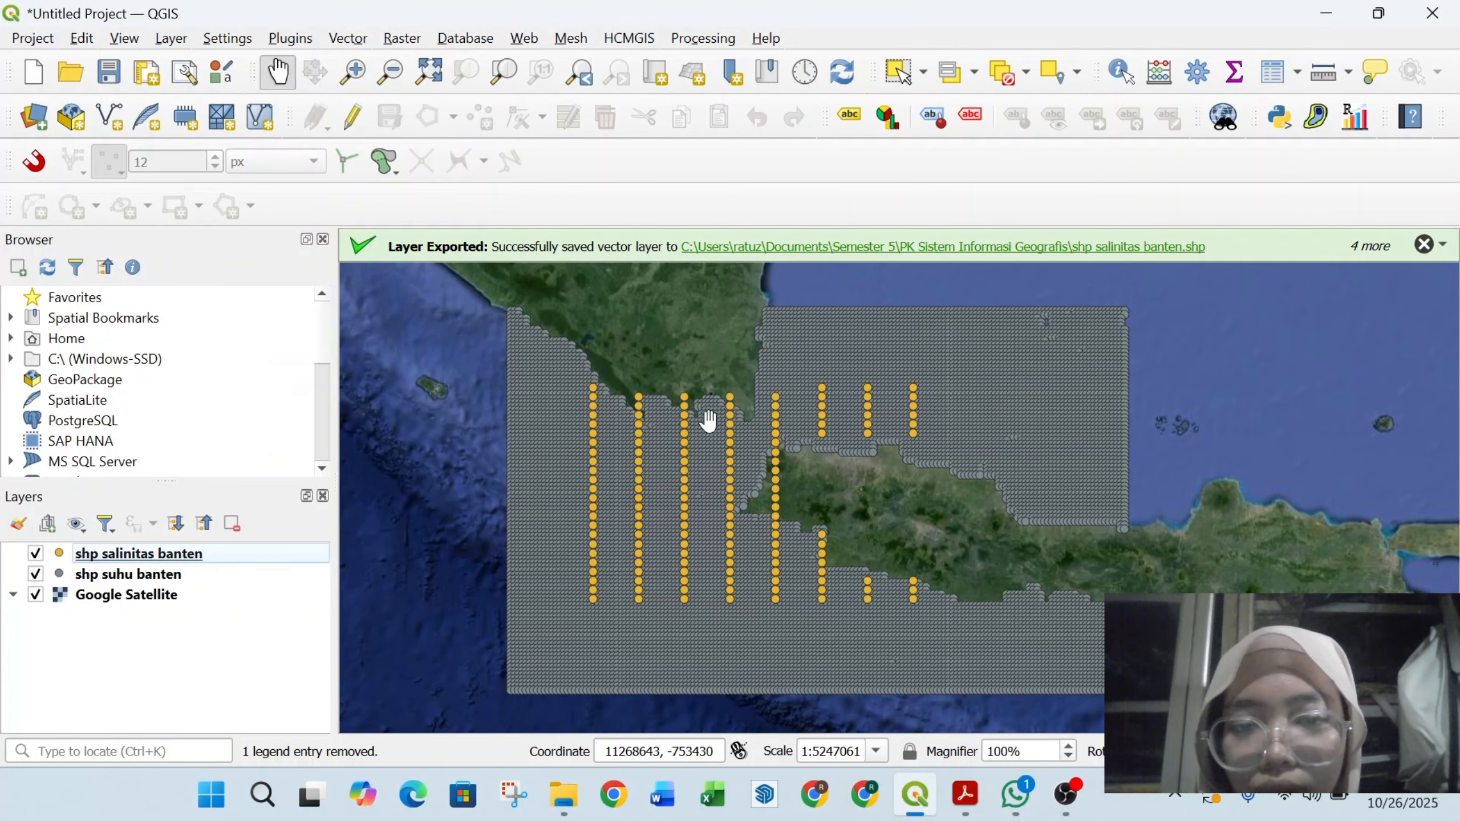
Step: Add the vector dataset Titik Pengambilan Data.shp from the Pertemuan 6 folder to the project
{"action": "left_click", "coordinate": [35, 119]}
{"action": "left_click", "coordinate": [199, 98]}
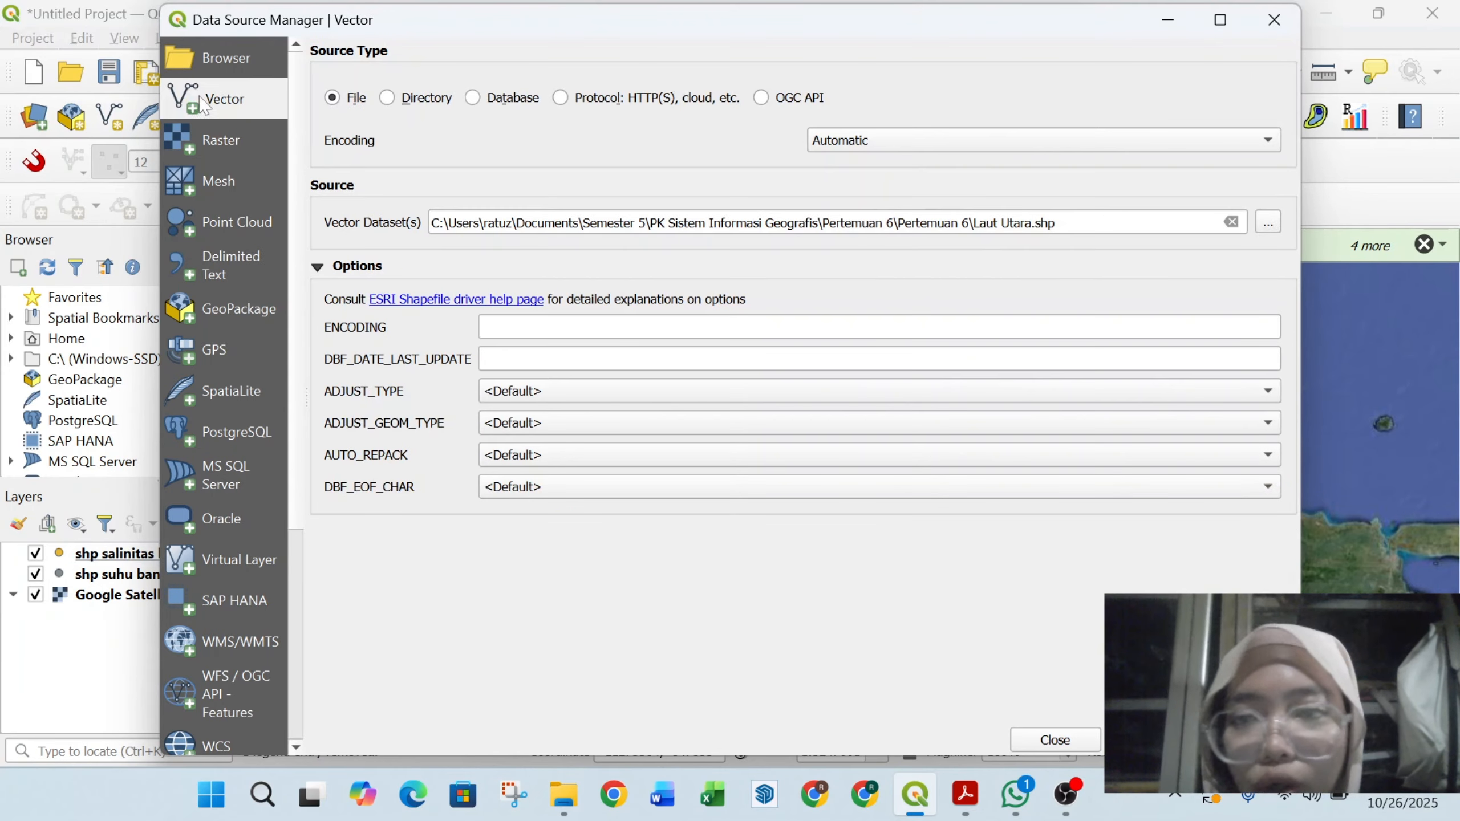
{"action": "left_click", "coordinate": [1267, 223]}
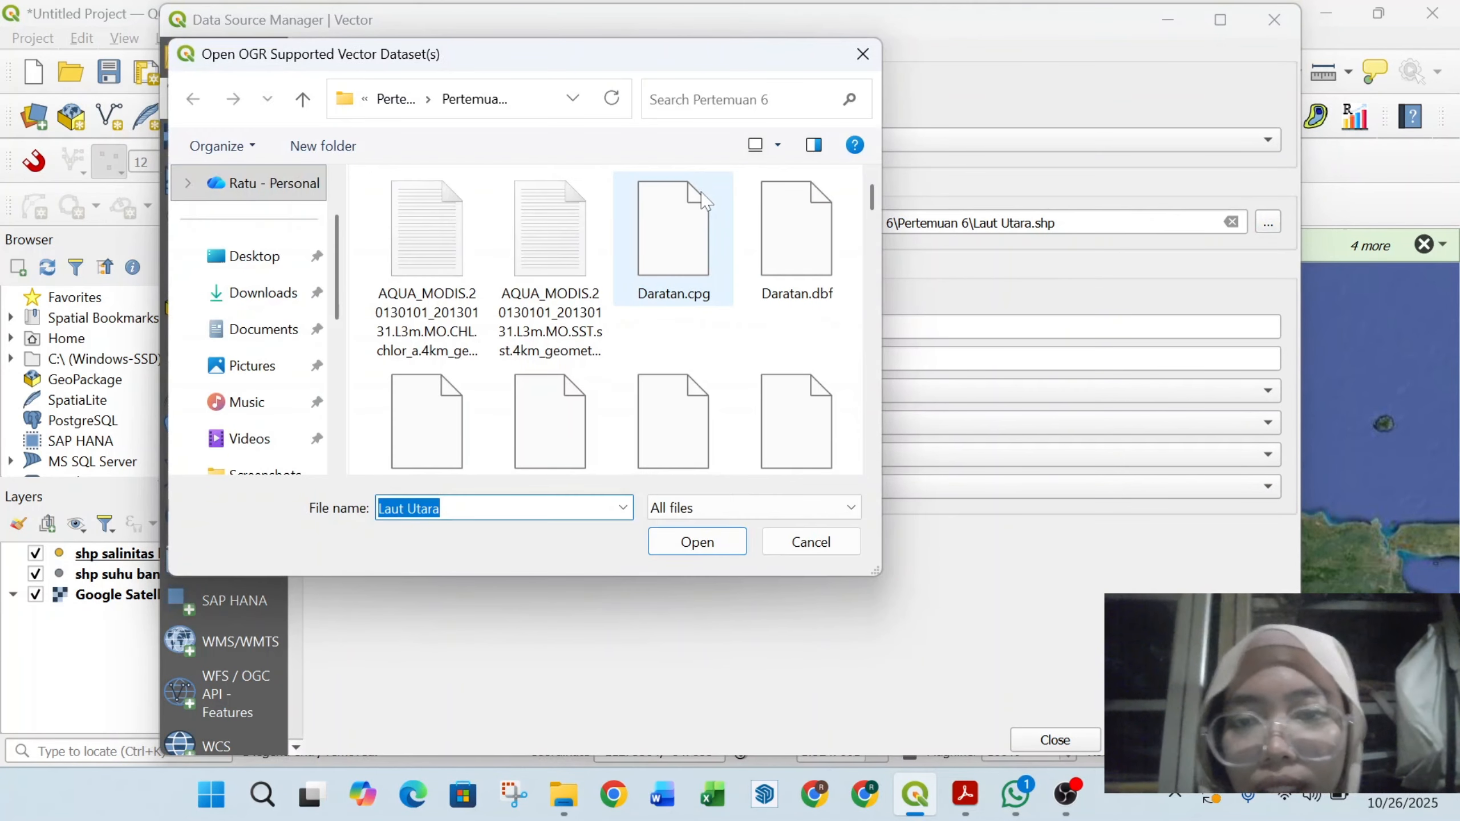
{"action": "scroll", "coordinate": [726, 282], "scroll_direction": "down", "scroll_amount": 3}
{"action": "scroll", "coordinate": [727, 281], "scroll_direction": "up", "scroll_amount": 2}
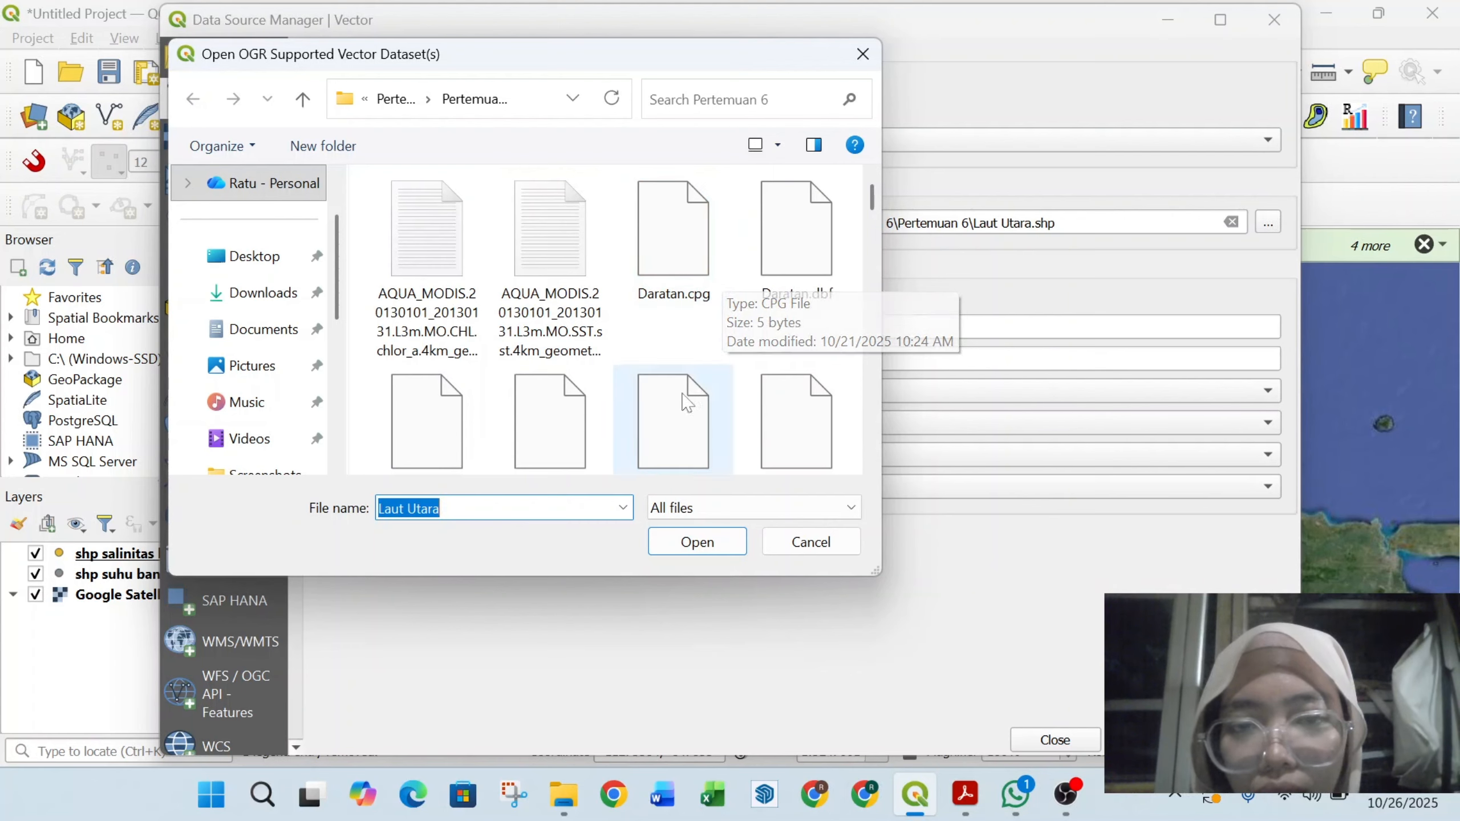
{"action": "scroll", "coordinate": [658, 348], "scroll_direction": "down", "scroll_amount": 10}
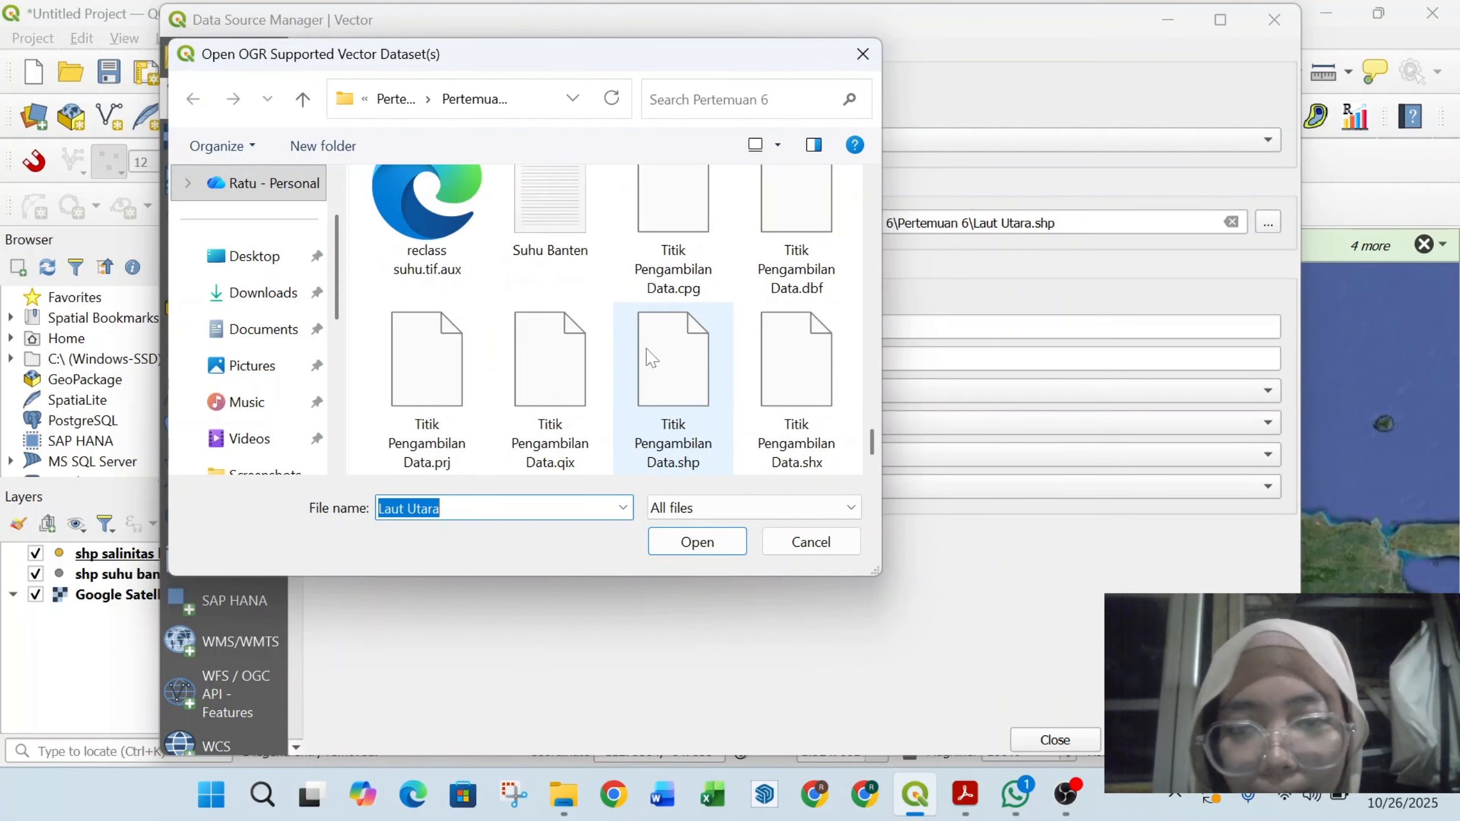
{"action": "double_click", "coordinate": [652, 356]}
{"action": "left_click", "coordinate": [1151, 740]}
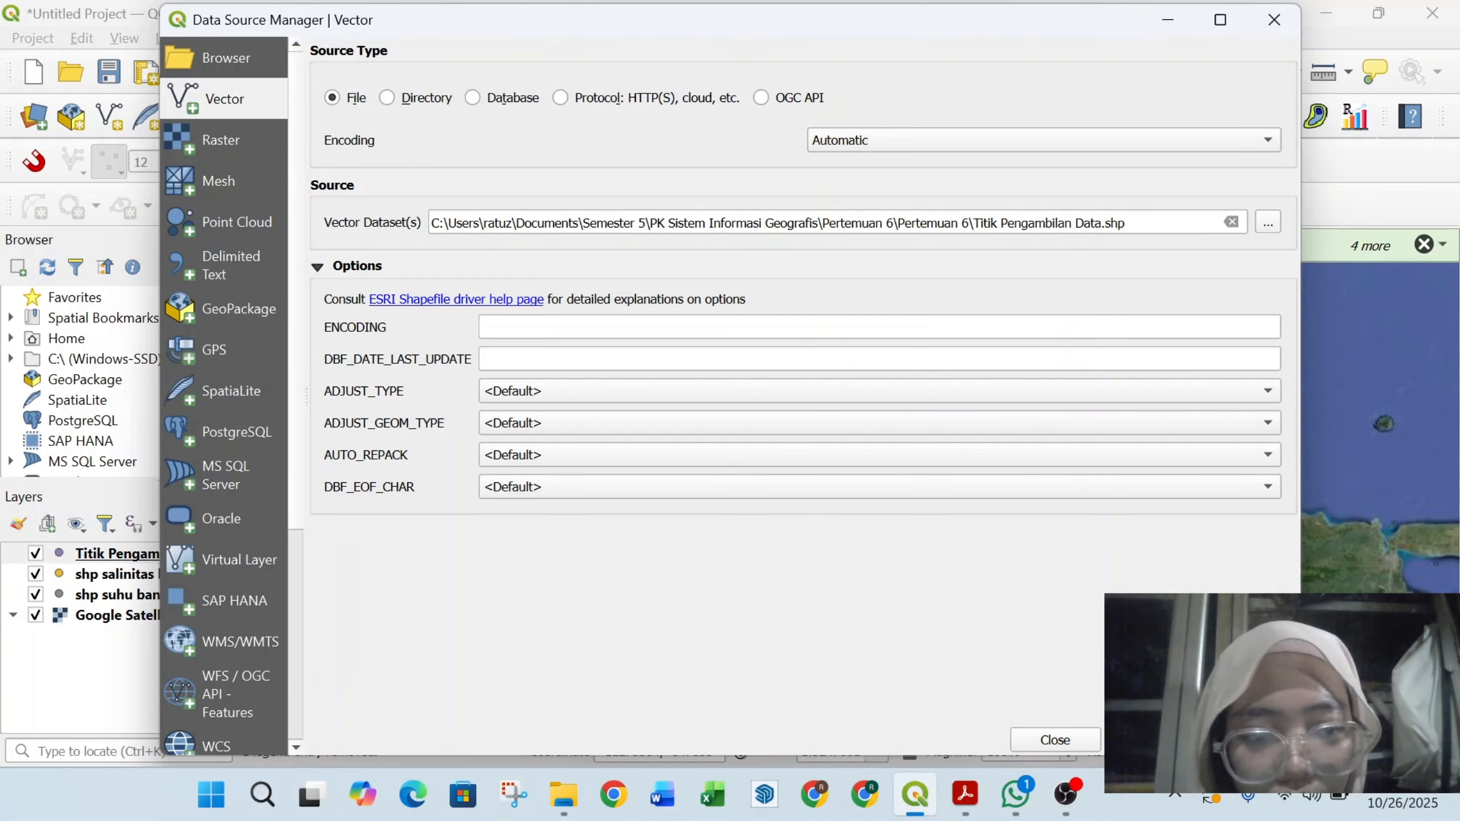
Step: Add the Laut Utara.shp vector dataset from the same folder and close the Data Source Manager
{"action": "left_click", "coordinate": [1268, 222]}
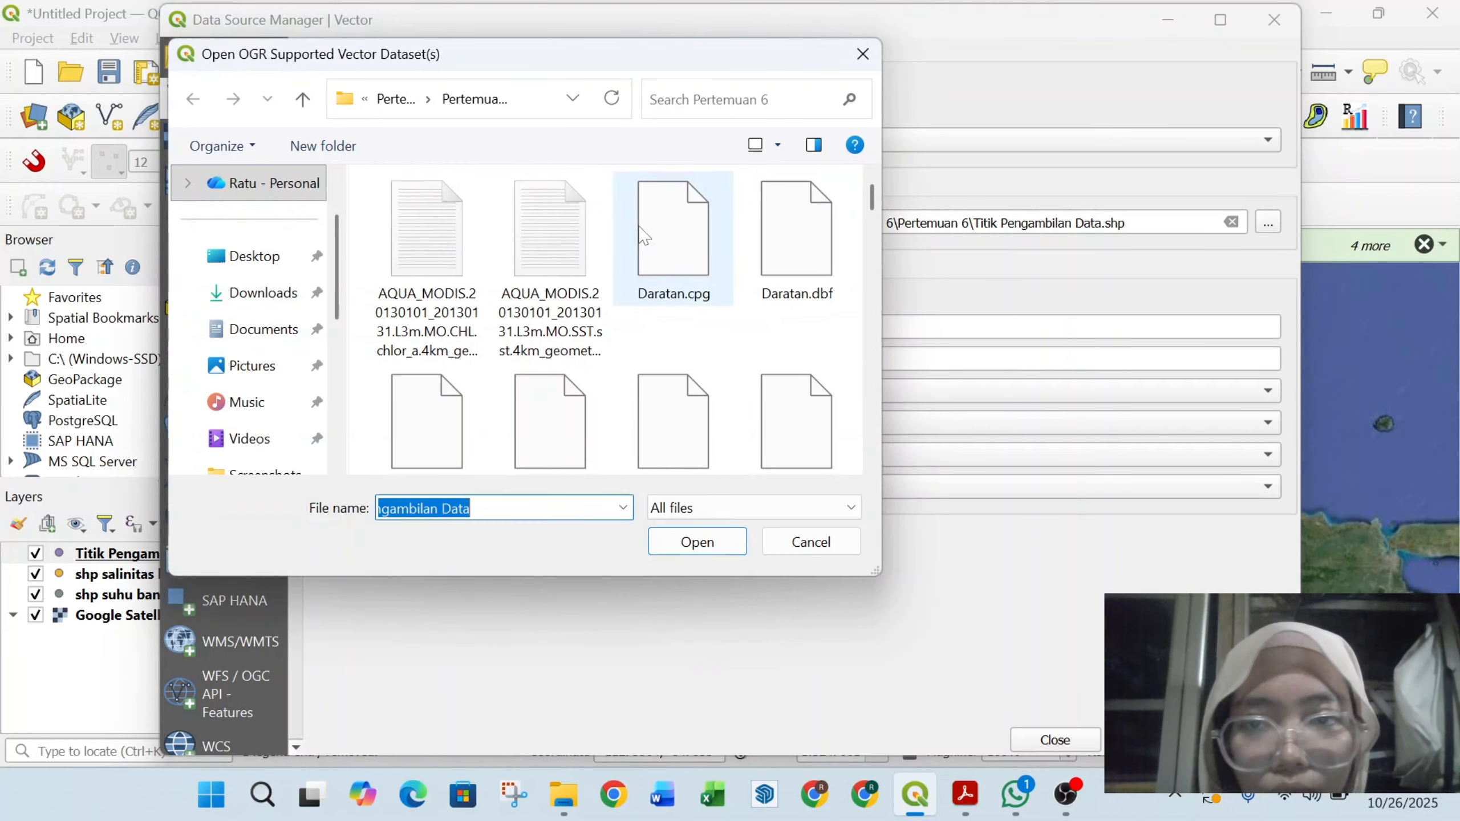
{"action": "scroll", "coordinate": [706, 352], "scroll_direction": "down", "scroll_amount": 5}
{"action": "scroll", "coordinate": [705, 351], "scroll_direction": "down", "scroll_amount": 10}
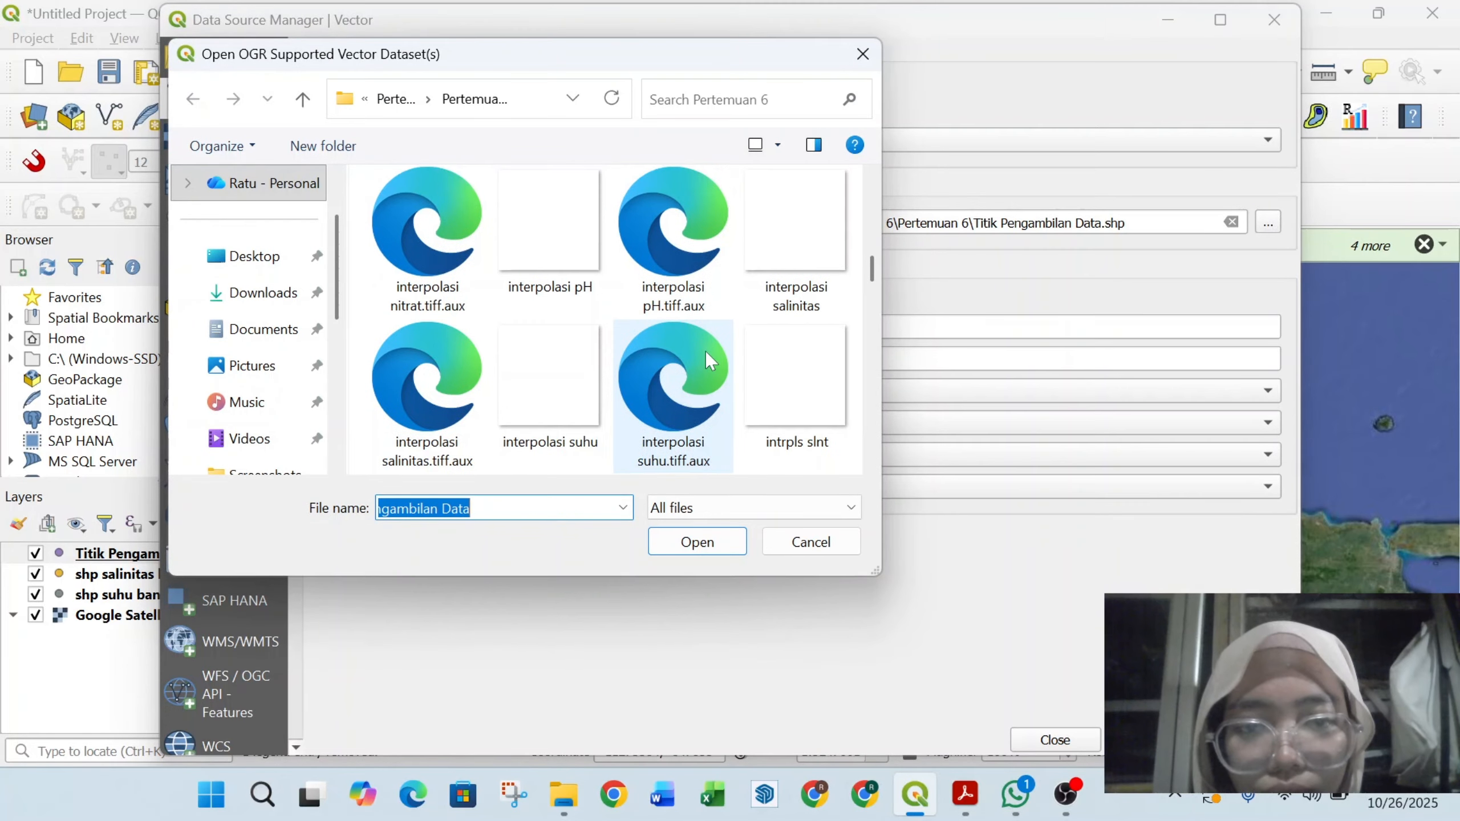
{"action": "double_click", "coordinate": [796, 211]}
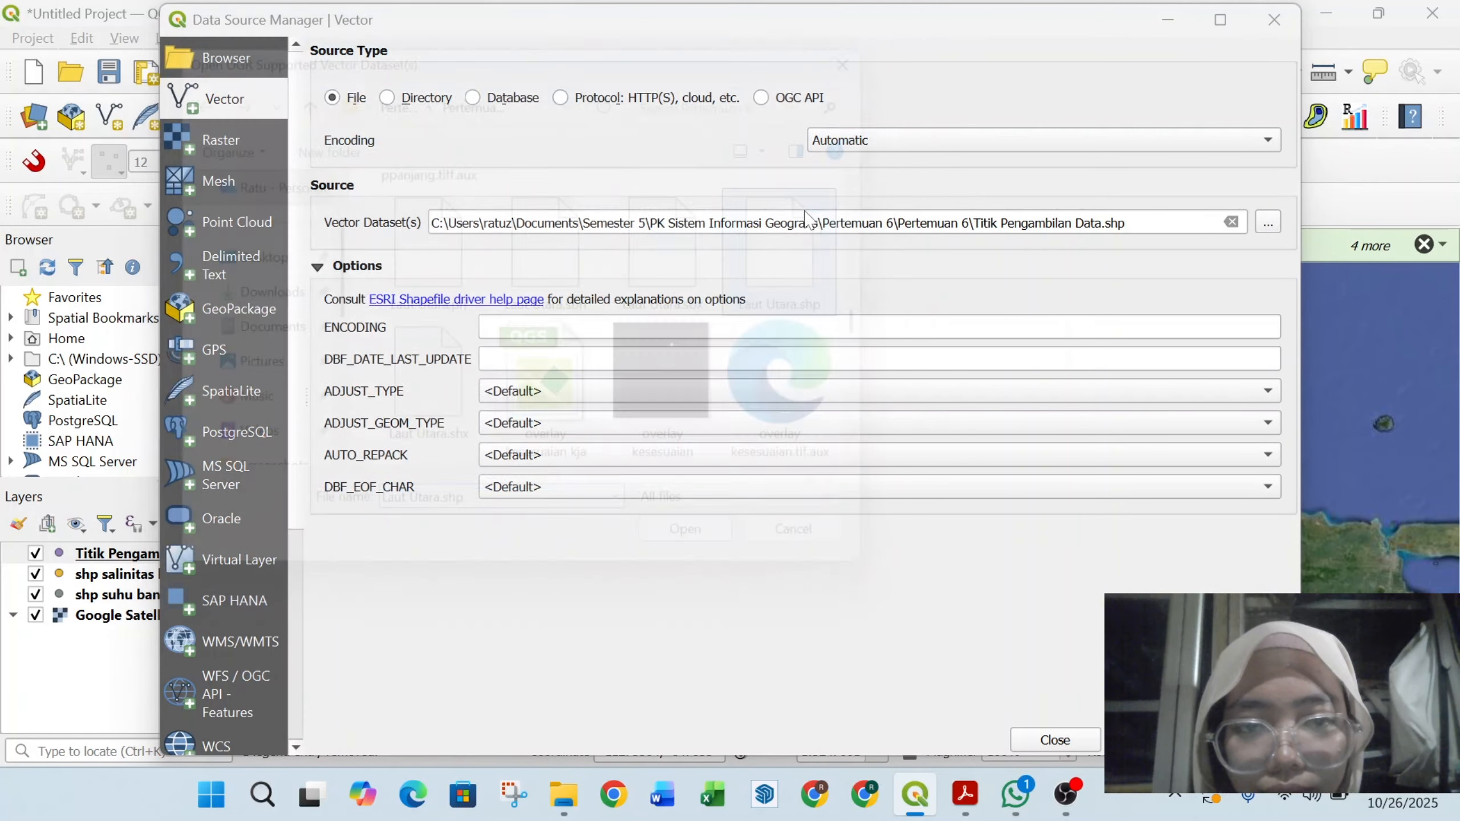
{"action": "left_click", "coordinate": [1053, 740]}
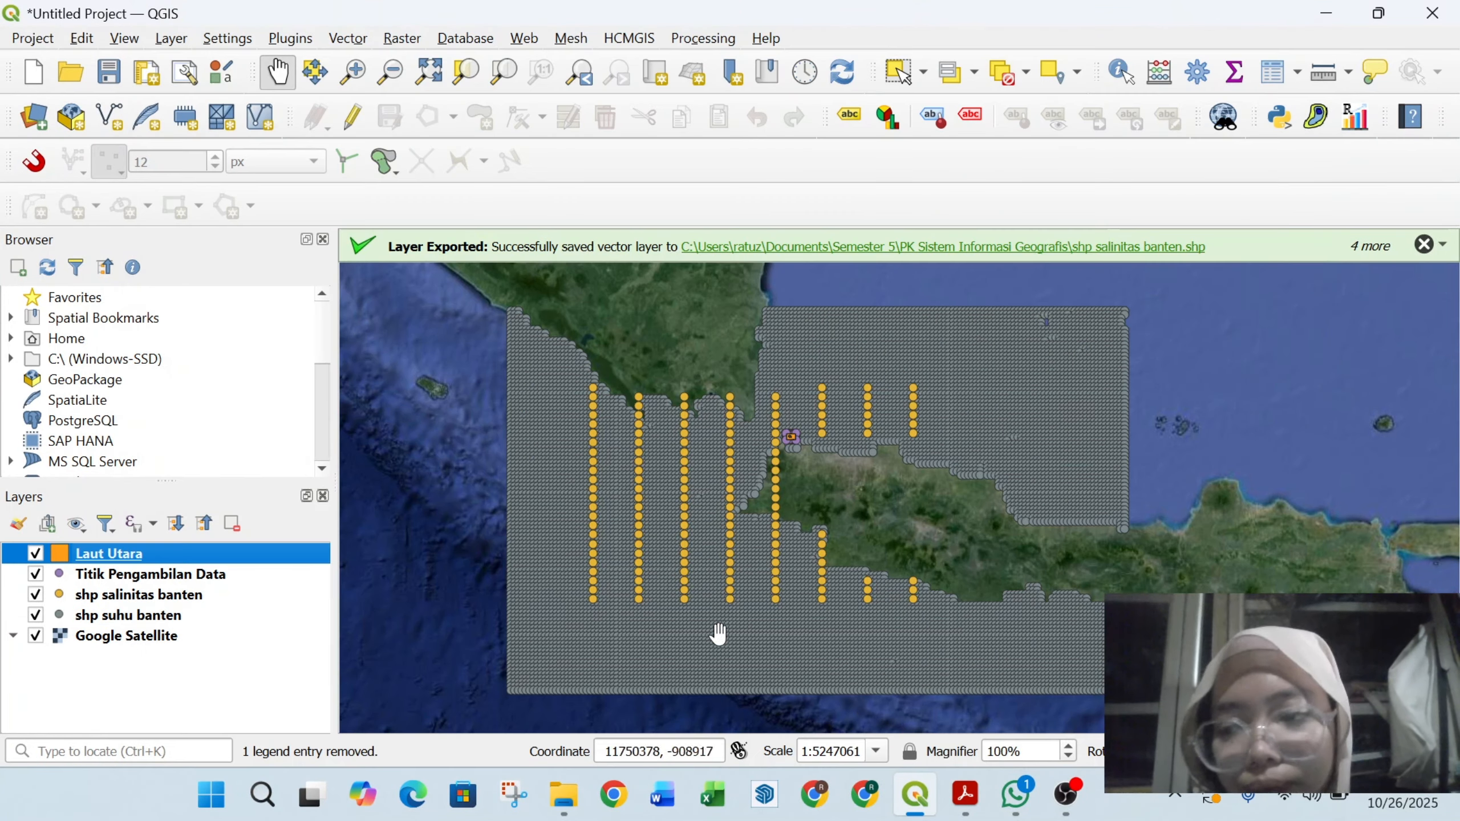
Step: Set up a Grid (Inverse Distance to a Power) interpolation using the shp suhu banten point layer and sst as the Z value field
{"action": "scroll", "coordinate": [766, 434], "scroll_direction": "up", "scroll_amount": 3}
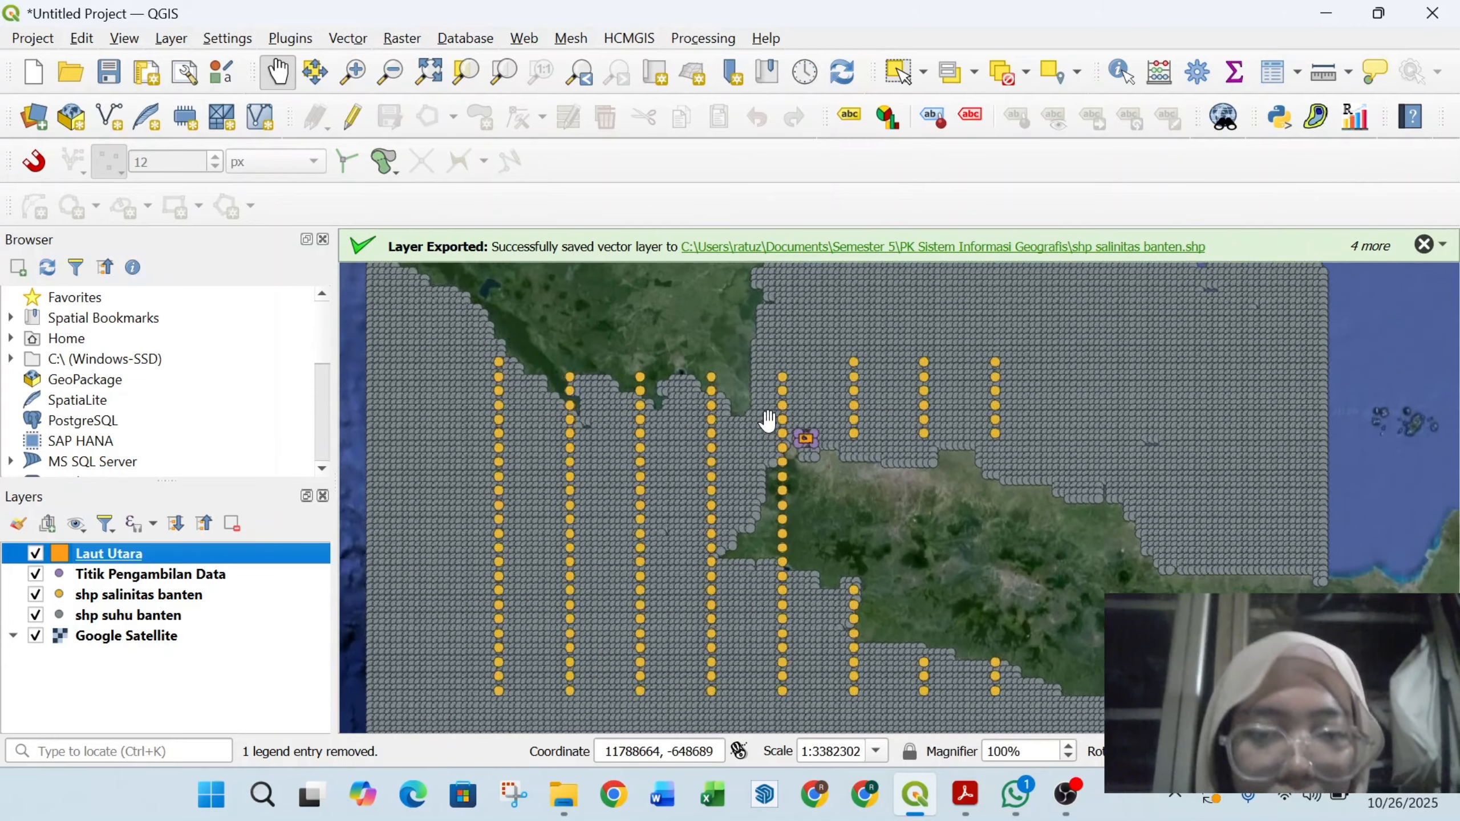
{"action": "scroll", "coordinate": [867, 452], "scroll_direction": "down", "scroll_amount": 2}
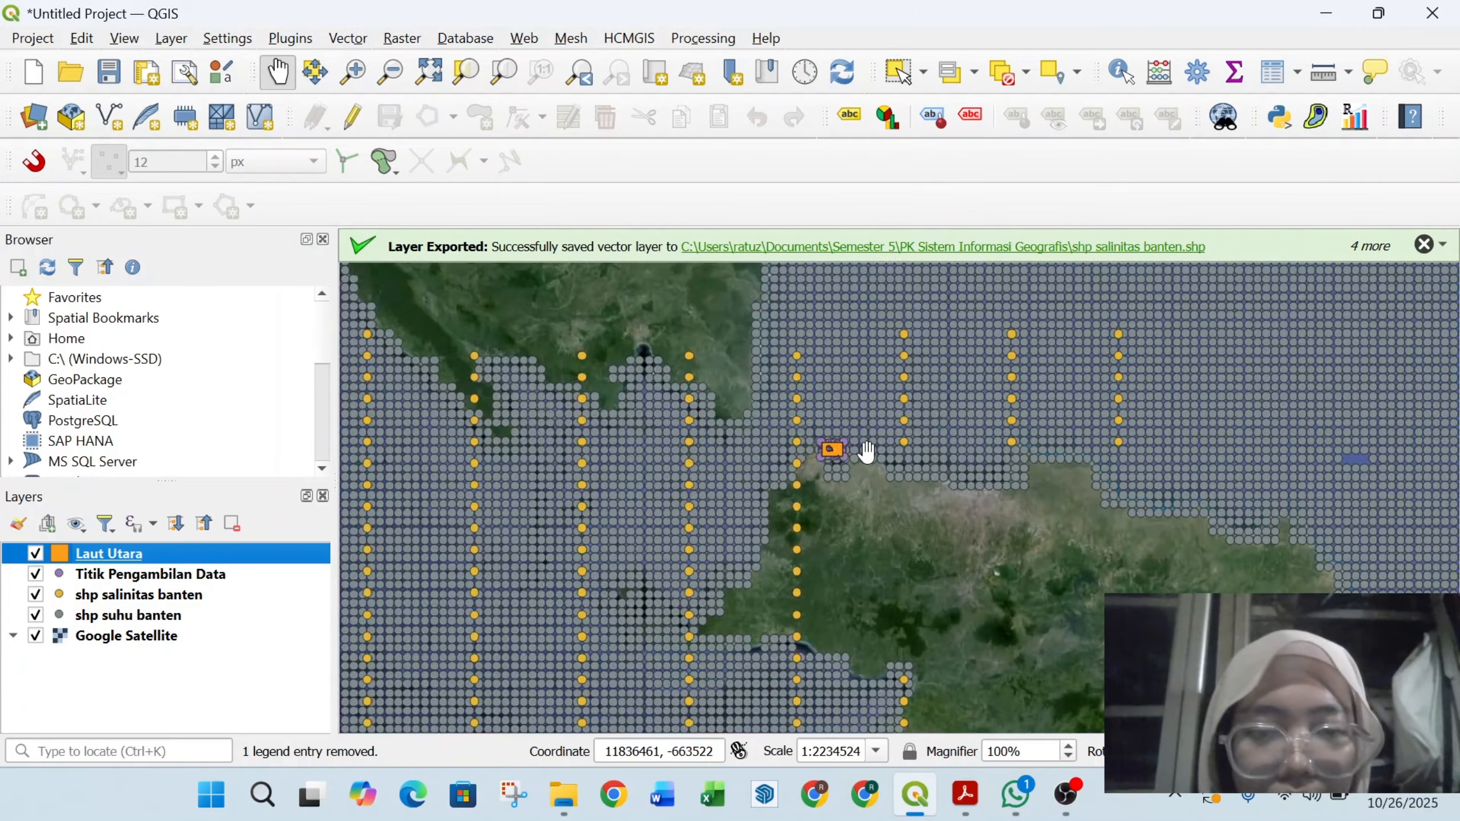
{"action": "scroll", "coordinate": [832, 471], "scroll_direction": "up", "scroll_amount": 6}
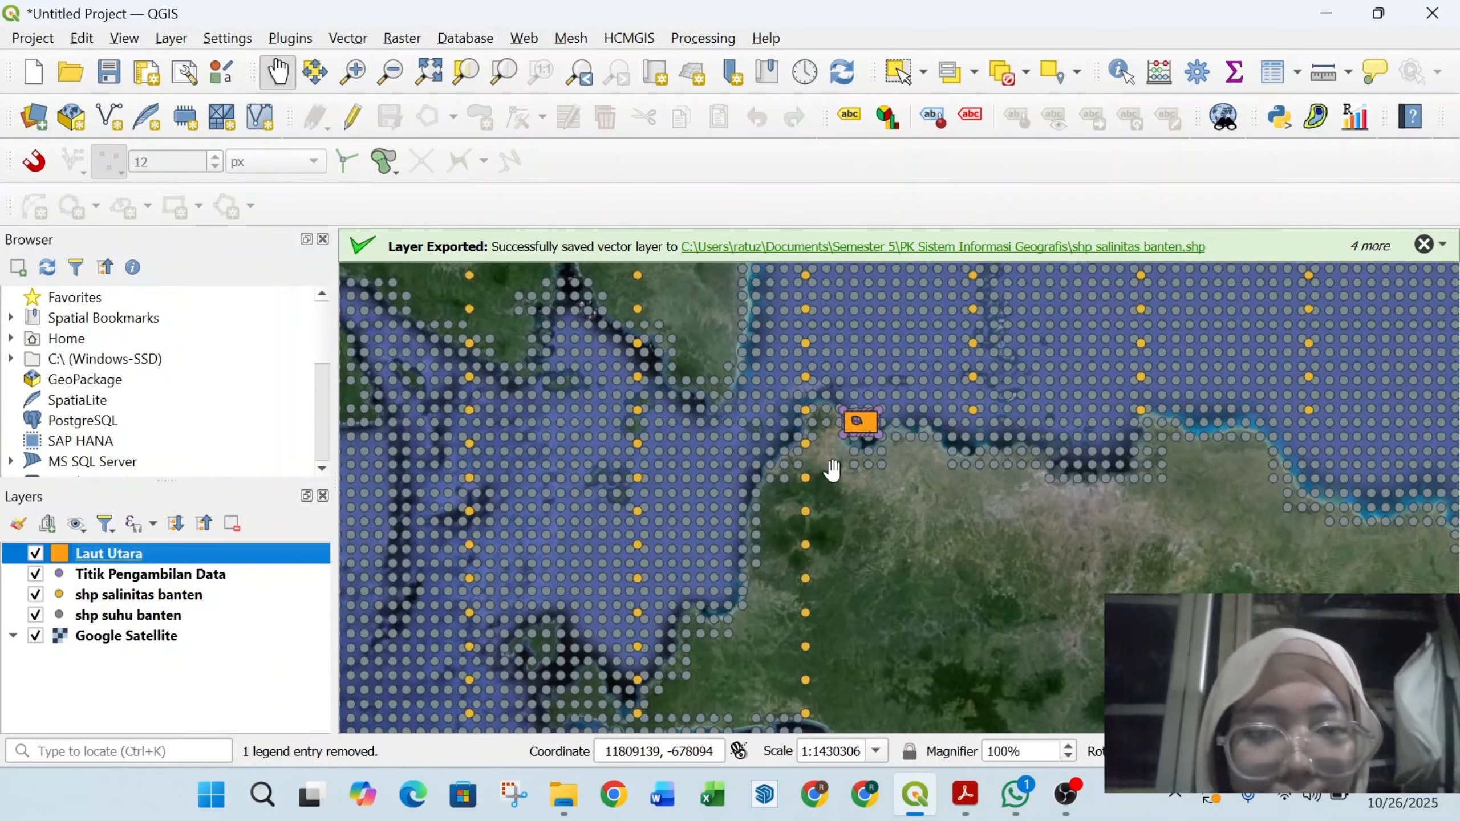
{"action": "left_click_drag", "start_coordinate": [945, 415], "coordinate": [899, 567]}
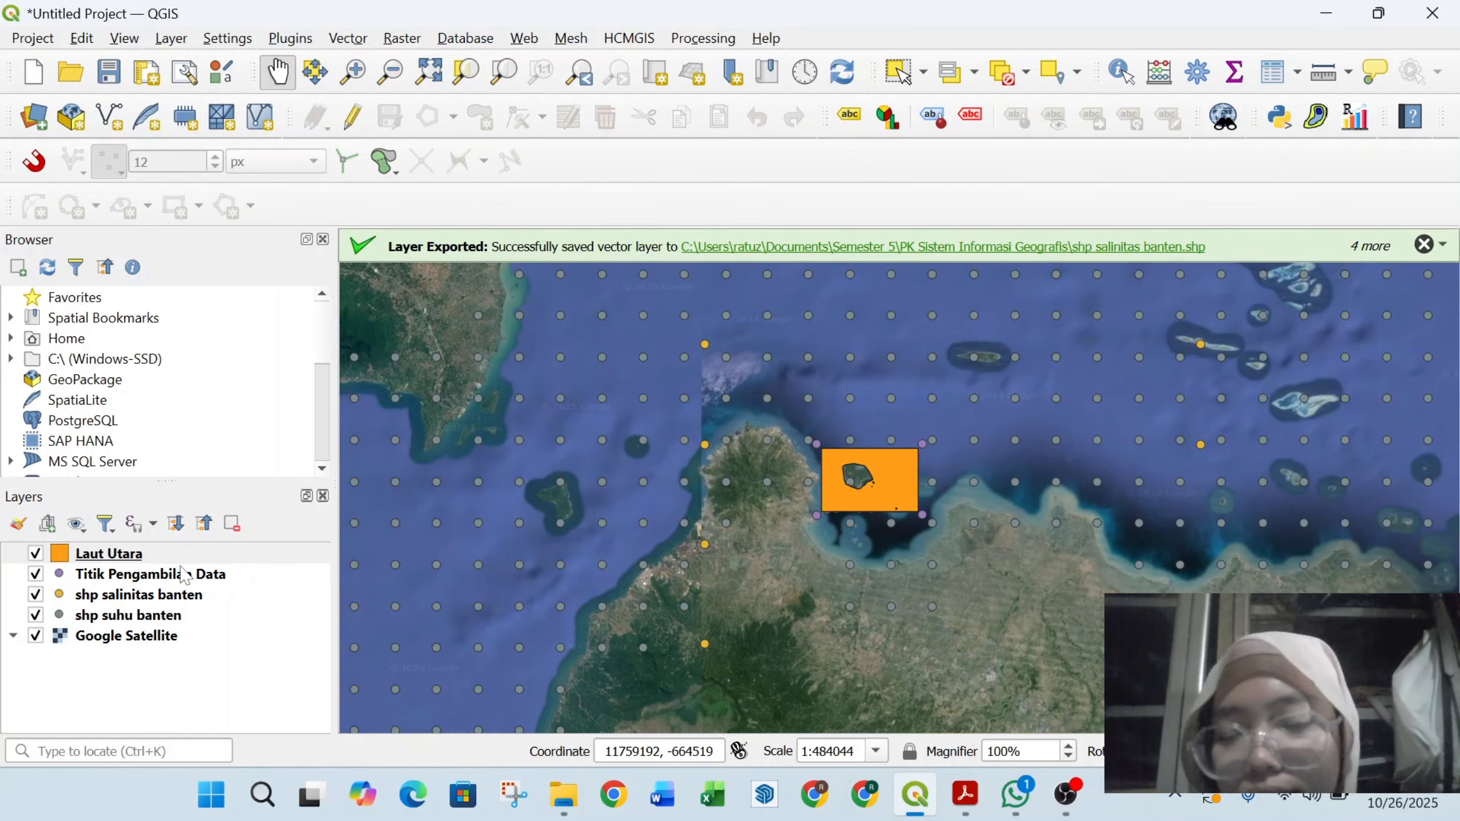
{"action": "left_click", "coordinate": [399, 40]}
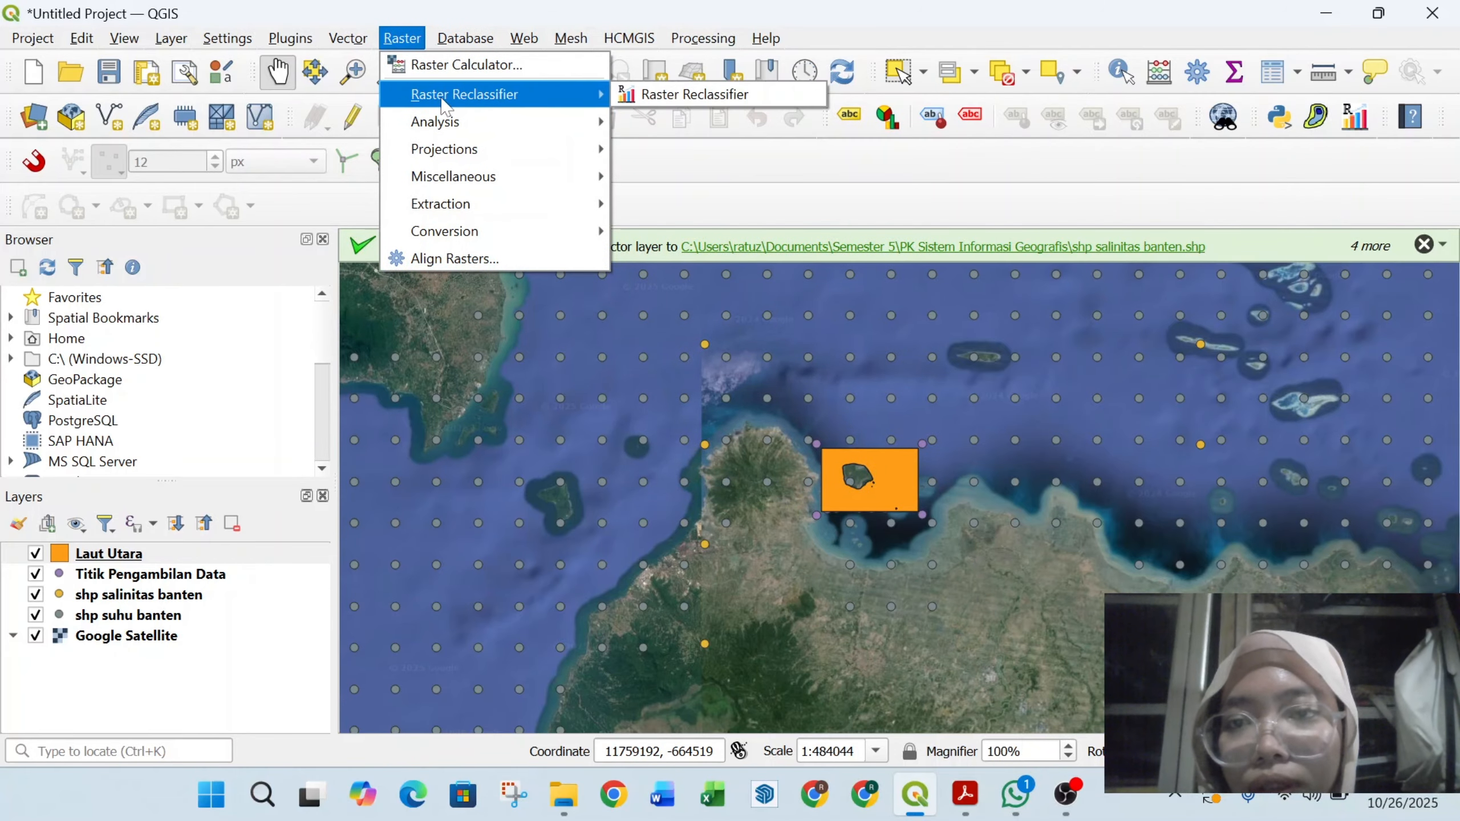
{"action": "mouse_move", "coordinate": [456, 122]}
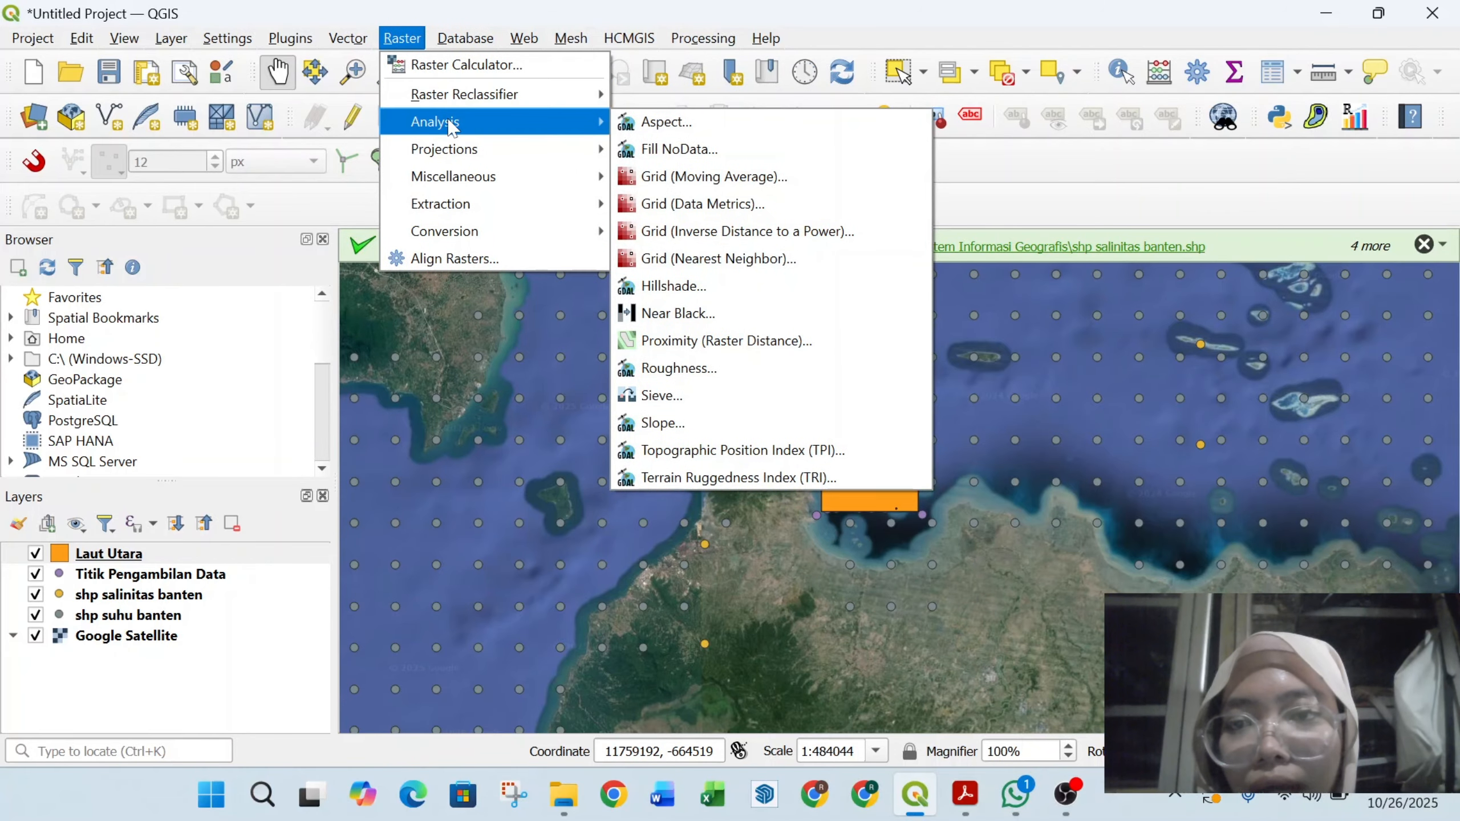
{"action": "left_click", "coordinate": [709, 231]}
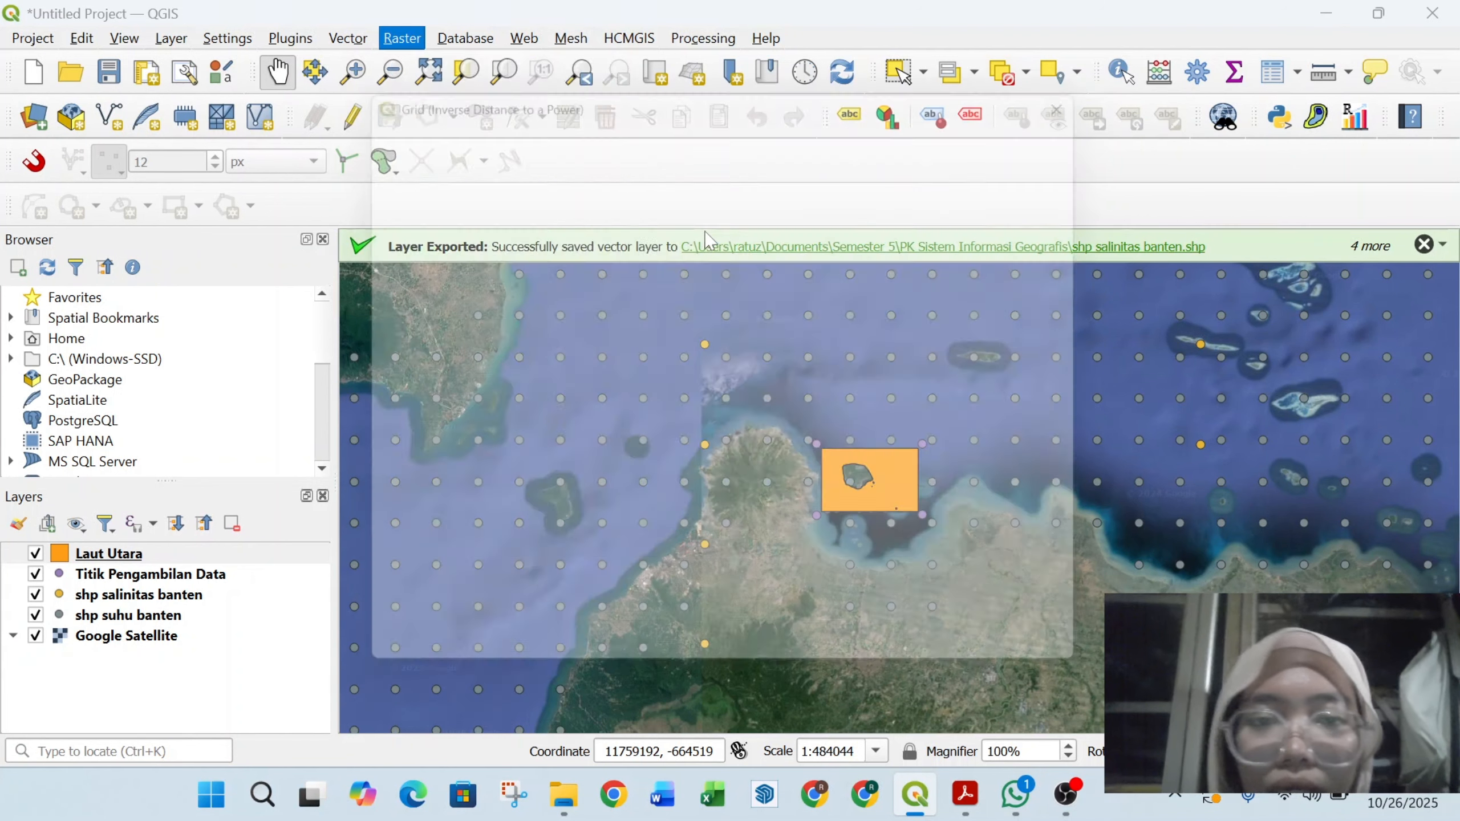
{"action": "left_click", "coordinate": [524, 190]}
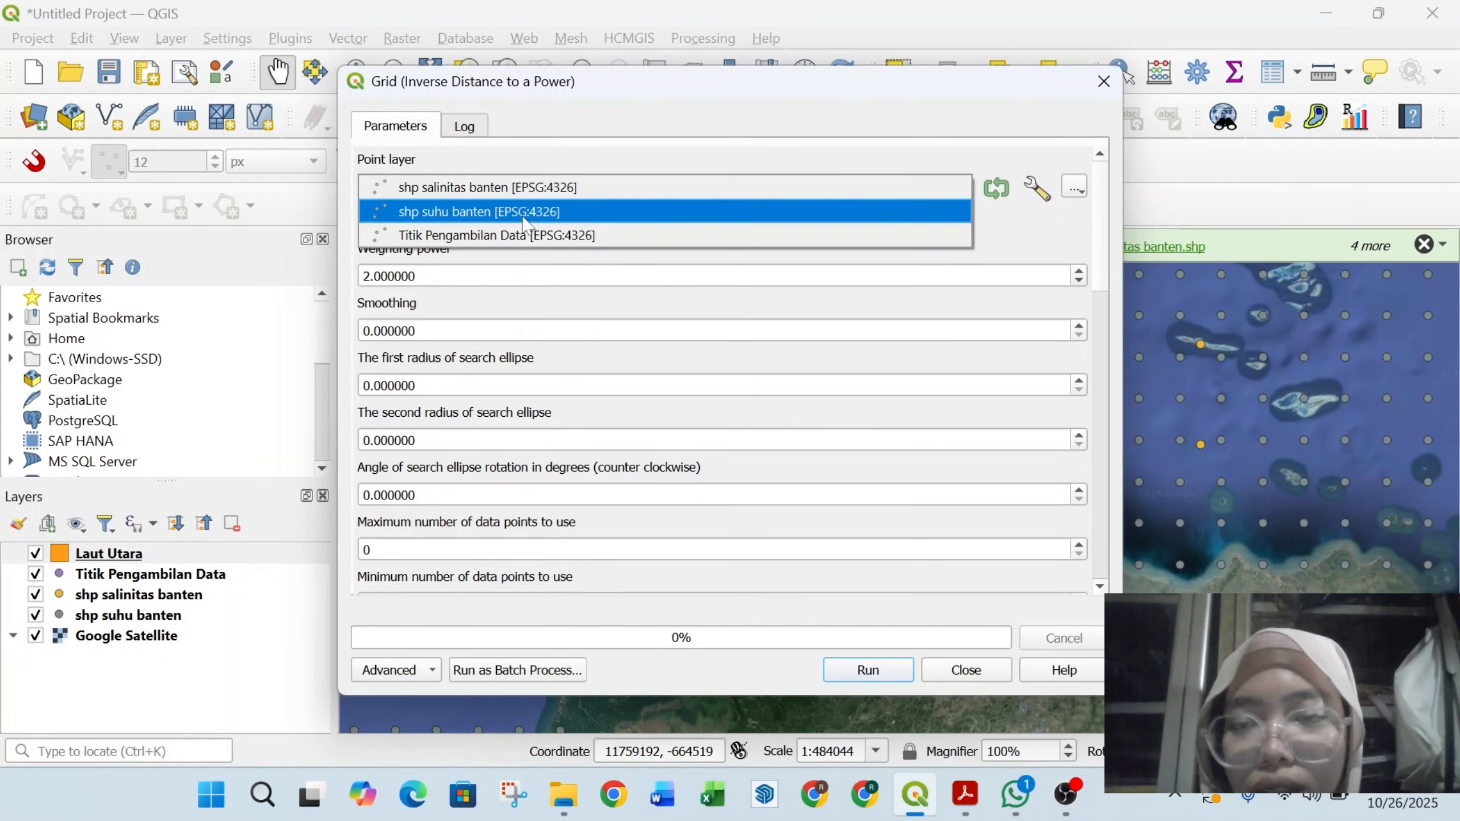
{"action": "left_click", "coordinate": [524, 213]}
{"action": "left_click_drag", "start_coordinate": [1106, 230], "coordinate": [1126, 503]}
{"action": "left_click", "coordinate": [1063, 306]}
{"action": "left_click", "coordinate": [978, 382]}
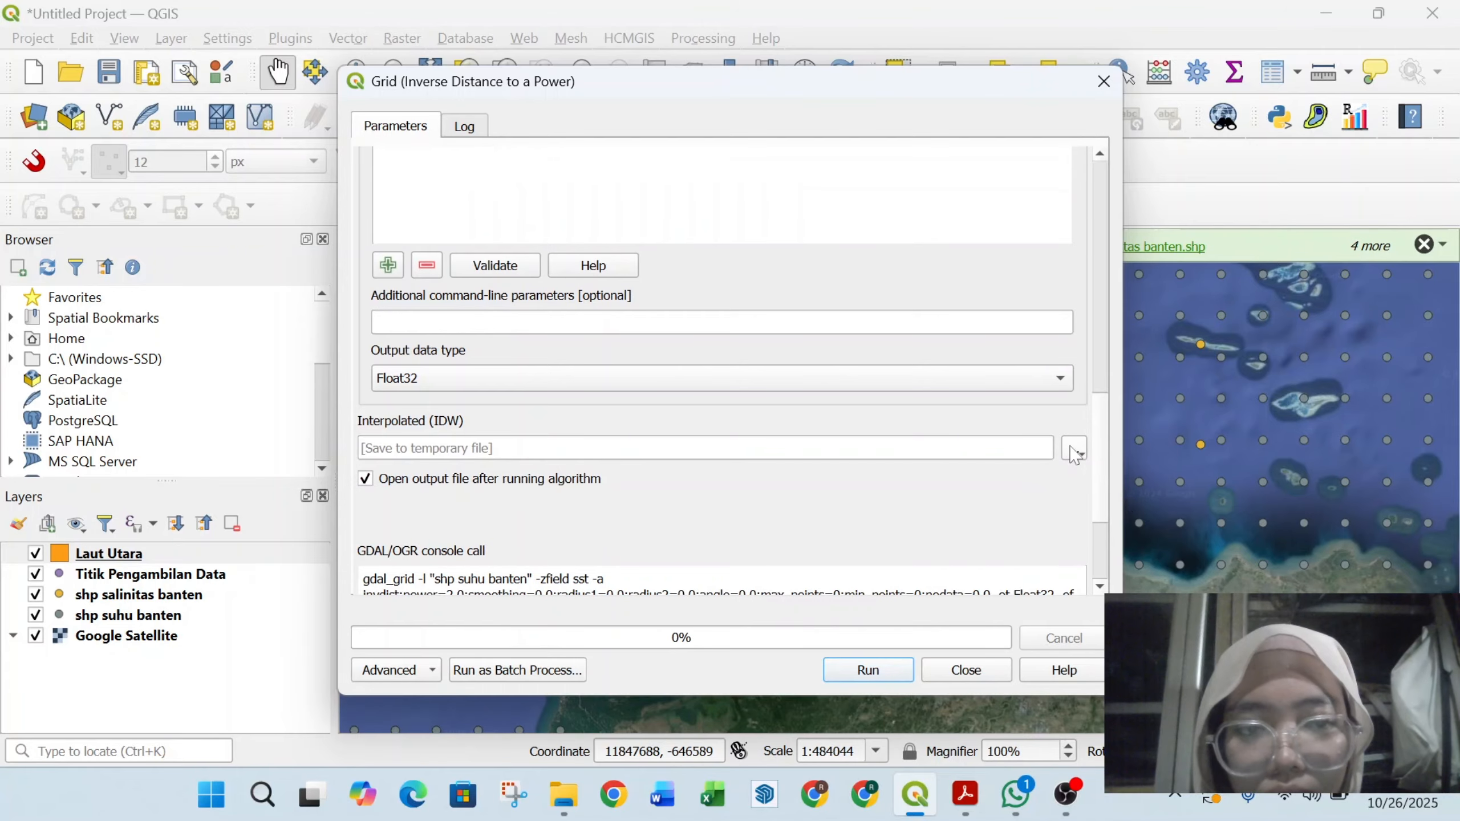
Step: Set the interpolated output to a TIFF file named "interpolasi suhu banten" in the PK Sistem Informasi Geografis folder
{"action": "left_click", "coordinate": [1075, 454]}
{"action": "left_click", "coordinate": [1125, 492]}
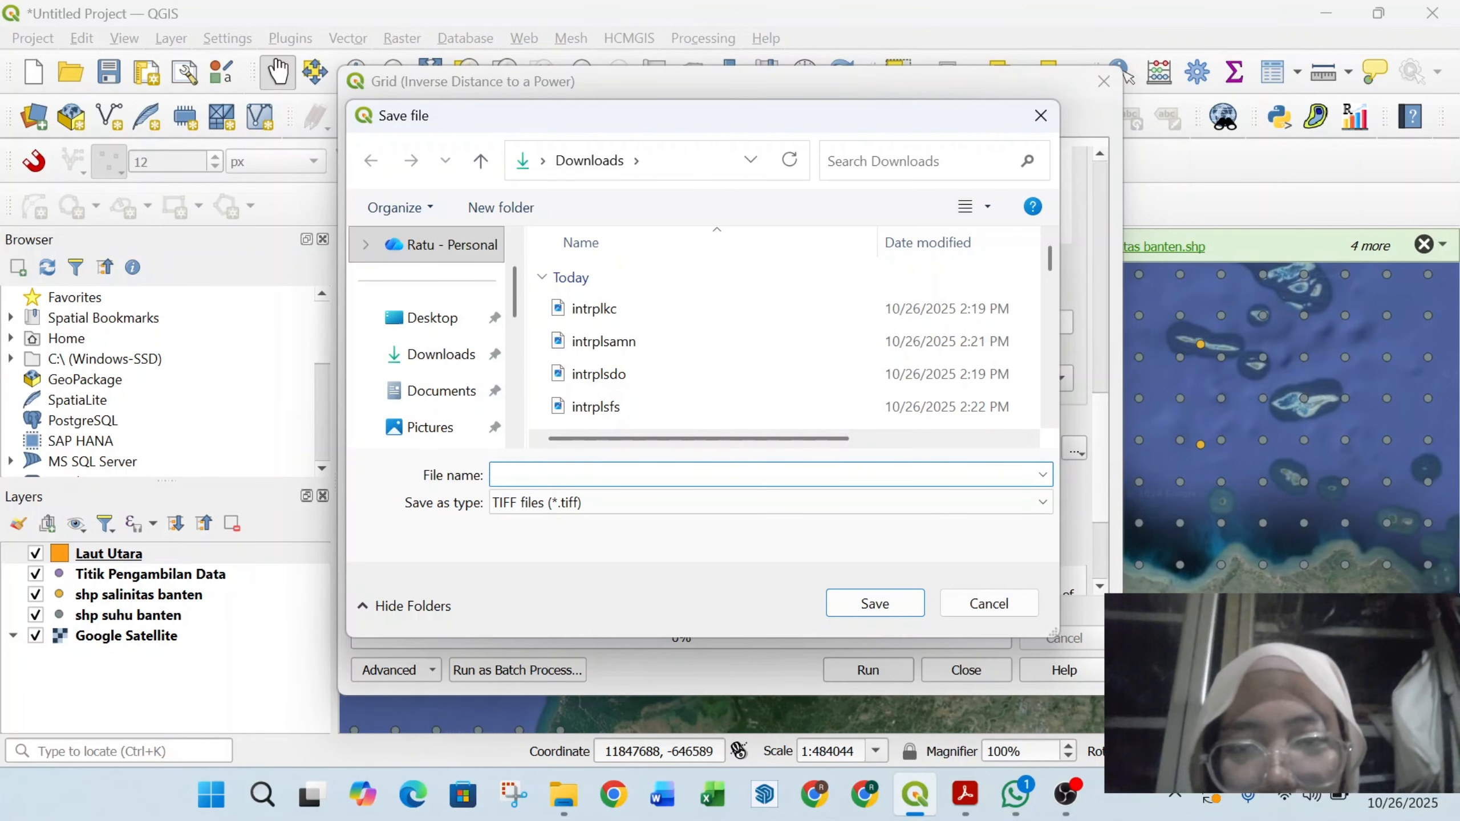
{"action": "type", "text": "interpolasi"}
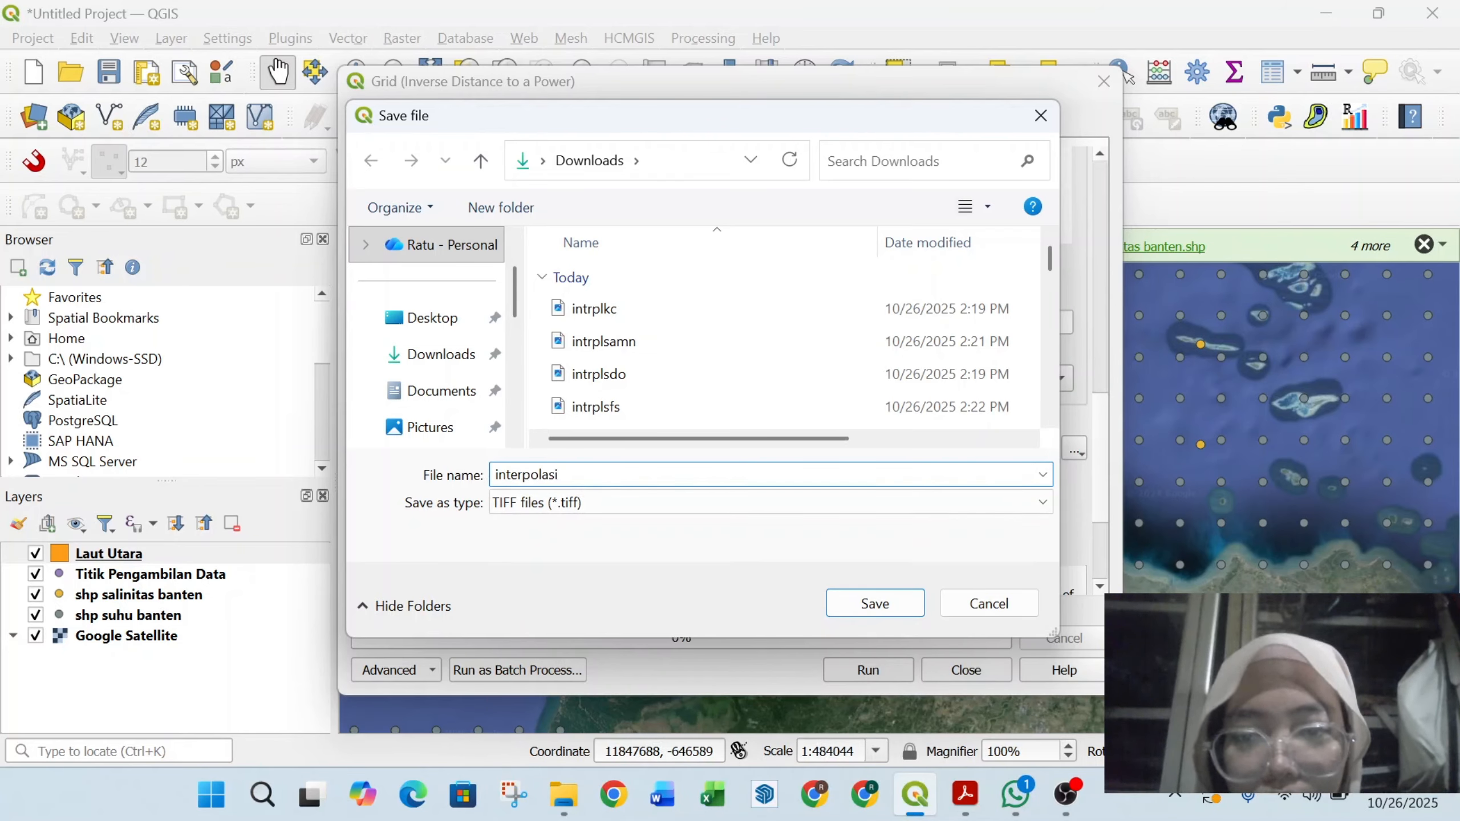
{"action": "scroll", "coordinate": [454, 392], "scroll_direction": "down", "scroll_amount": 5}
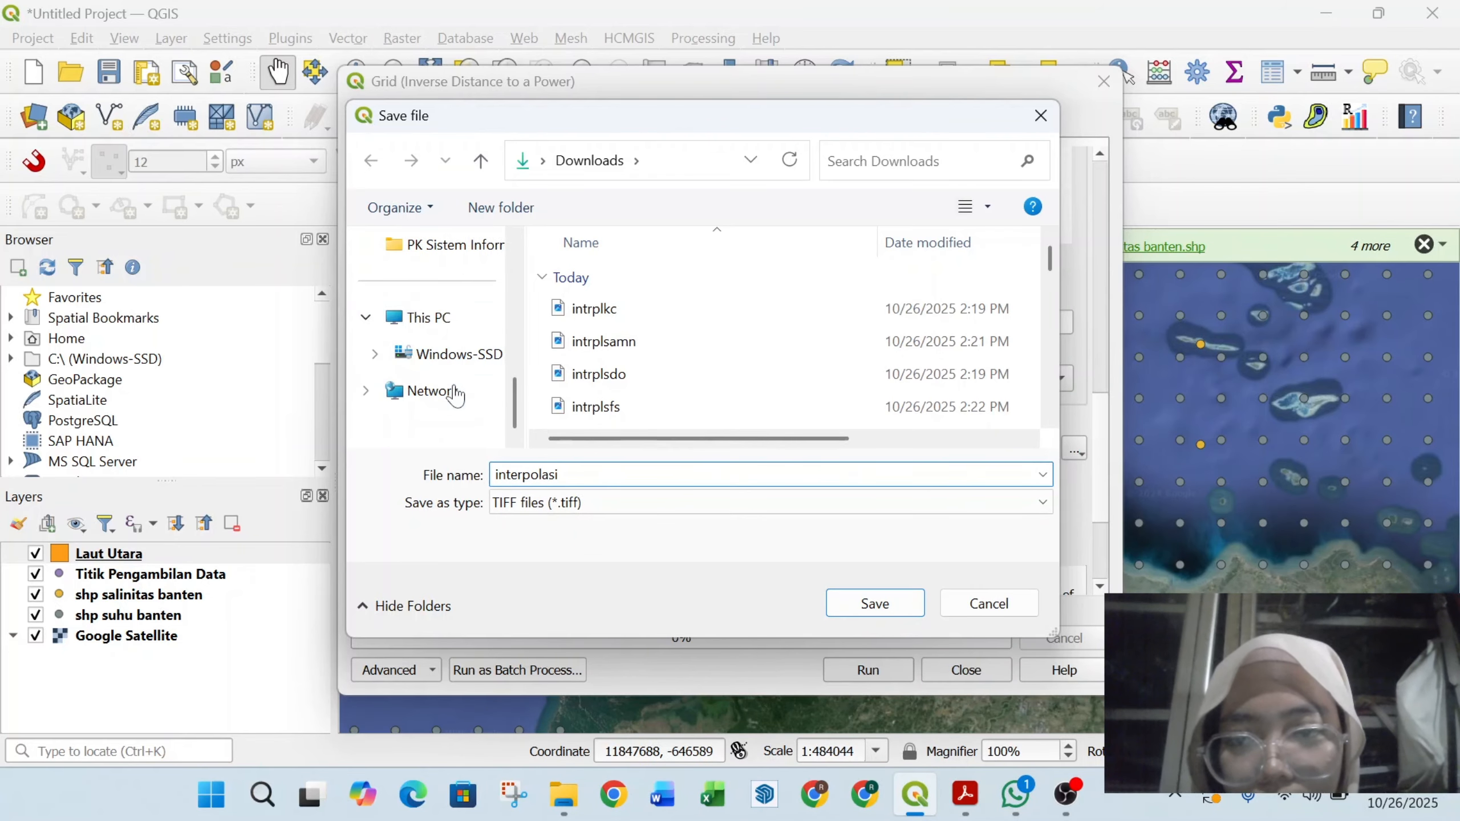
{"action": "left_click", "coordinate": [450, 254]}
{"action": "scroll", "coordinate": [686, 428], "scroll_direction": "down", "scroll_amount": 2}
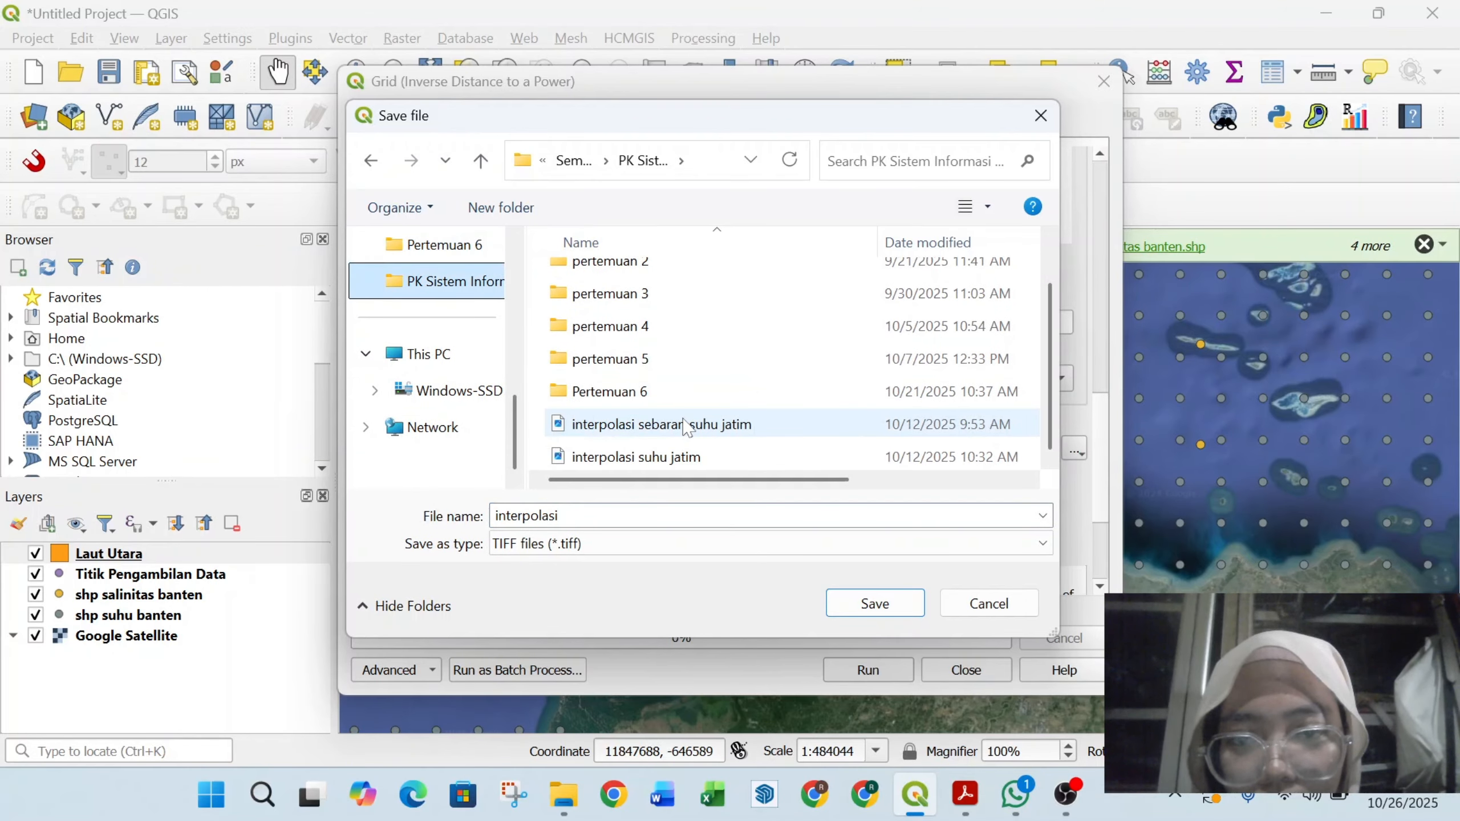
{"action": "left_click", "coordinate": [646, 516]}
{"action": "left_click", "coordinate": [647, 516]}
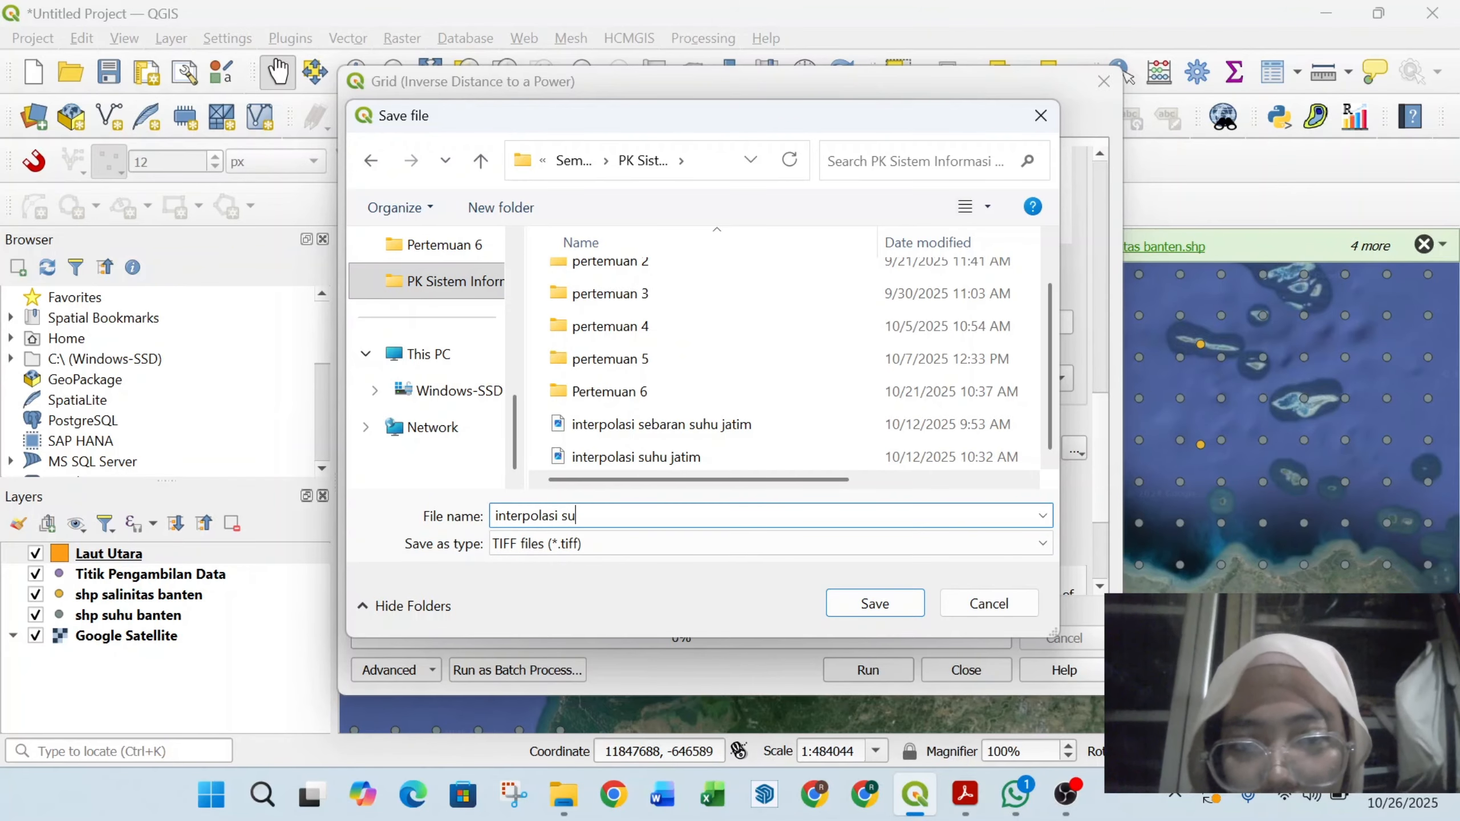
{"action": "left_click", "coordinate": [880, 610]}
{"action": "scroll", "coordinate": [807, 532], "scroll_direction": "down", "scroll_amount": 2}
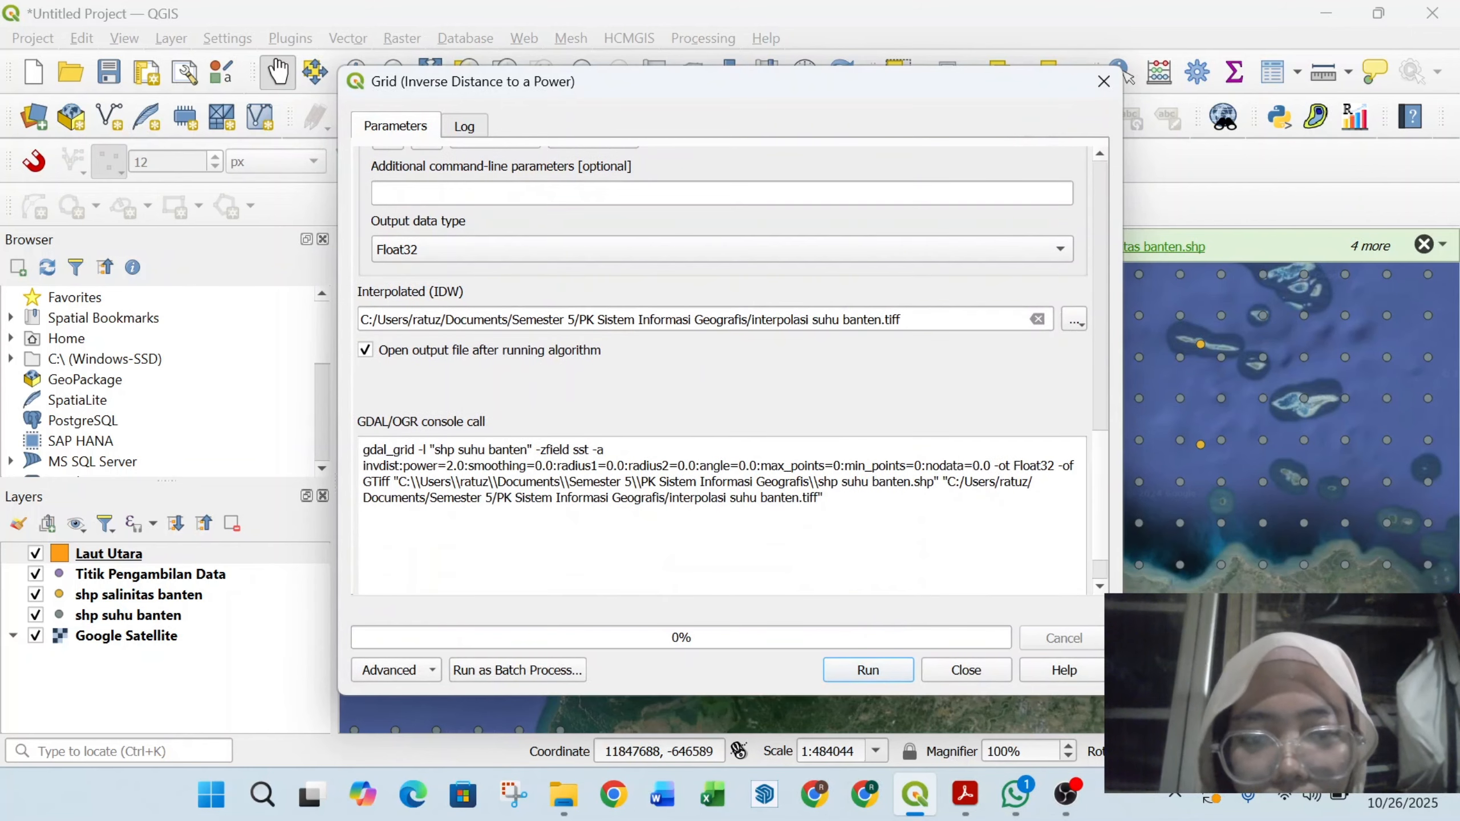
Step: Run the temperature interpolation, and switch the point layer to shp salinitas banten with PSAL as the Z value field
{"action": "left_click", "coordinate": [868, 674]}
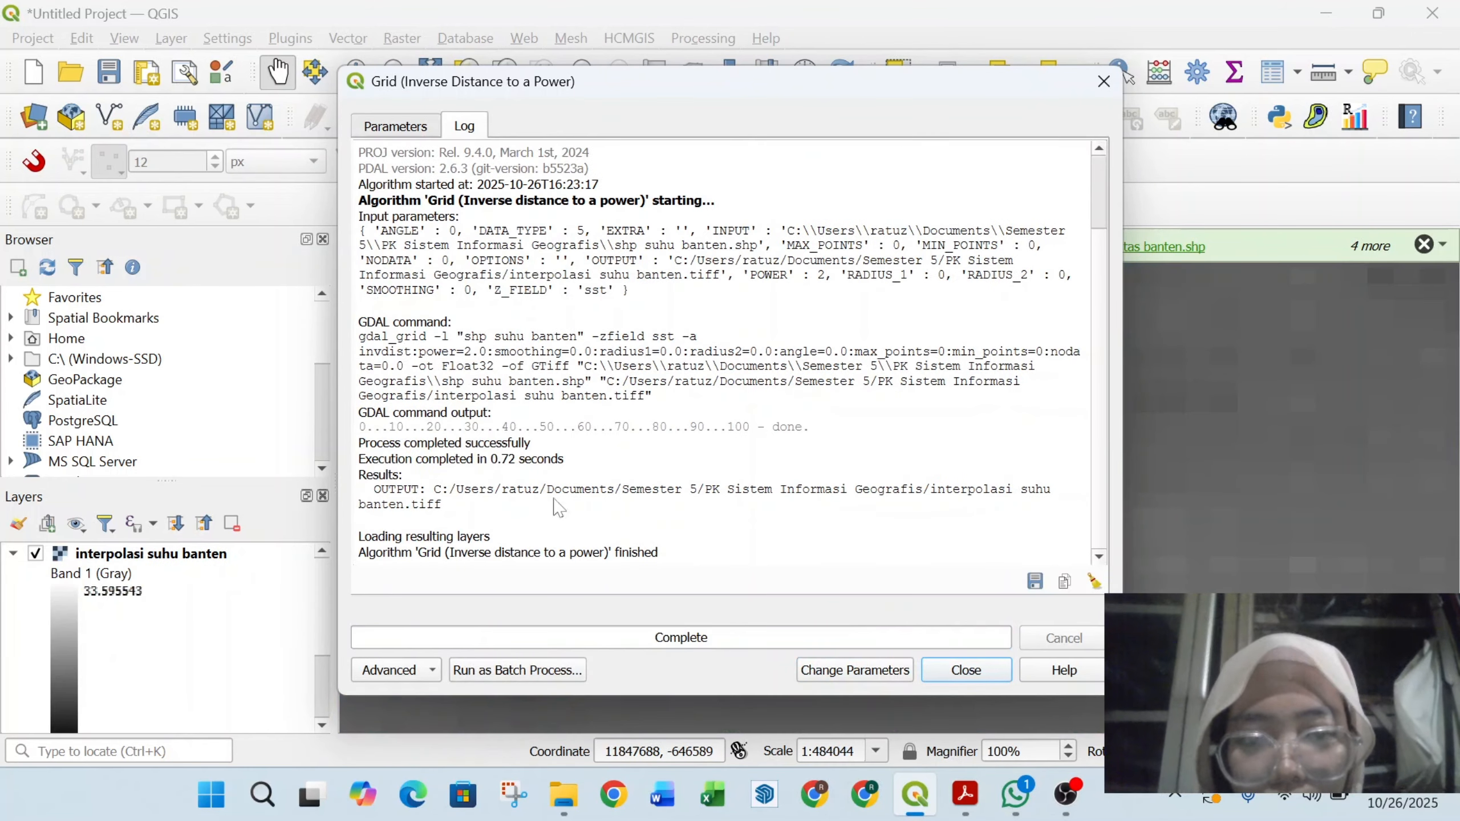
{"action": "left_click", "coordinate": [389, 134]}
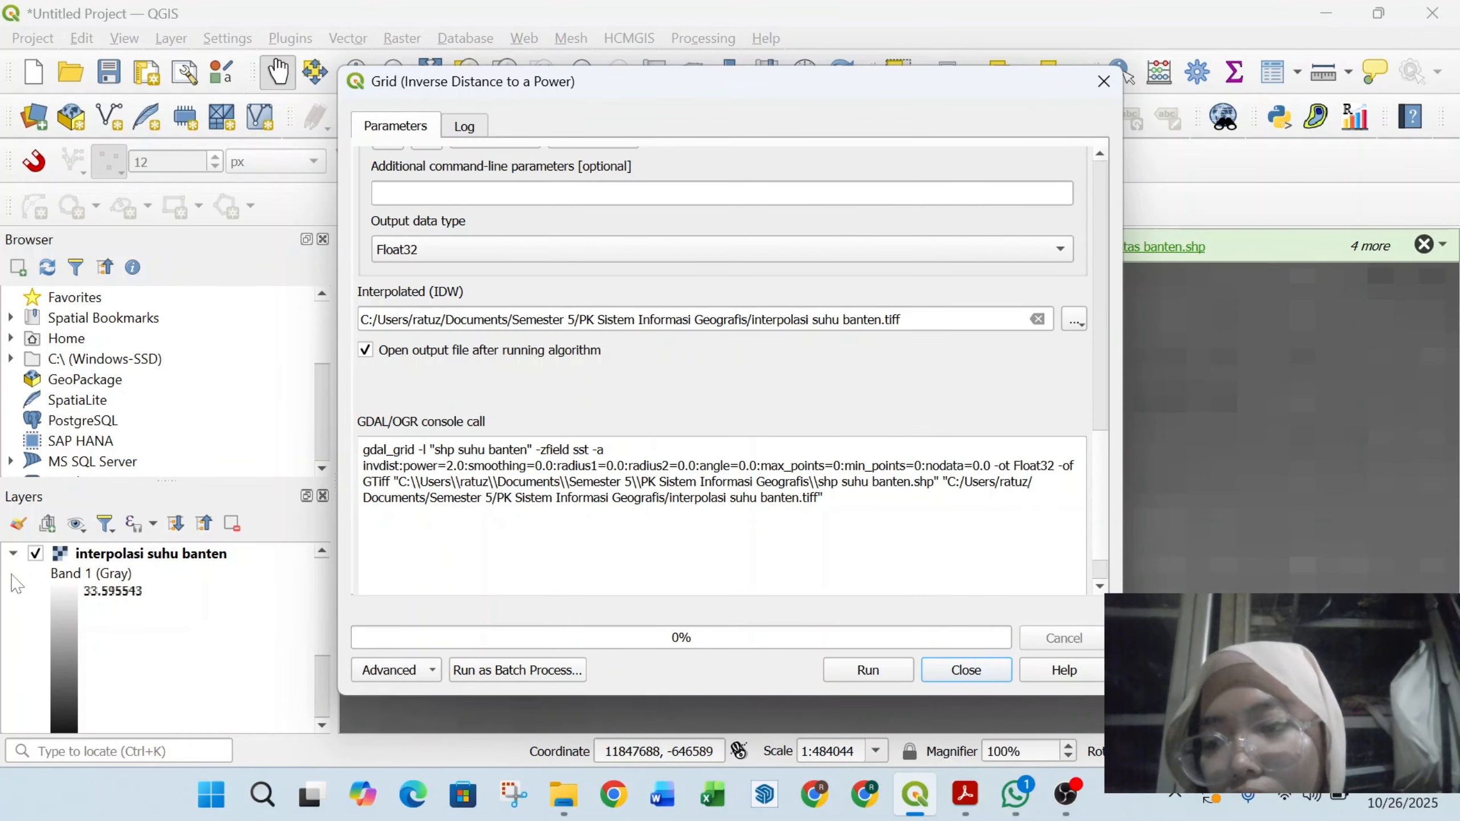
{"action": "scroll", "coordinate": [365, 330], "scroll_direction": "up", "scroll_amount": 15}
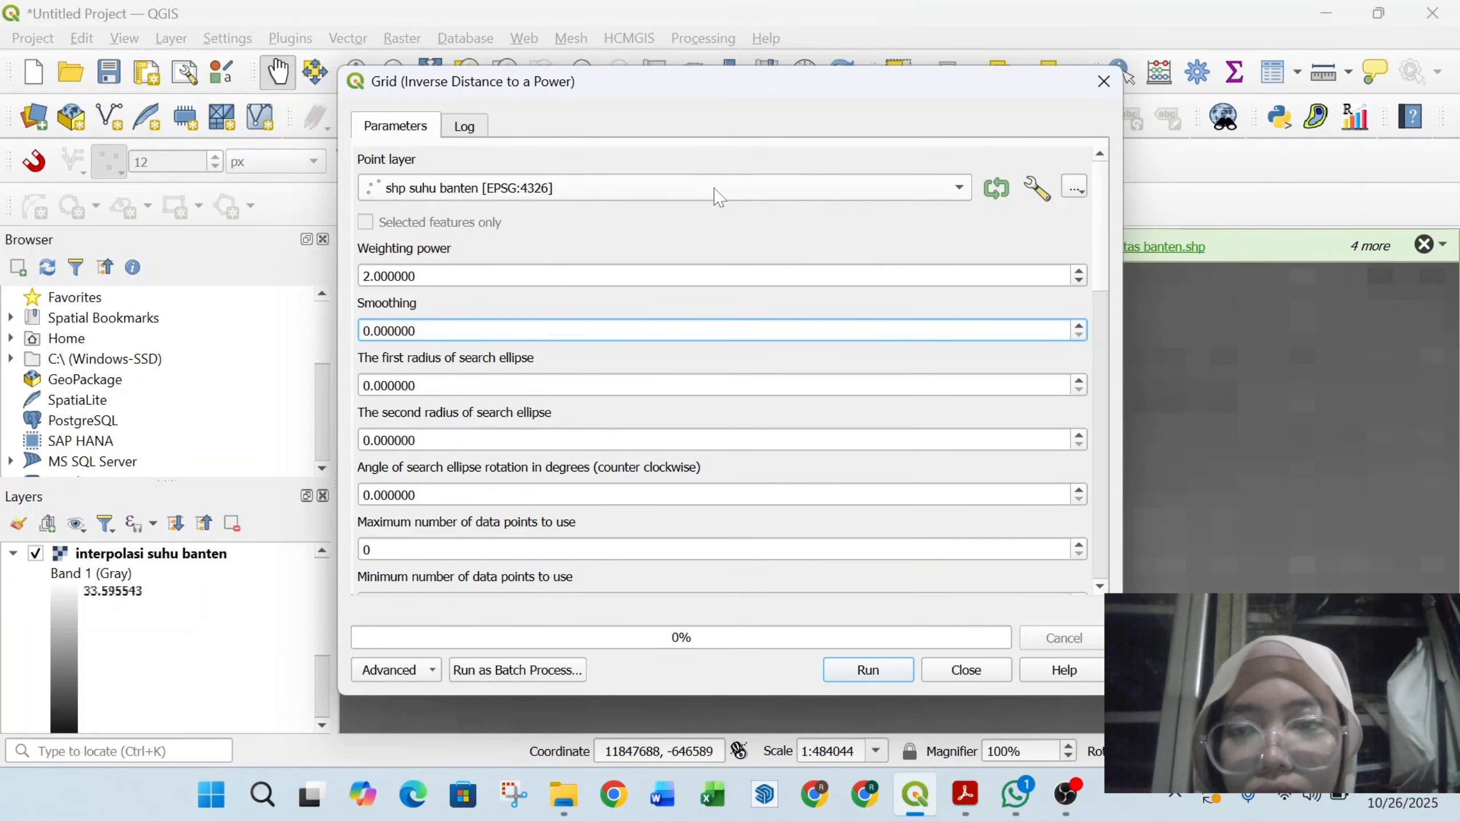
{"action": "left_click", "coordinate": [718, 198]}
{"action": "left_click", "coordinate": [684, 169]}
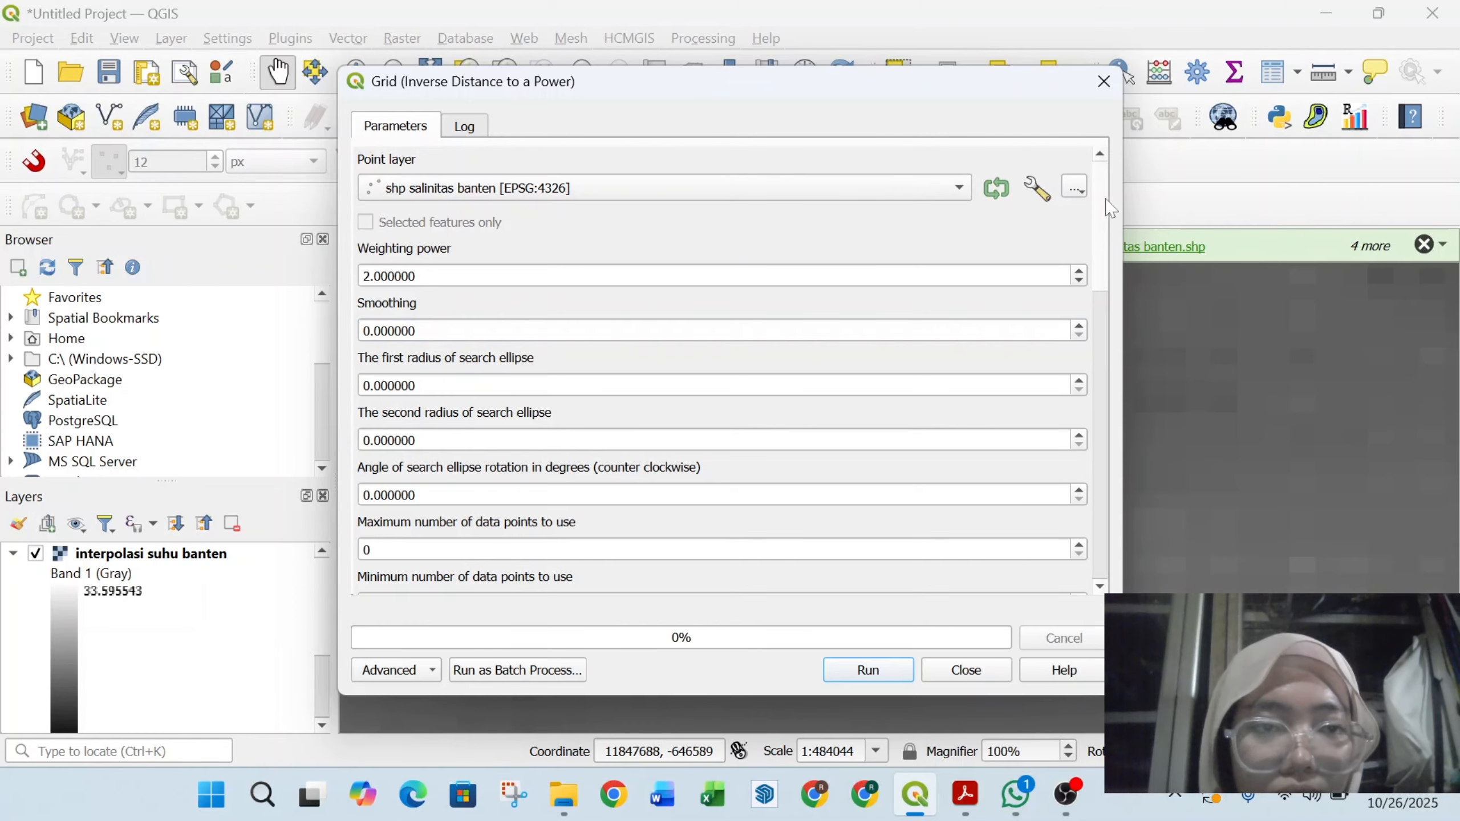
{"action": "left_click_drag", "start_coordinate": [1107, 202], "coordinate": [1111, 342]}
{"action": "left_click", "coordinate": [1012, 168]}
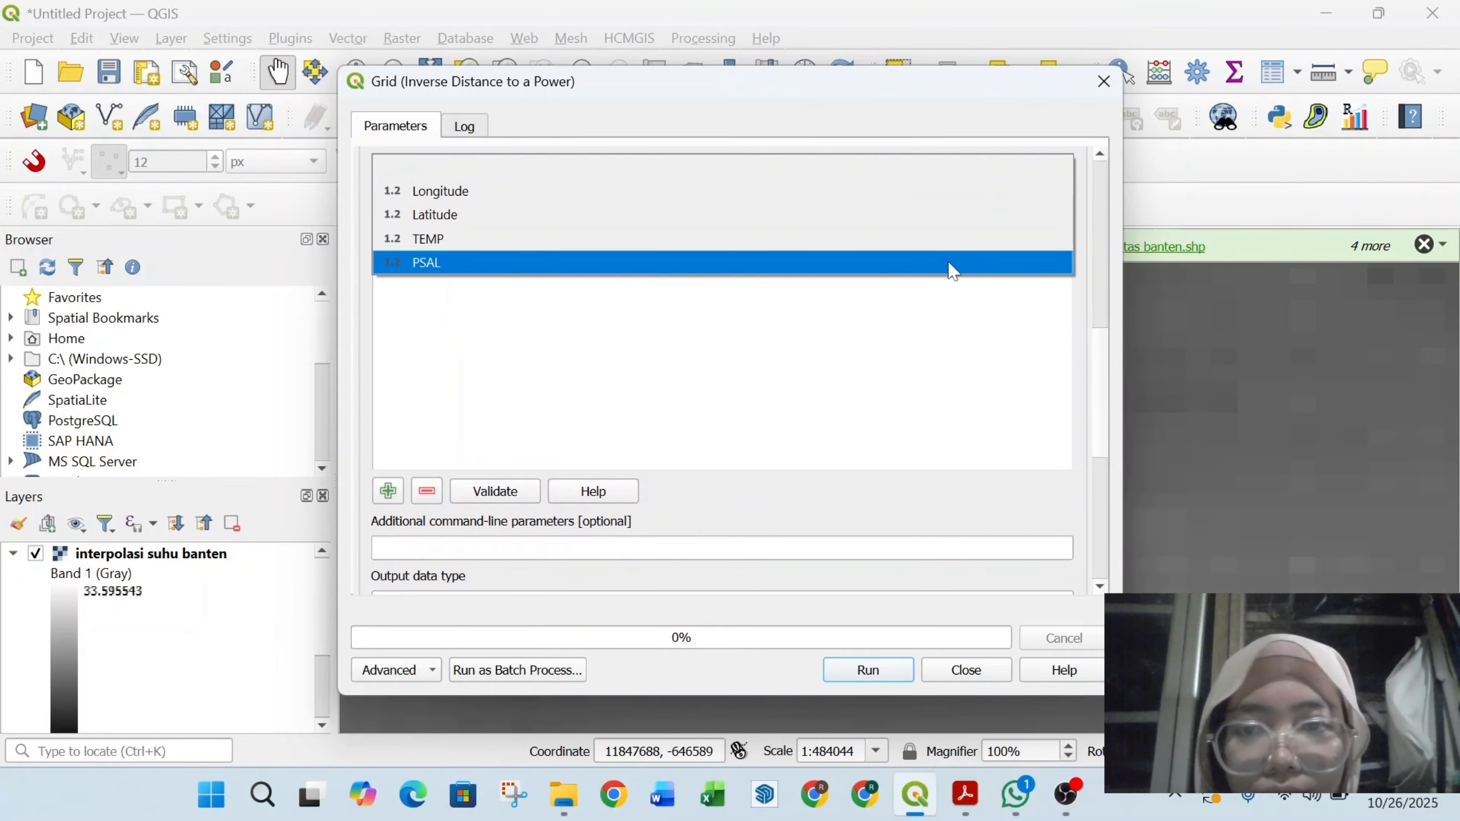
{"action": "left_click", "coordinate": [948, 267]}
Step: Set the output to a TIFF file named "interpolasi salinitas banten" and run the salinity interpolation
{"action": "left_click_drag", "start_coordinate": [1100, 380], "coordinate": [1119, 462]}
{"action": "scroll", "coordinate": [1119, 462], "scroll_direction": "down", "scroll_amount": 1}
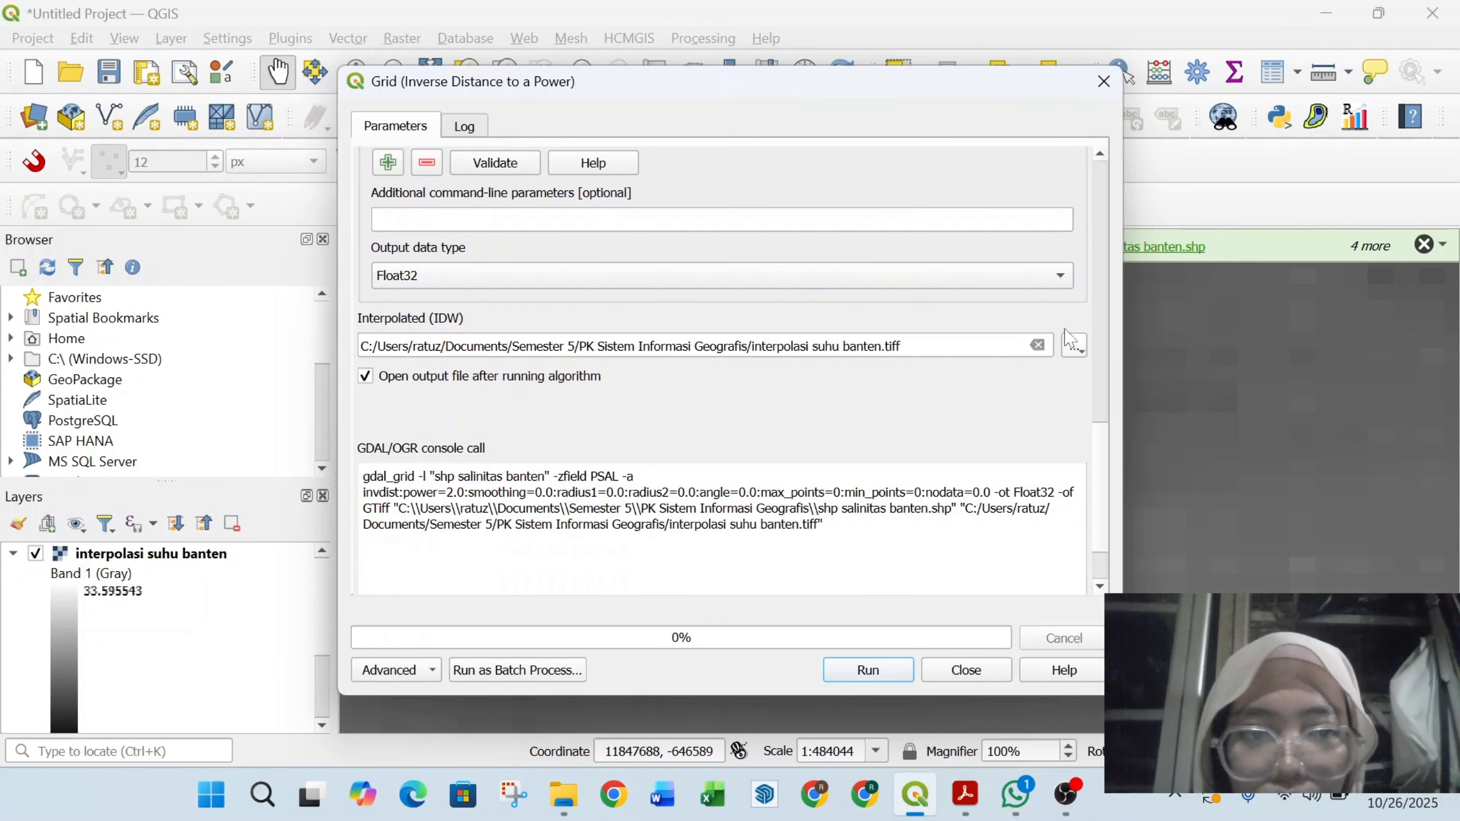
{"action": "left_click", "coordinate": [1073, 343]}
{"action": "left_click", "coordinate": [1094, 388]}
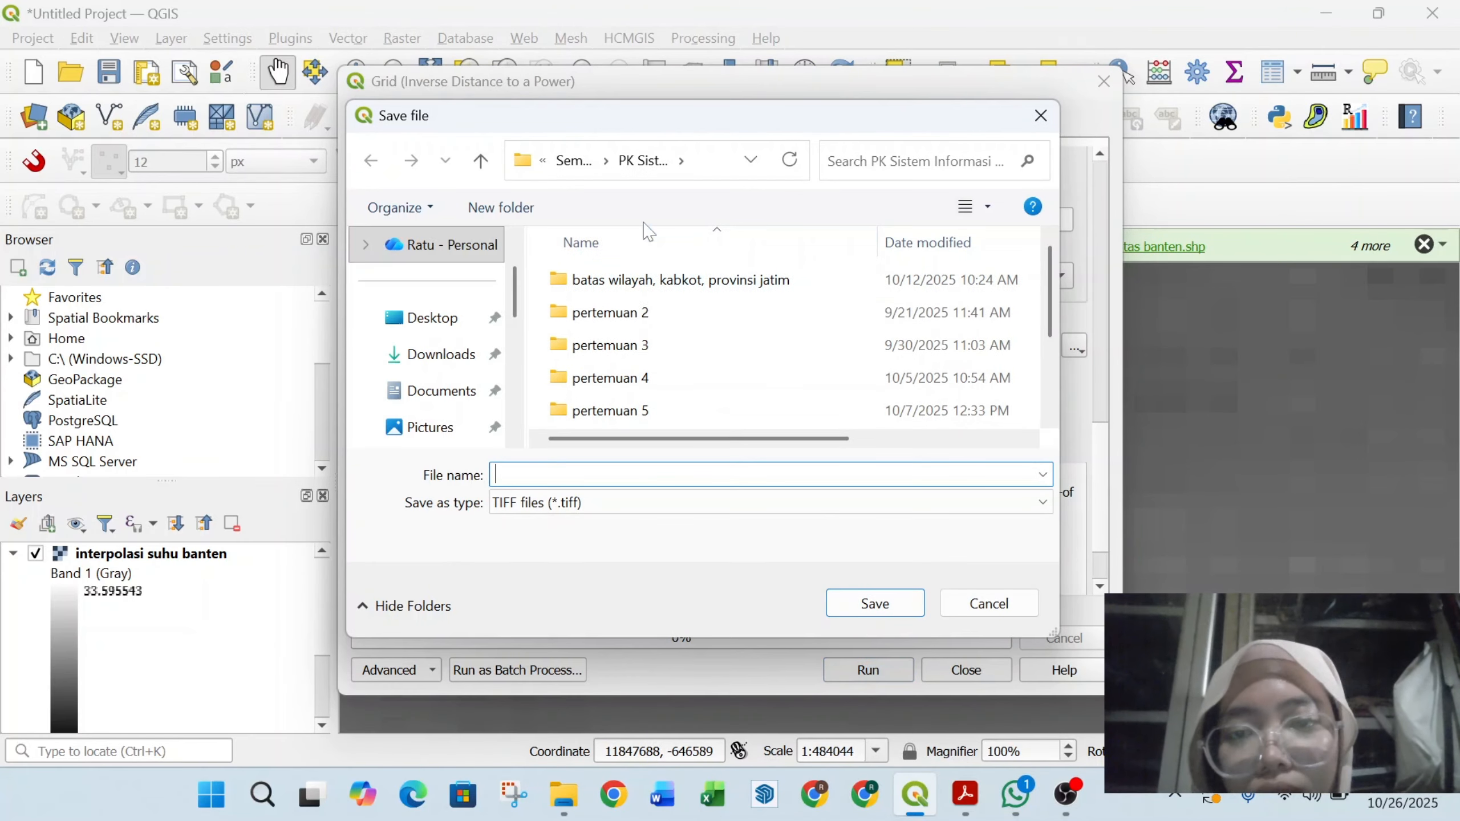
{"action": "type", "text": "inter"}
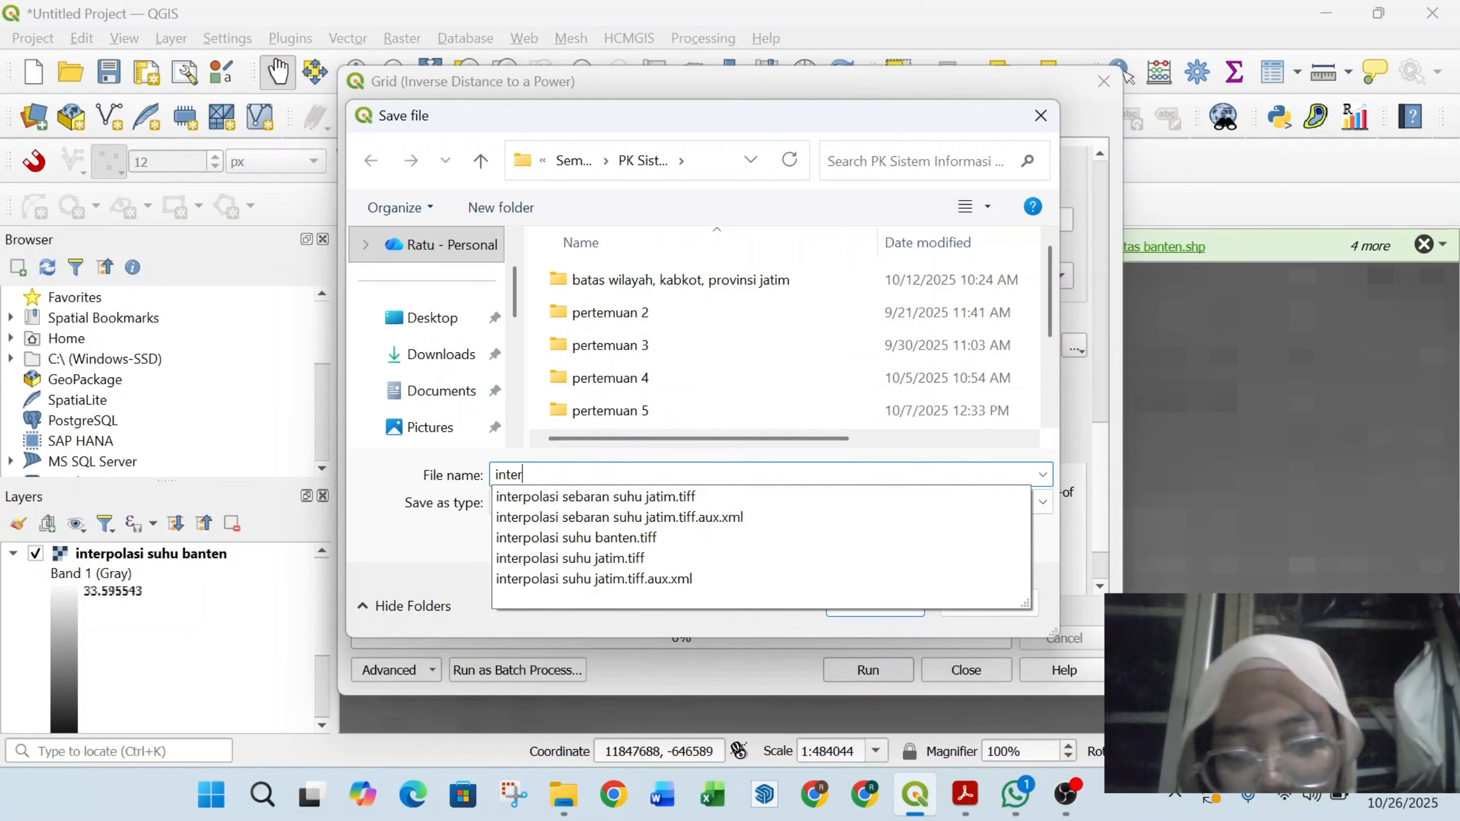
{"action": "type", "text": "polasi salinitas banten"}
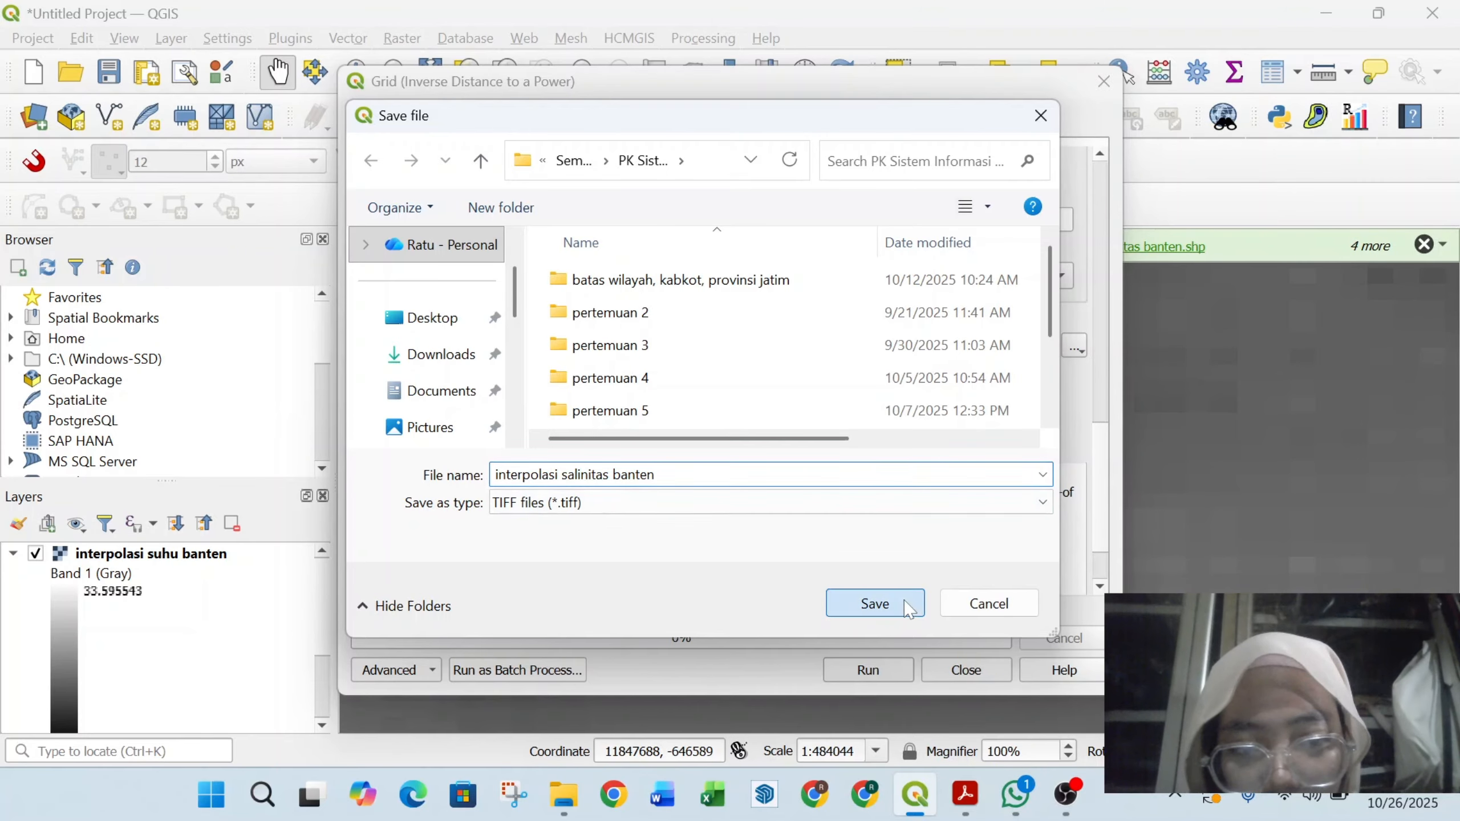
{"action": "left_click", "coordinate": [874, 603]}
{"action": "left_click", "coordinate": [890, 677]}
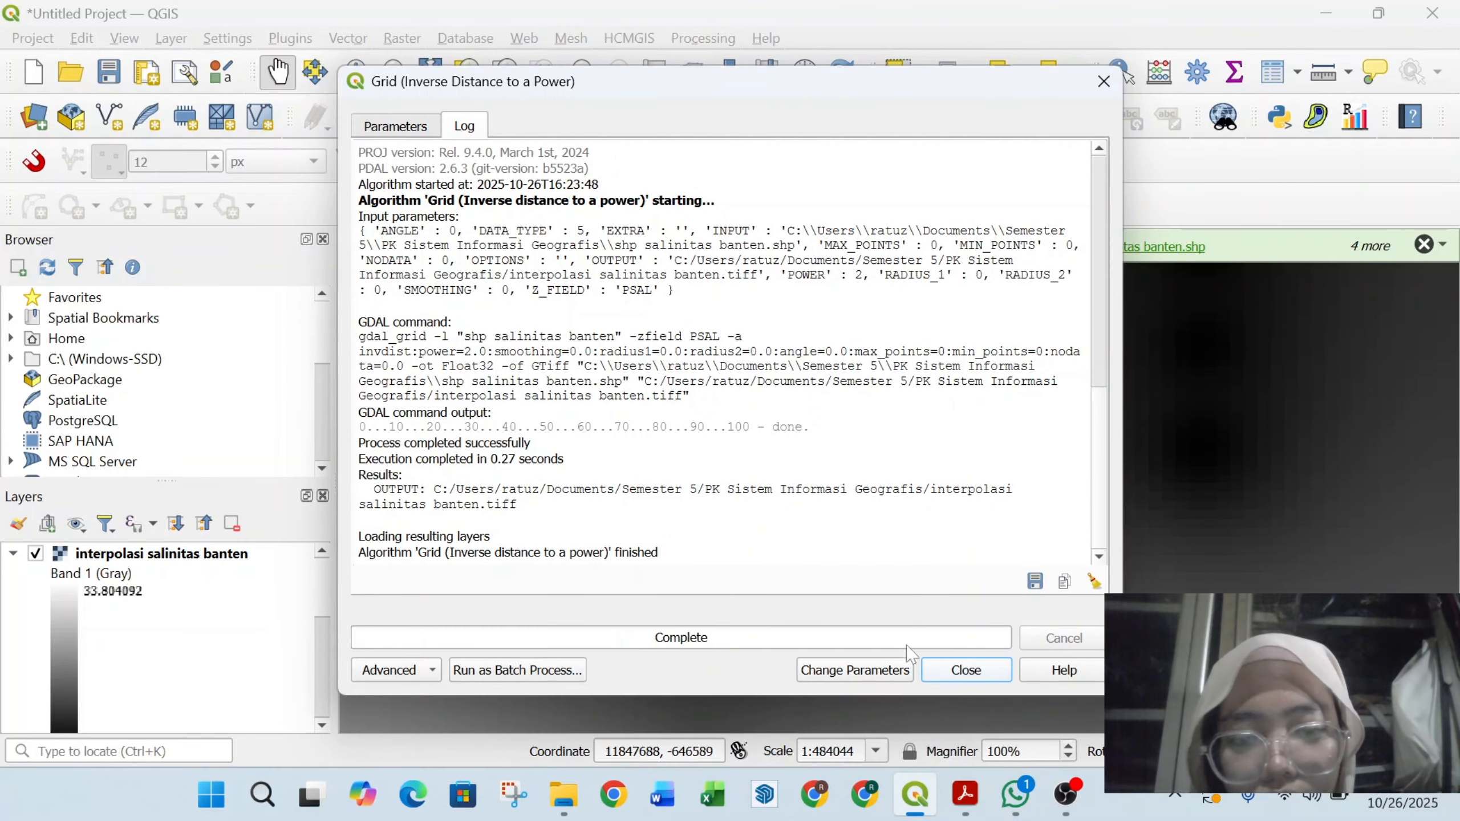
Step: Set Titik Pengambilan Data as the point layer and Kecerahan as the Z value field for the IDW grid
{"action": "left_click", "coordinate": [412, 128]}
{"action": "scroll", "coordinate": [877, 174], "scroll_direction": "up", "scroll_amount": 10}
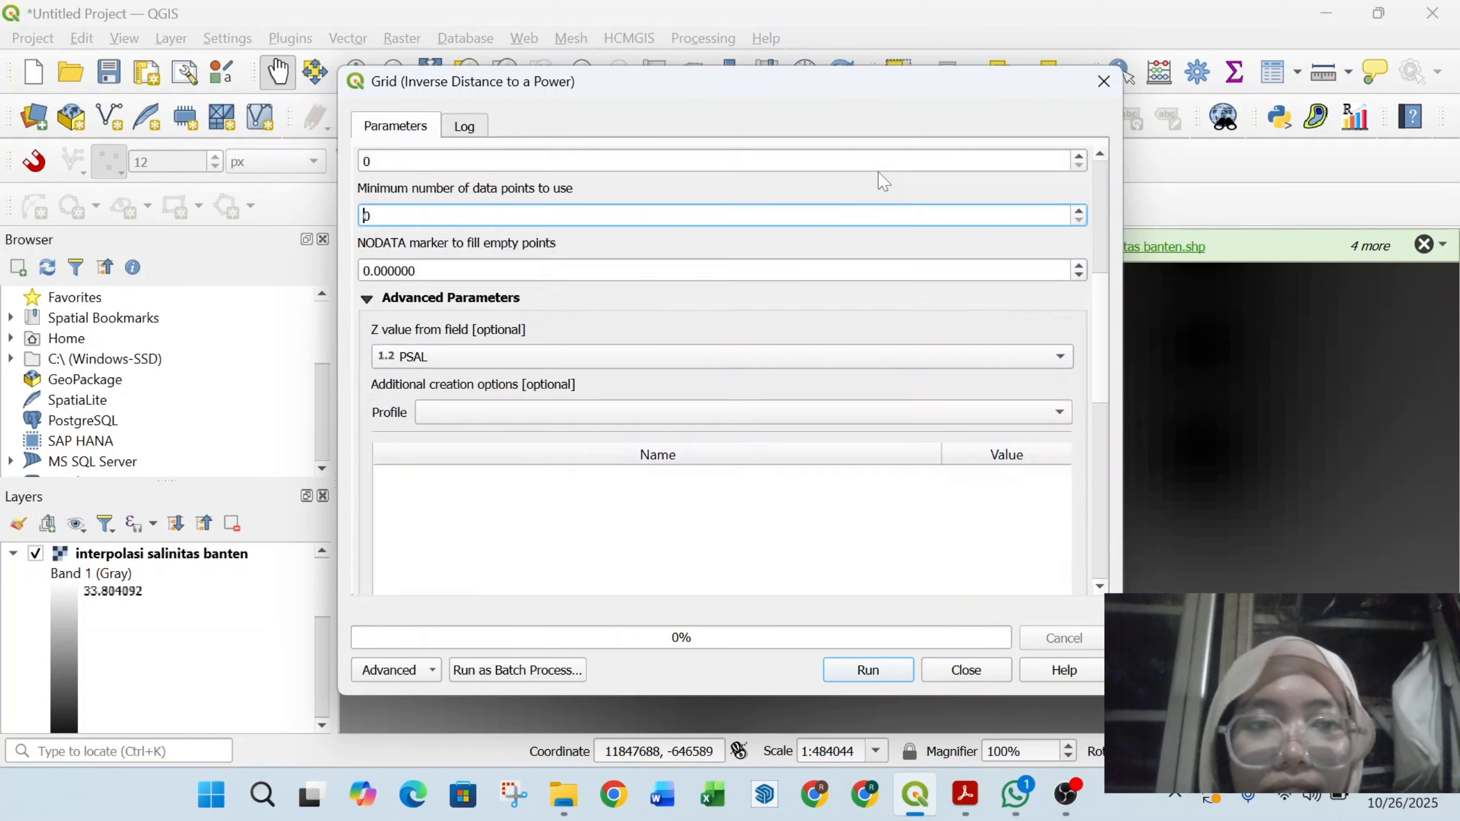
{"action": "left_click", "coordinate": [892, 192]}
{"action": "left_click", "coordinate": [897, 234]}
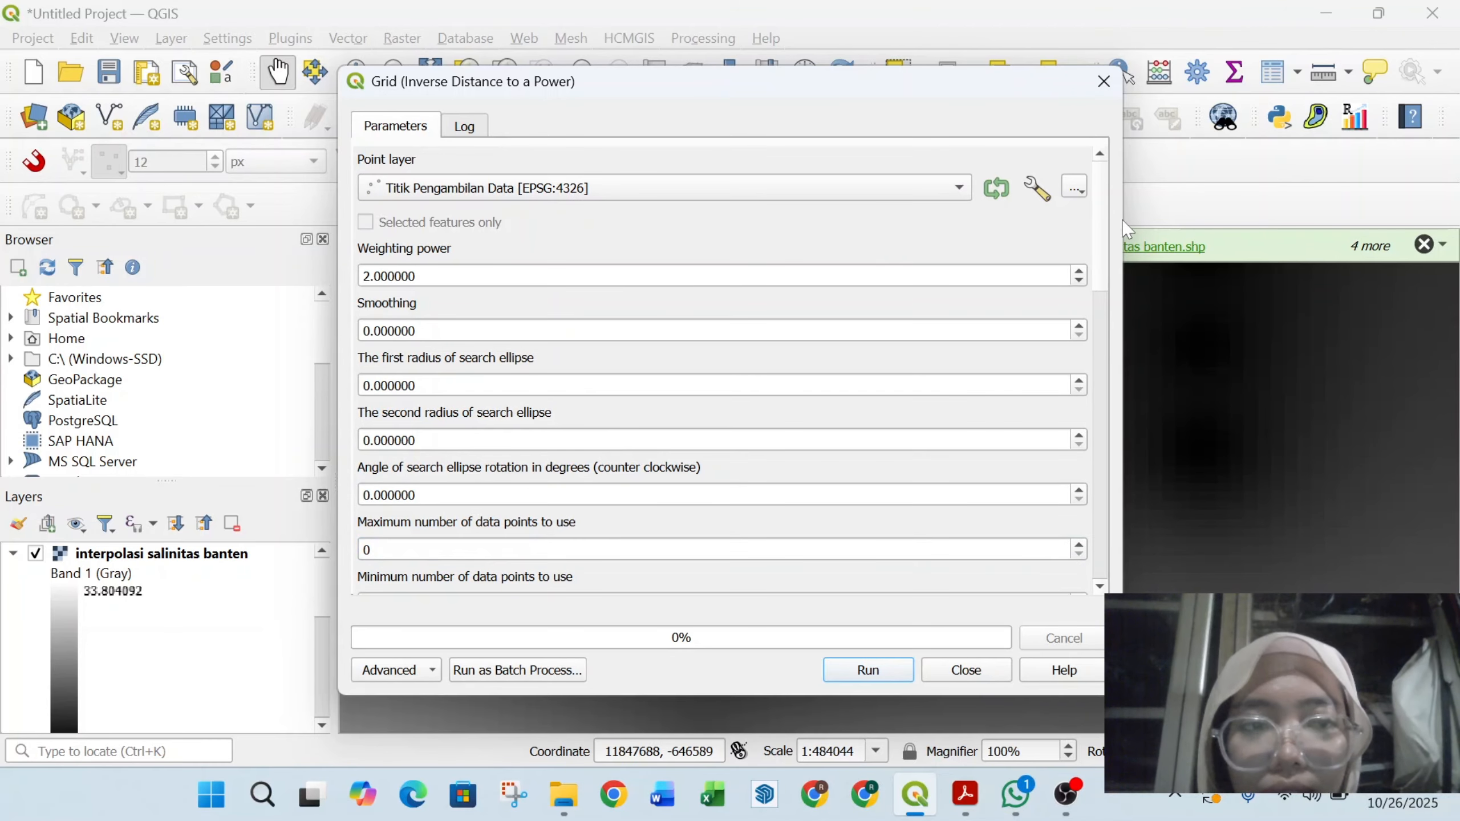
{"action": "left_click_drag", "start_coordinate": [1104, 231], "coordinate": [1131, 362]}
{"action": "left_click", "coordinate": [1037, 261]}
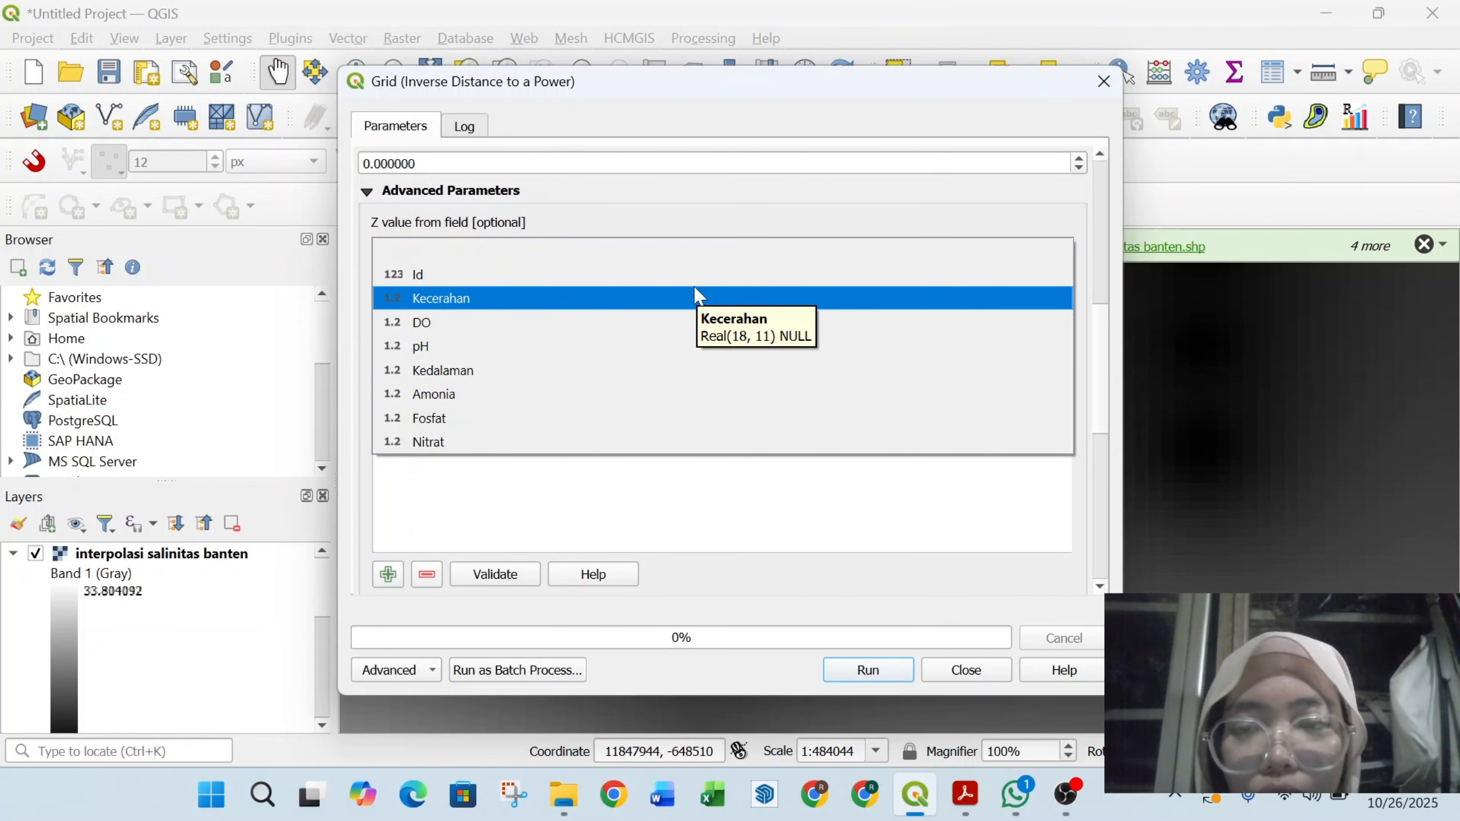
{"action": "left_click", "coordinate": [696, 295]}
Step: Set the output to a TIFF file named "interpolasi kecerahan banten" and run the Kecerahan interpolation
{"action": "left_click_drag", "start_coordinate": [1100, 400], "coordinate": [1114, 517]}
{"action": "left_click", "coordinate": [1072, 348]}
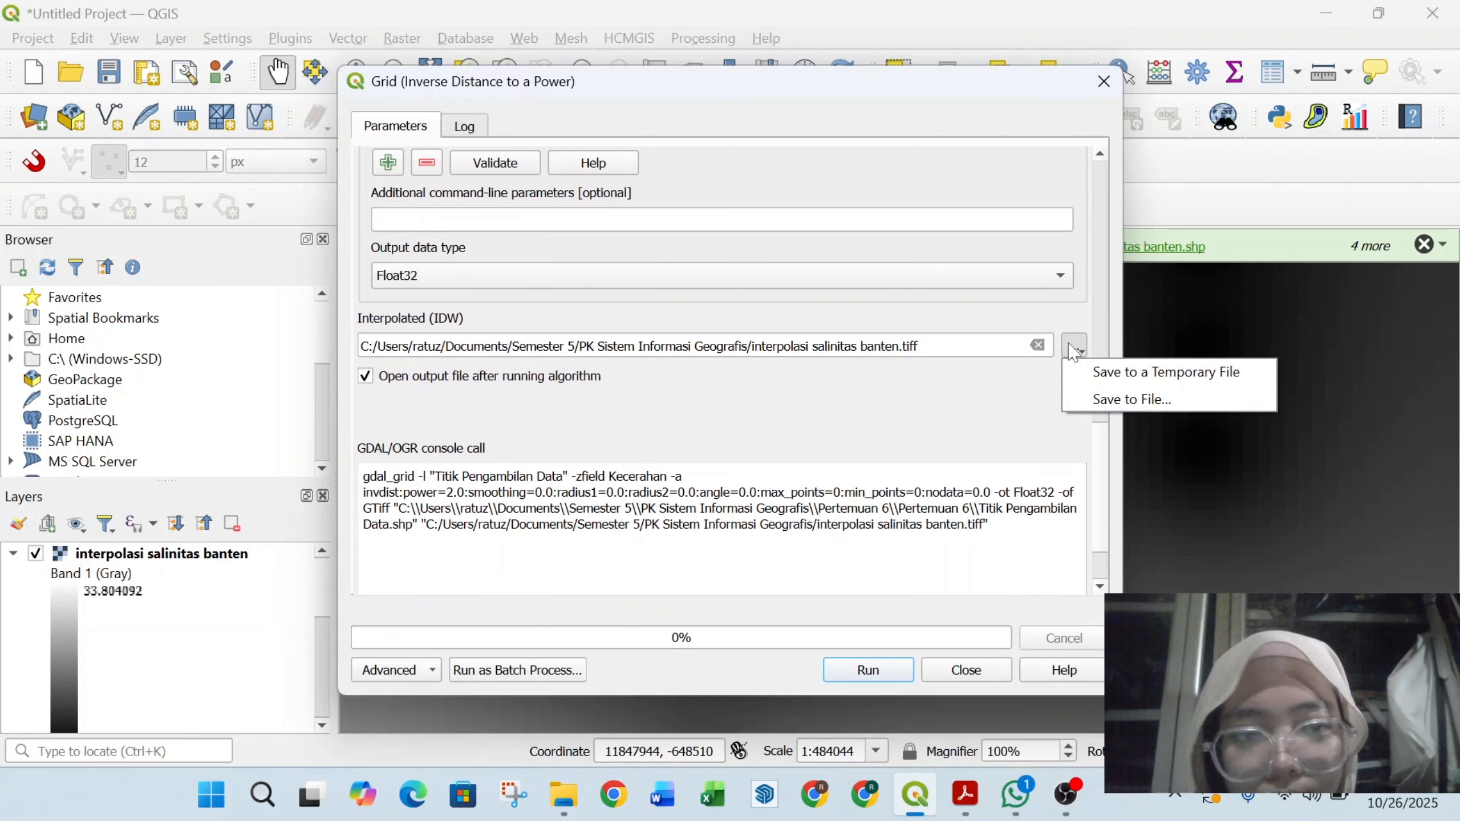
{"action": "left_click", "coordinate": [1092, 398]}
{"action": "type", "text": "inter"}
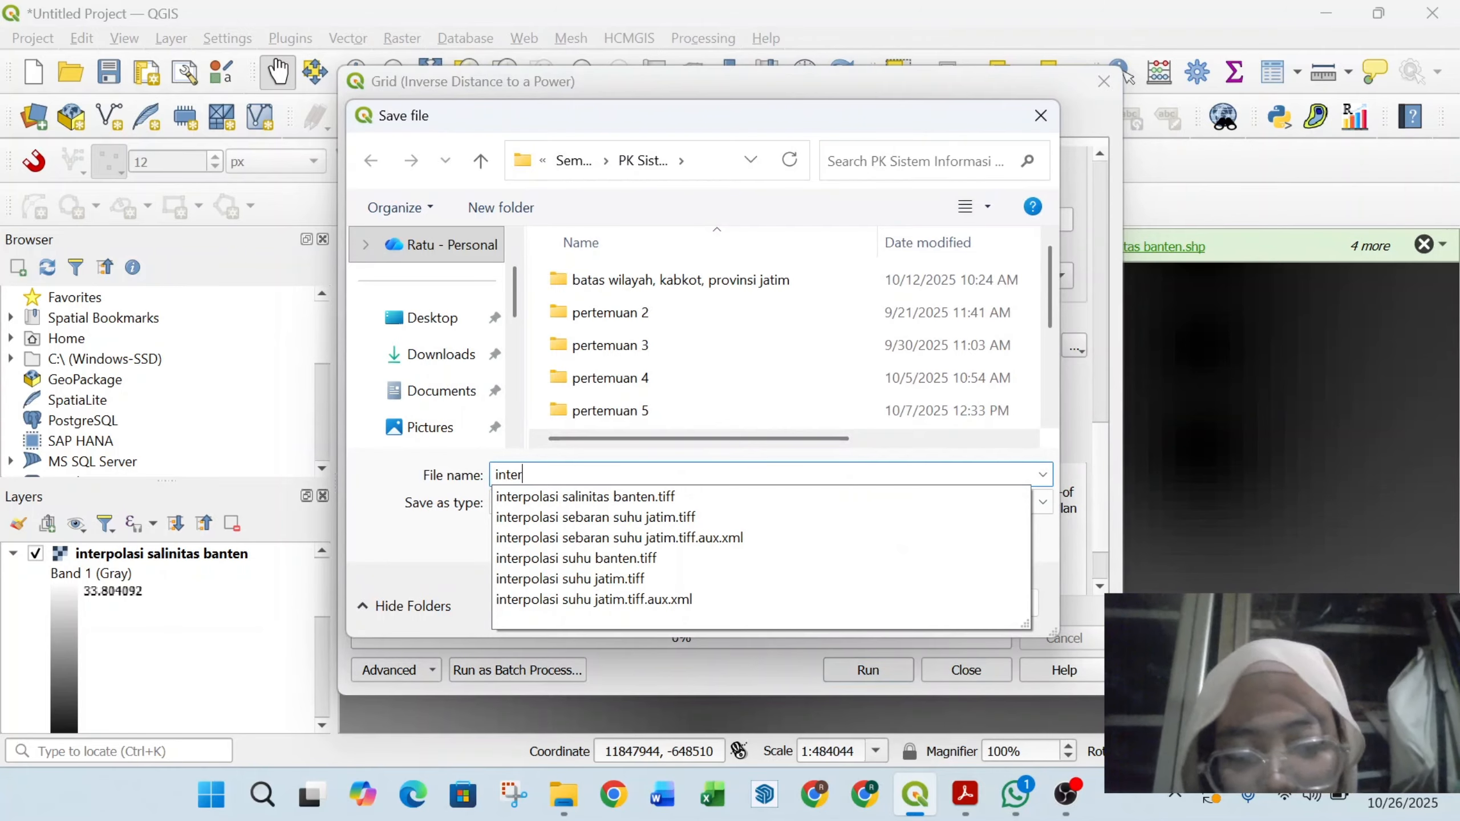
{"action": "type", "text": "polasi kecer"}
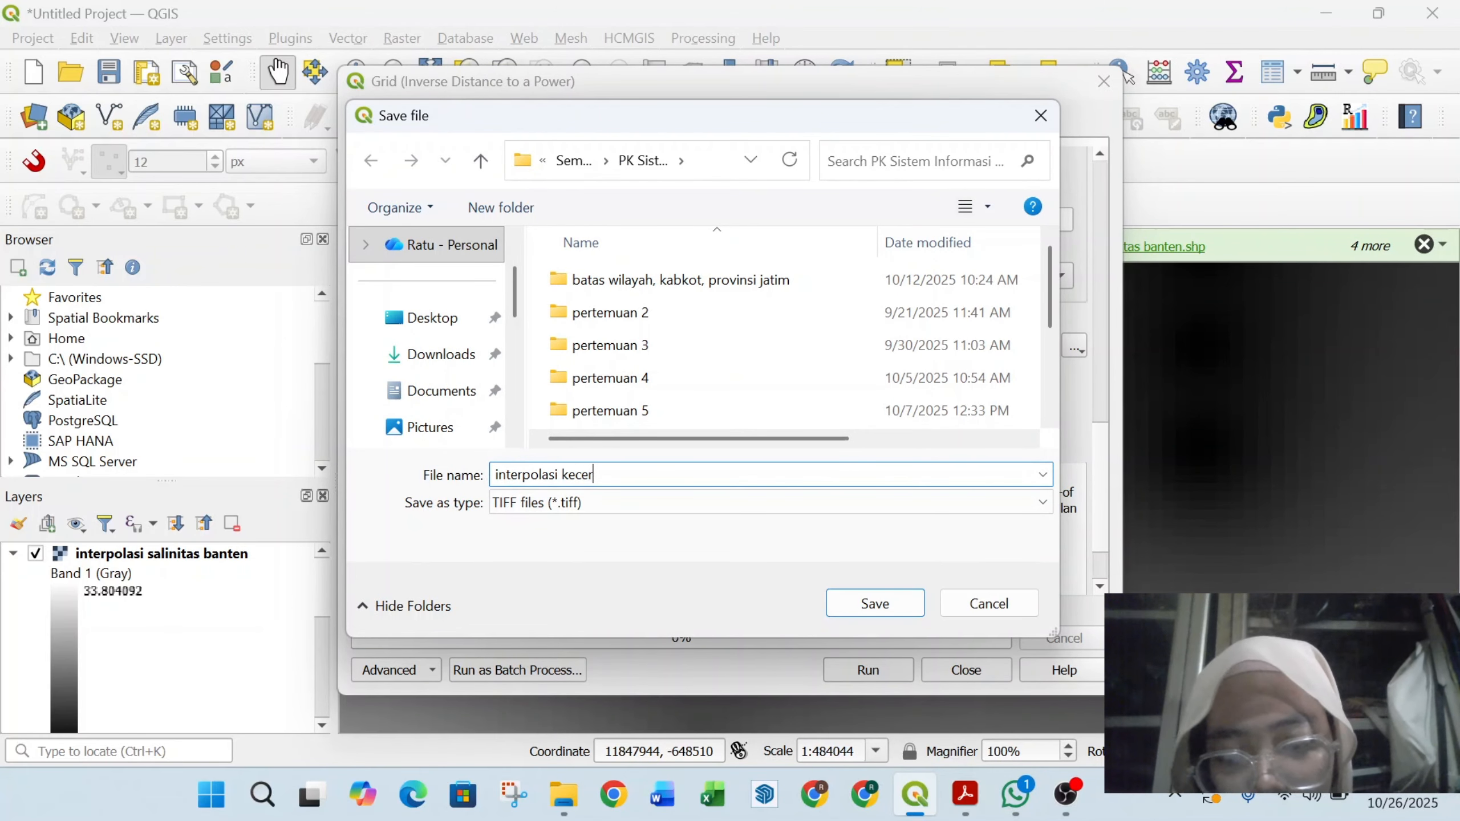
{"action": "type", "text": "ahan ban"}
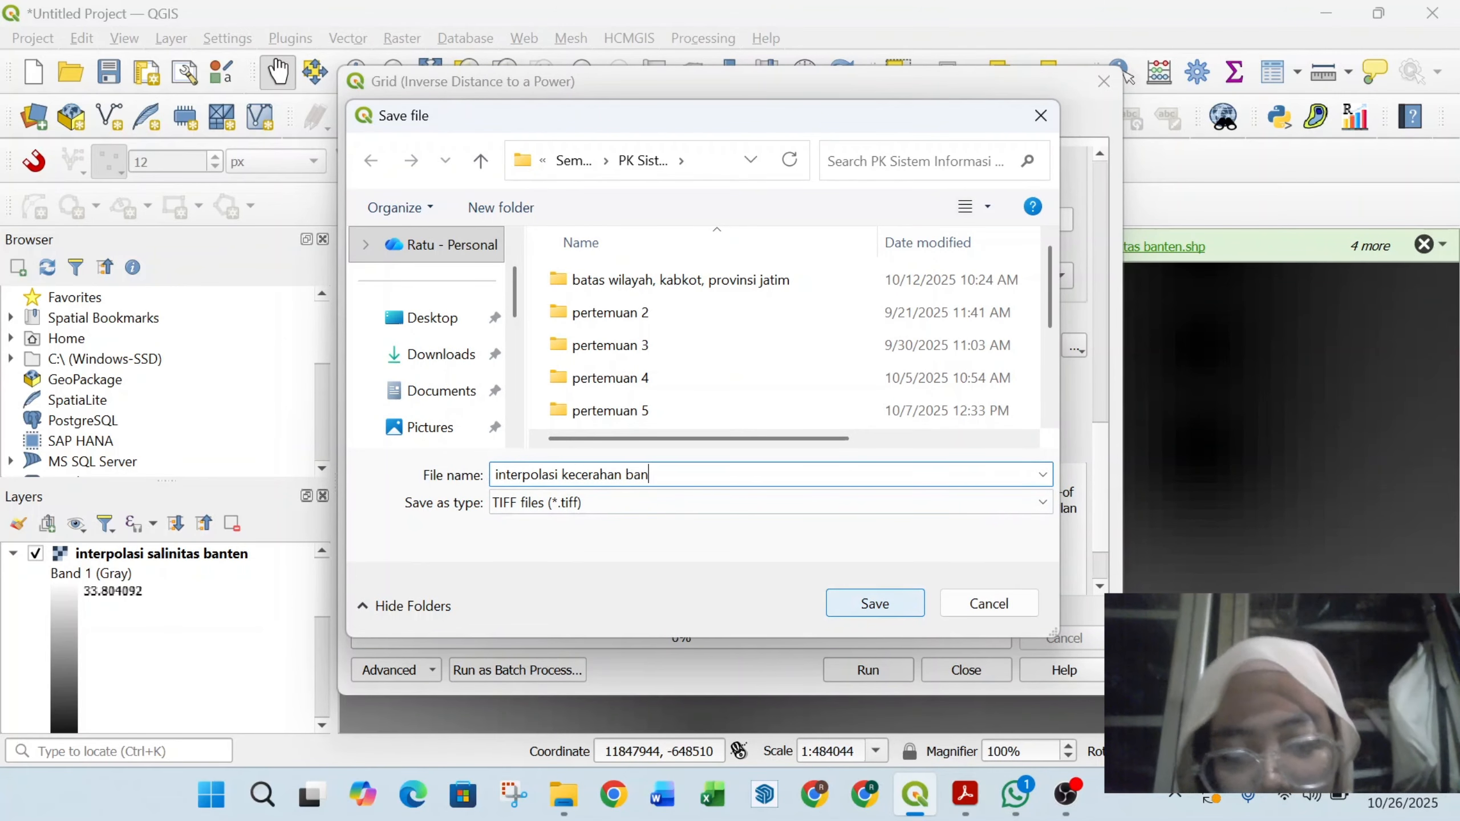
{"action": "type", "text": "ten"}
{"action": "left_click", "coordinate": [907, 605]}
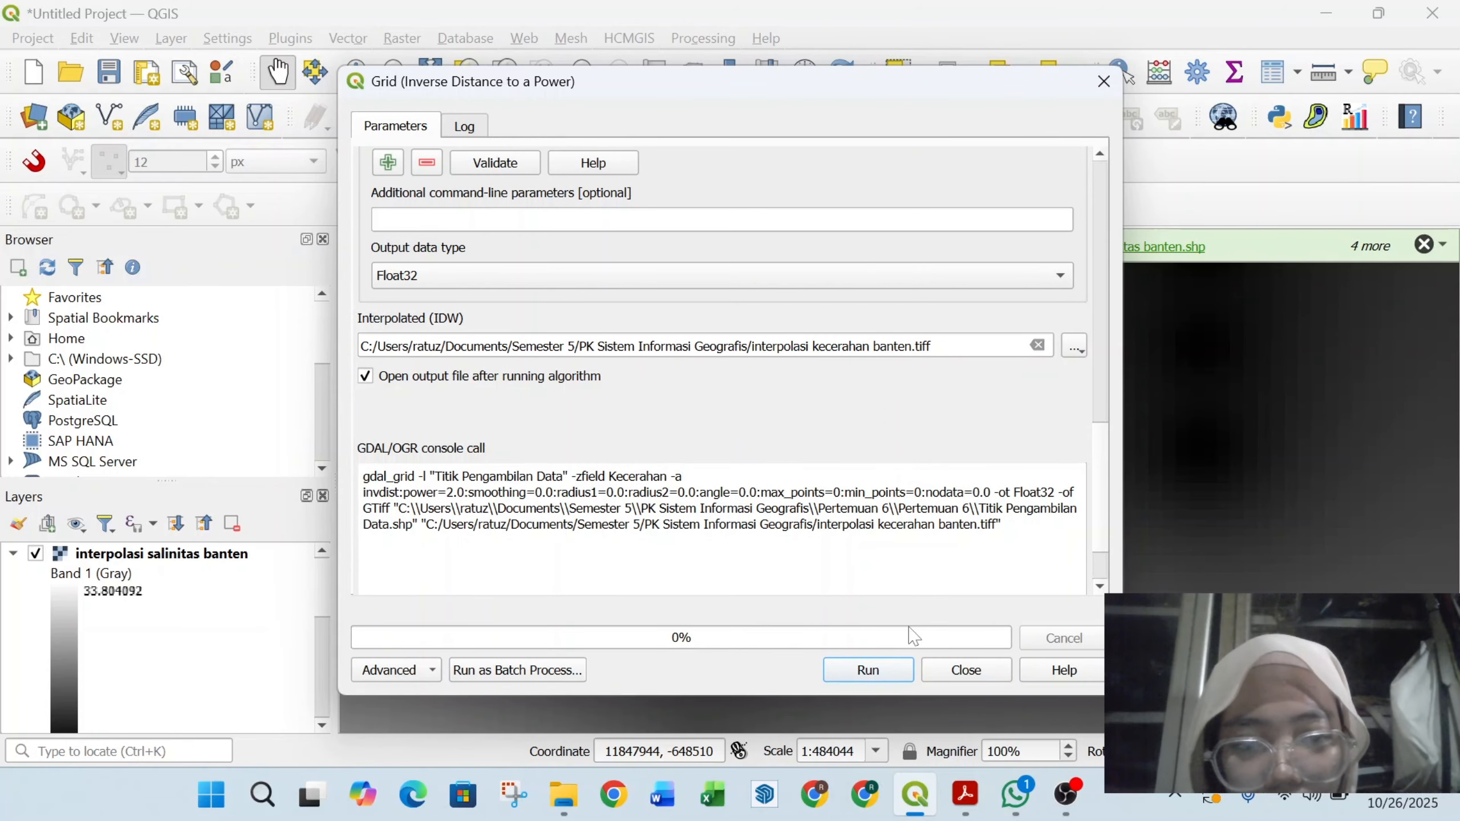
{"action": "left_click", "coordinate": [889, 662]}
Step: Change the Z value field of the Titik Pengambilan Data interpolation to DO
{"action": "left_click", "coordinate": [404, 137]}
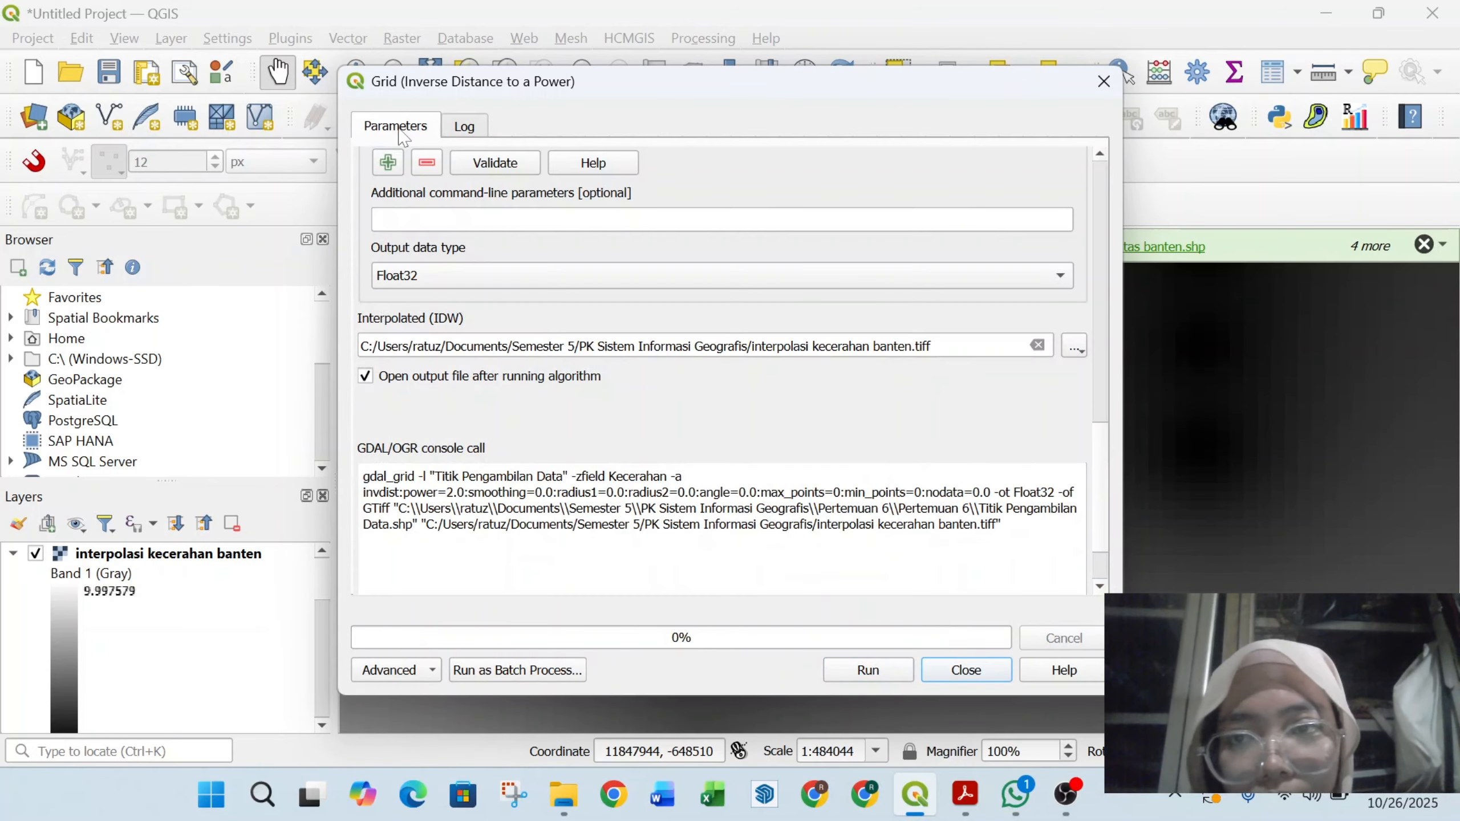
{"action": "scroll", "coordinate": [956, 162], "scroll_direction": "up", "scroll_amount": 10}
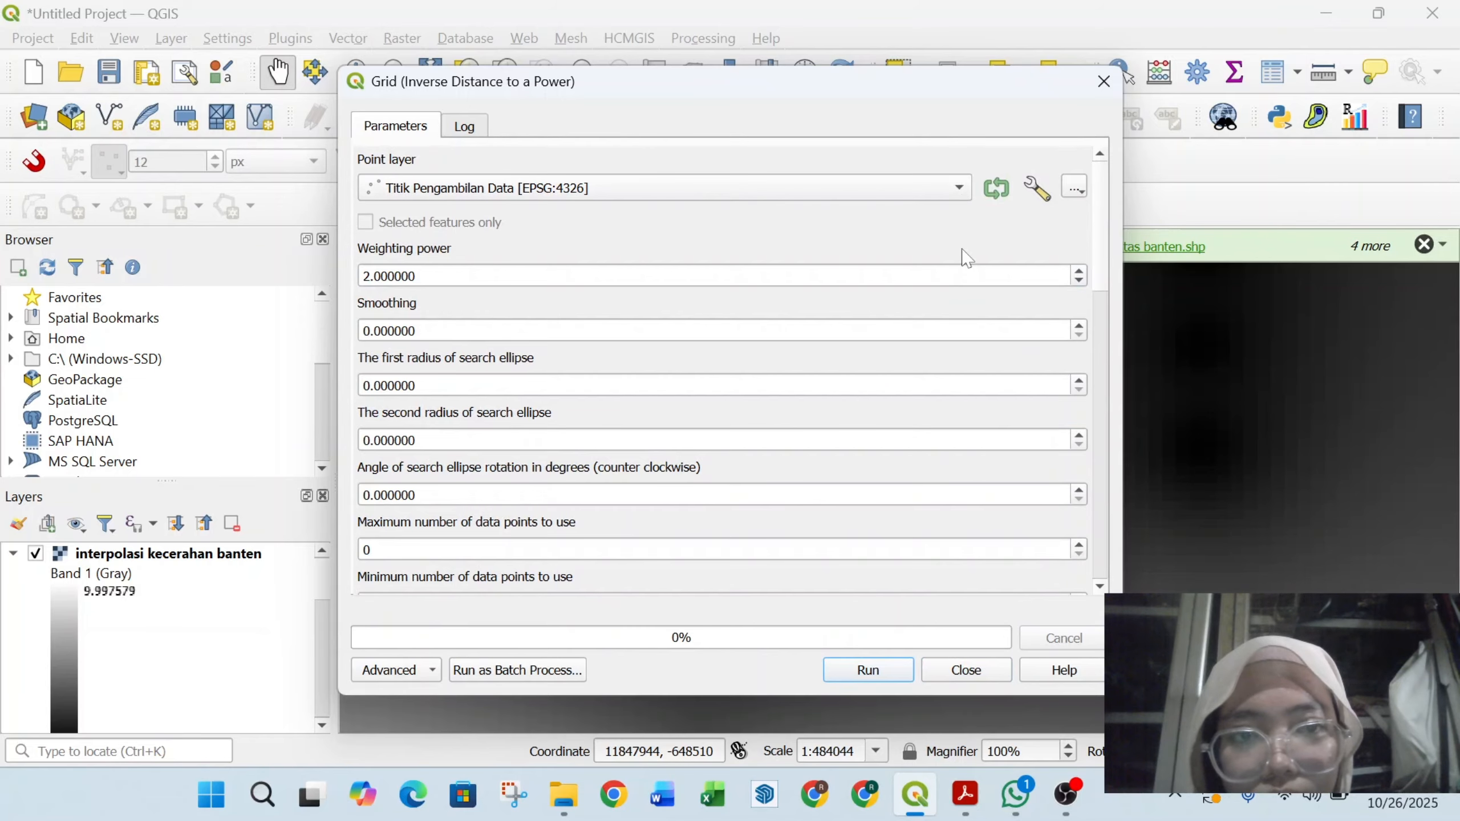
{"action": "scroll", "coordinate": [965, 256], "scroll_direction": "down", "scroll_amount": 5}
{"action": "left_click", "coordinate": [988, 419]}
{"action": "left_click", "coordinate": [895, 441]}
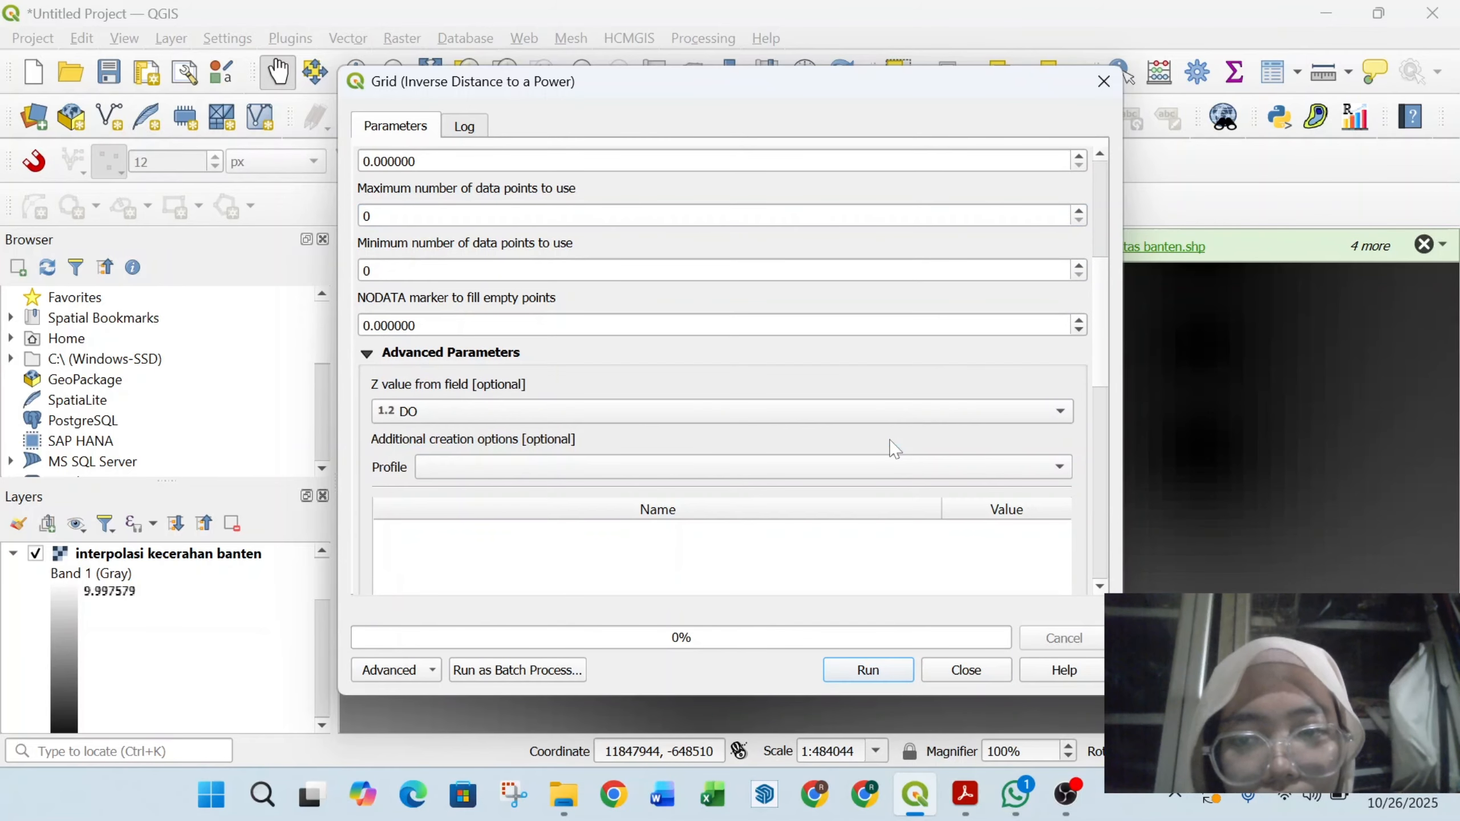
Step: Set the output to a TIFF file named "interpolasi do banten" and run the DO interpolation
{"action": "scroll", "coordinate": [1075, 477], "scroll_direction": "down", "scroll_amount": 5}
{"action": "left_click", "coordinate": [1074, 473]}
{"action": "left_click", "coordinate": [1139, 521]}
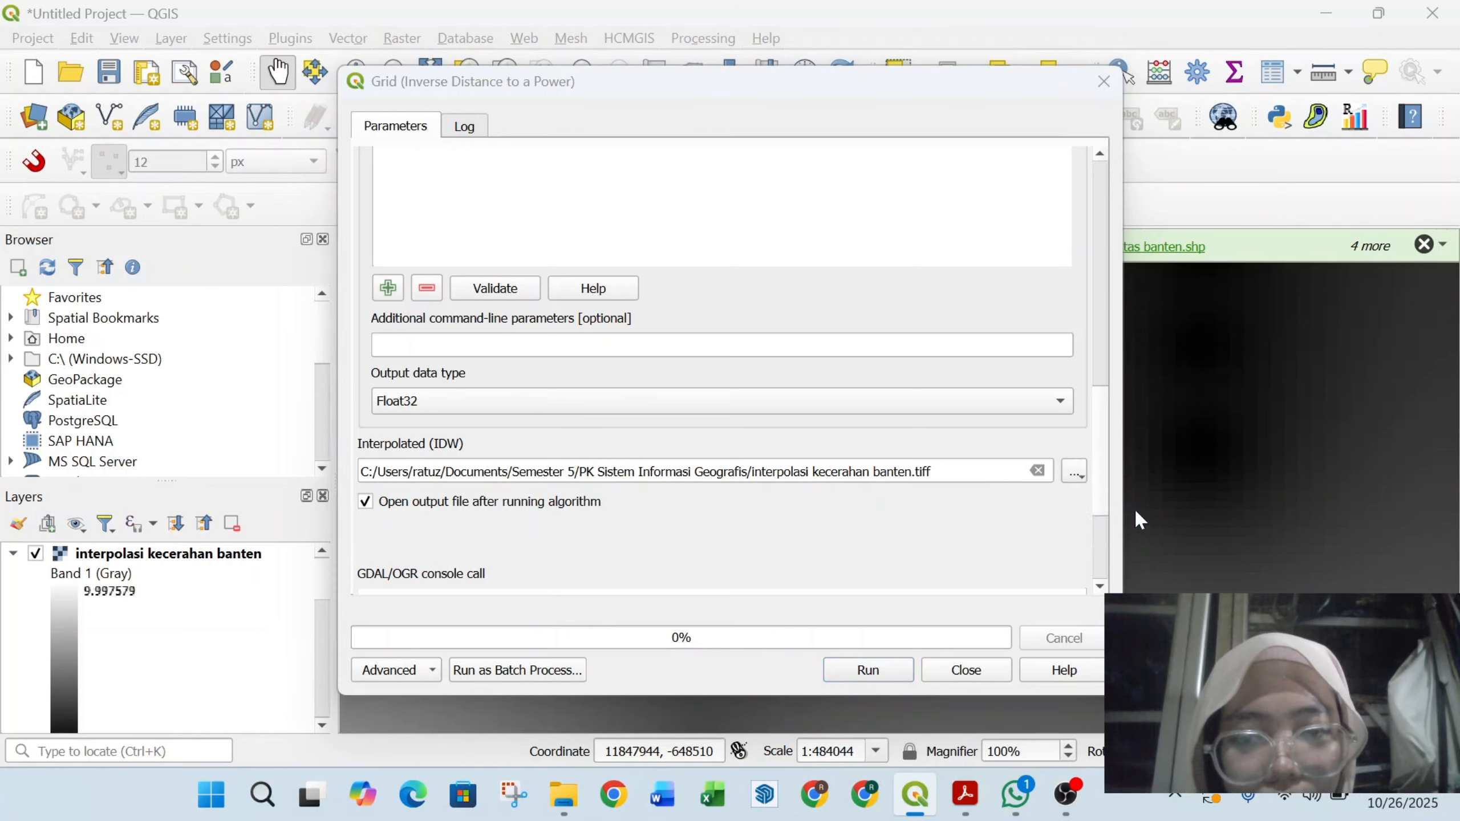
{"action": "type", "text": "interpolasi do banten"}
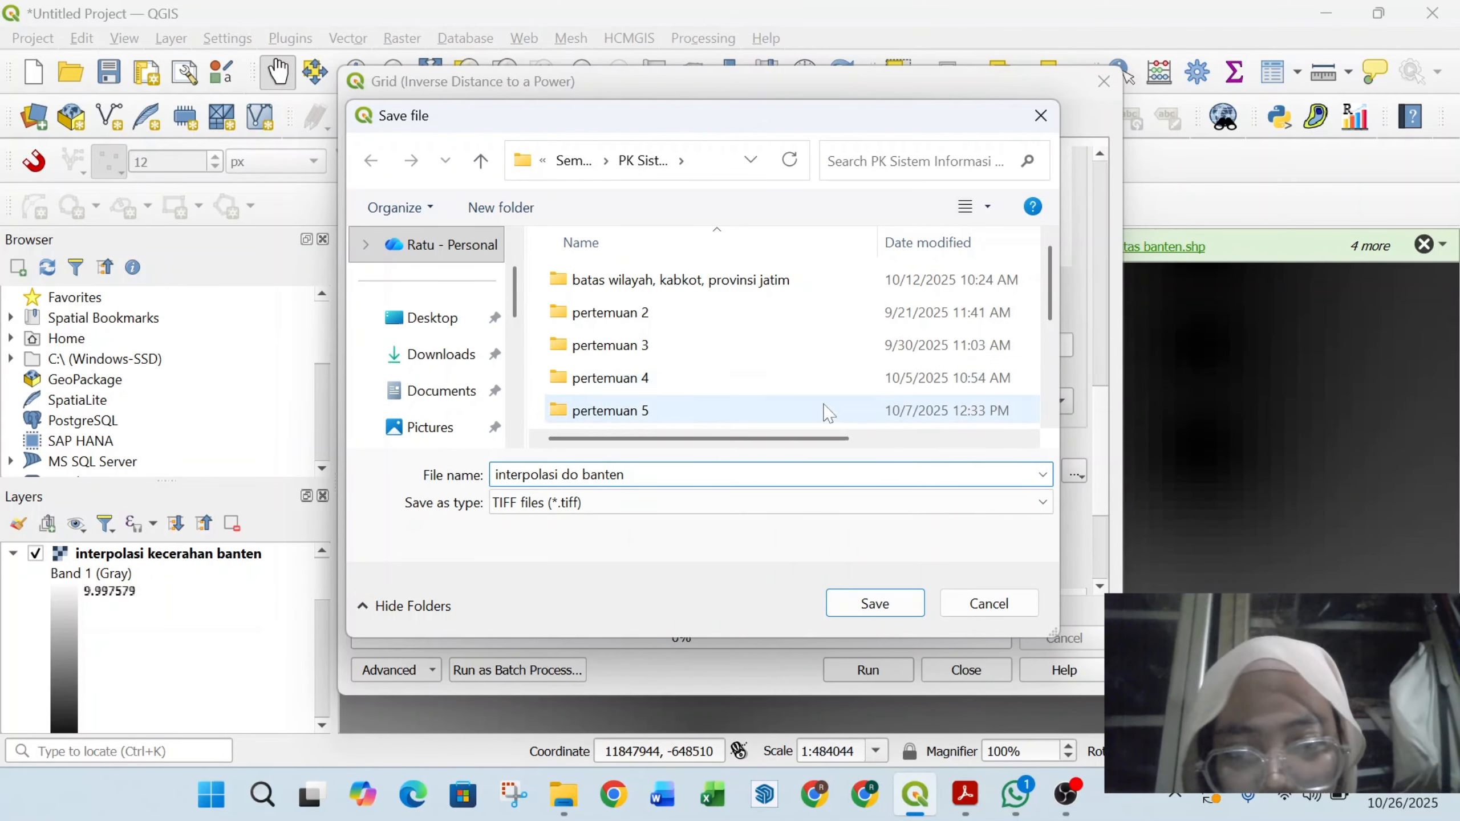
{"action": "key", "text": "Return"}
{"action": "left_click", "coordinate": [868, 670]}
Step: Change the Z value field of the Titik Pengambilan Data interpolation to pH
{"action": "left_click", "coordinate": [400, 128]}
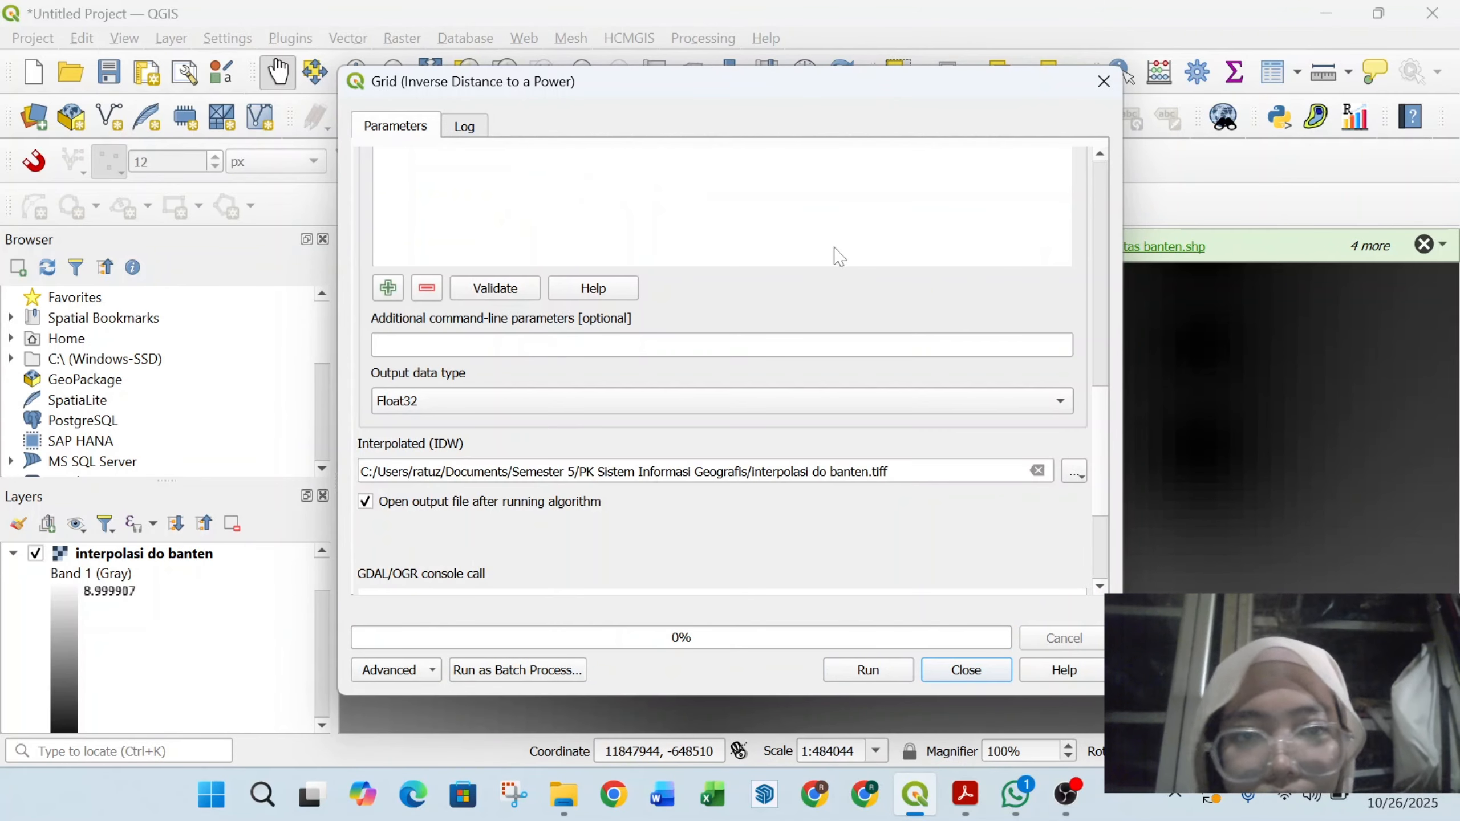
{"action": "scroll", "coordinate": [838, 257], "scroll_direction": "up", "scroll_amount": 10}
{"action": "left_click", "coordinate": [913, 411]}
{"action": "left_click", "coordinate": [874, 434]}
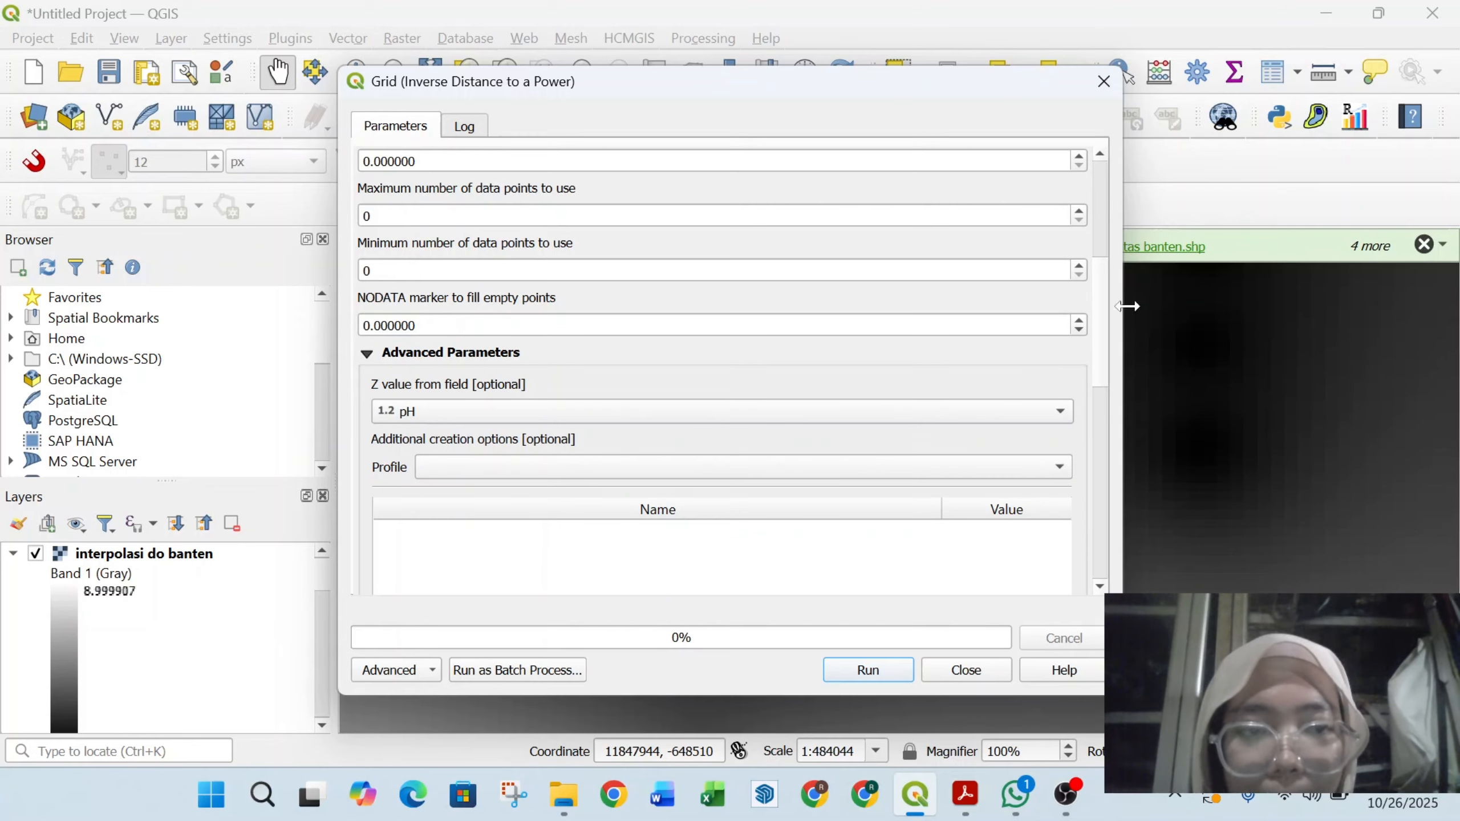
{"action": "scroll", "coordinate": [977, 374], "scroll_direction": "down", "scroll_amount": 10}
{"action": "left_click", "coordinate": [1075, 380]}
{"action": "left_click", "coordinate": [1123, 433]}
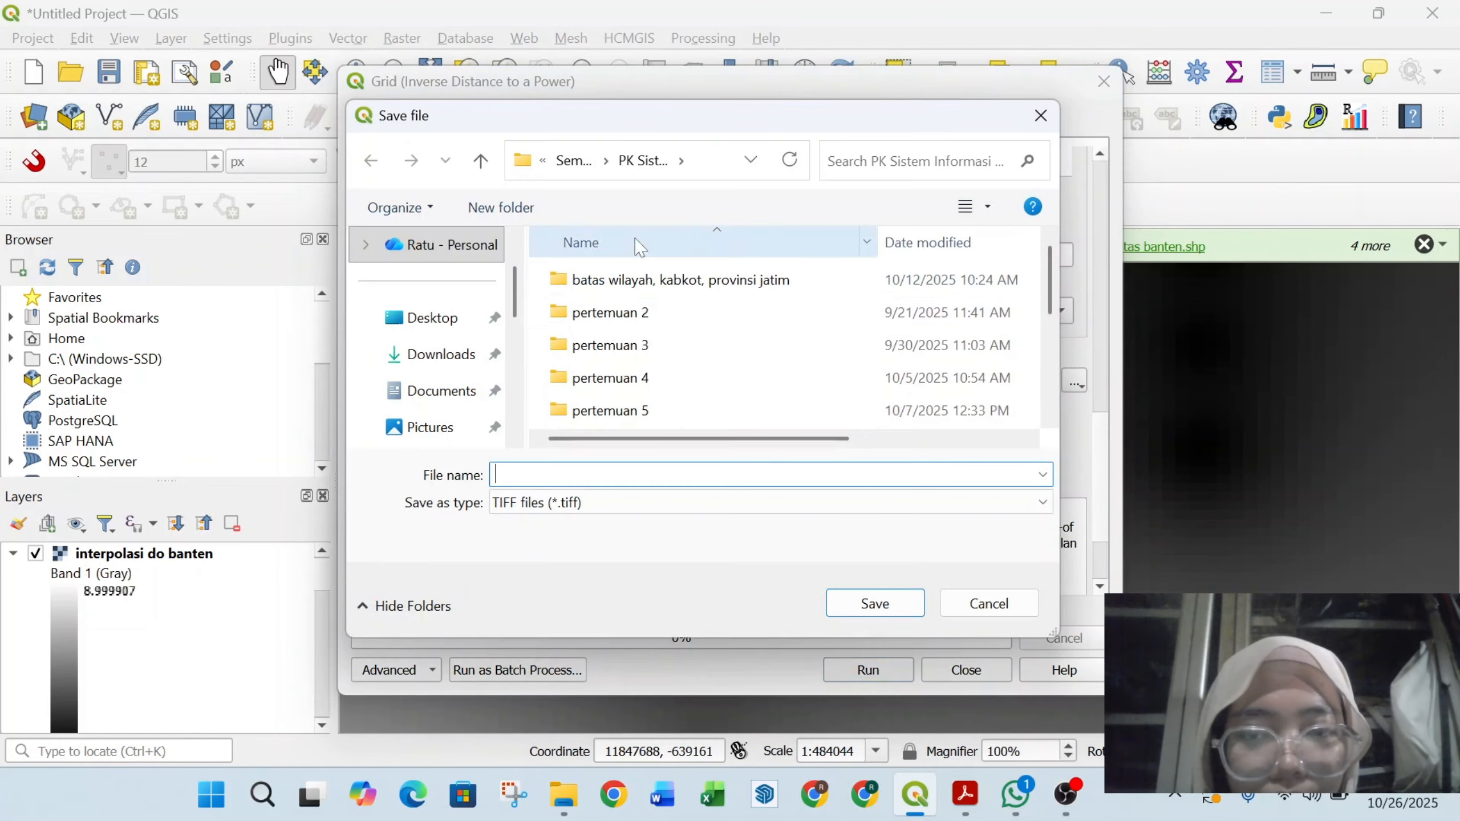
{"action": "left_click", "coordinate": [988, 604]}
{"action": "scroll", "coordinate": [1104, 428], "scroll_direction": "up", "scroll_amount": 1}
{"action": "scroll", "coordinate": [1104, 429], "scroll_direction": "down", "scroll_amount": 1}
Step: Set the output to a TIFF file named "interpolasi ph banten" and run the pH interpolation
{"action": "left_click", "coordinate": [1075, 365]}
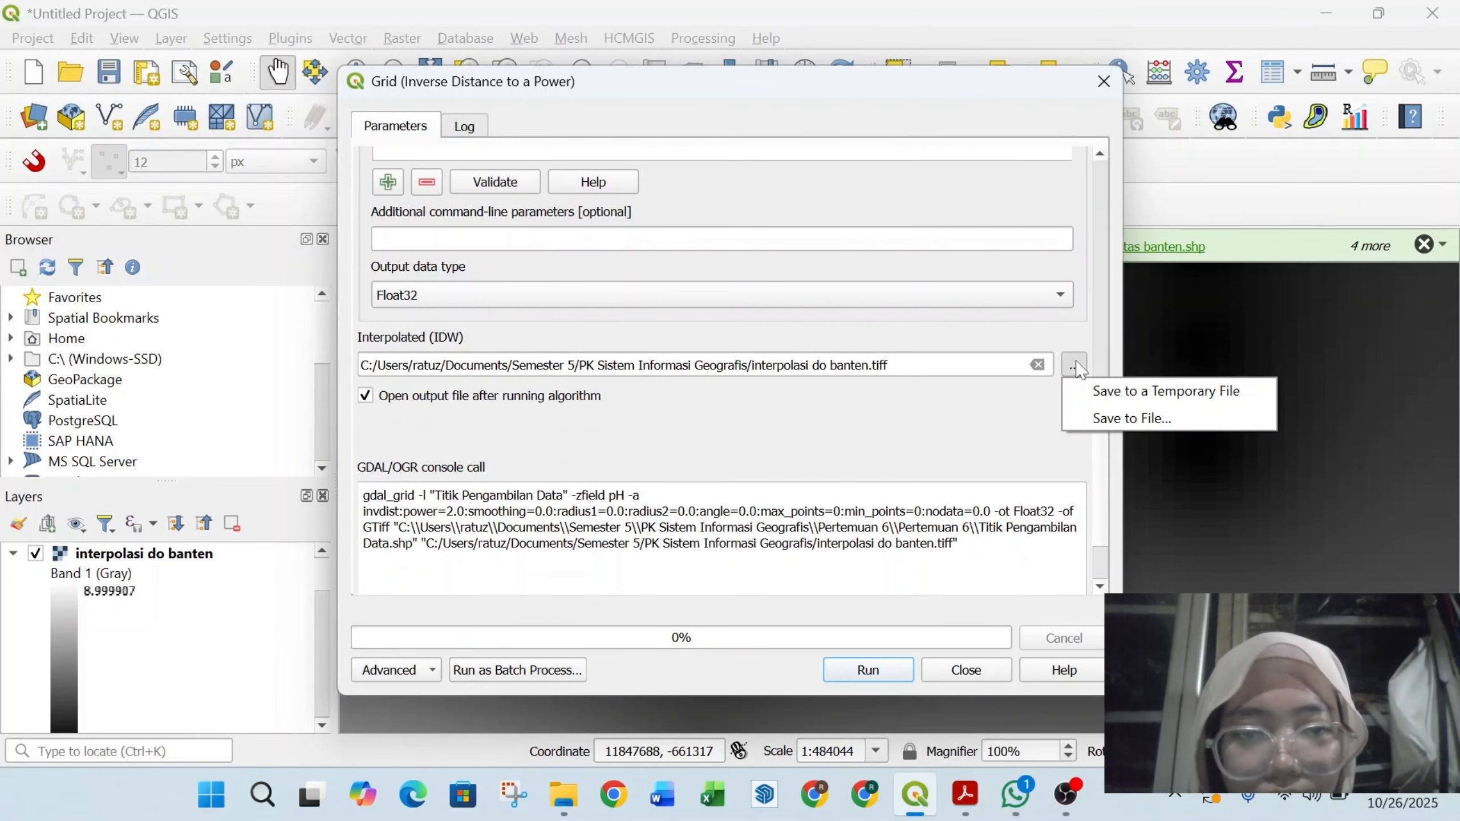
{"action": "left_click", "coordinate": [1107, 409]}
{"action": "type", "text": "interpolasi ph banten"}
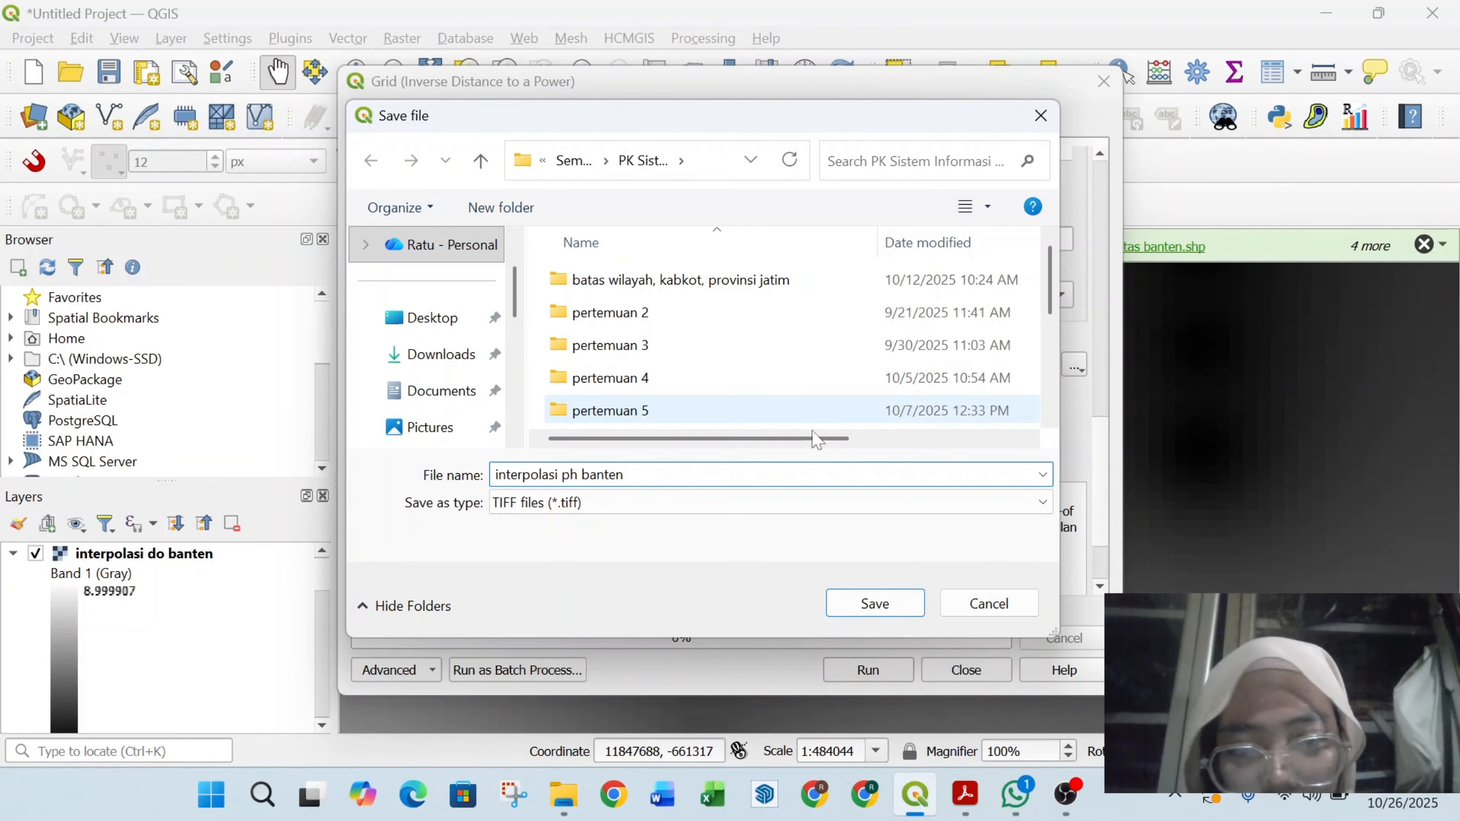
{"action": "left_click", "coordinate": [874, 603]}
{"action": "left_click", "coordinate": [868, 670]}
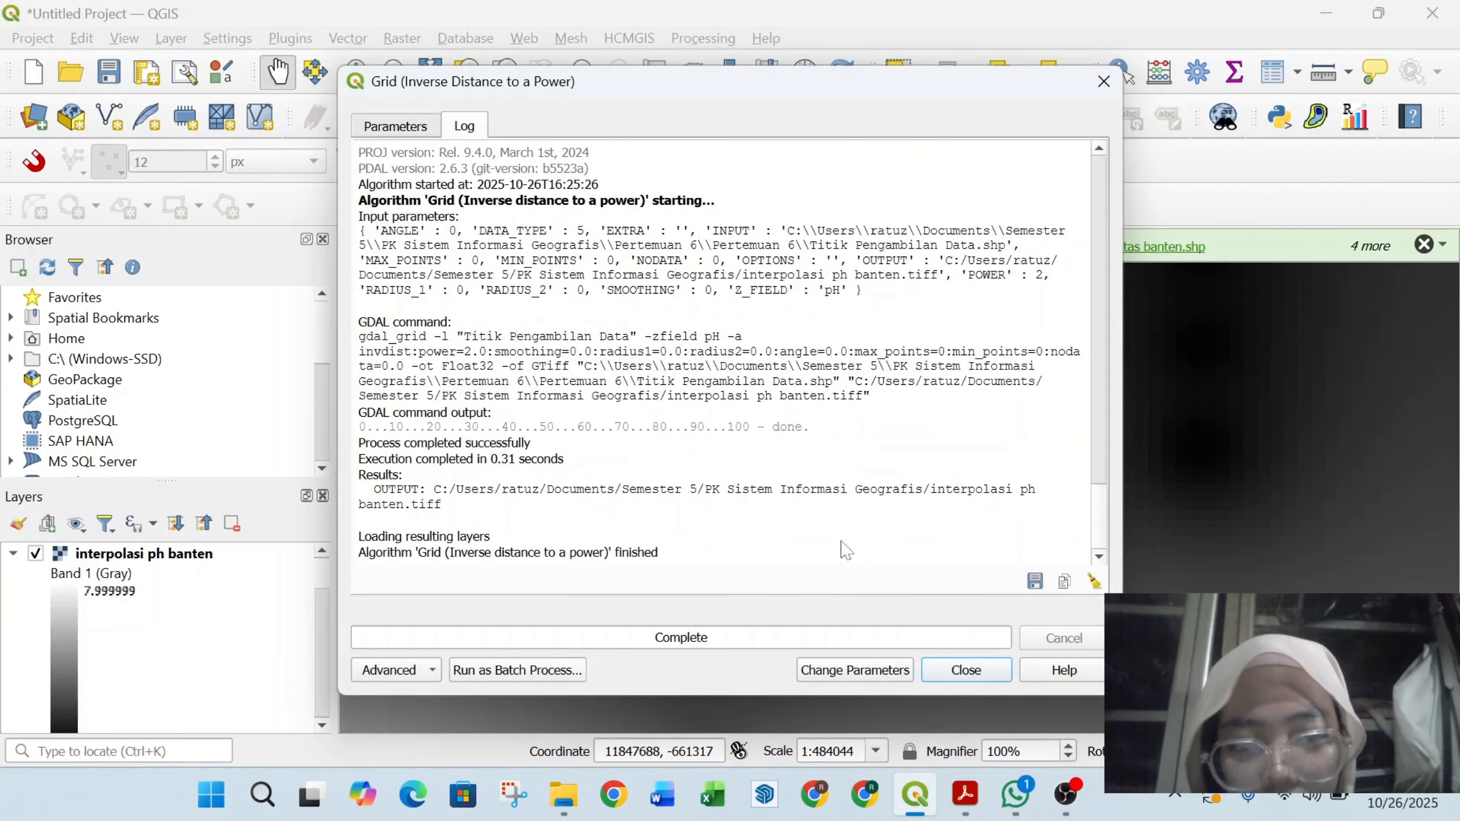
Step: Change the Z value field of the Titik Pengambilan Data interpolation to Kedalaman
{"action": "left_click", "coordinate": [395, 125]}
{"action": "scroll", "coordinate": [841, 271], "scroll_direction": "up", "scroll_amount": 5}
{"action": "left_click", "coordinate": [841, 251]}
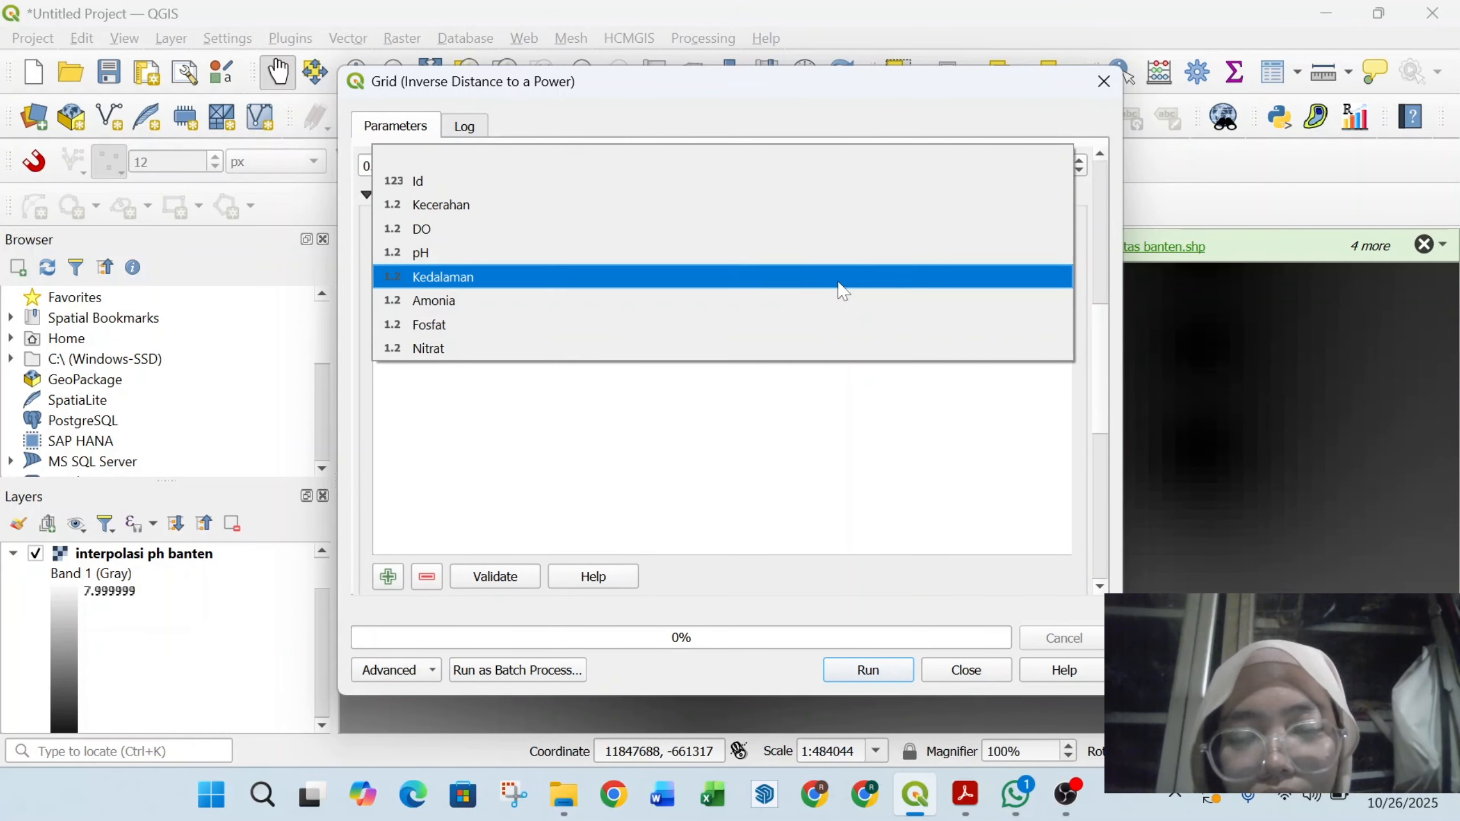
{"action": "left_click", "coordinate": [841, 276]}
Step: Set the output to a TIFF file named "interpolasi kedalaman banten" and run the Kedalaman interpolation
{"action": "scroll", "coordinate": [1073, 326], "scroll_direction": "down", "scroll_amount": 5}
{"action": "left_click", "coordinate": [1072, 326]}
{"action": "left_click", "coordinate": [1016, 379]}
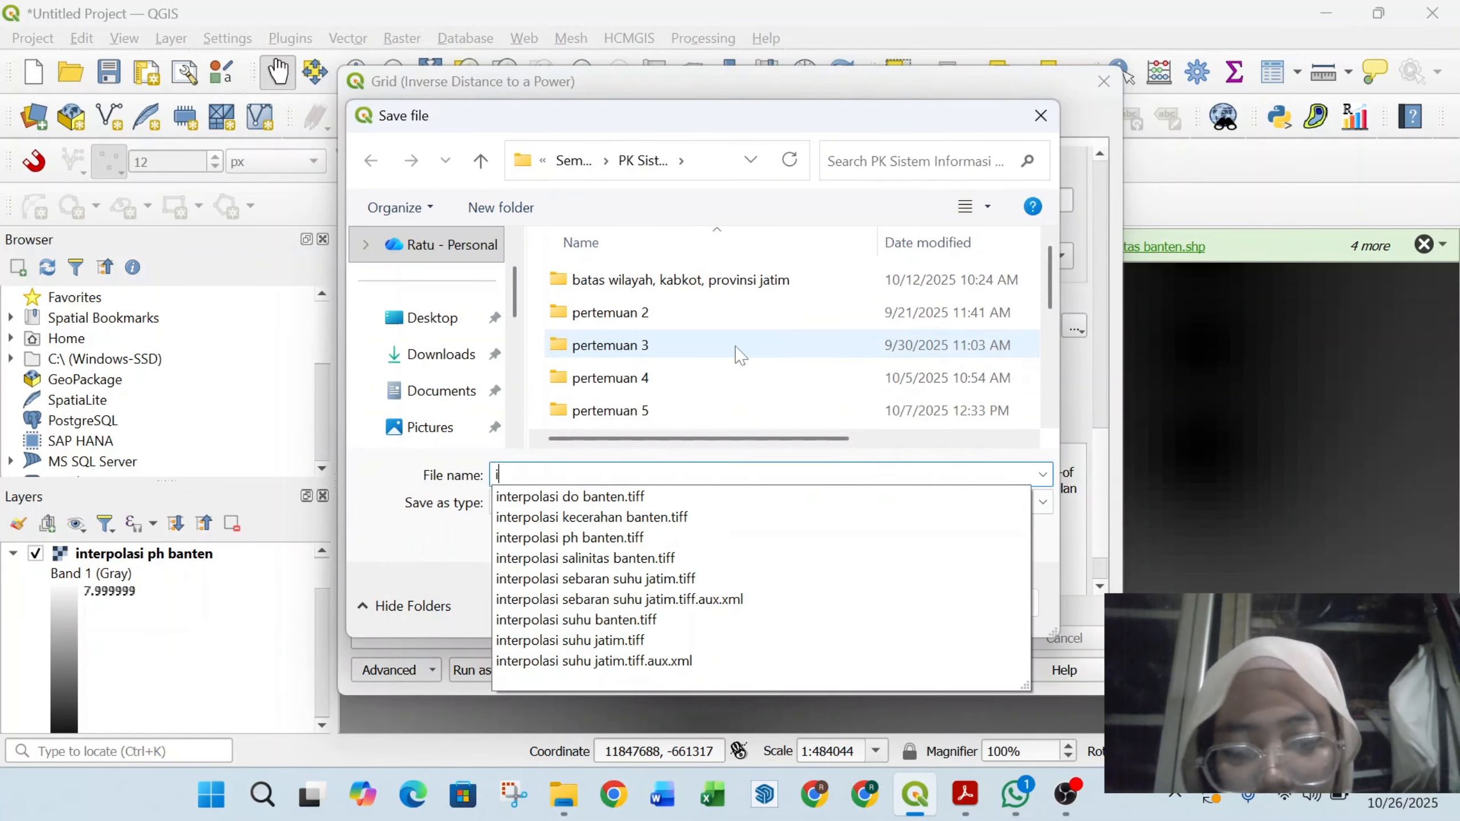
{"action": "type", "text": "interpolasi kedalaman banten"}
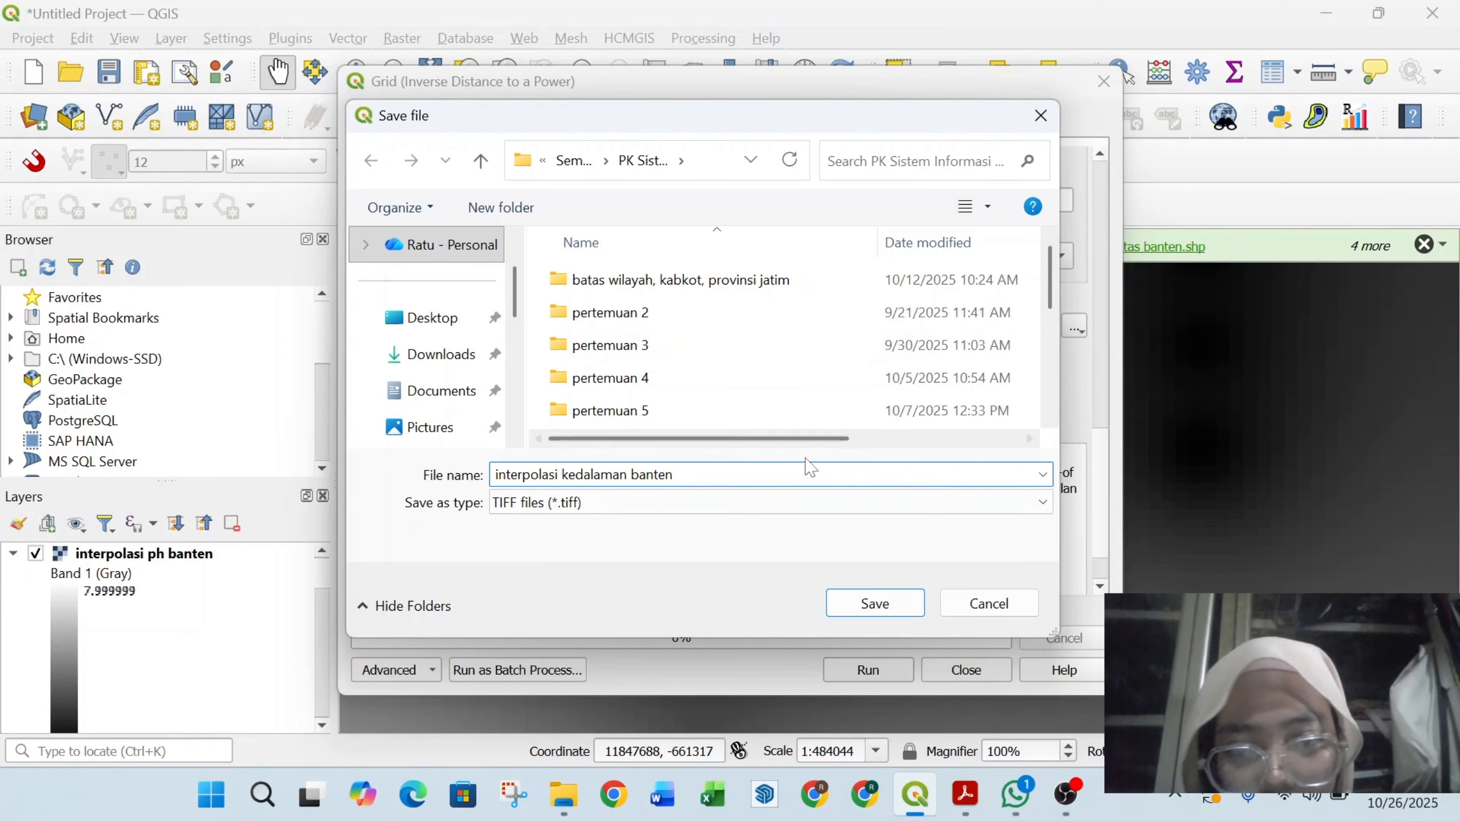
{"action": "left_click", "coordinate": [874, 603]}
{"action": "left_click", "coordinate": [868, 669]}
Step: Change the Z value field of the Titik Pengambilan Data interpolation to Amonia
{"action": "left_click", "coordinate": [395, 125]}
{"action": "scroll", "coordinate": [723, 235], "scroll_direction": "up", "scroll_amount": 5}
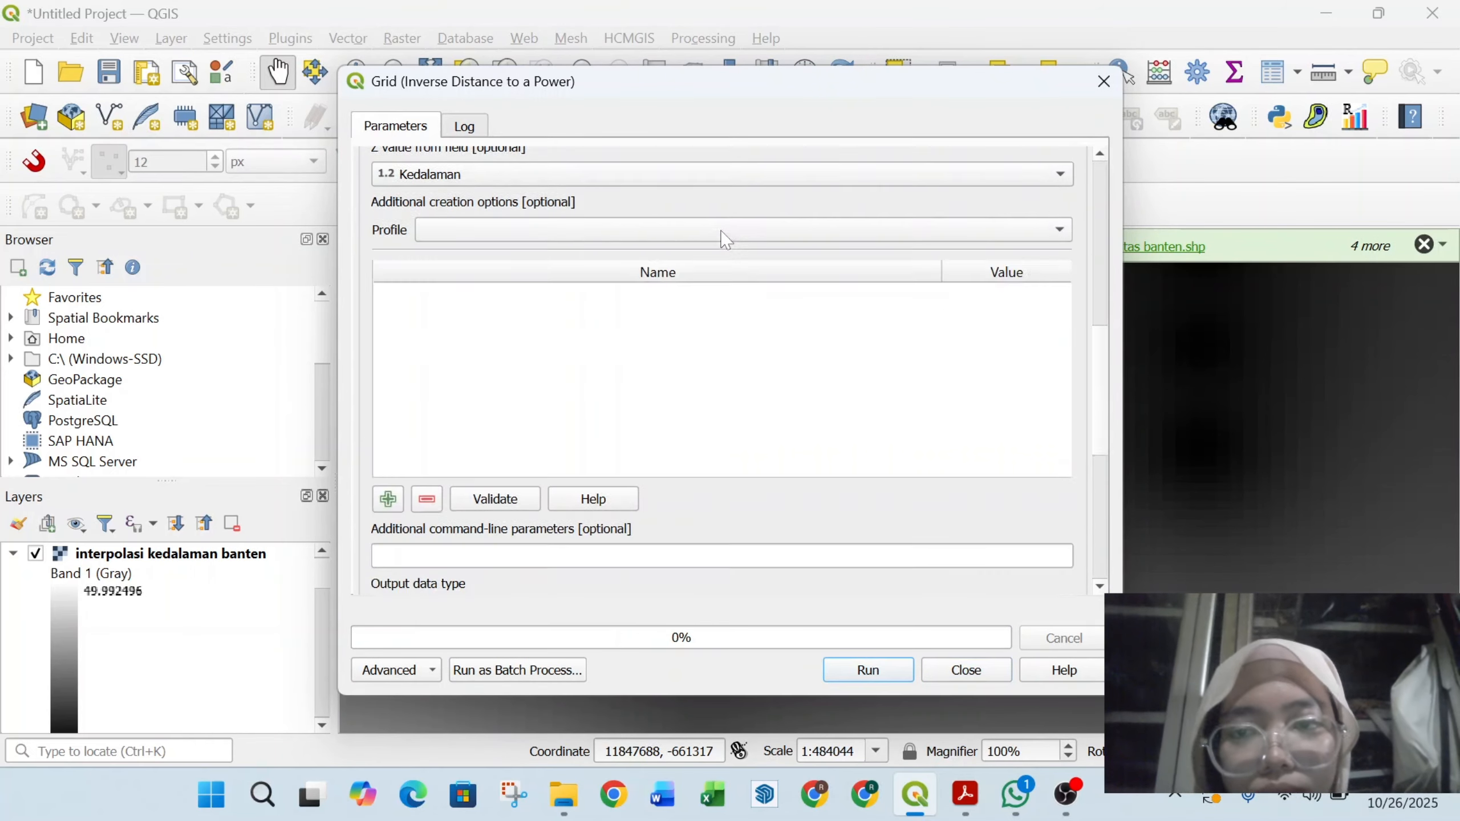
{"action": "left_click", "coordinate": [724, 172]}
{"action": "left_click", "coordinate": [737, 264]}
Step: Set the output to a TIFF file named "interpolasi amonia banten" and run the Amonia interpolation
{"action": "scroll", "coordinate": [1072, 270], "scroll_direction": "down", "scroll_amount": 5}
{"action": "left_click", "coordinate": [1074, 255]}
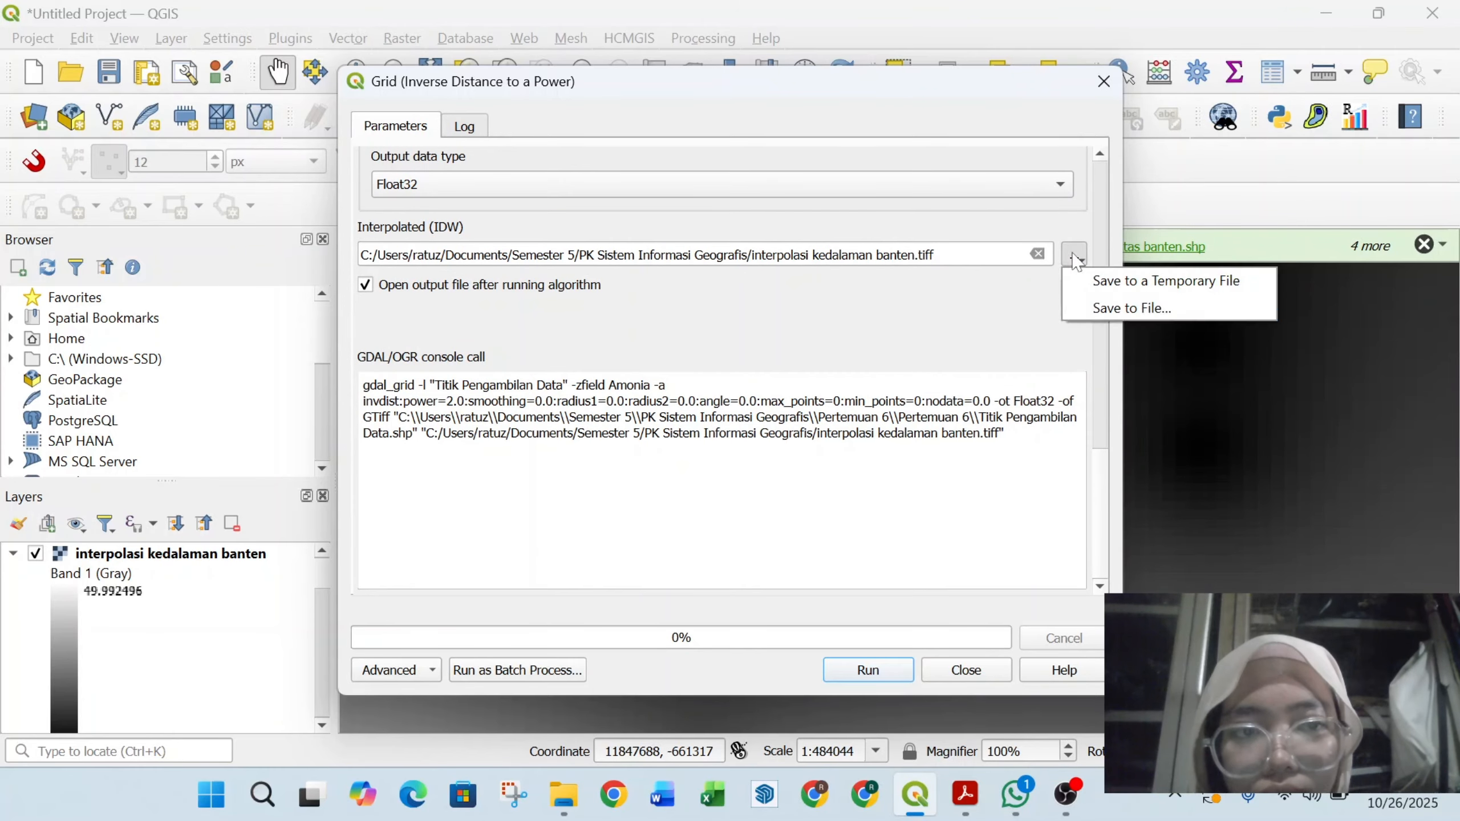
{"action": "left_click", "coordinate": [1120, 310]}
{"action": "type", "text": "interpolasi amonia banten"}
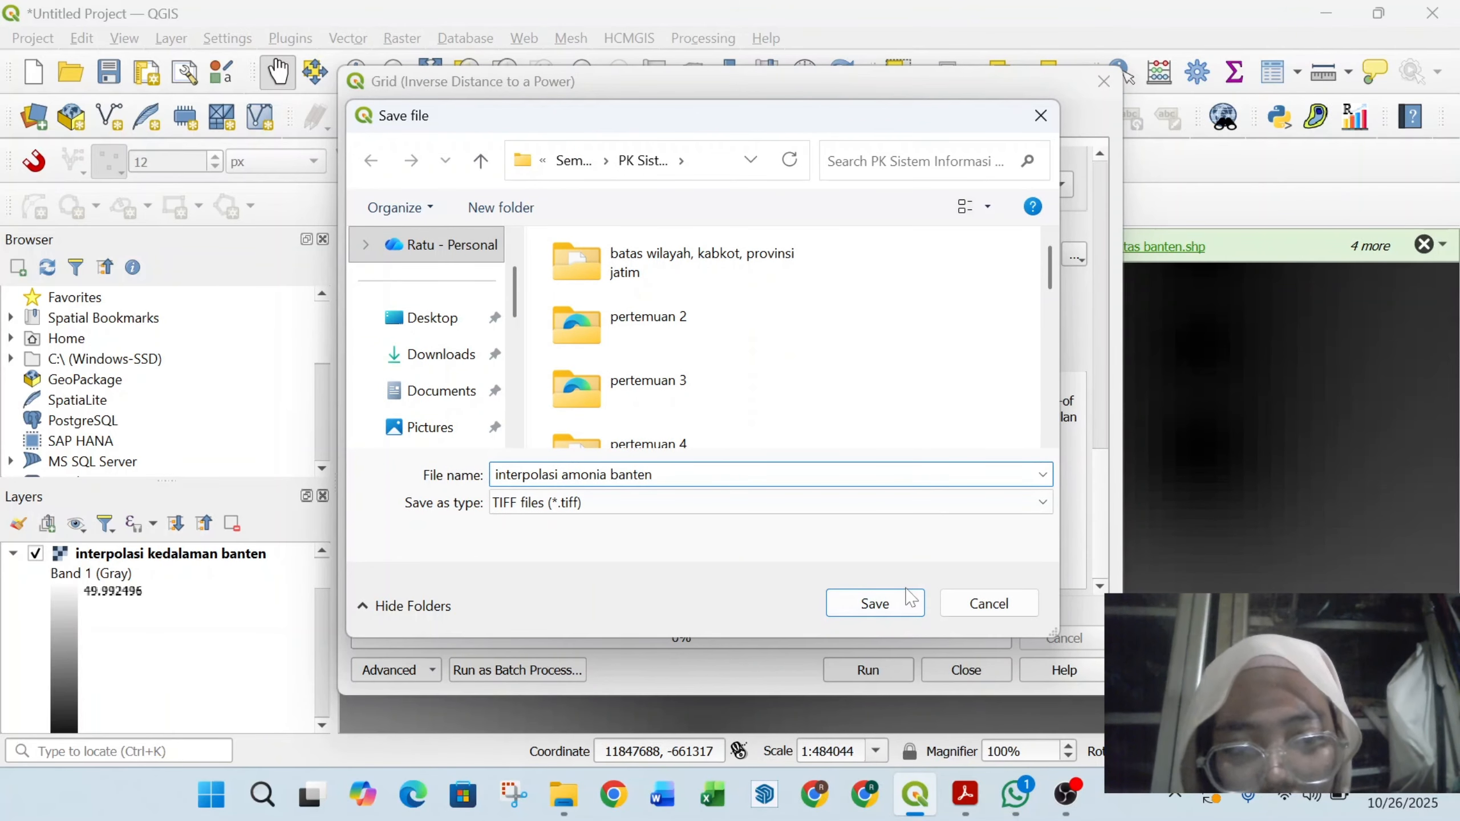
{"action": "left_click", "coordinate": [874, 603]}
{"action": "left_click", "coordinate": [868, 670]}
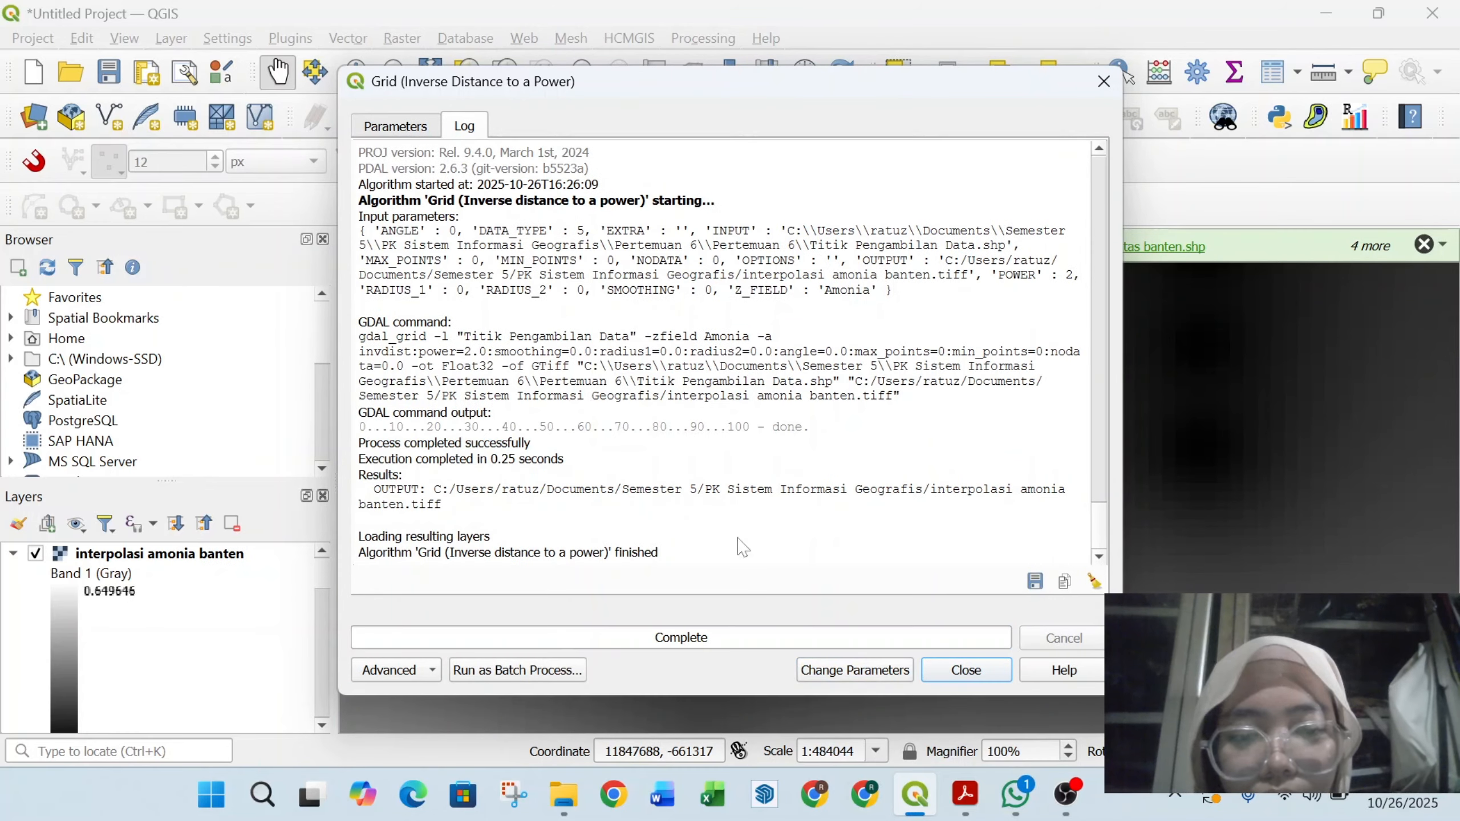
Step: Change the Z value field of the Titik Pengambilan Data interpolation to Fosfat
{"action": "left_click", "coordinate": [395, 125]}
{"action": "scroll", "coordinate": [575, 242], "scroll_direction": "up", "scroll_amount": 5}
{"action": "left_click", "coordinate": [645, 246]}
{"action": "left_click", "coordinate": [653, 280]}
Step: Set the output to a TIFF file named "interpolasi fosfat banten" and run the Fosfat interpolation
{"action": "scroll", "coordinate": [654, 280], "scroll_direction": "down", "scroll_amount": 6}
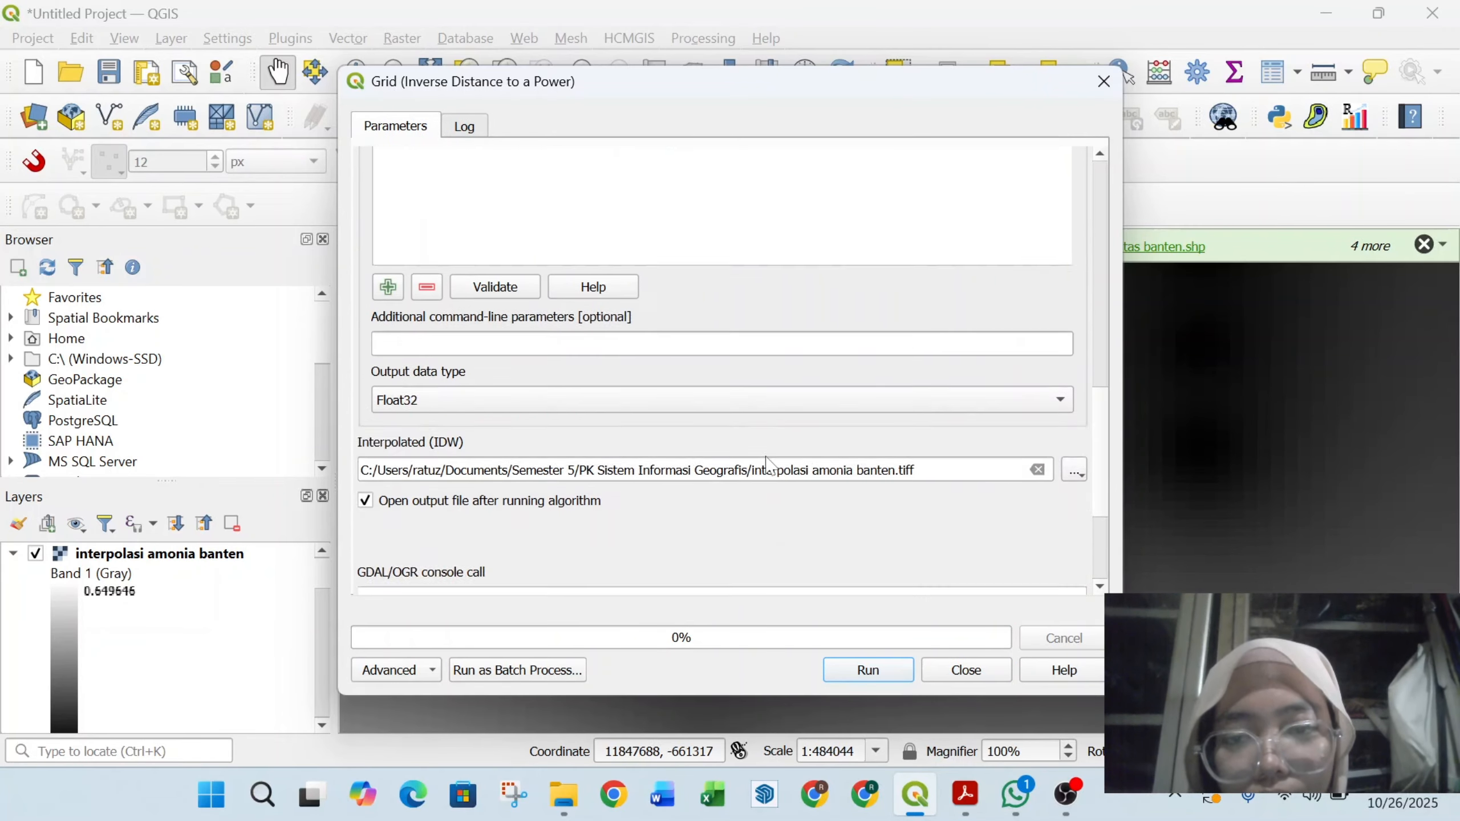
{"action": "left_click", "coordinate": [1073, 326]}
{"action": "left_click", "coordinate": [1120, 380]}
{"action": "type", "text": "interpolasi fosfat banten"}
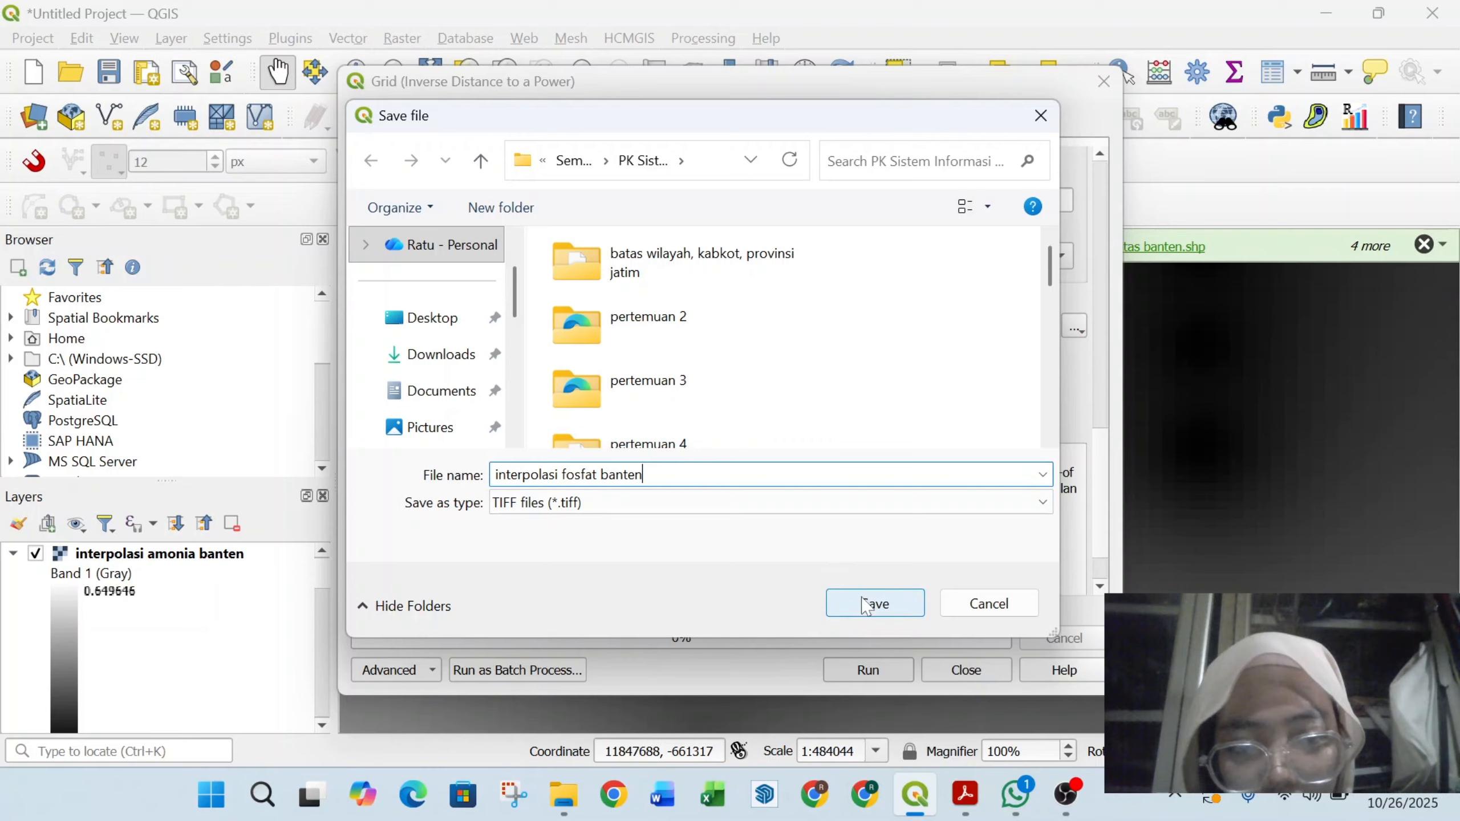
{"action": "left_click", "coordinate": [867, 605]}
{"action": "left_click", "coordinate": [868, 670]}
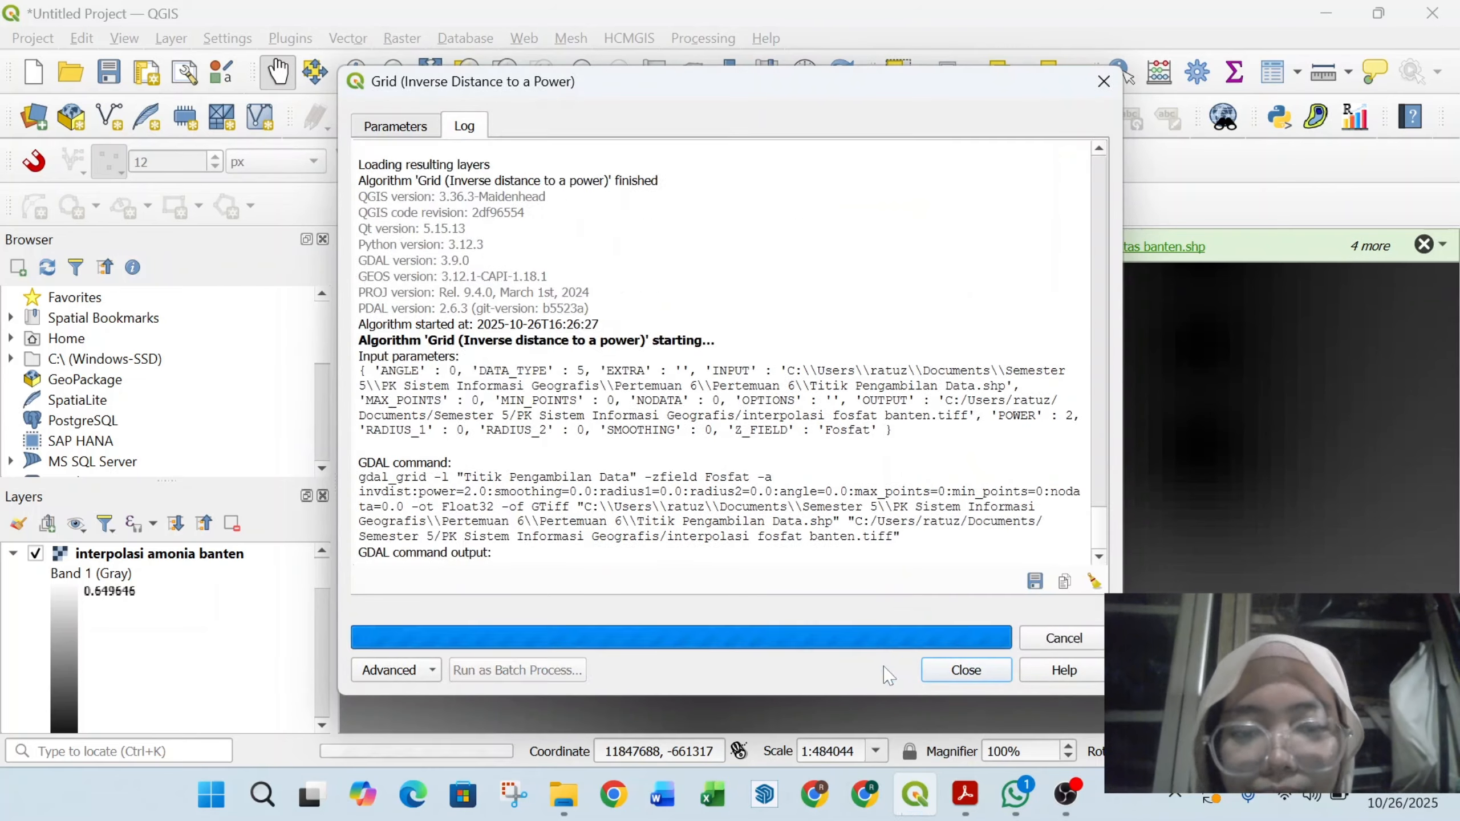
Step: Change the Z value field of the Titik Pengambilan Data interpolation to Nitrat
{"action": "left_click", "coordinate": [395, 125]}
{"action": "scroll", "coordinate": [669, 301], "scroll_direction": "up", "scroll_amount": 5}
{"action": "left_click", "coordinate": [660, 263]}
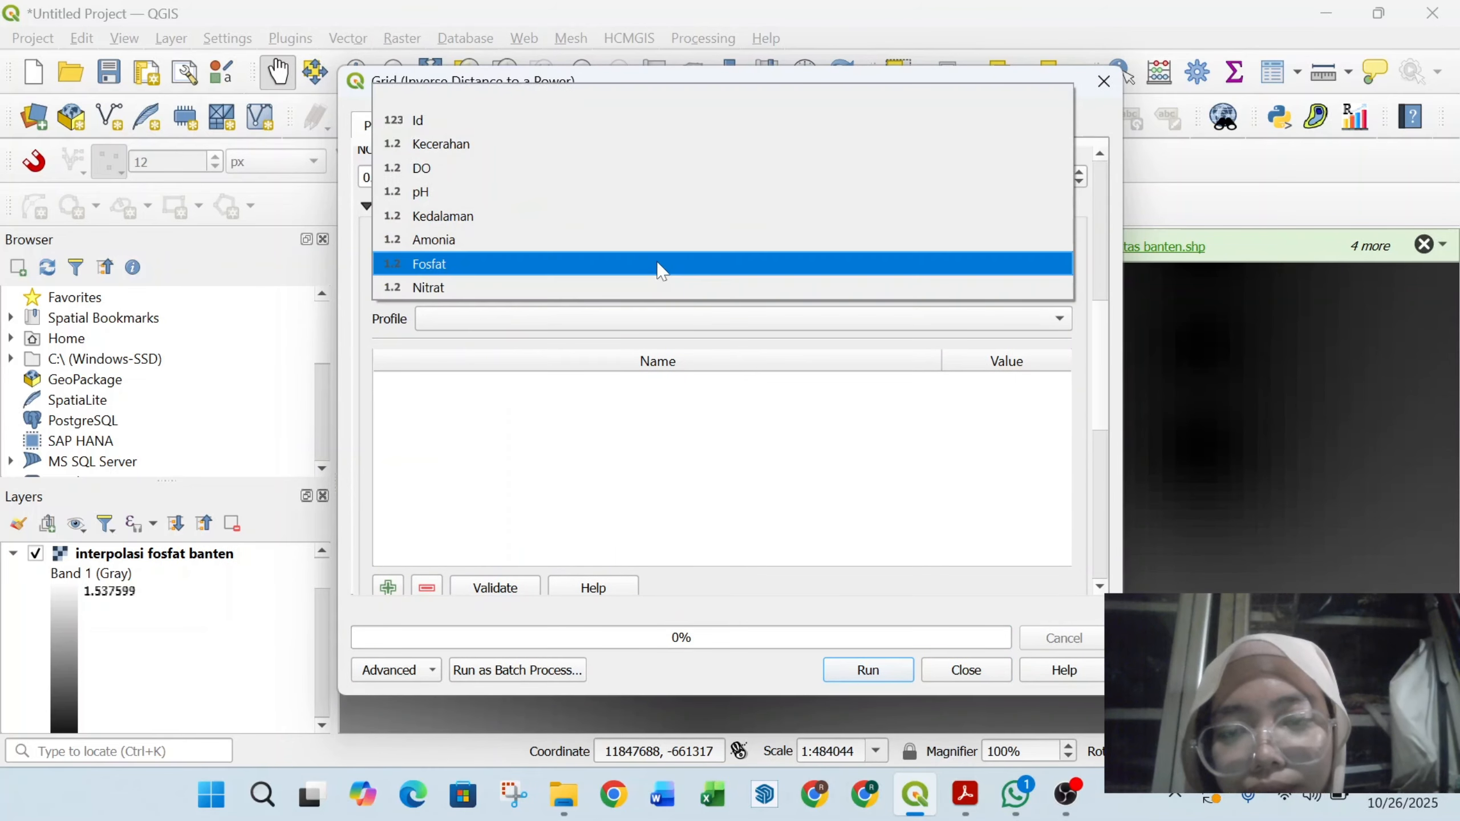
{"action": "left_click", "coordinate": [661, 291]}
Step: Set the output to a TIFF file named "interpolasi nitrat banten", run the Nitrat interpolation and close the Grid tool
{"action": "scroll", "coordinate": [743, 427], "scroll_direction": "down", "scroll_amount": 5}
{"action": "left_click", "coordinate": [1074, 326]}
{"action": "left_click", "coordinate": [1101, 385]}
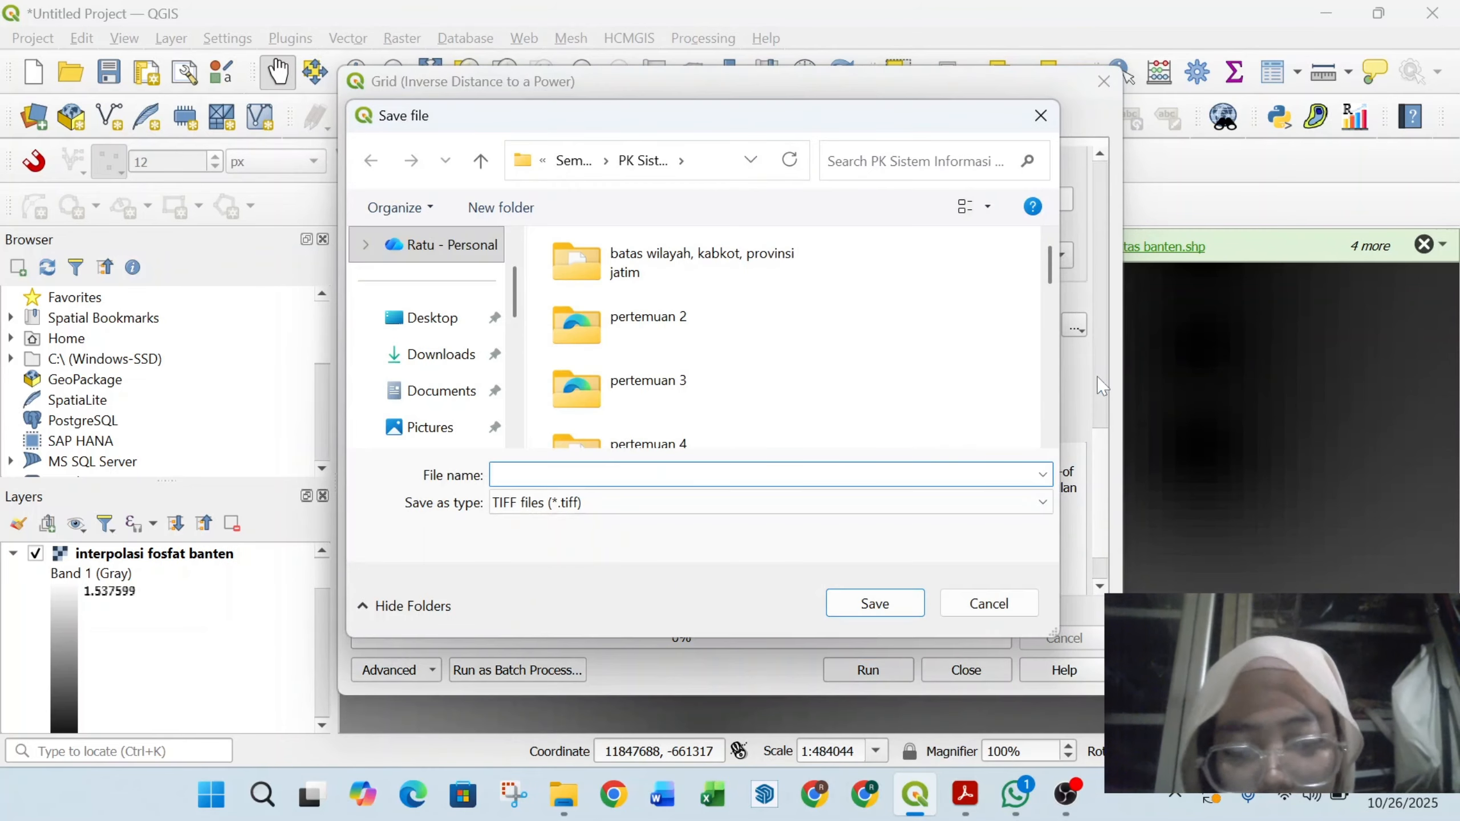
{"action": "type", "text": "interpolasi nitrat banten"}
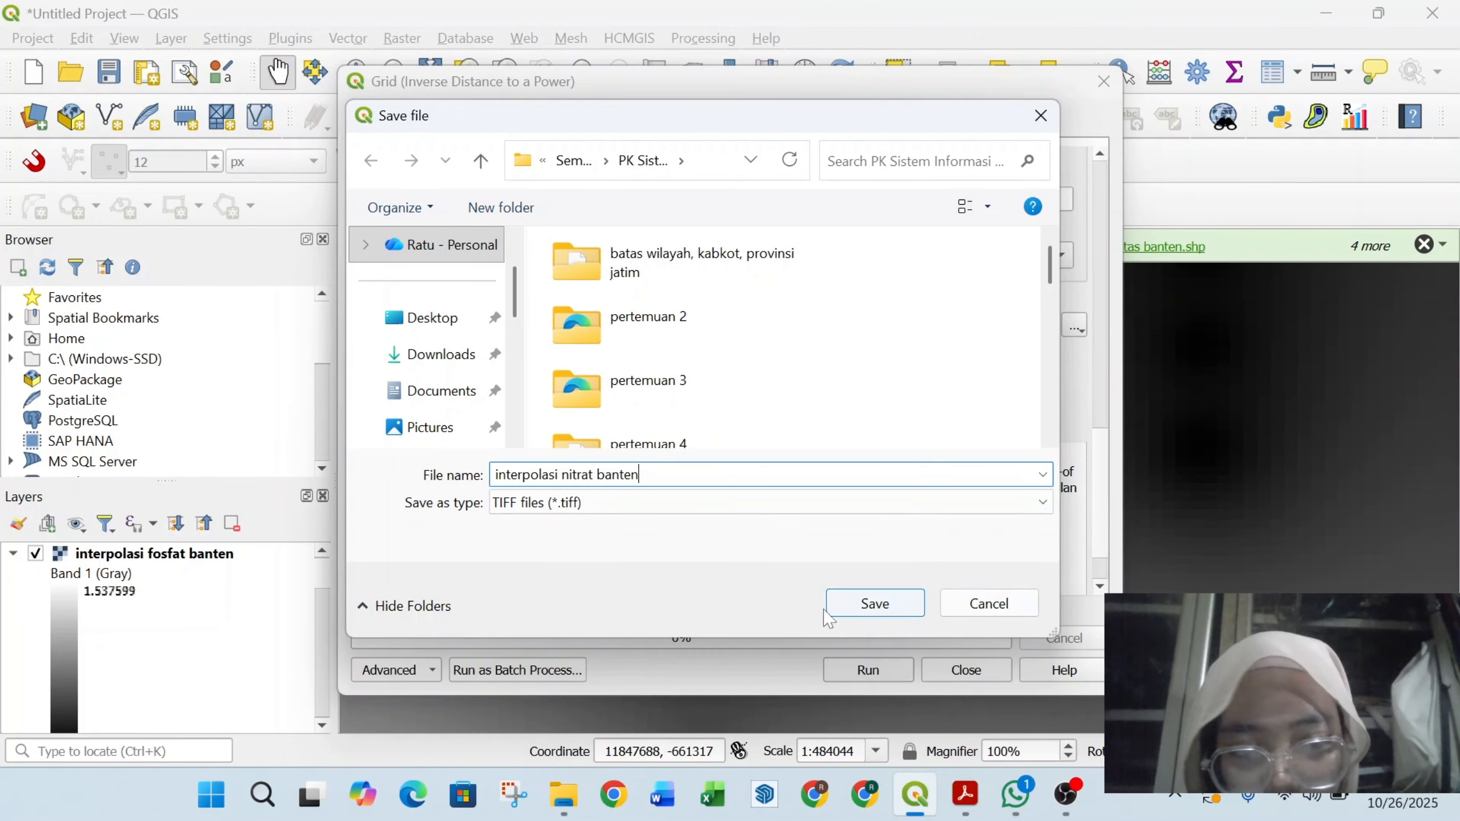
{"action": "left_click", "coordinate": [868, 604]}
{"action": "left_click", "coordinate": [865, 670]}
{"action": "left_click", "coordinate": [965, 670]}
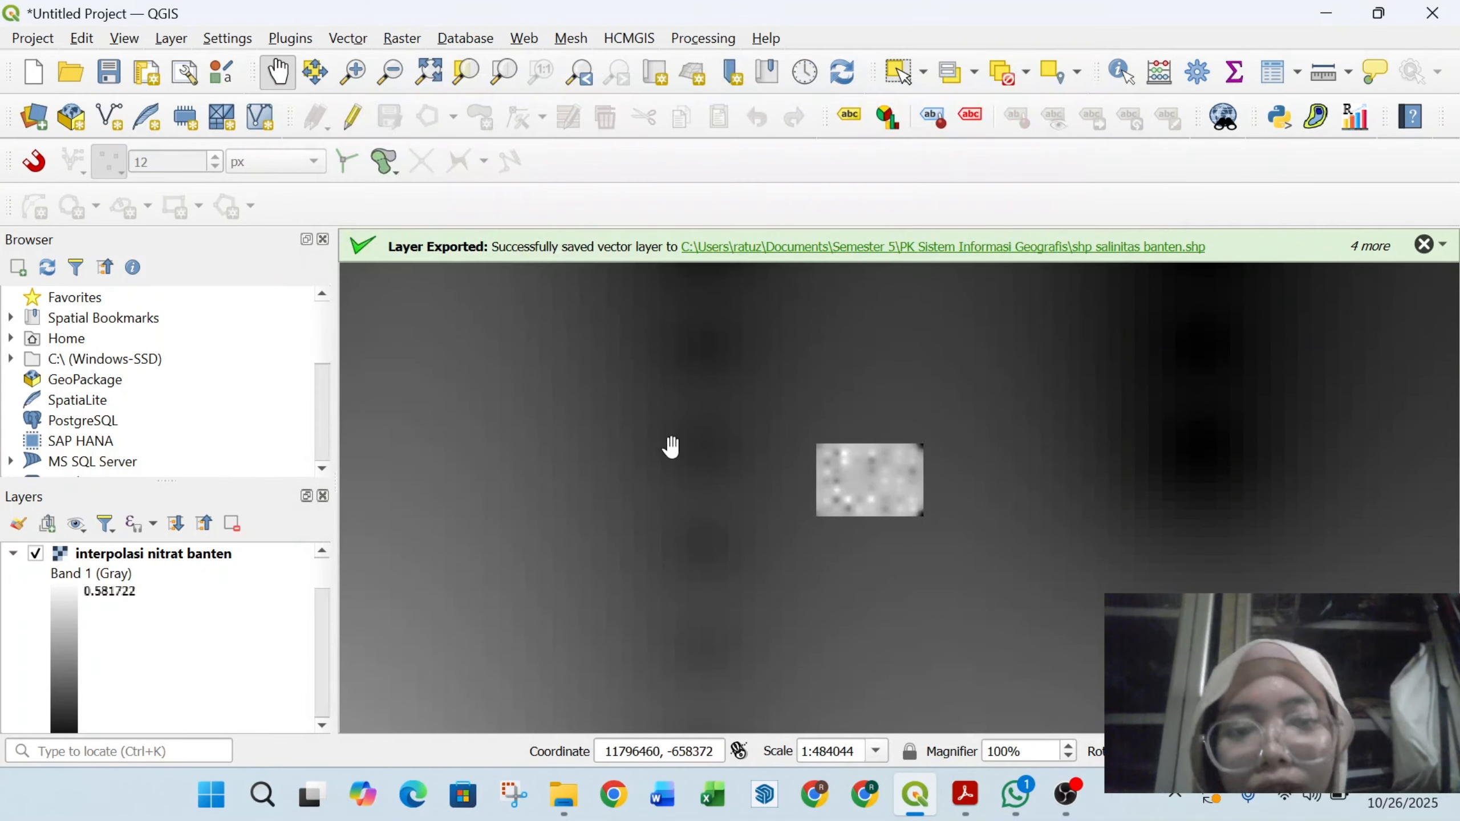
Step: Collapse the legends of all the interpolasi raster layers, from nitrat to suhu, in the layer list
{"action": "scroll", "coordinate": [718, 481], "scroll_direction": "down", "scroll_amount": 1}
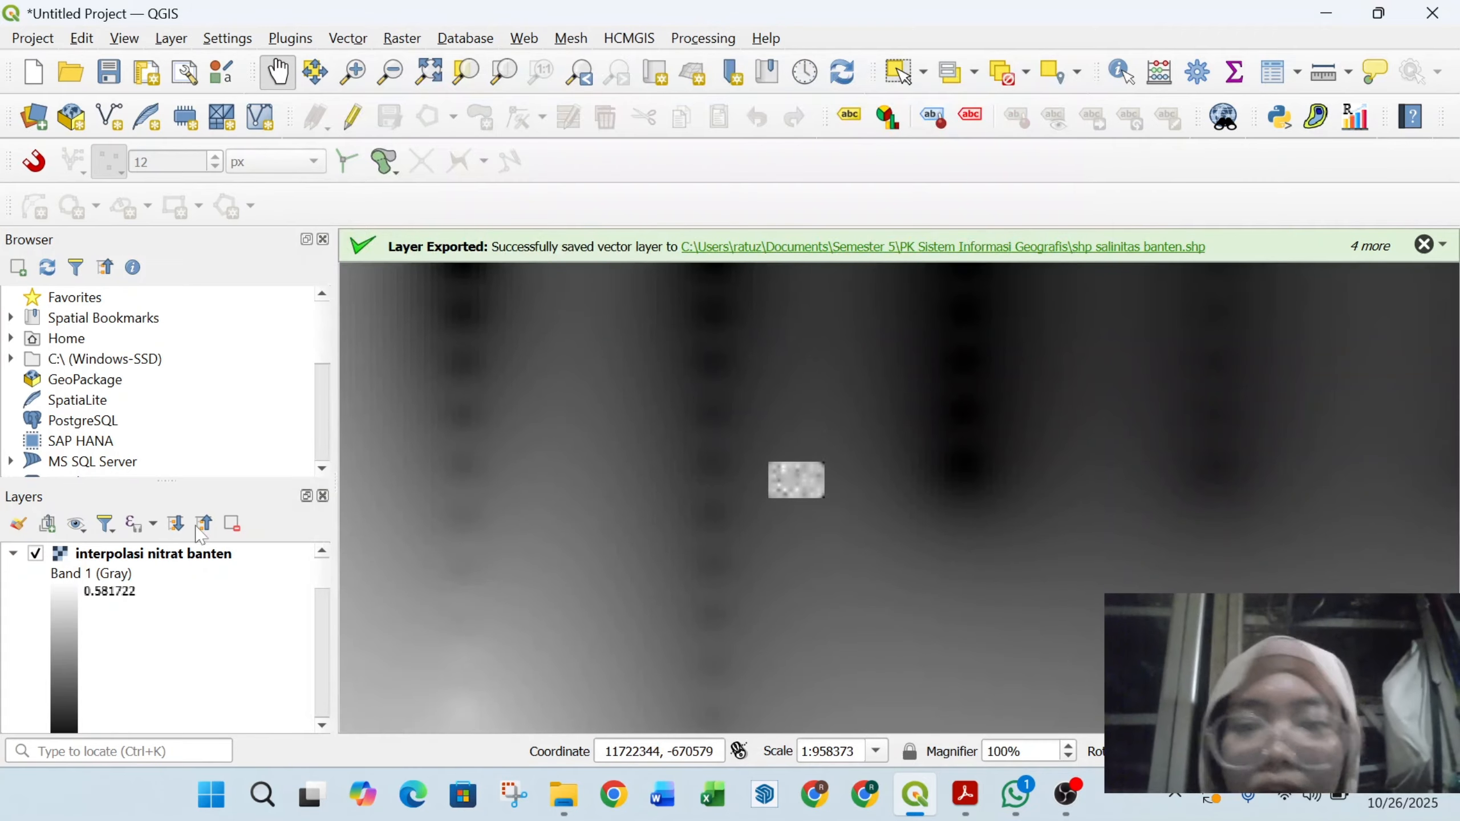
{"action": "left_click", "coordinate": [13, 553]}
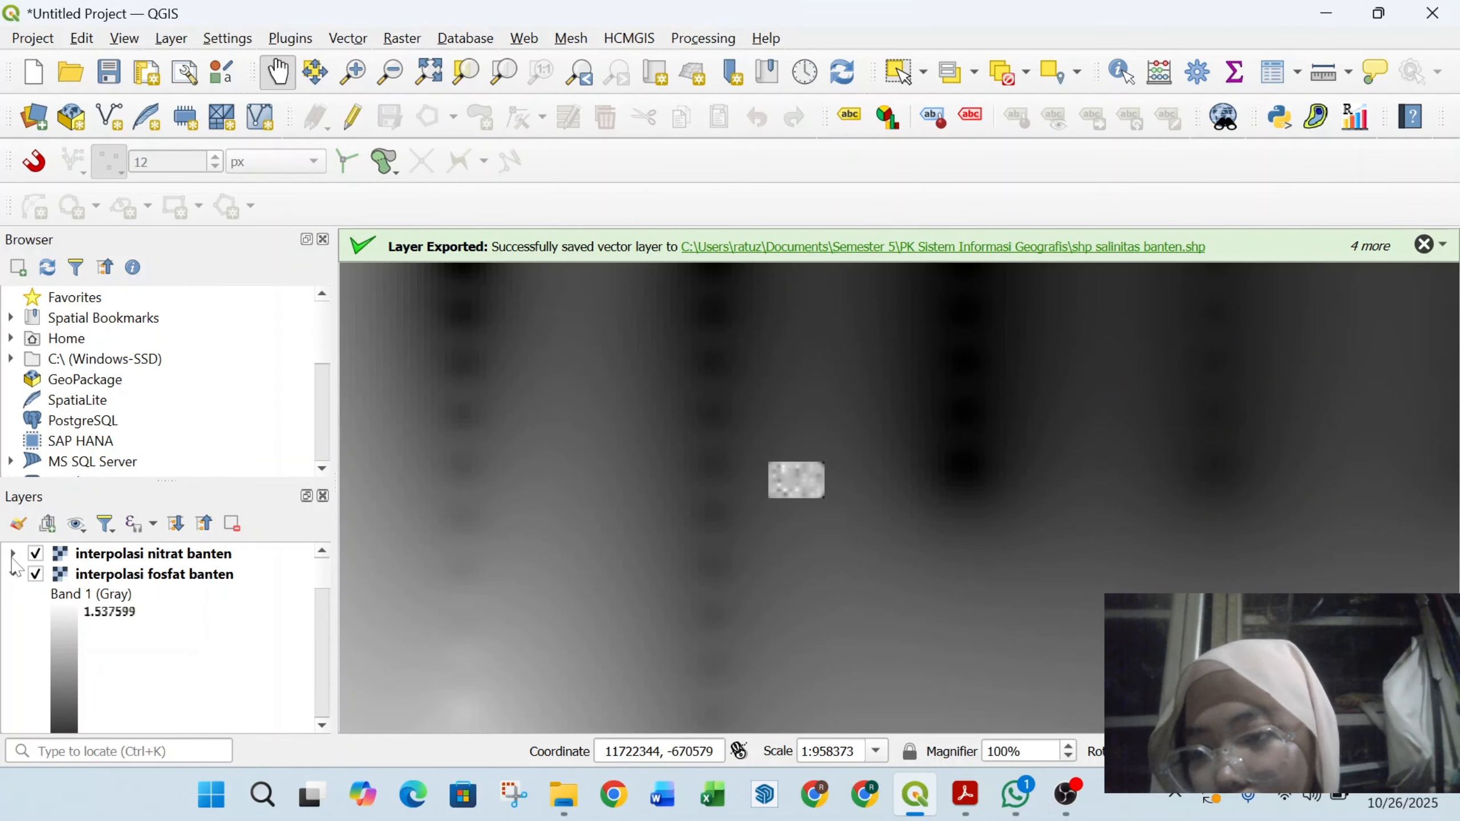
{"action": "left_click", "coordinate": [13, 573]}
{"action": "left_click", "coordinate": [13, 595]}
{"action": "left_click", "coordinate": [13, 615]}
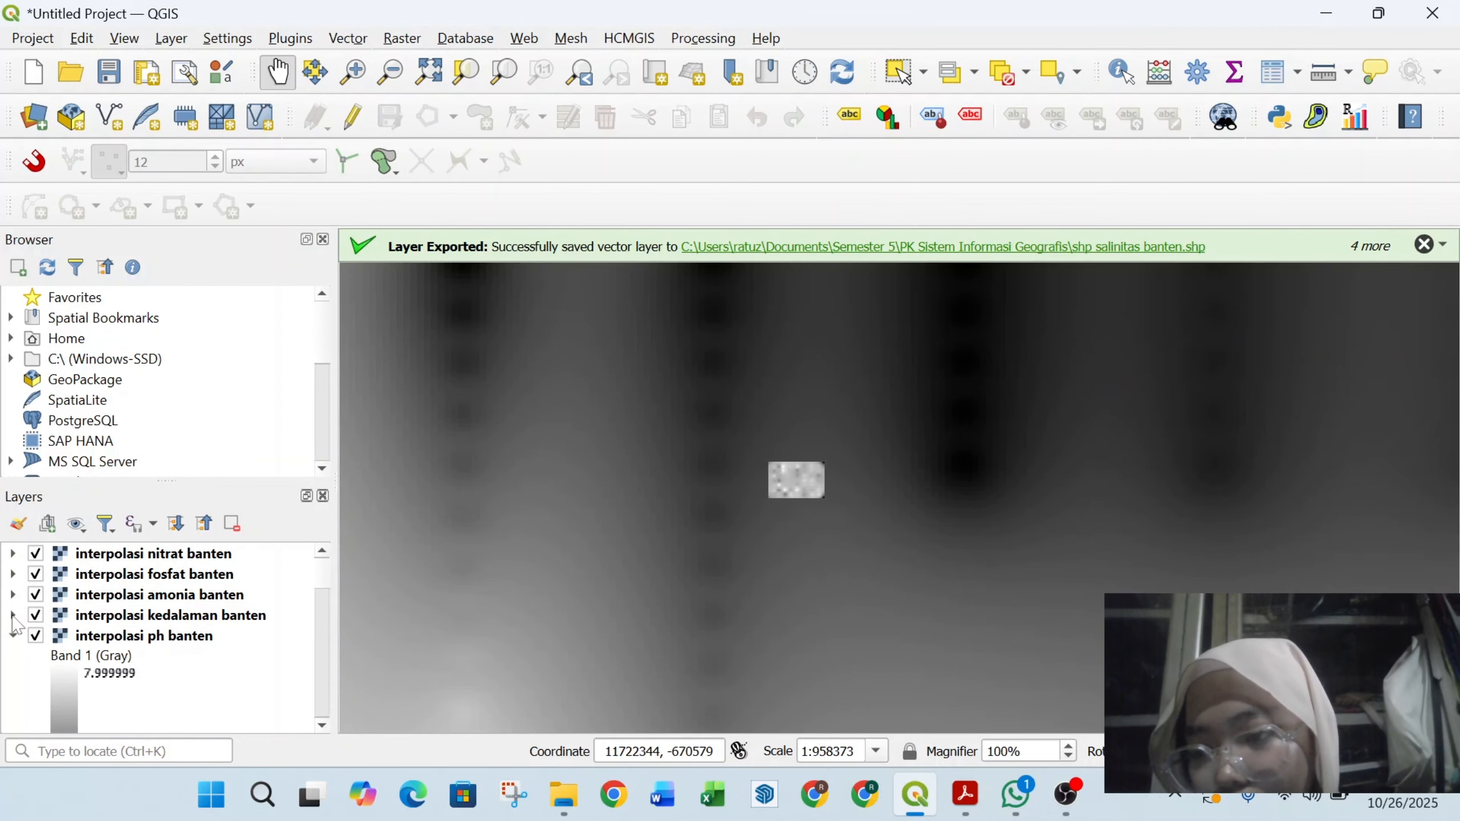
{"action": "left_click", "coordinate": [13, 635]}
{"action": "left_click", "coordinate": [12, 659]}
{"action": "scroll", "coordinate": [12, 661], "scroll_direction": "down", "scroll_amount": 2}
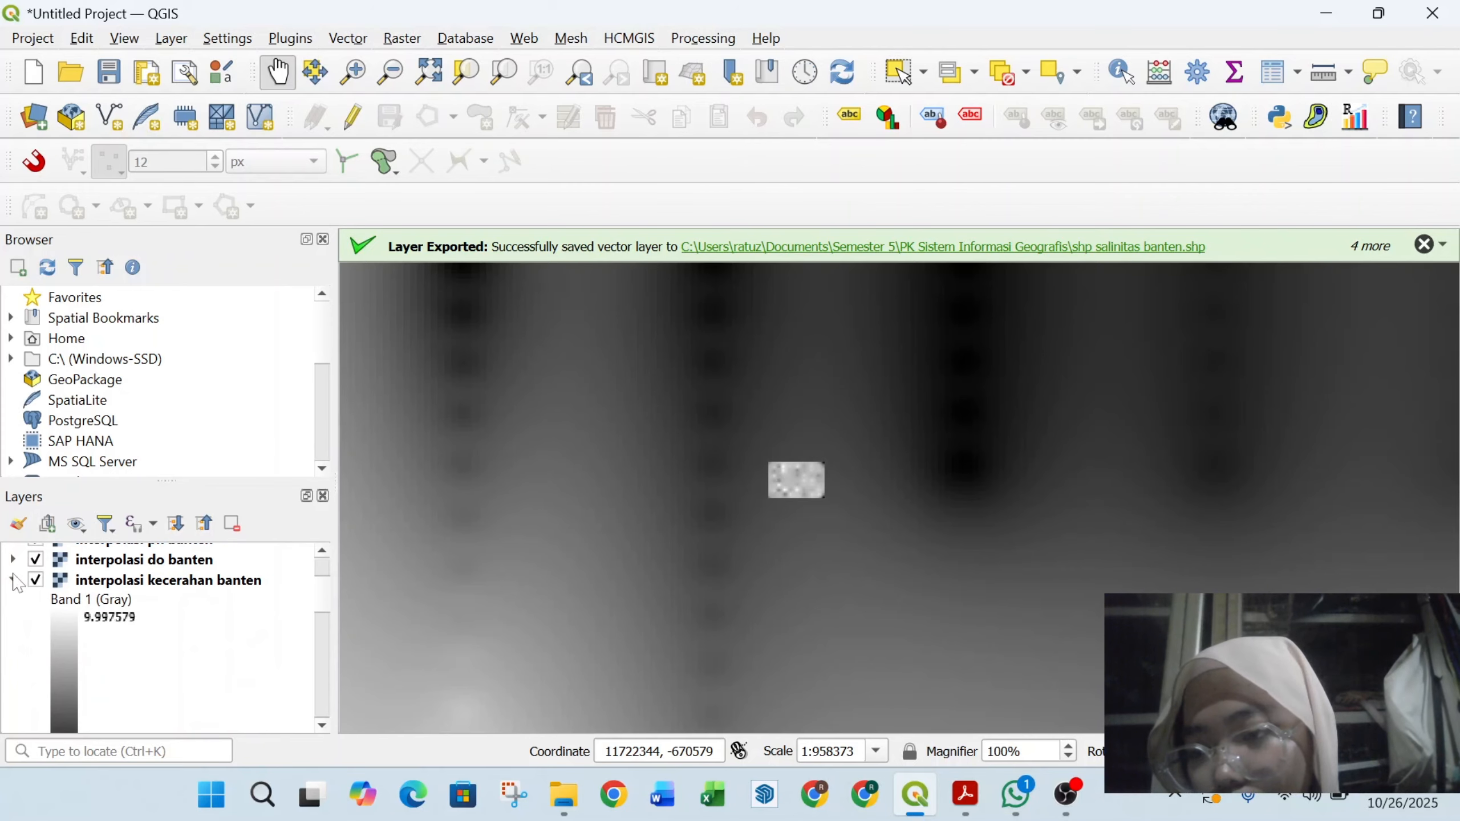
{"action": "left_click", "coordinate": [12, 579]}
{"action": "left_click", "coordinate": [13, 601]}
{"action": "left_click", "coordinate": [13, 621]}
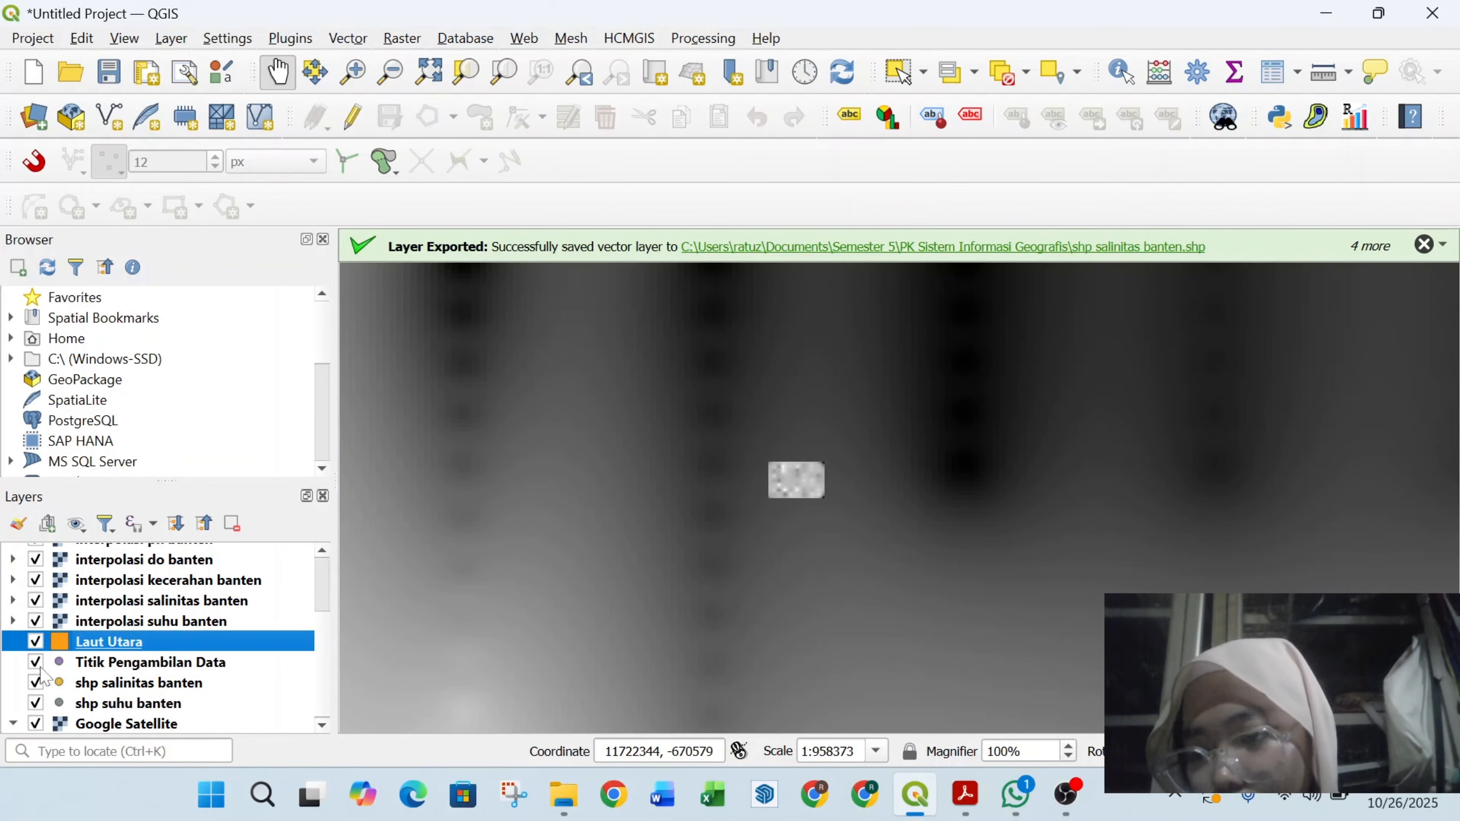
{"action": "scroll", "coordinate": [50, 676], "scroll_direction": "up", "scroll_amount": 2}
{"action": "scroll", "coordinate": [52, 679], "scroll_direction": "down", "scroll_amount": 1}
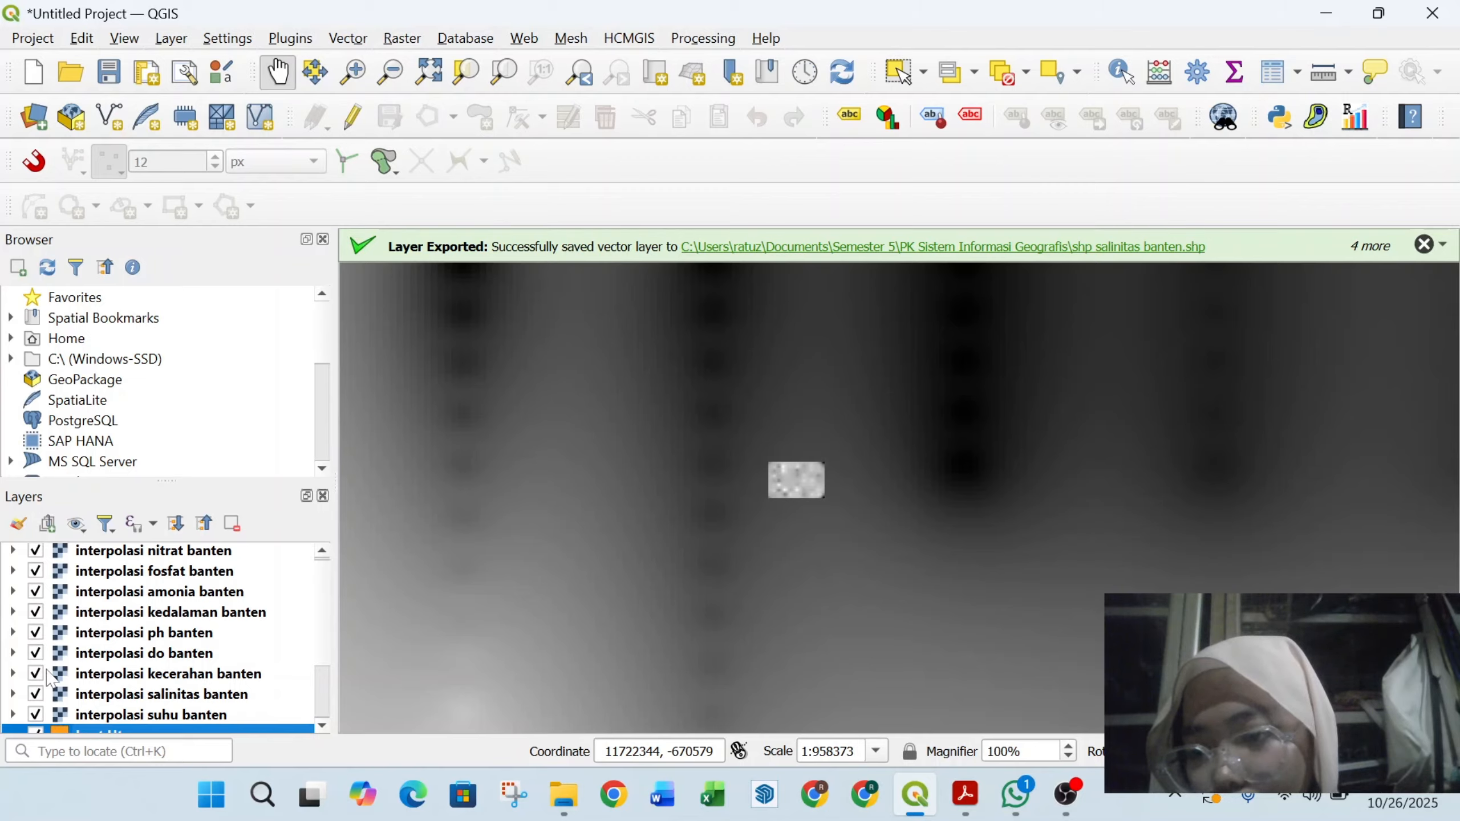
{"action": "scroll", "coordinate": [51, 679], "scroll_direction": "up", "scroll_amount": 1}
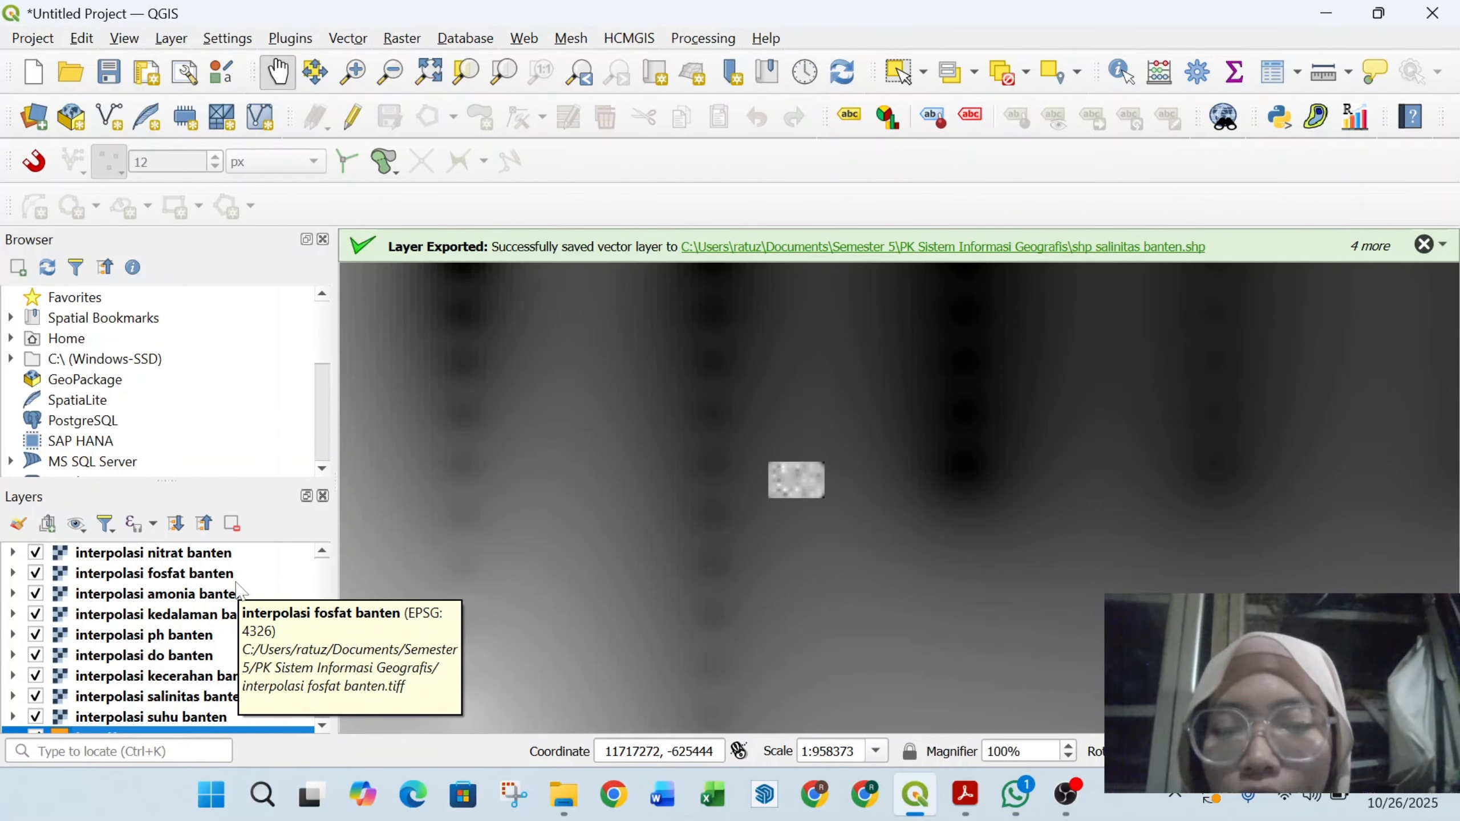
Step: Open the Raster Reclassifier, set its classification method to User and choose interpolasi amonia banten as the input raster
{"action": "left_click", "coordinate": [406, 41]}
{"action": "mouse_move", "coordinate": [453, 104]}
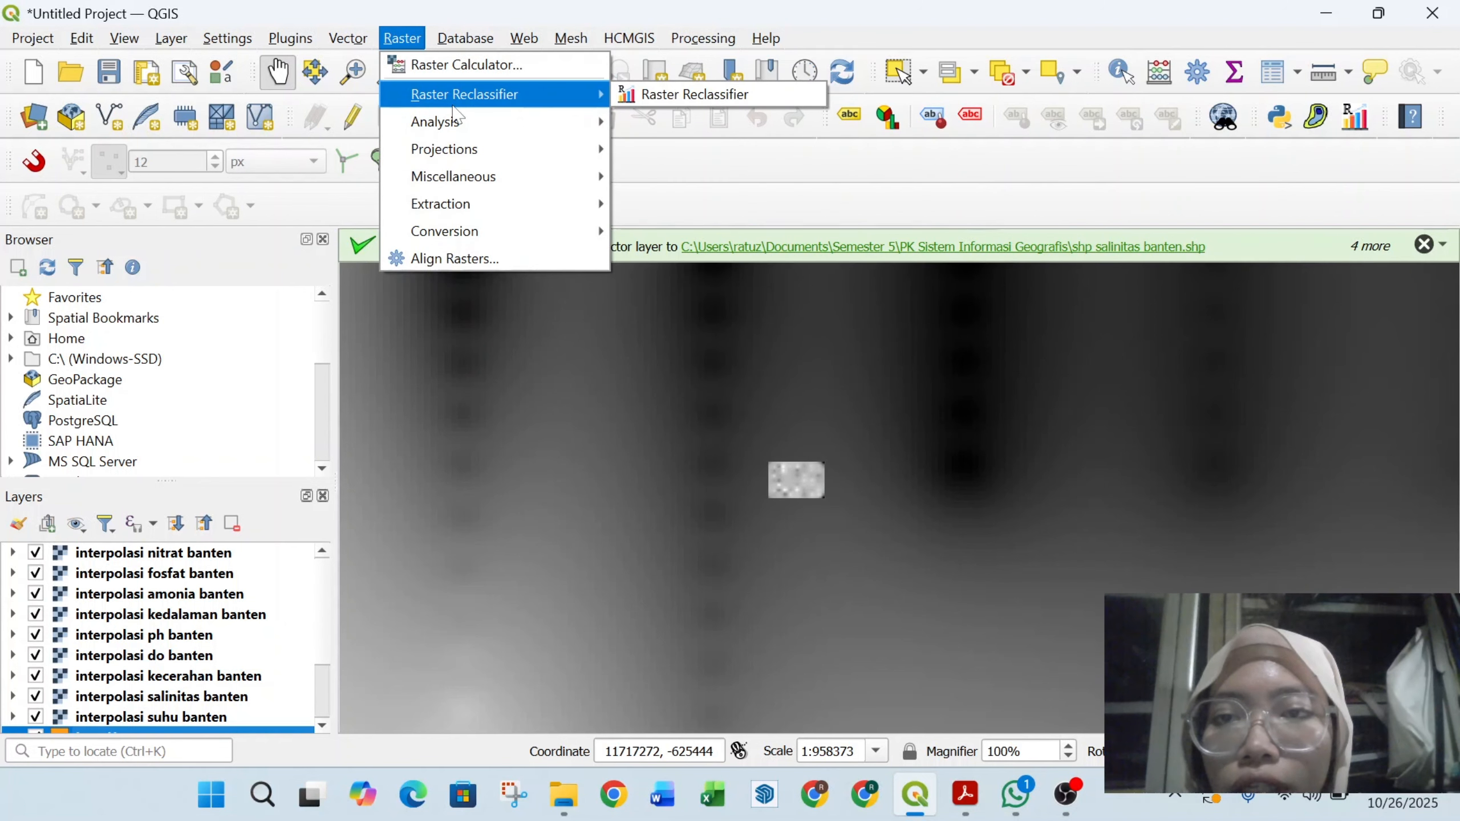
{"action": "left_click", "coordinate": [713, 98]}
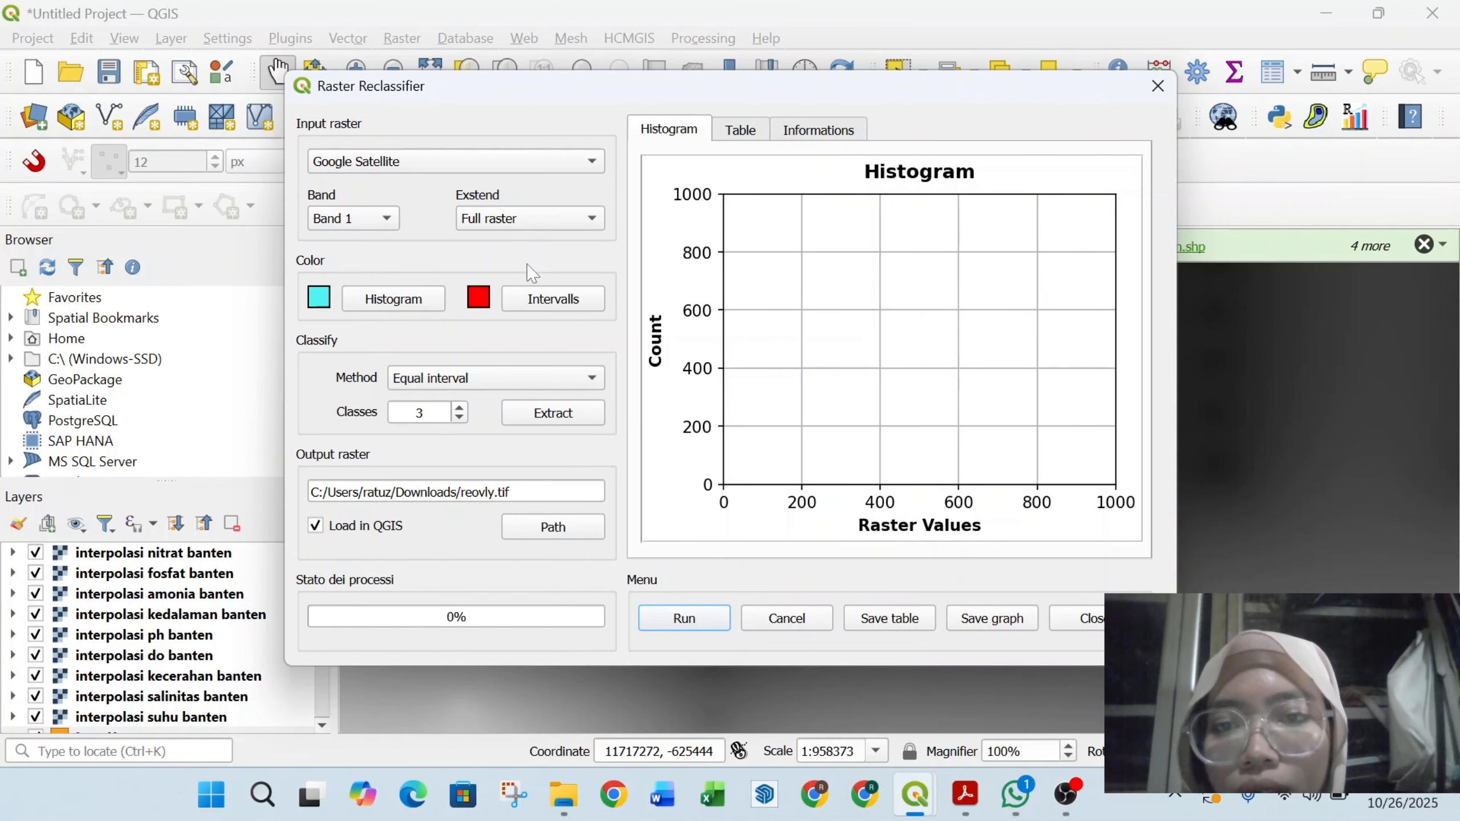
{"action": "left_click", "coordinate": [500, 380]}
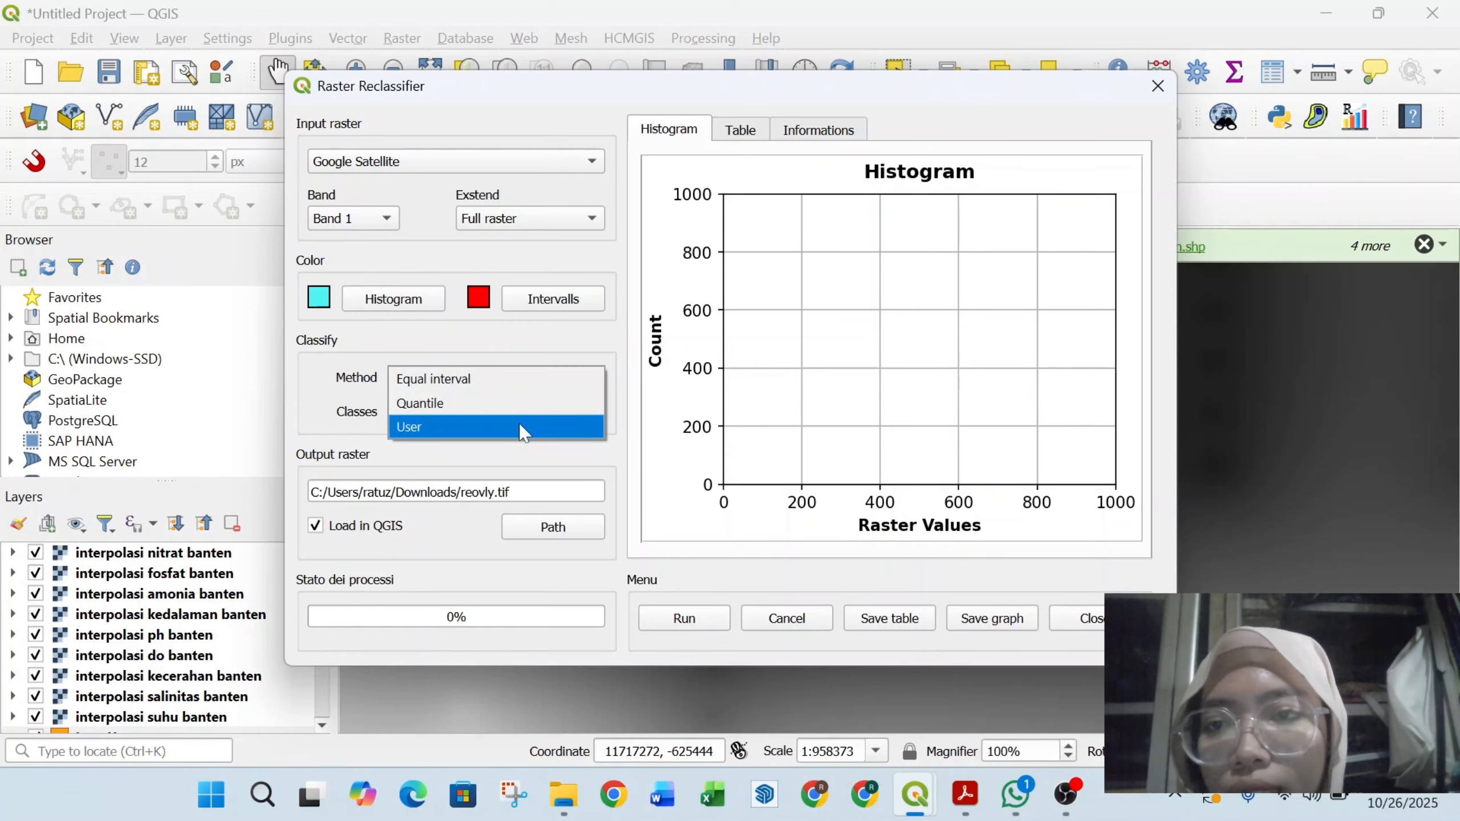
{"action": "left_click", "coordinate": [411, 424]}
{"action": "left_click", "coordinate": [521, 164]}
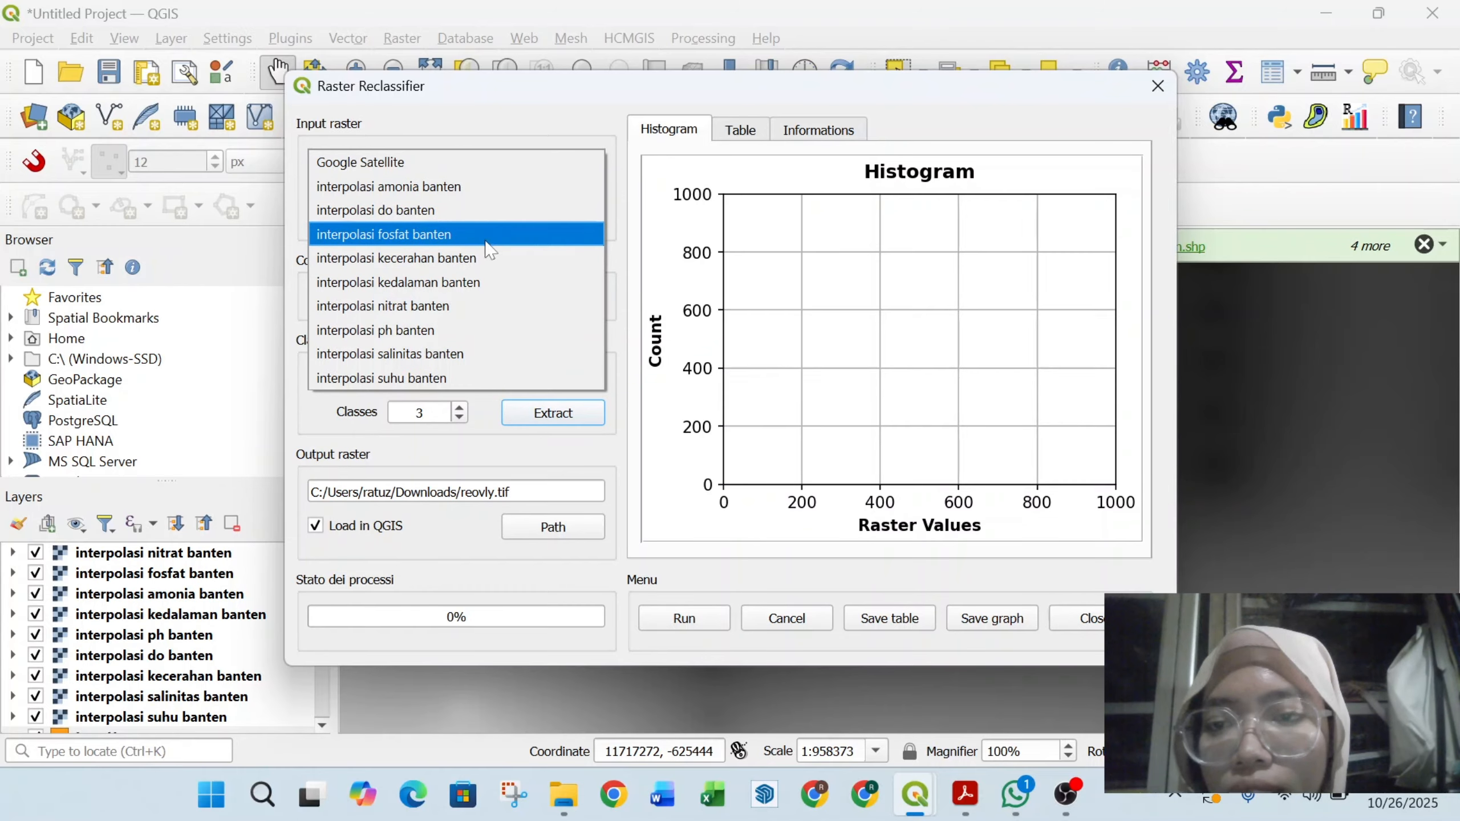
{"action": "left_click", "coordinate": [438, 187]}
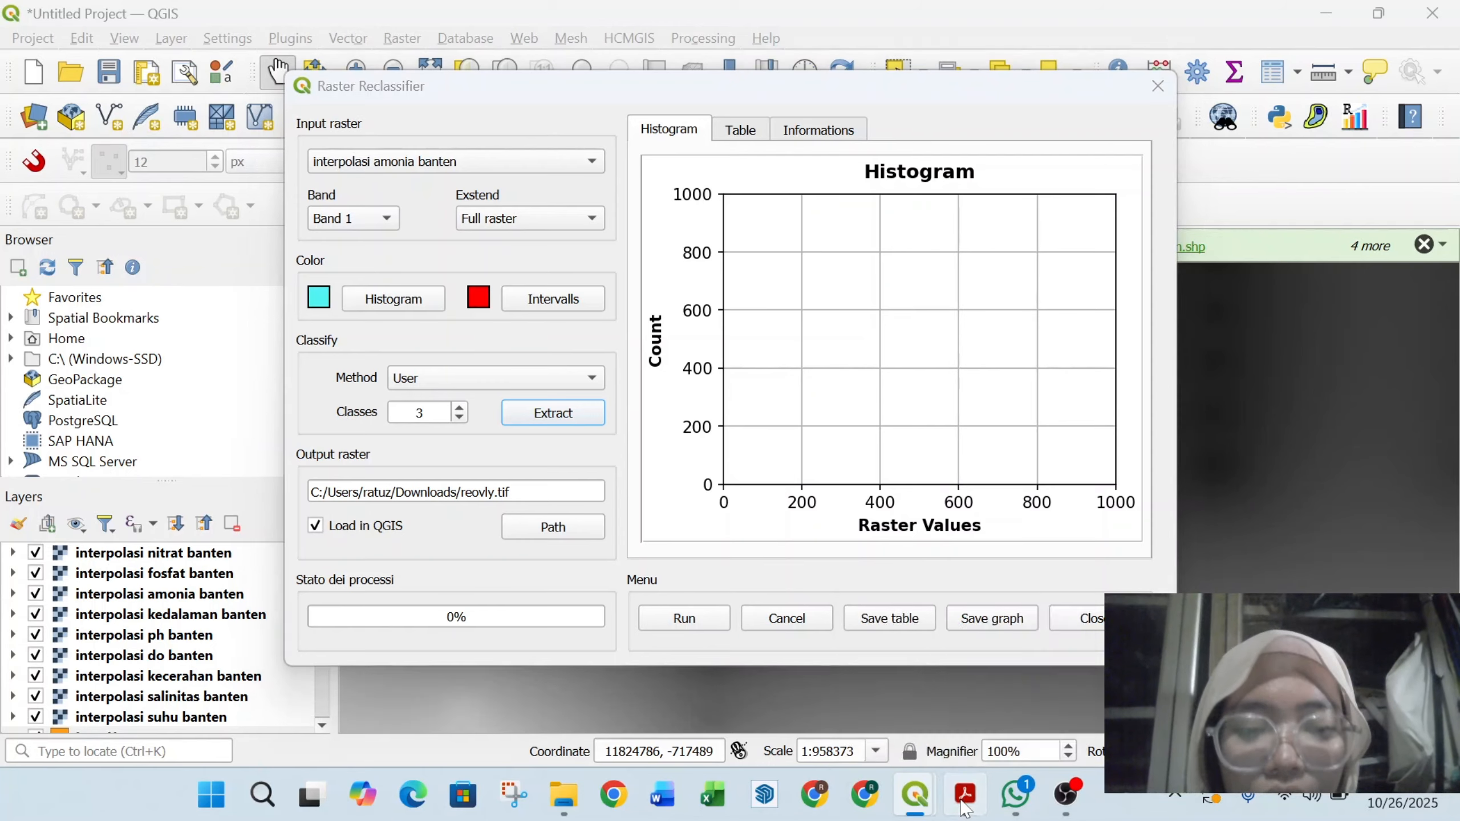
Step: Return to the Raster Reclassifier window, set the number of classes to 2 and extract the amonia raster's classes
{"action": "left_click", "coordinate": [919, 690]}
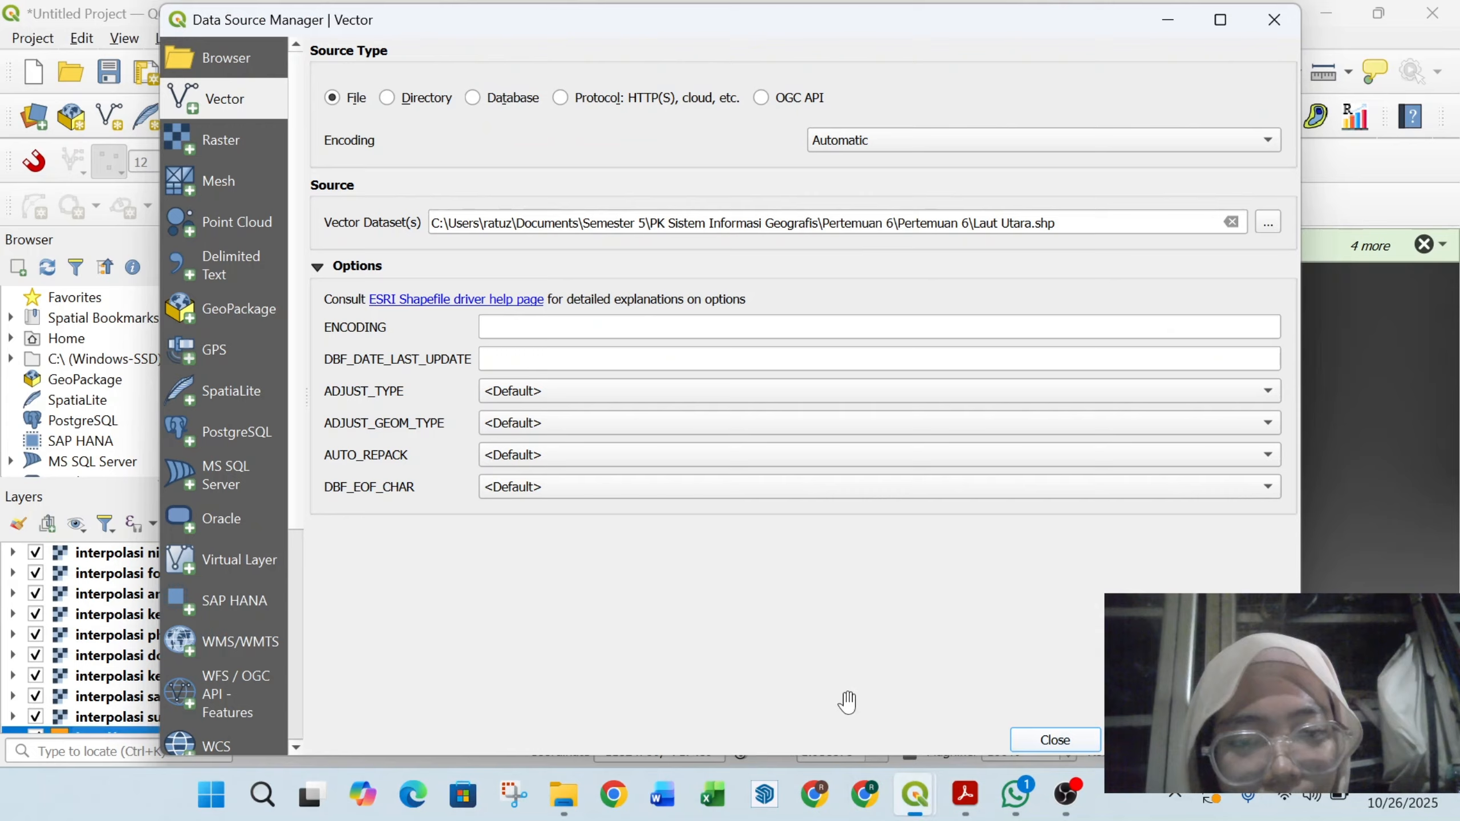
{"action": "left_click", "coordinate": [927, 804]}
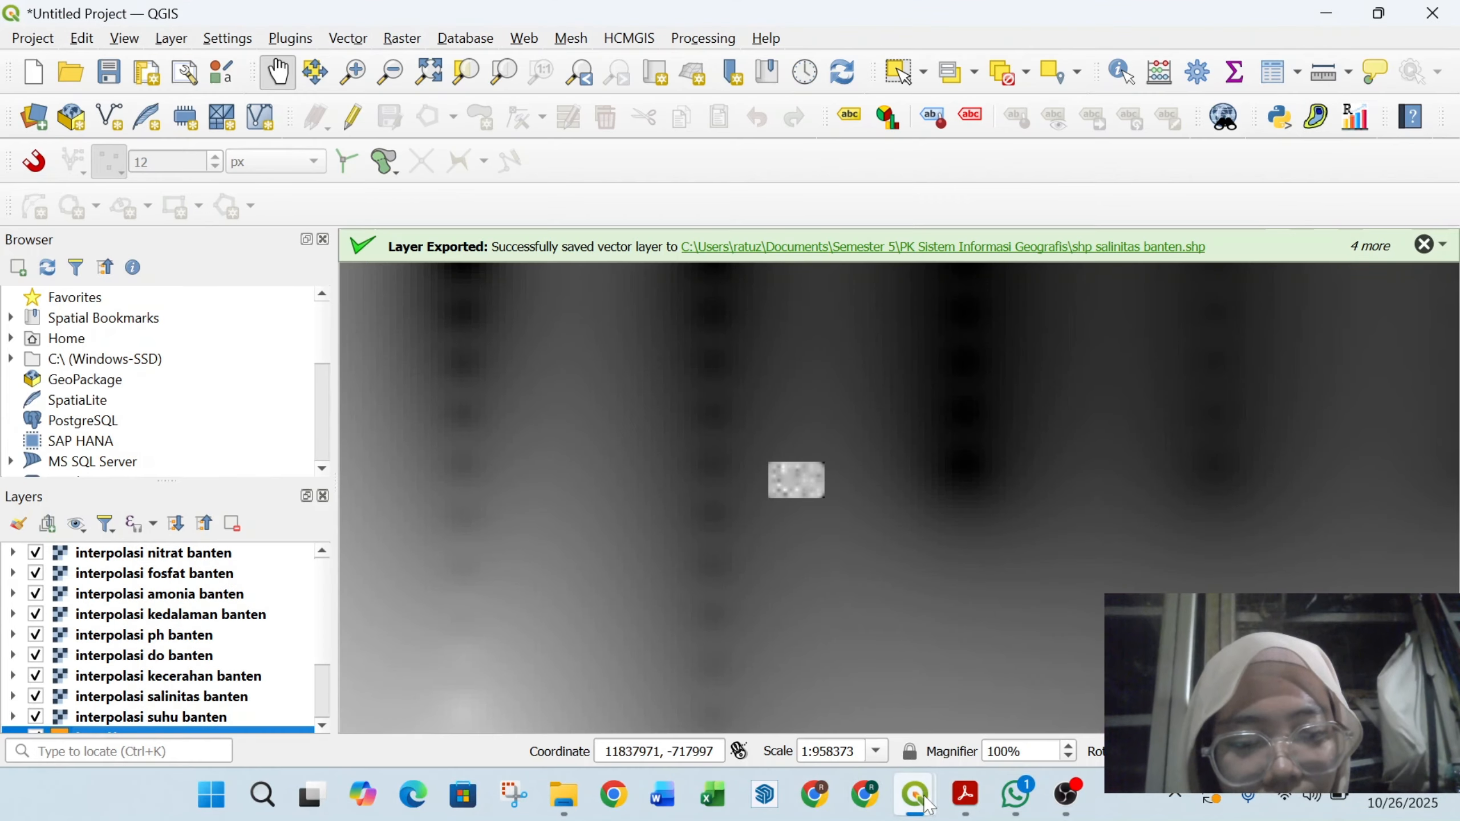
{"action": "mouse_move", "coordinate": [926, 804]}
{"action": "left_click", "coordinate": [1023, 673]}
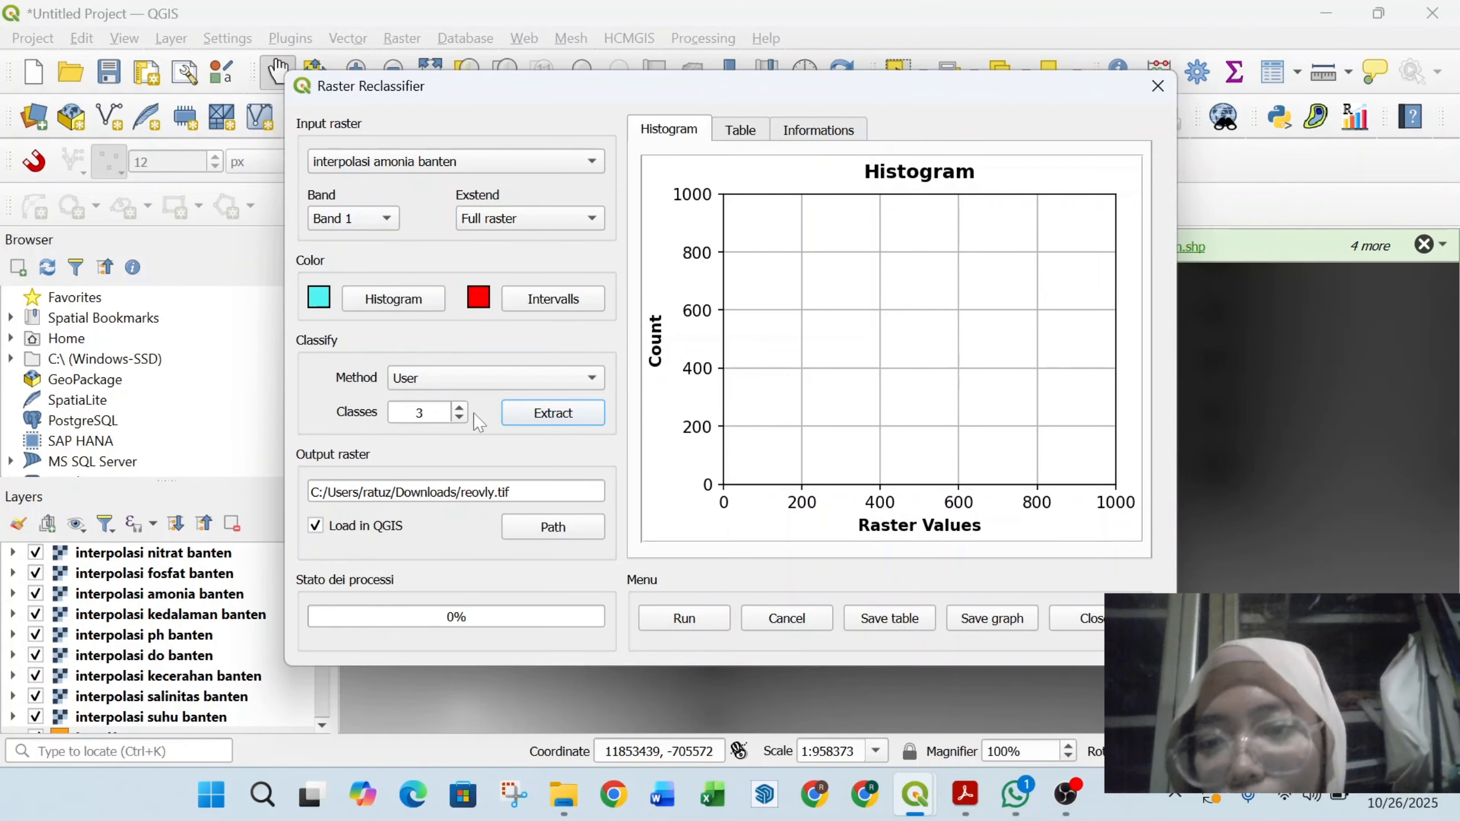
{"action": "left_click", "coordinate": [459, 419]}
{"action": "left_click", "coordinate": [532, 421]}
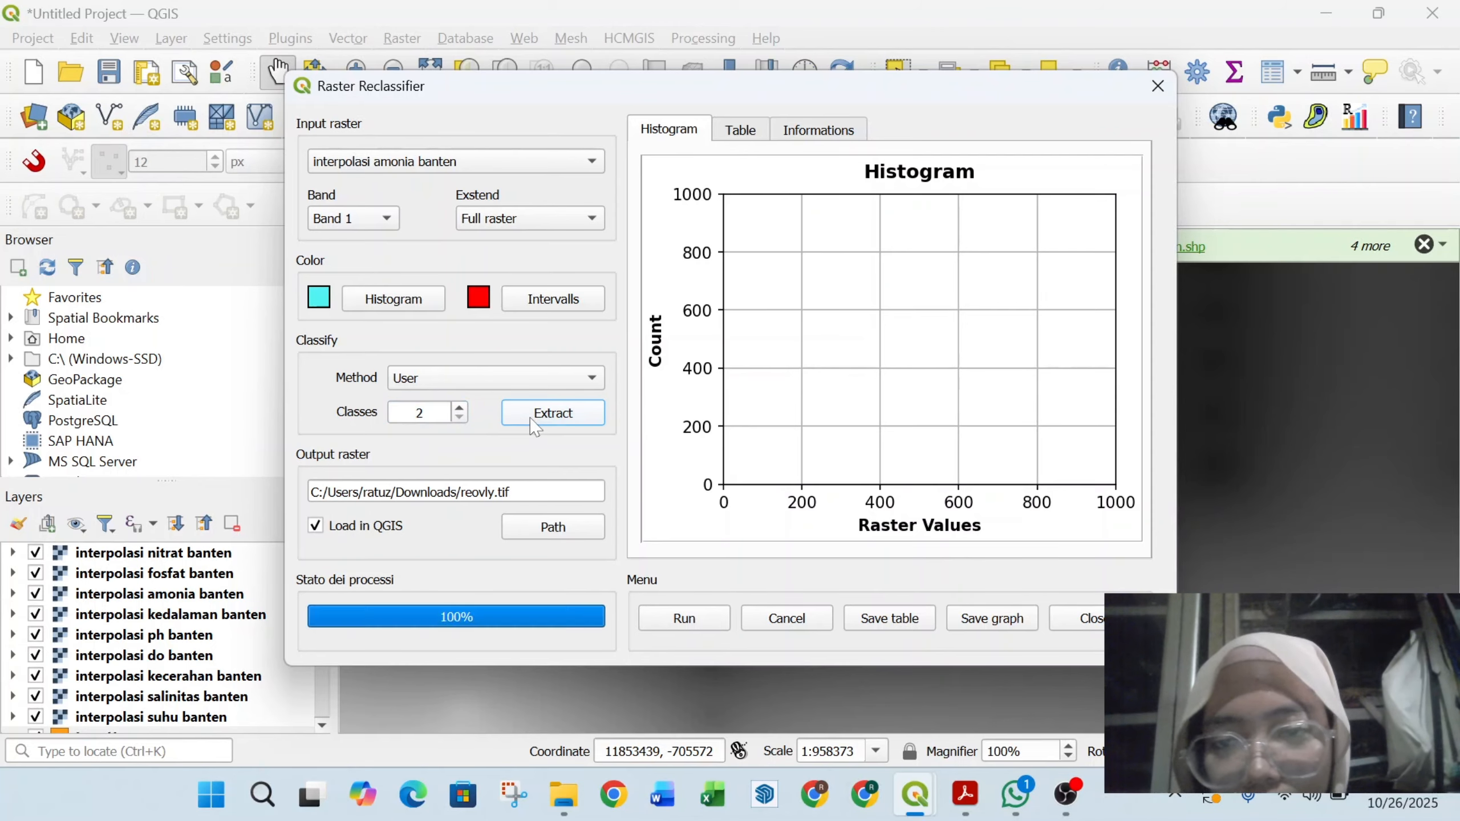
Step: Fill the amonia class table with the range 0.01 to 0.2 for class 1 and 0.2 to 0.59 for class 2
{"action": "left_click", "coordinate": [741, 131]}
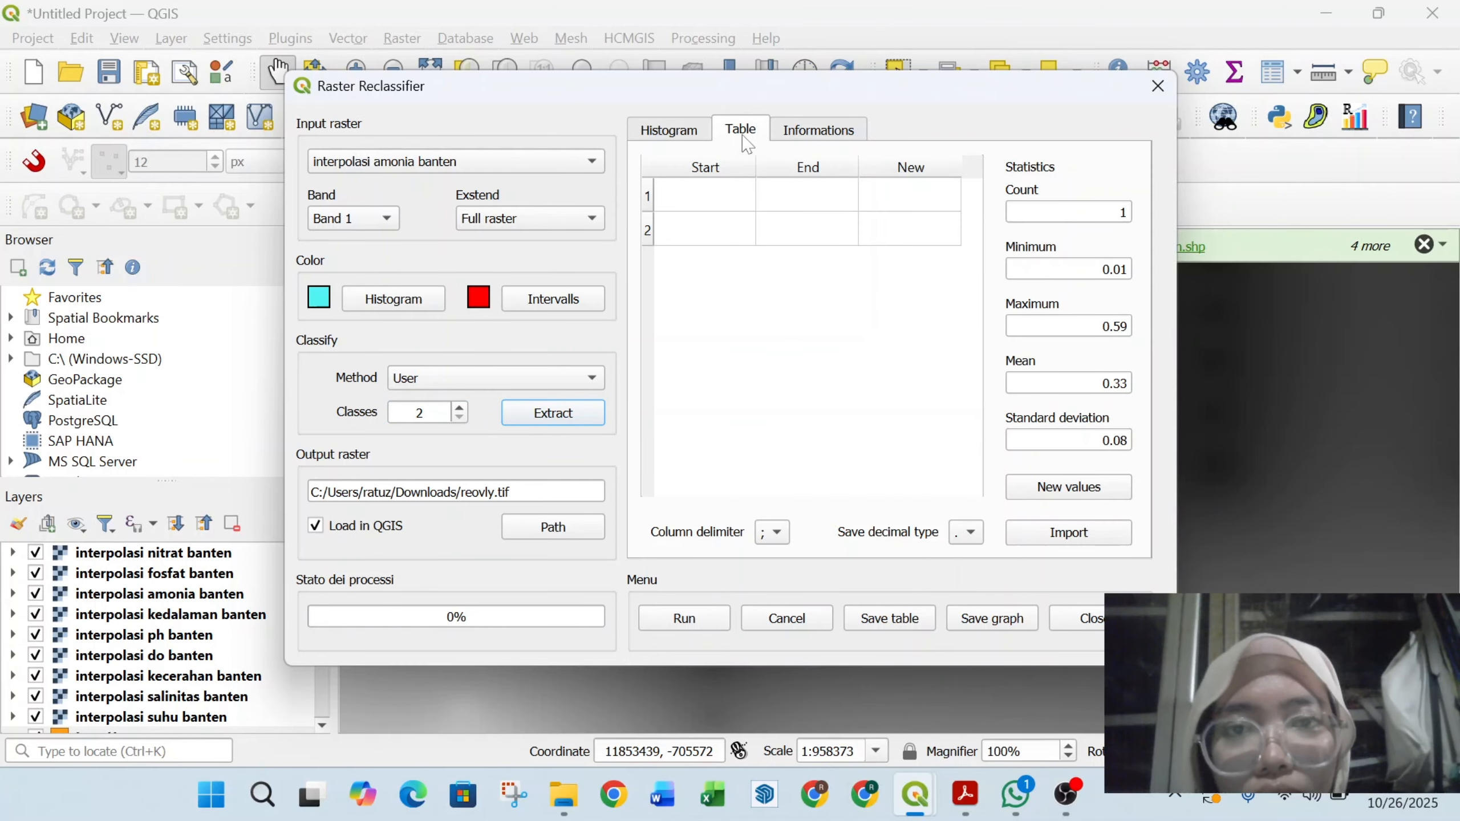
{"action": "left_click", "coordinate": [707, 204]}
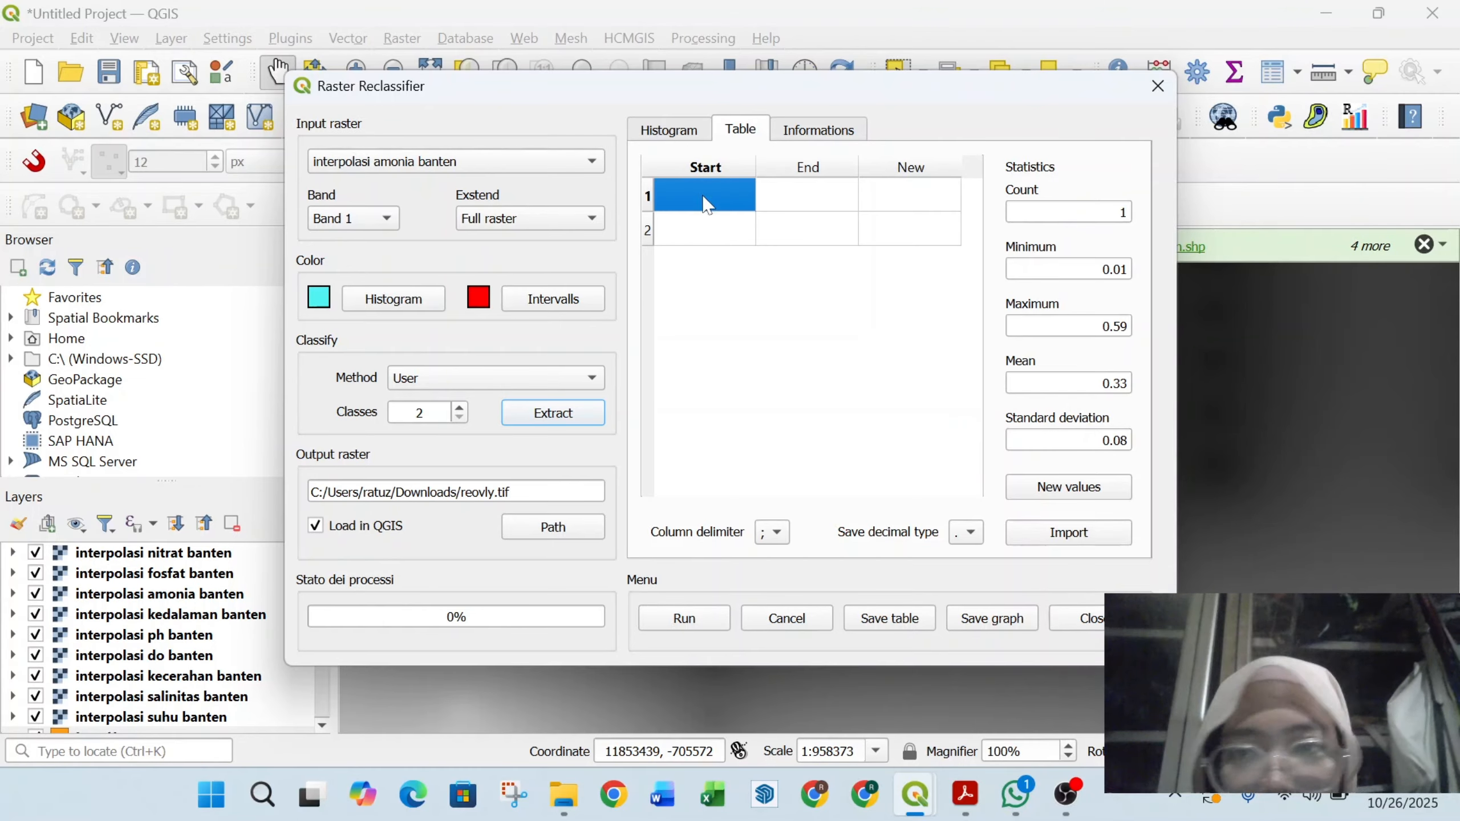
{"action": "type", "text": "0"}
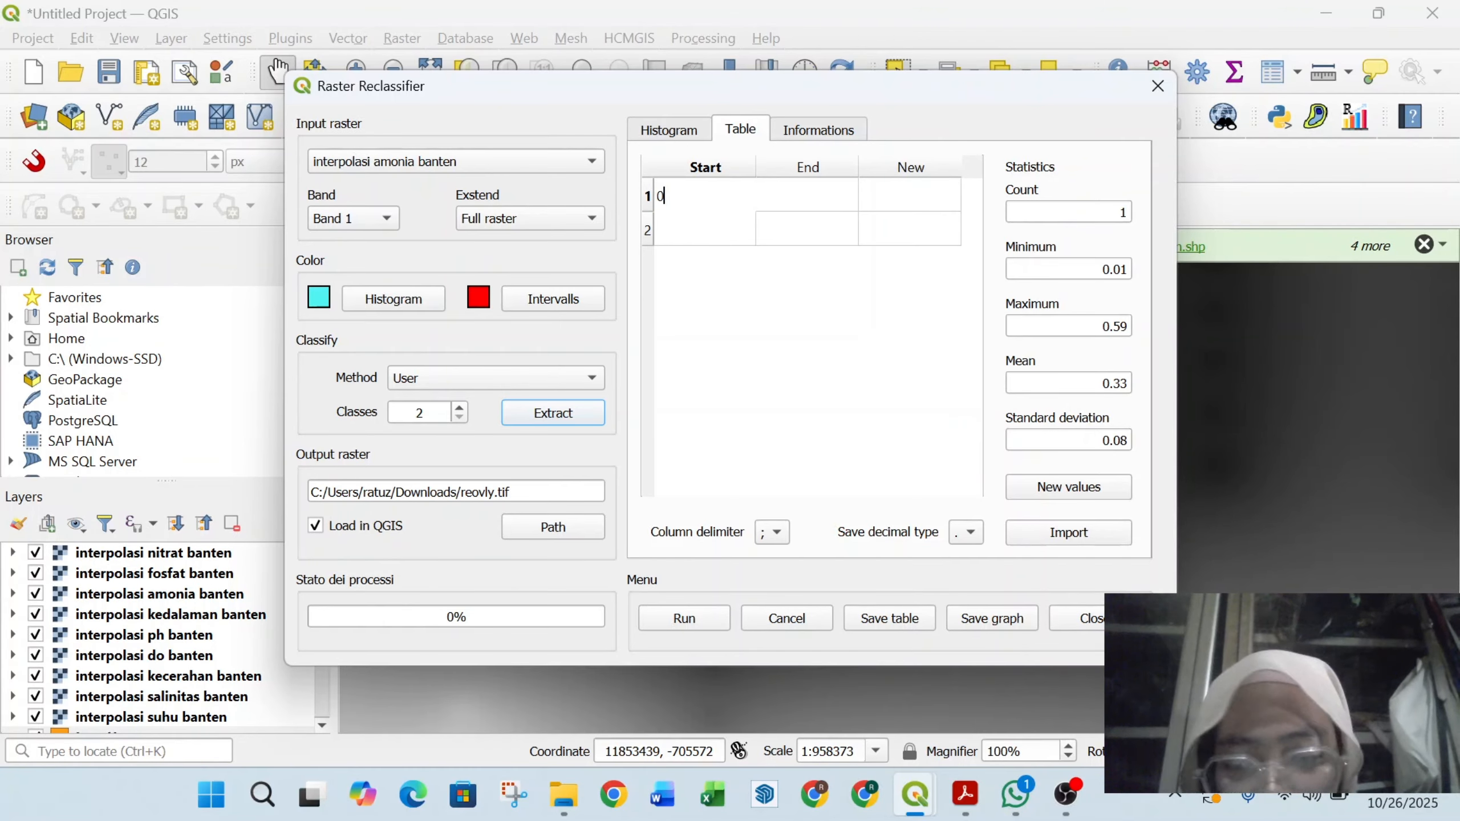
{"action": "type", "text": ".01"}
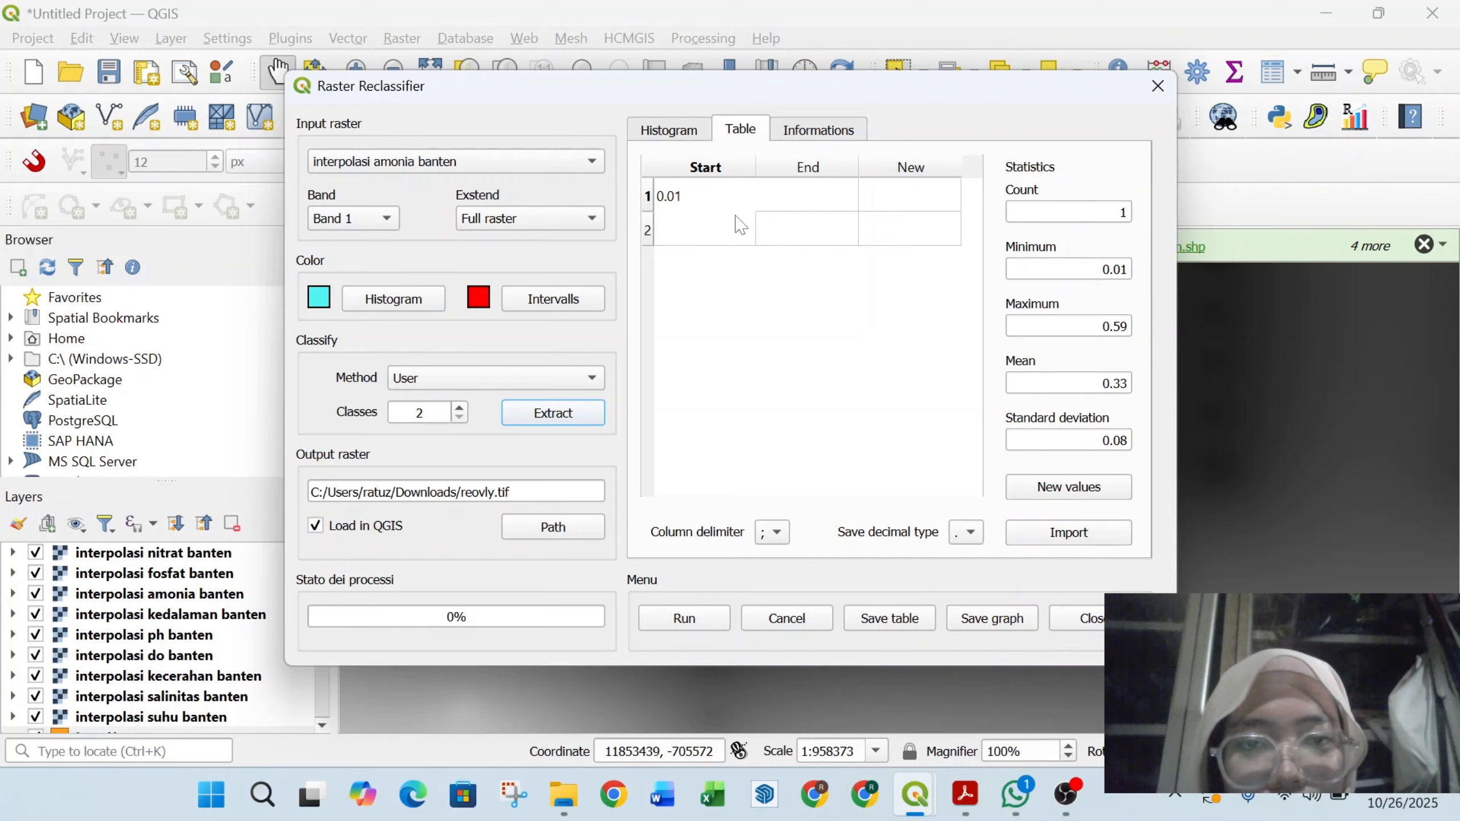
{"action": "left_click", "coordinate": [783, 233]}
{"action": "type", "text": "0.59"}
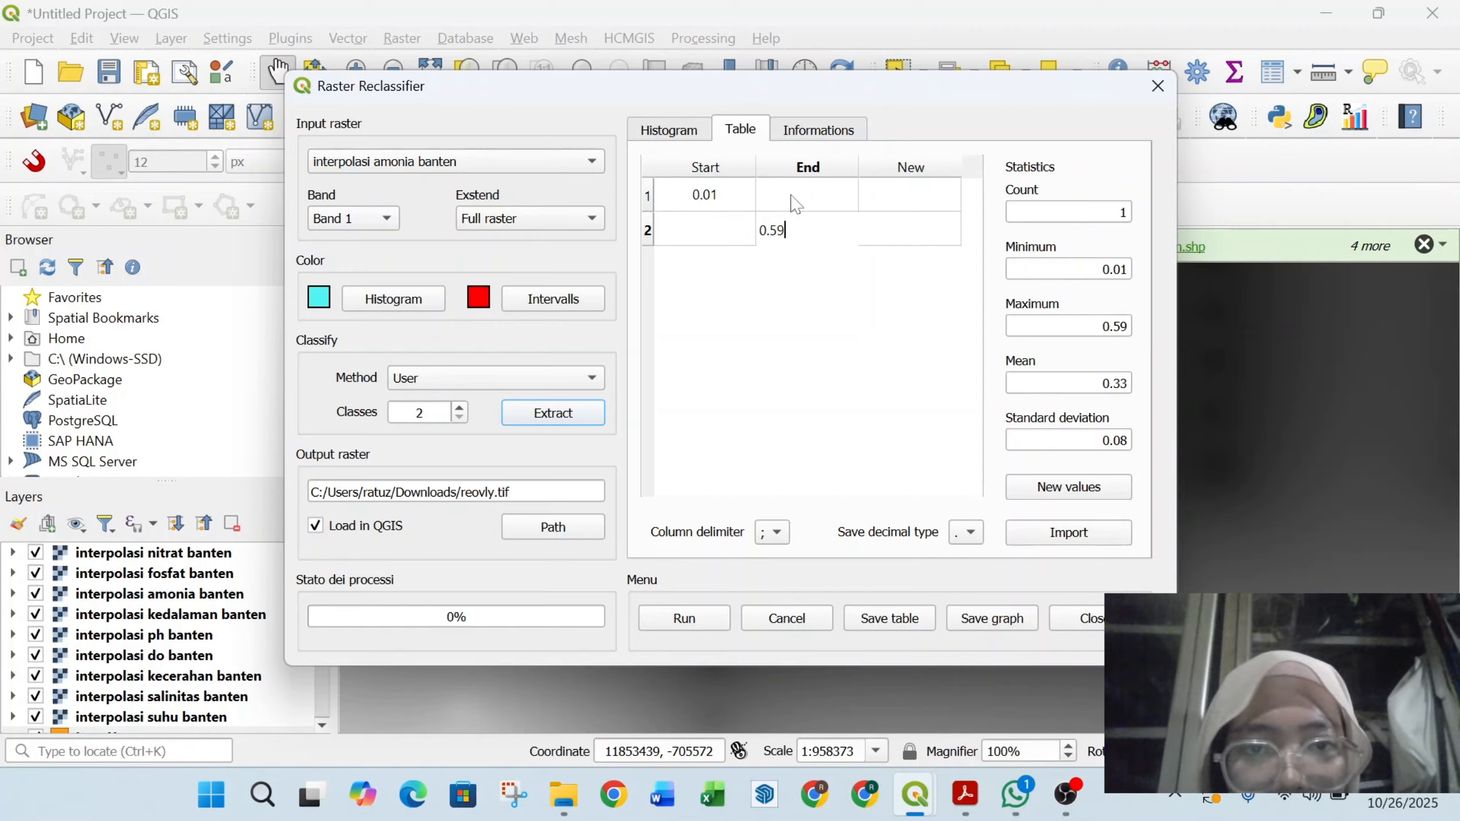
{"action": "left_click", "coordinate": [795, 203]}
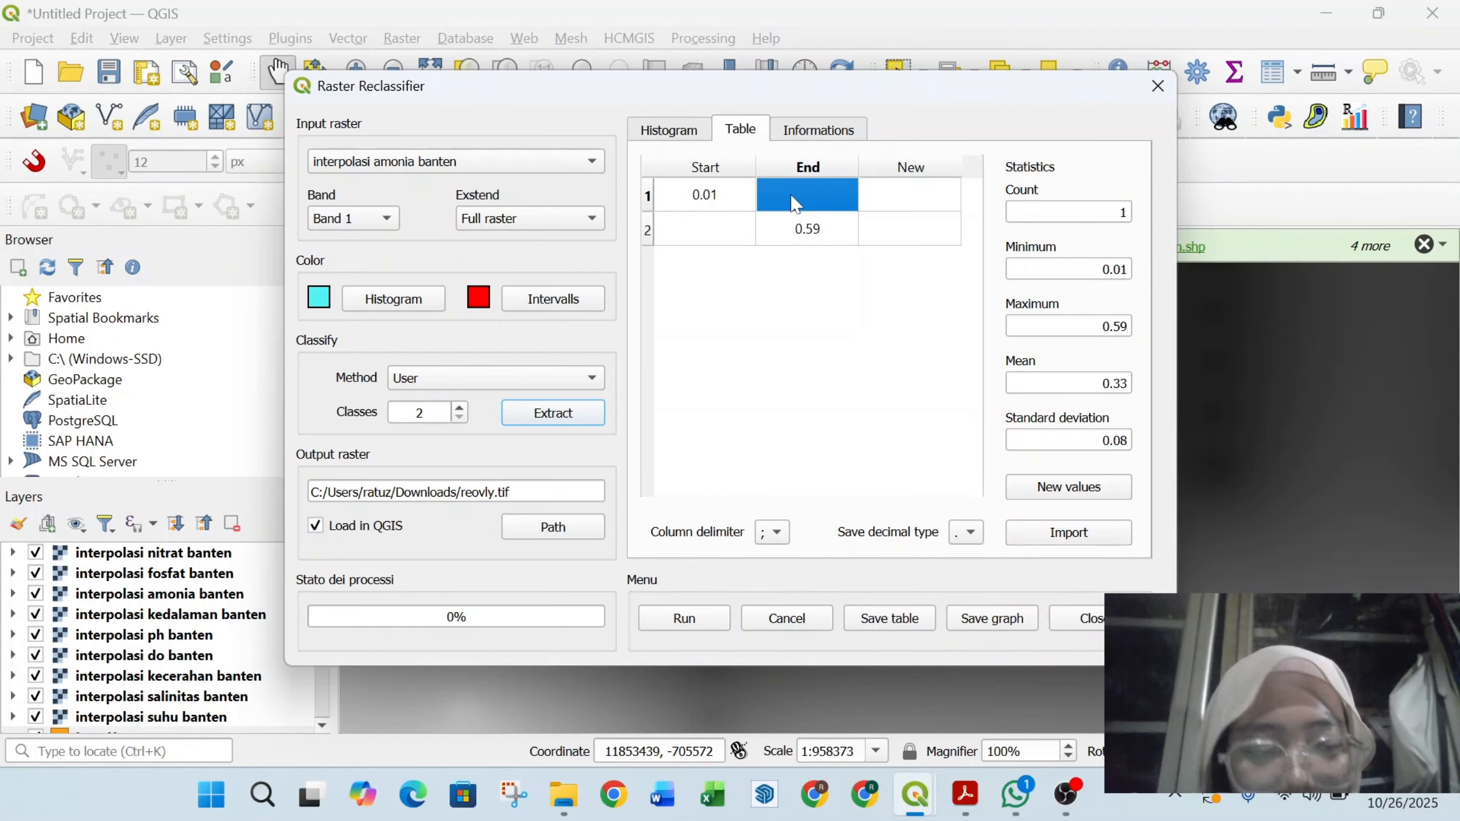
{"action": "type", "text": "0.2"}
{"action": "left_click", "coordinate": [720, 228]}
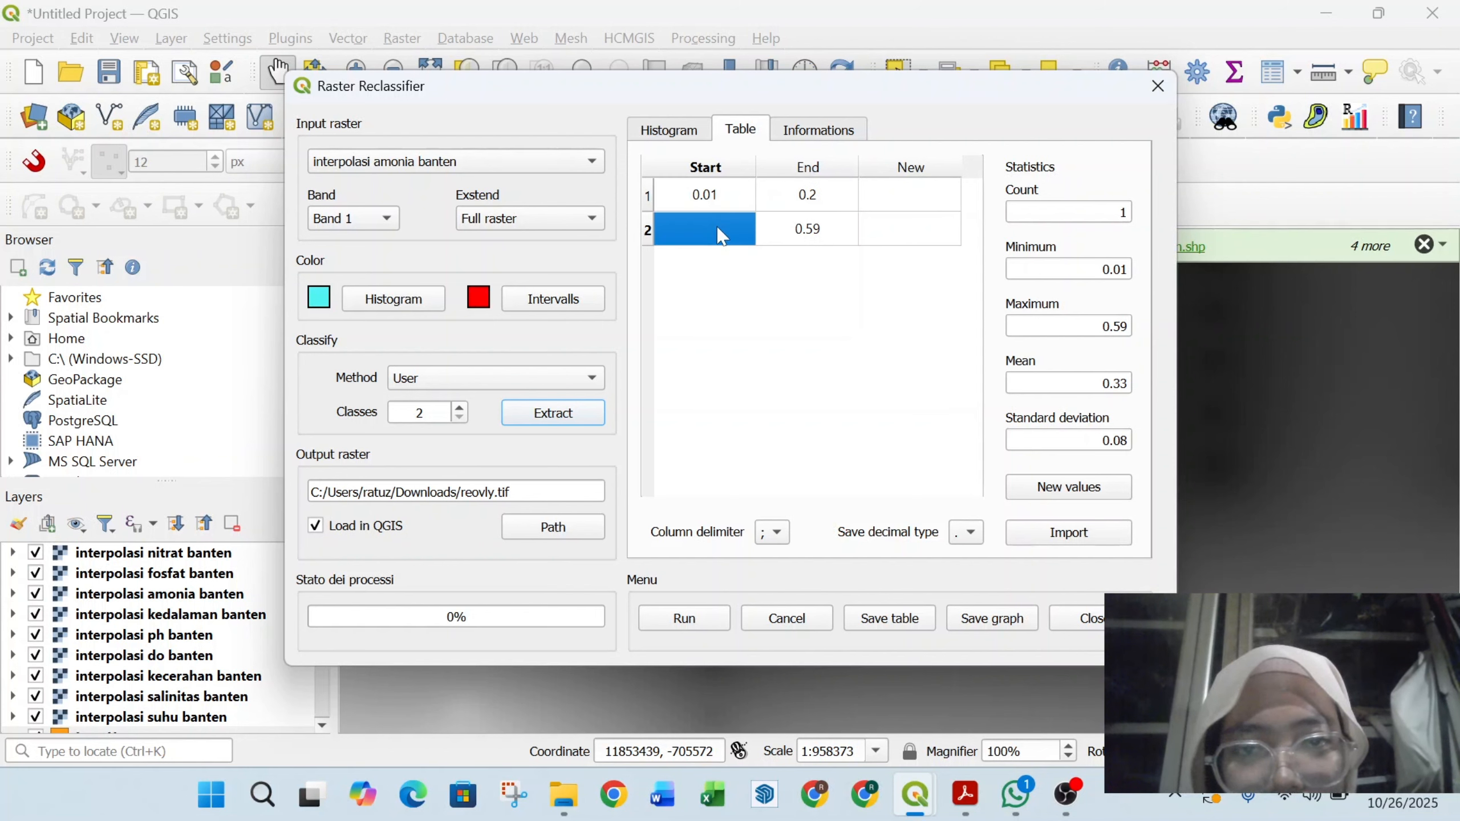
{"action": "type", "text": "0.2"}
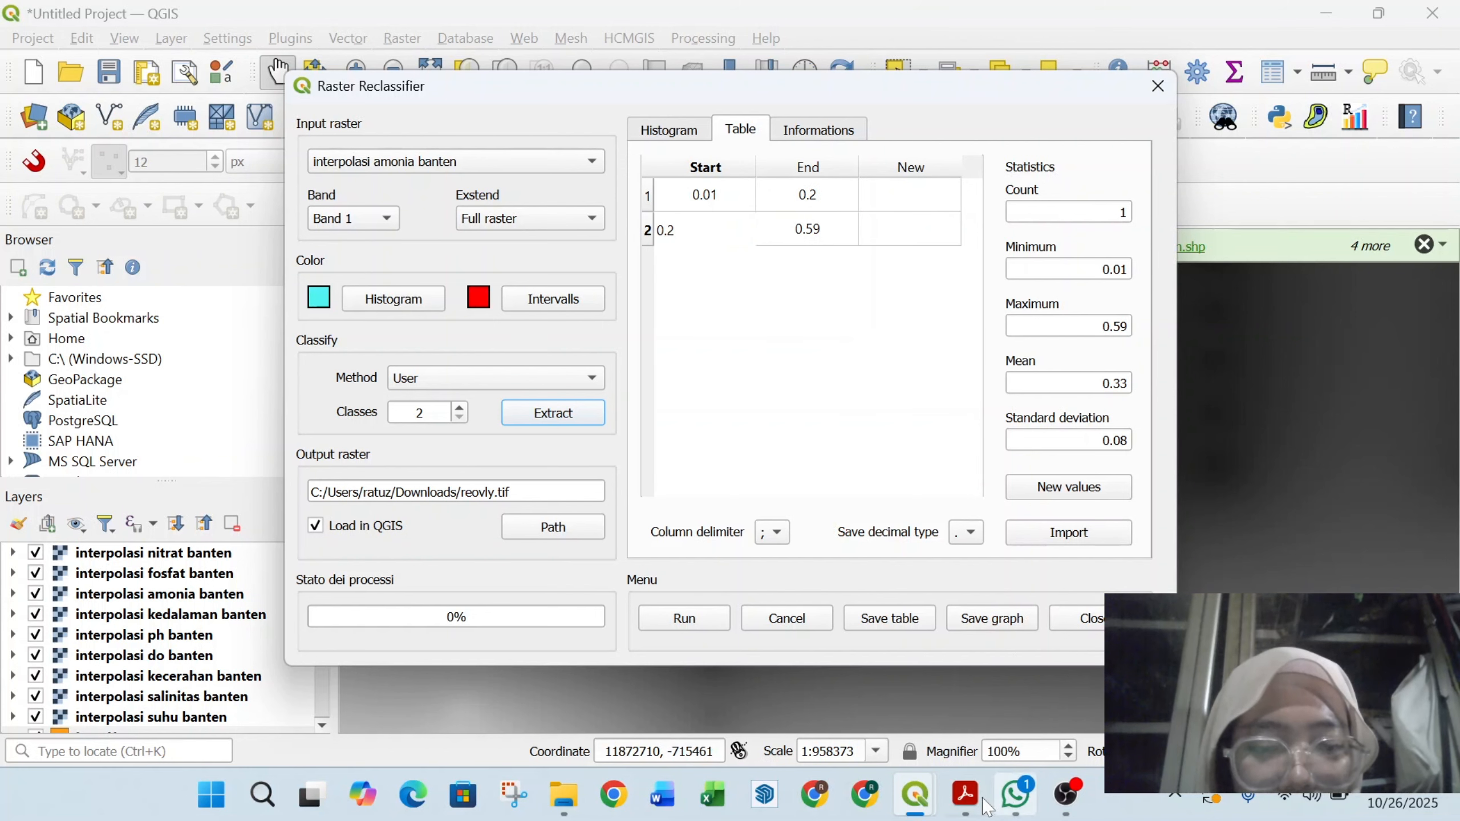
Step: Check the reference PDF and assign new value 2 to the first amonia class and 3 to the second
{"action": "left_click", "coordinate": [998, 719]}
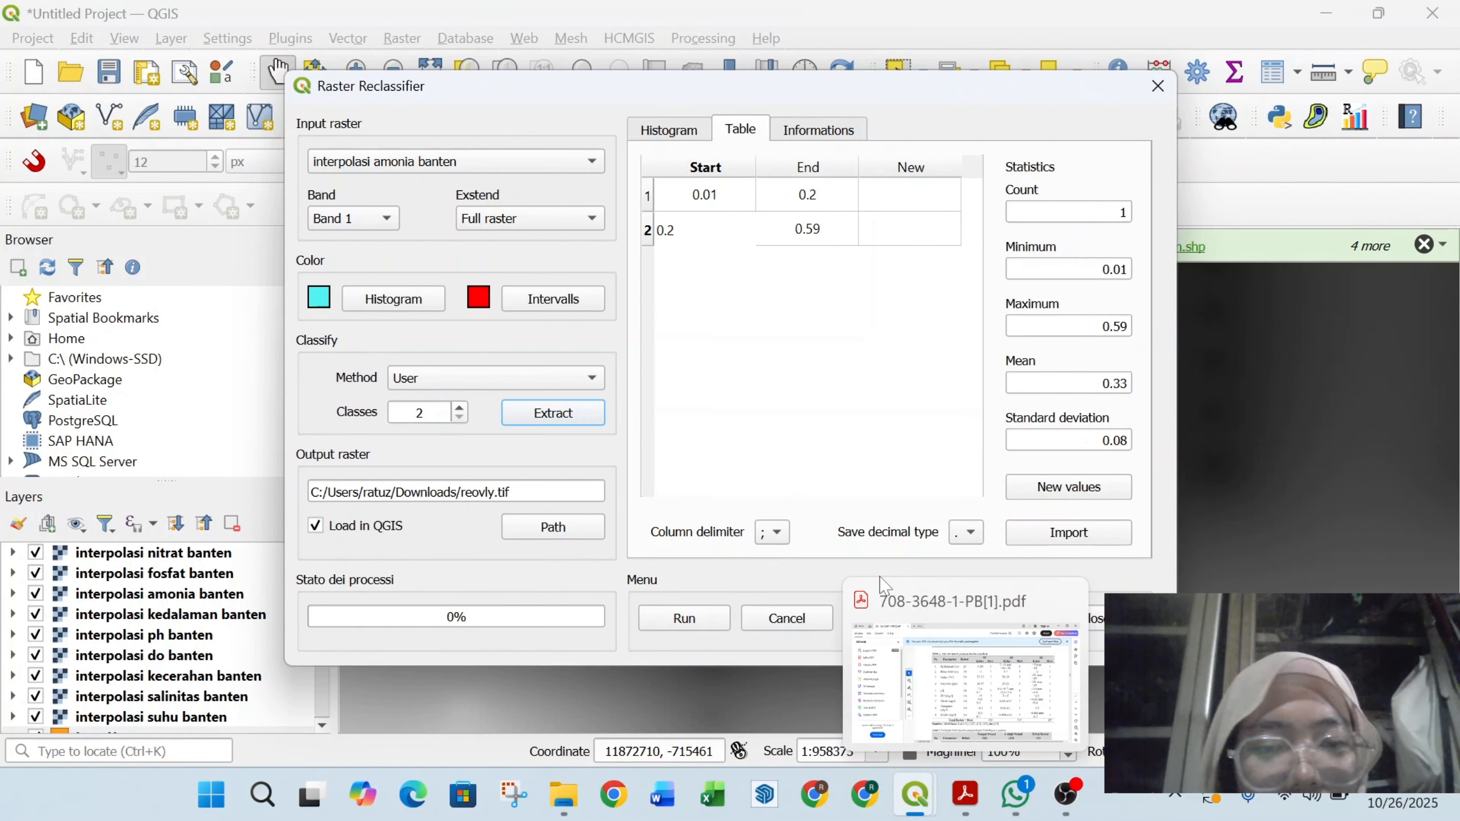
{"action": "left_click", "coordinate": [905, 199]}
{"action": "type", "text": "2"}
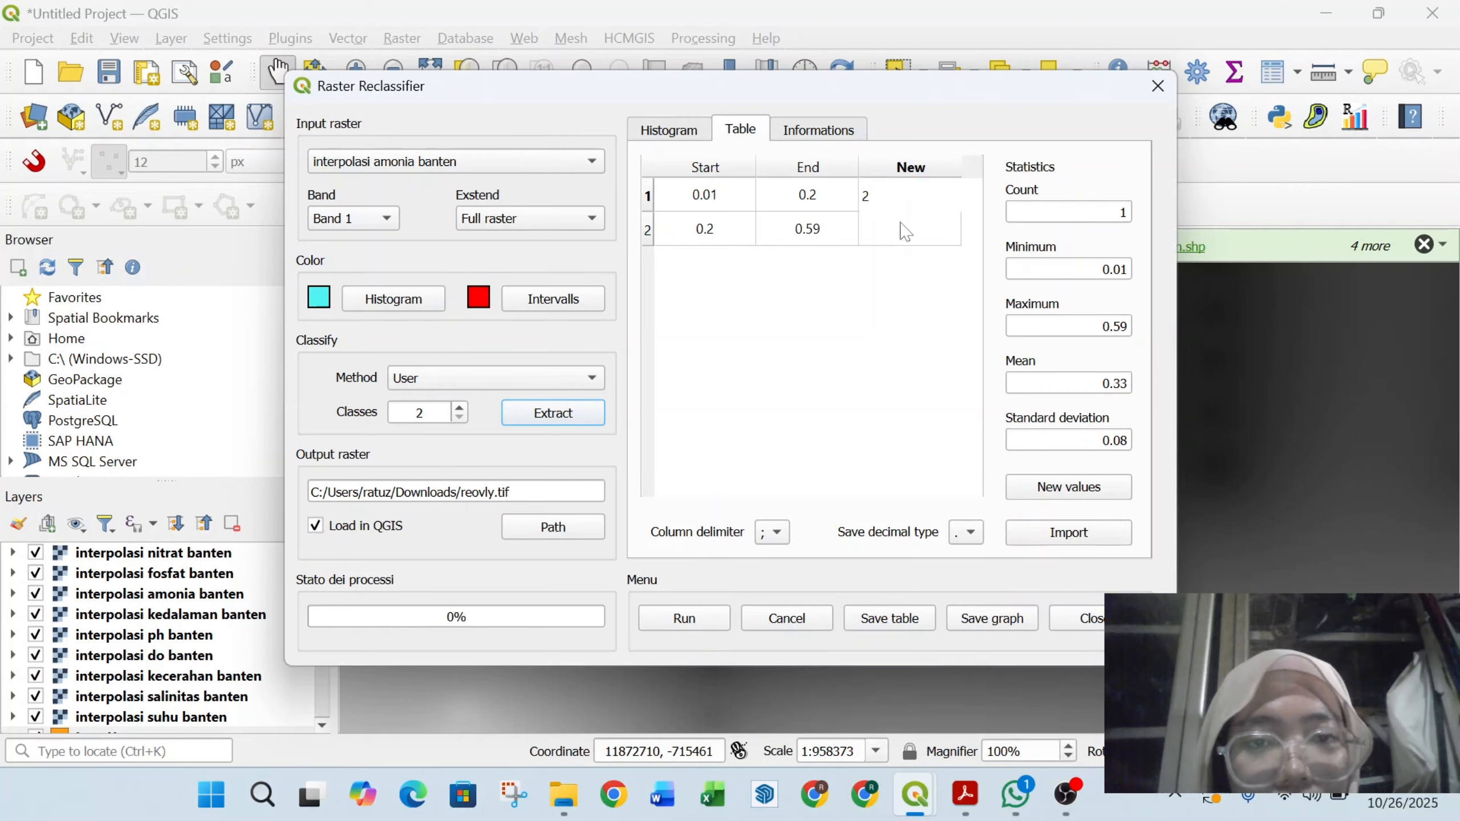
{"action": "left_click", "coordinate": [905, 229]}
{"action": "type", "text": "3"}
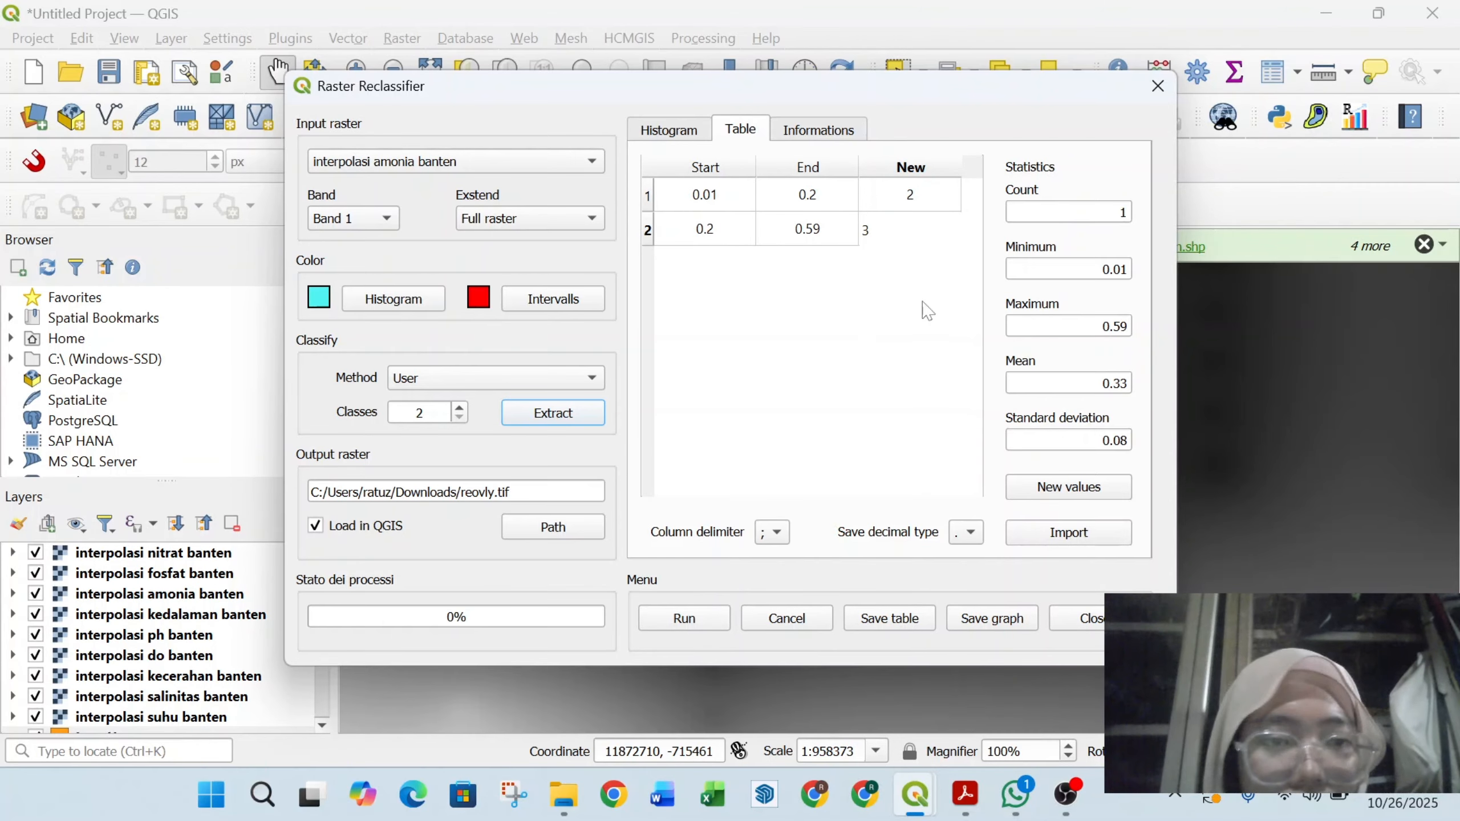
Step: Set the amonia output raster's file name to rc amonia in the PK Sistem Informasi Geografis folder and run the reclassification
{"action": "left_click", "coordinate": [549, 532]}
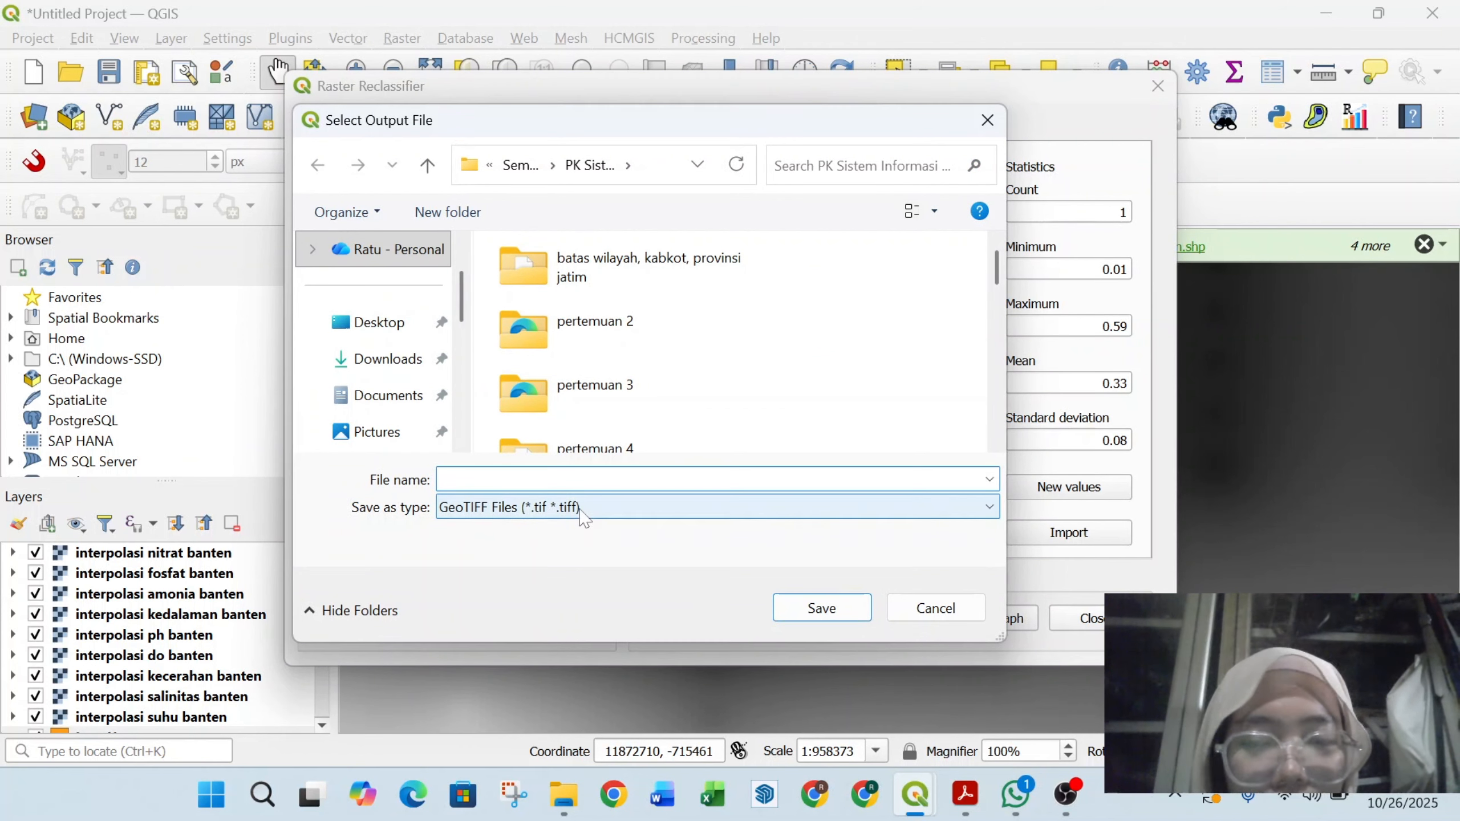
{"action": "type", "text": "r"}
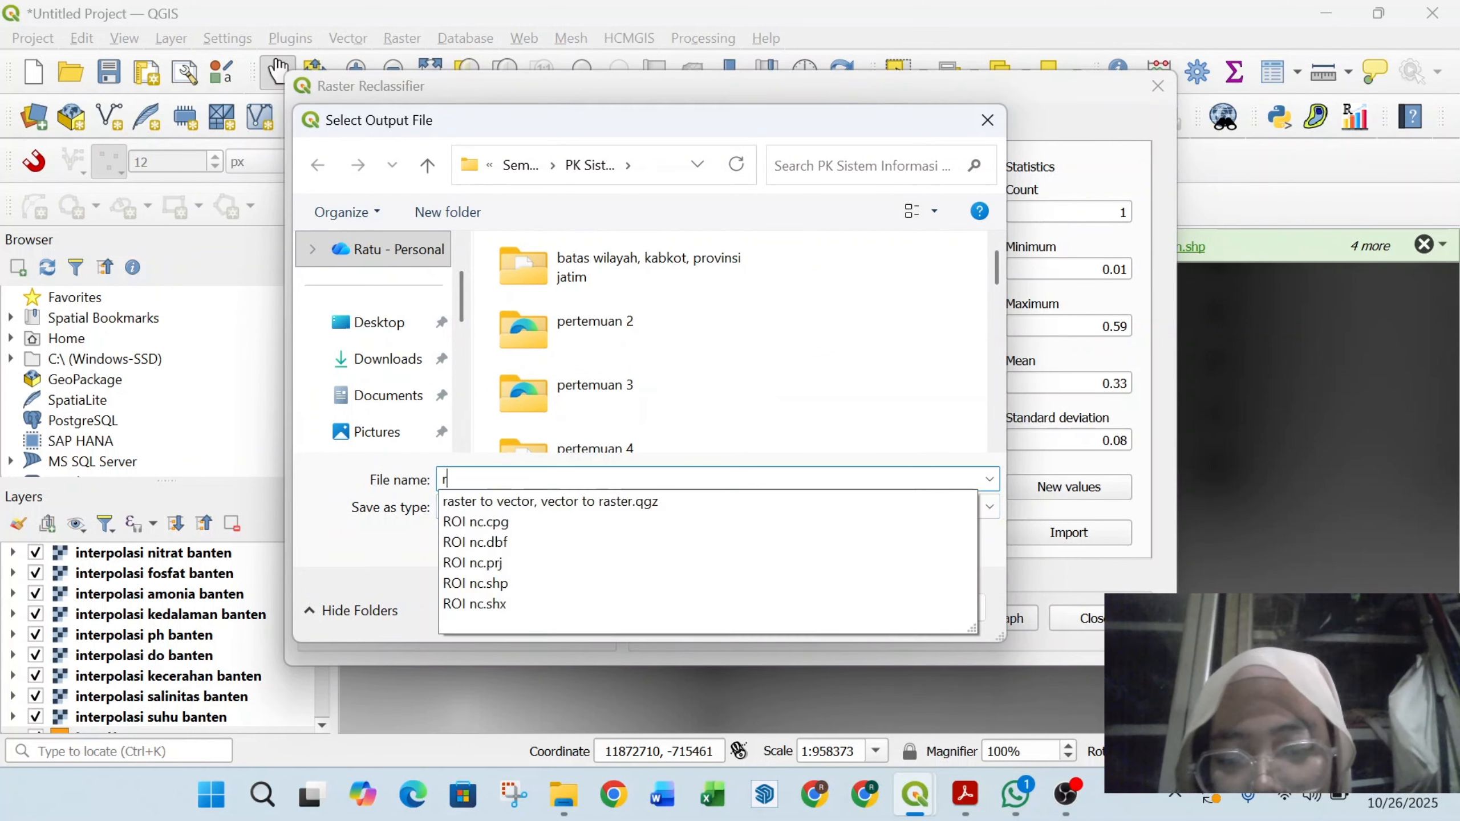
{"action": "type", "text": "eamo"}
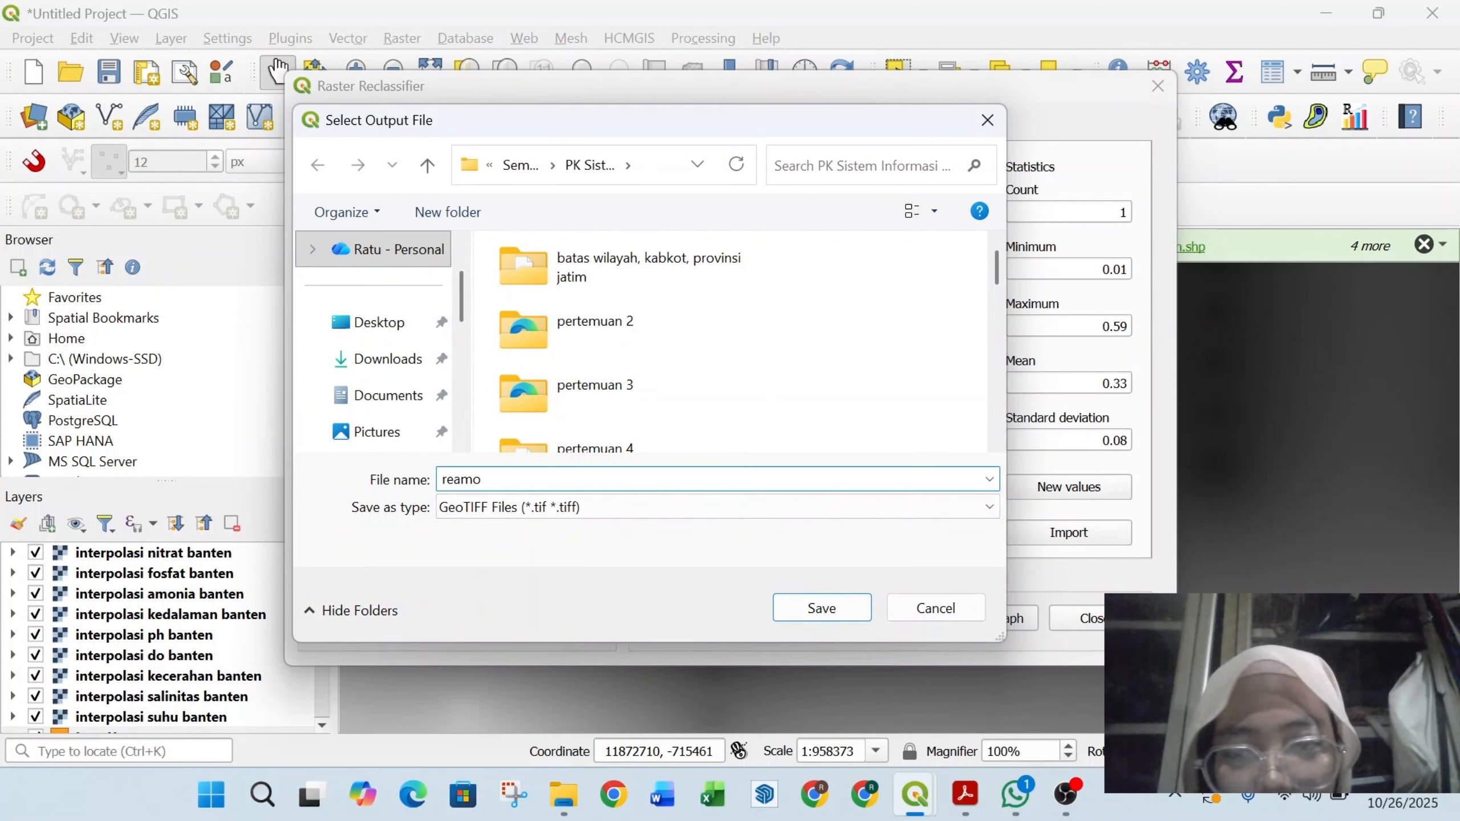
{"action": "key", "text": "BackSpace"}
{"action": "key", "text": "BackSpace"}
{"action": "key", "text": "BackSpace"}
{"action": "key", "text": "BackSpace"}
{"action": "type", "text": "c"}
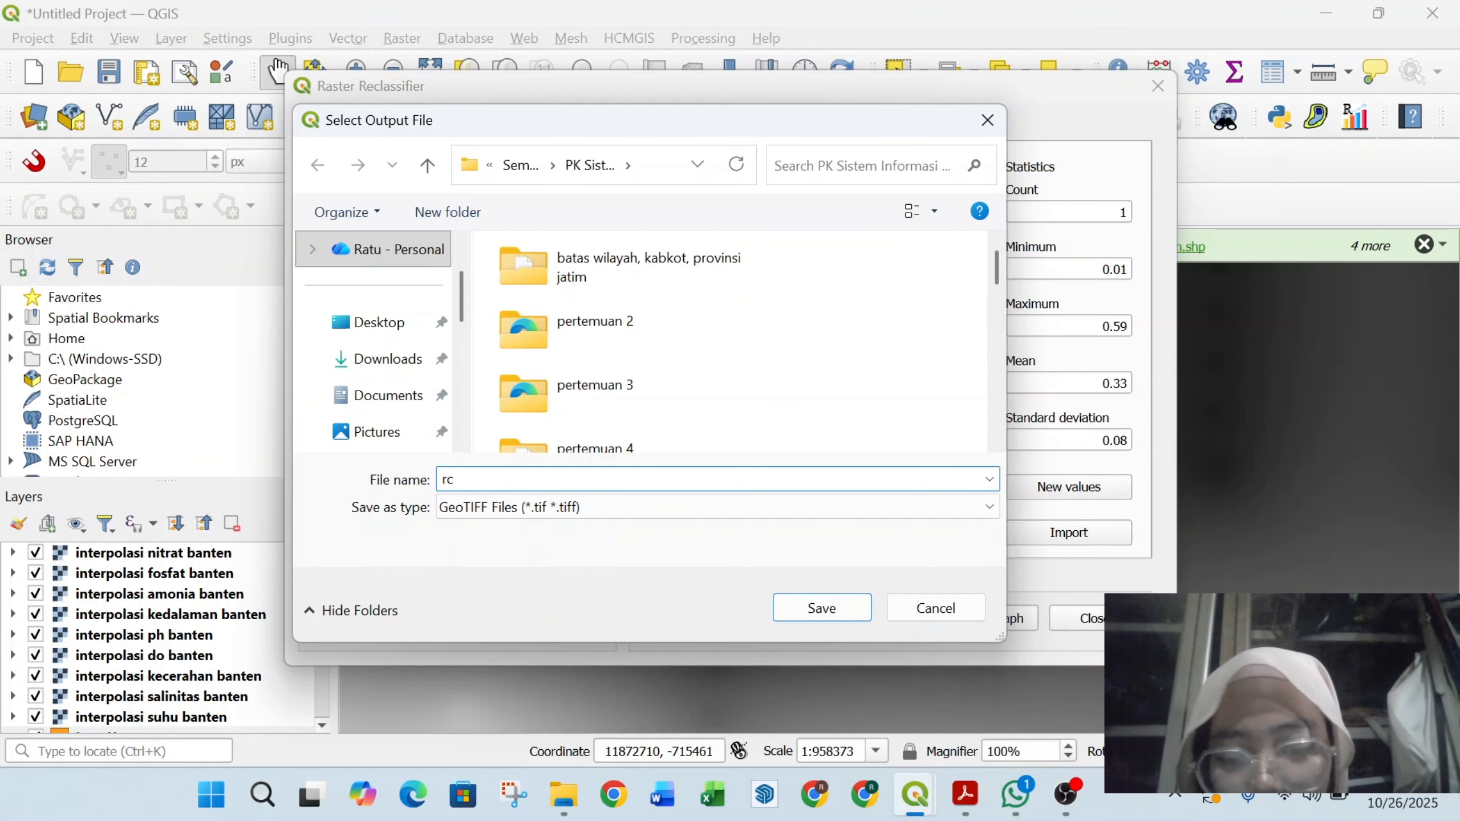
{"action": "type", "text": " amonia"}
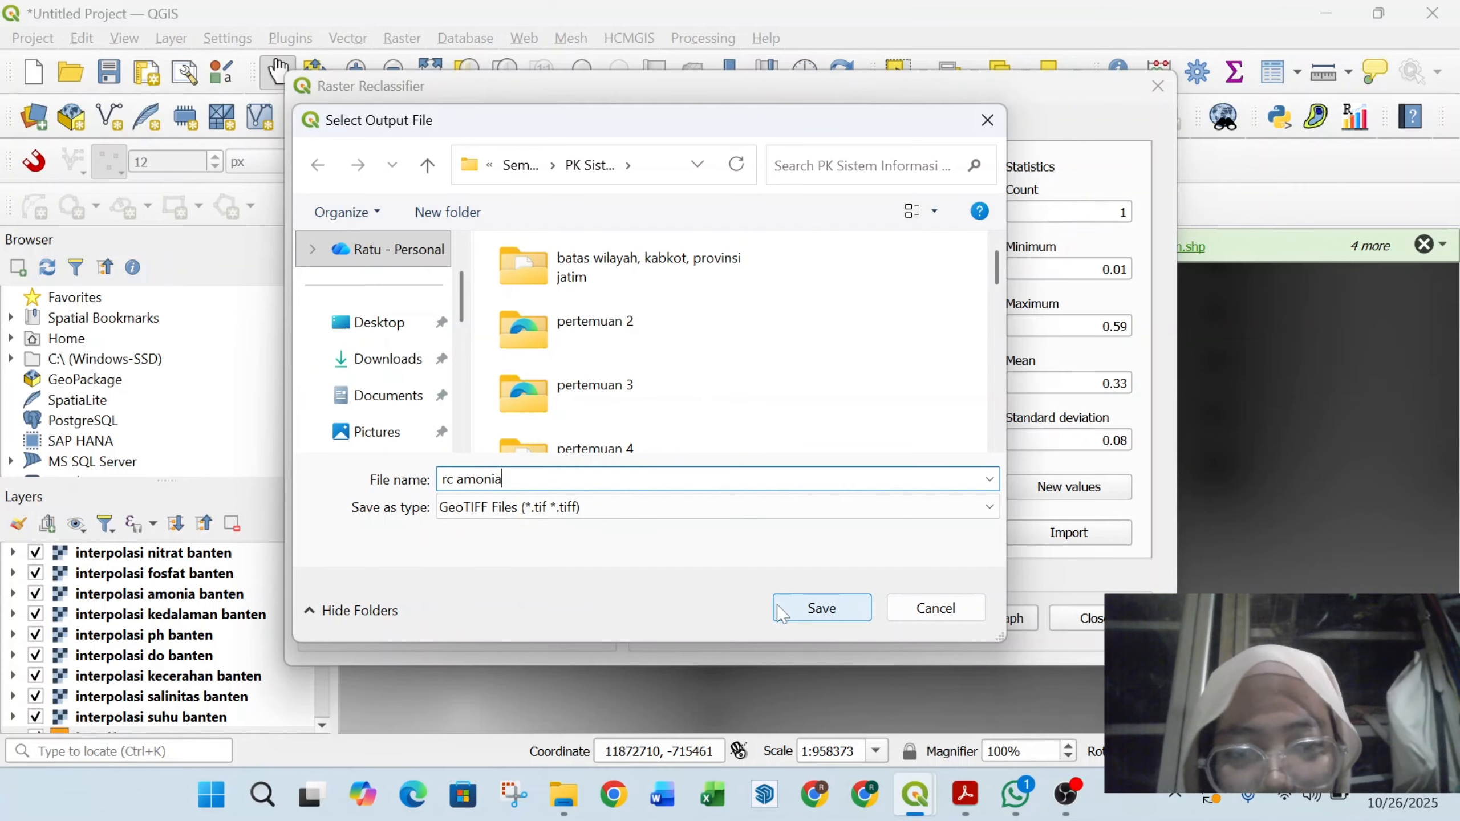
{"action": "left_click", "coordinate": [782, 614]}
{"action": "left_click", "coordinate": [693, 622]}
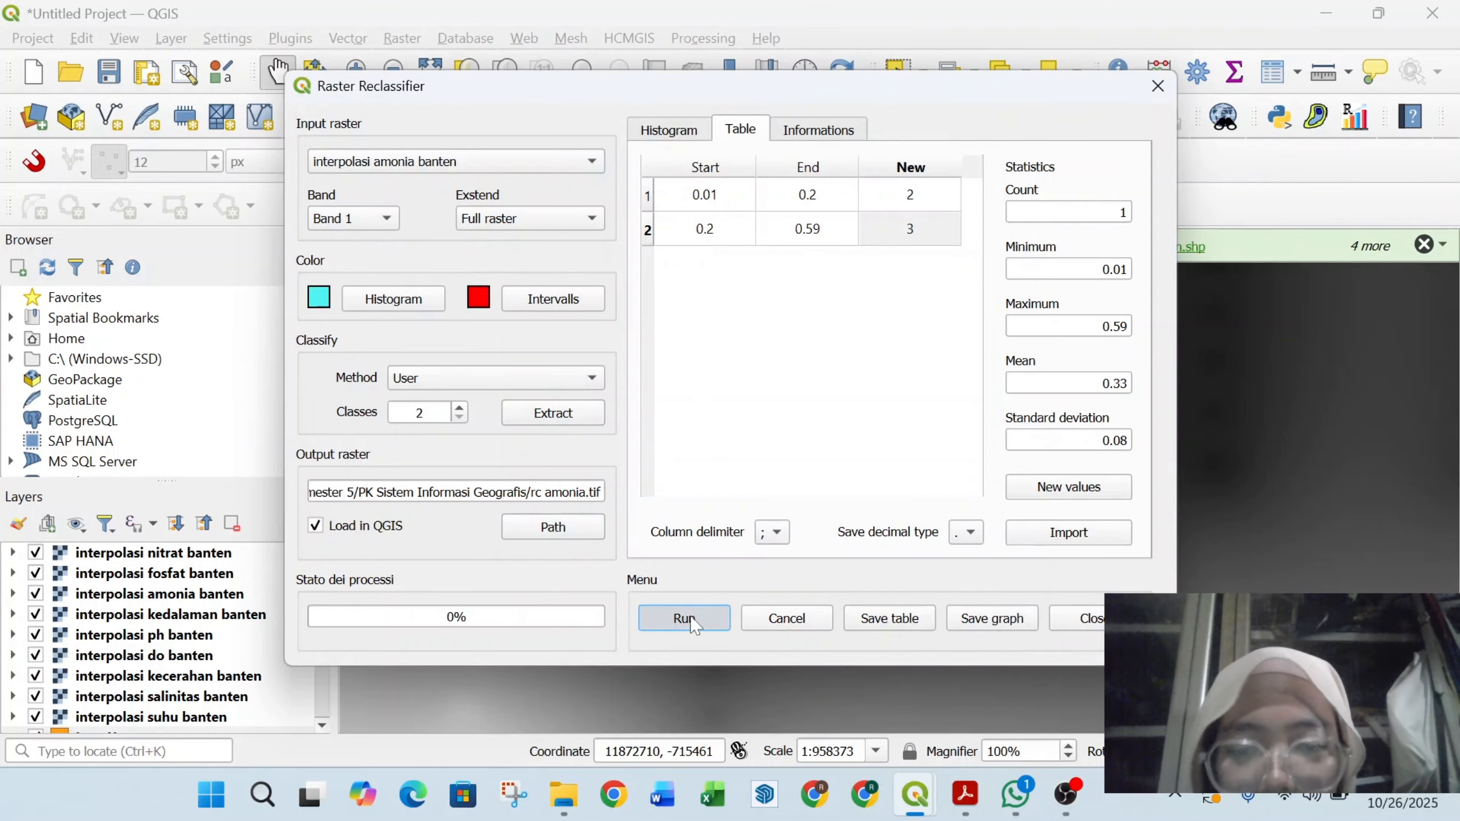
{"action": "left_click", "coordinate": [869, 418]}
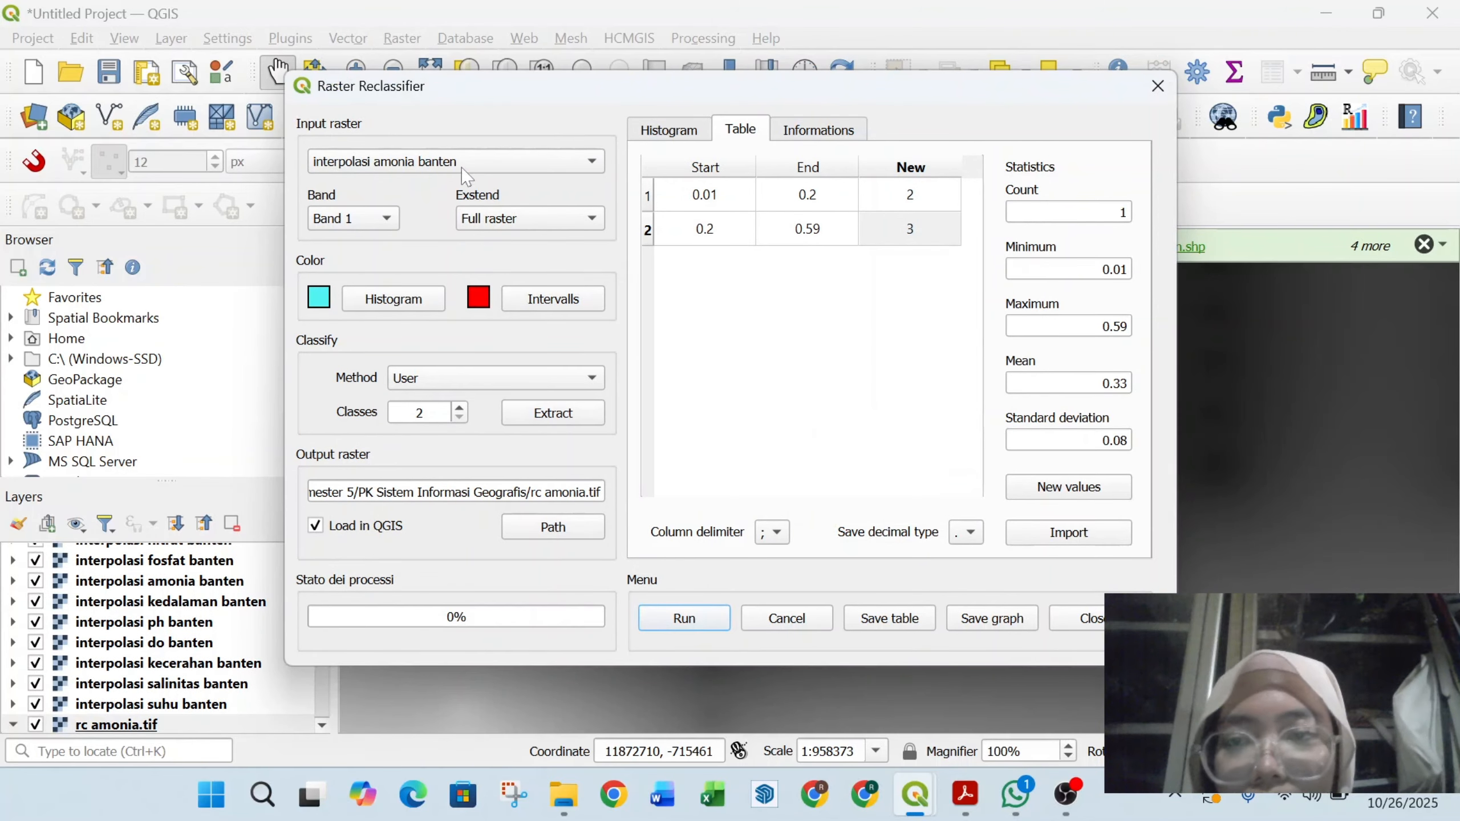
Step: Choose interpolasi do banten as the input raster and extract its two classes
{"action": "left_click", "coordinate": [480, 163]}
{"action": "left_click", "coordinate": [481, 187]}
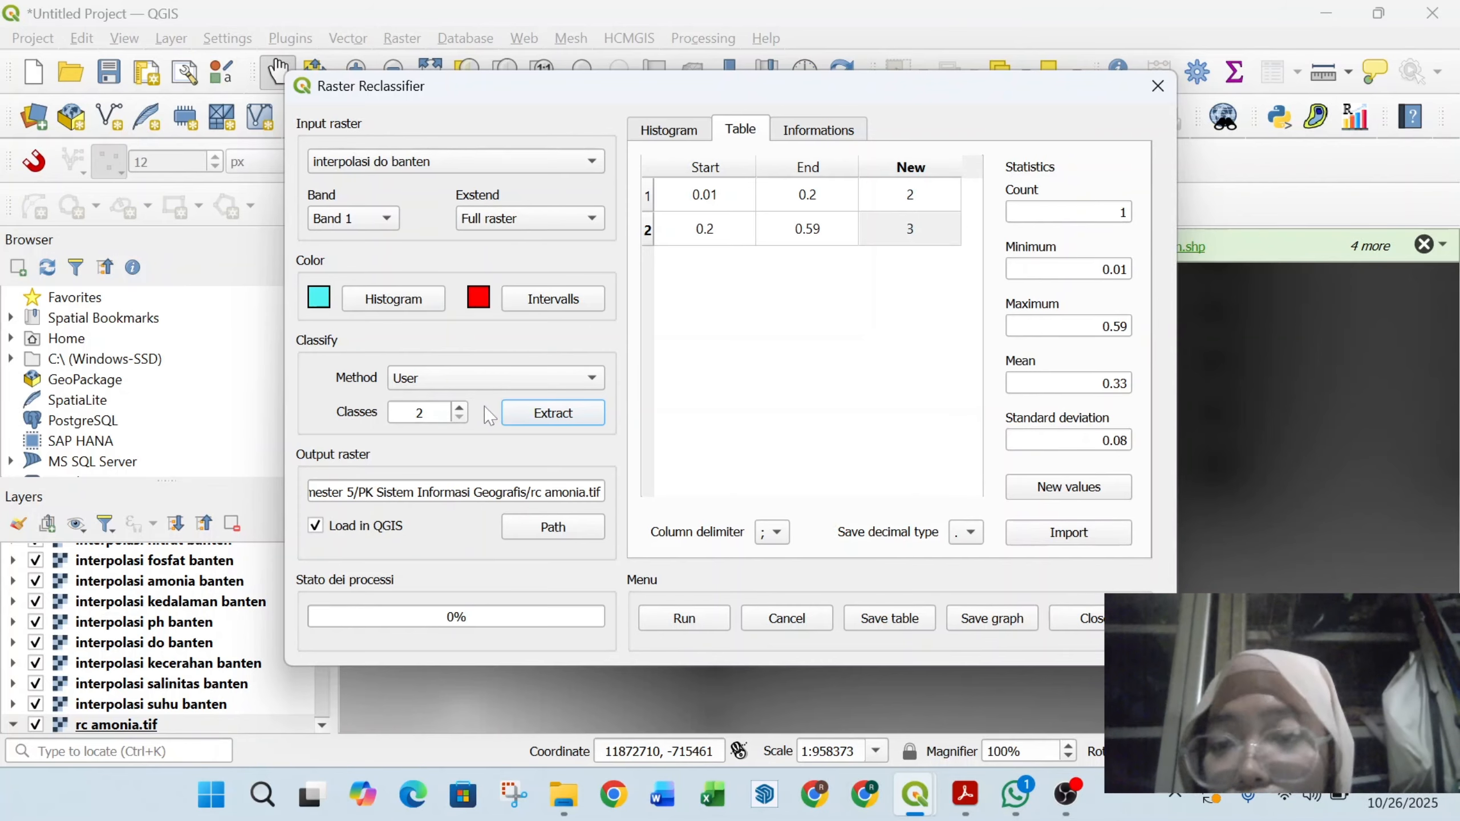
{"action": "left_click", "coordinate": [520, 413]}
Step: Fill the DO class table with the range 3.33 to 5.00 for class 1 and 5.00 to 8.88 for class 2
{"action": "left_click", "coordinate": [709, 199]}
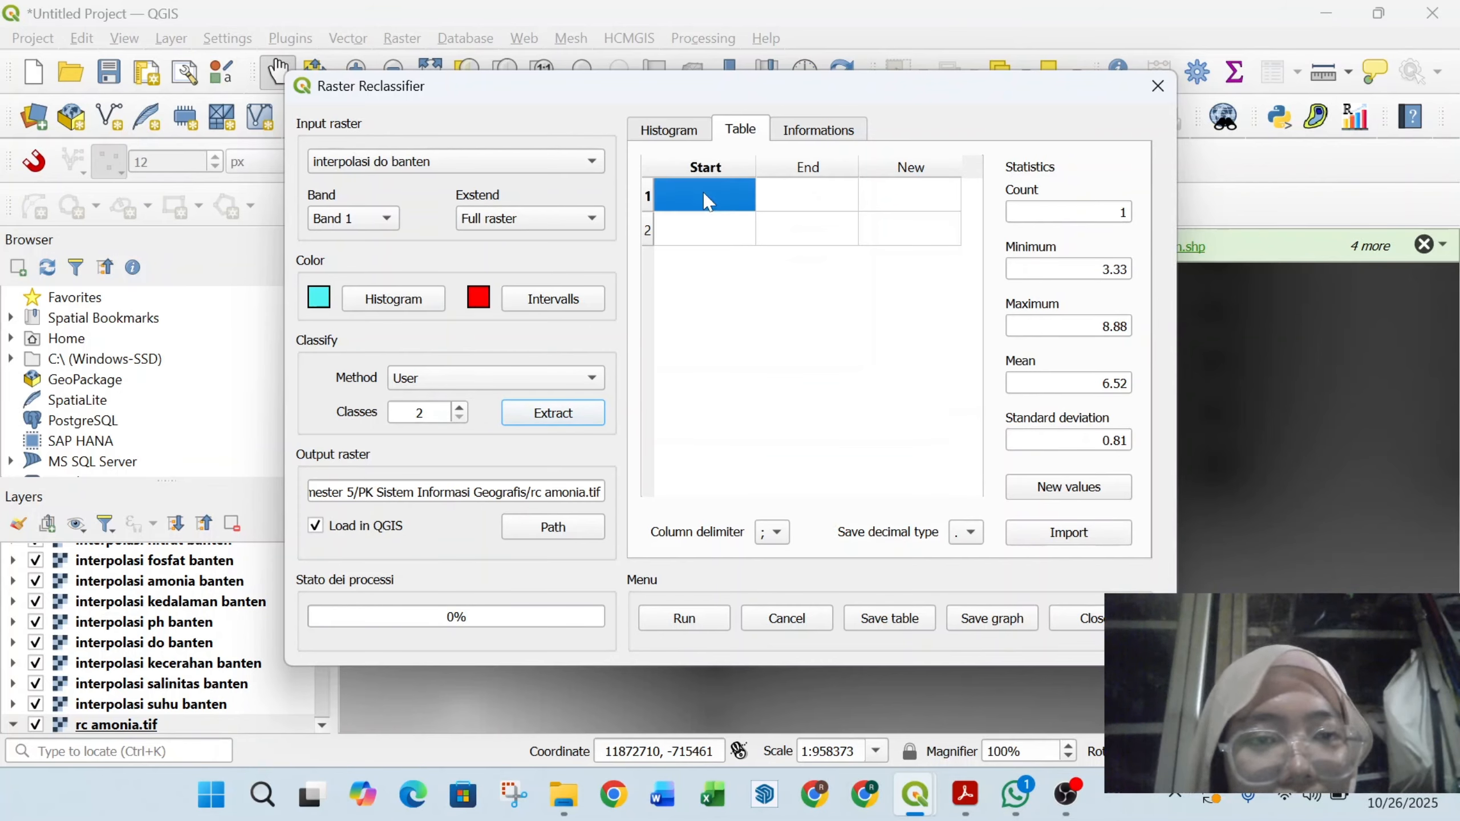
{"action": "type", "text": "3.33"}
{"action": "left_click", "coordinate": [780, 242]}
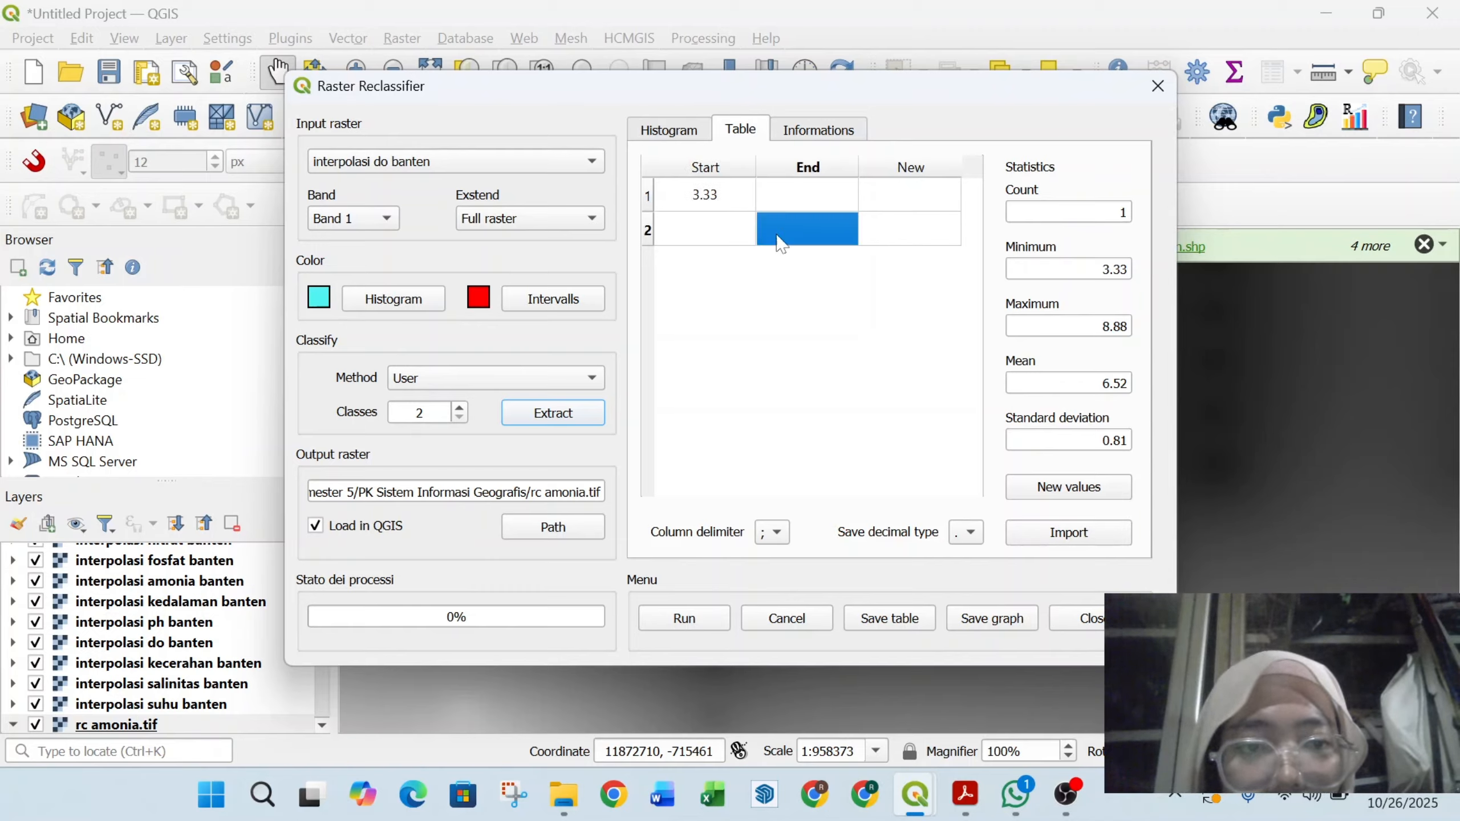
{"action": "type", "text": "8"}
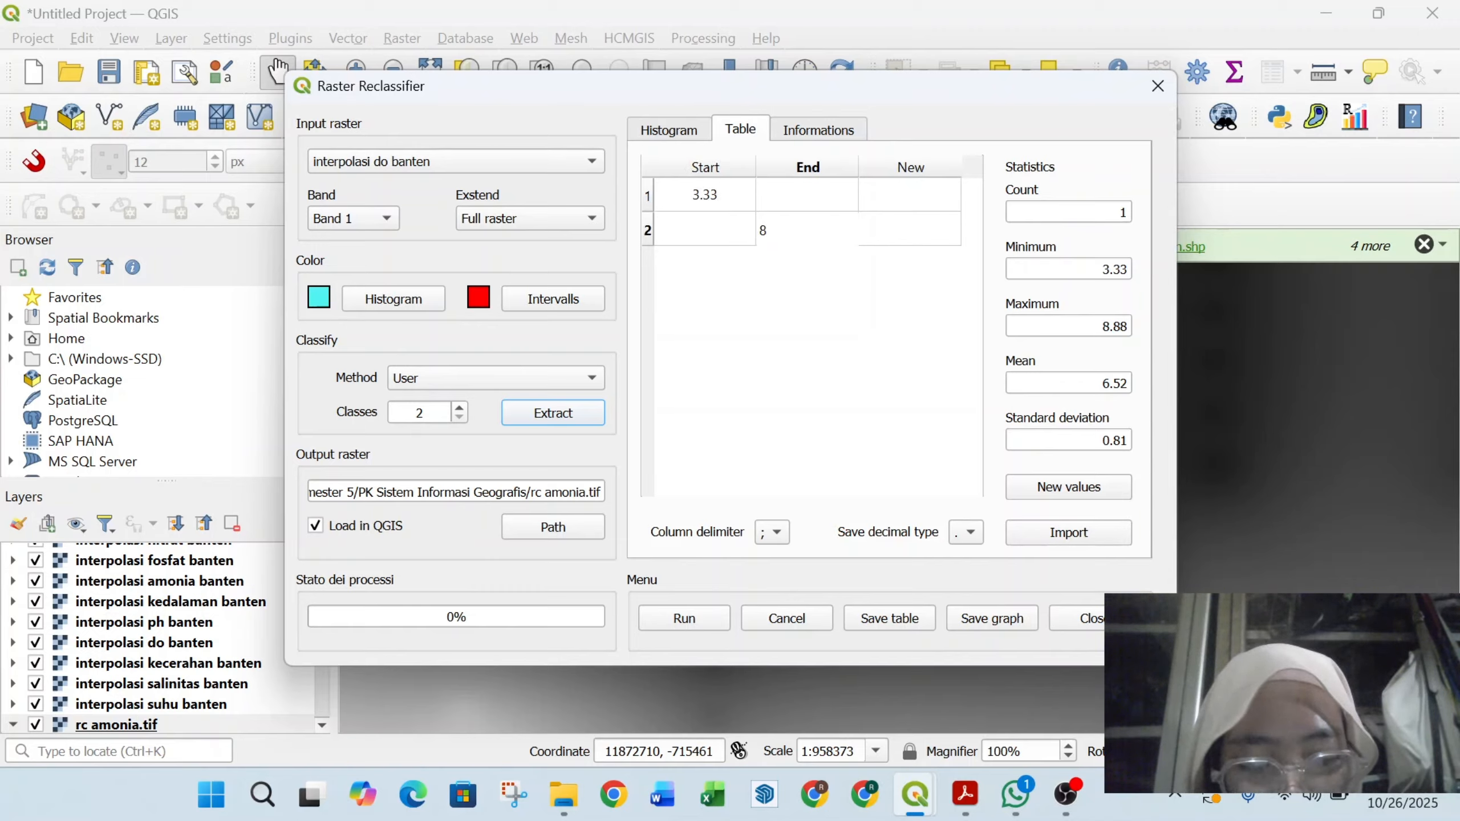
{"action": "type", "text": ".88"}
{"action": "left_click", "coordinate": [794, 198]}
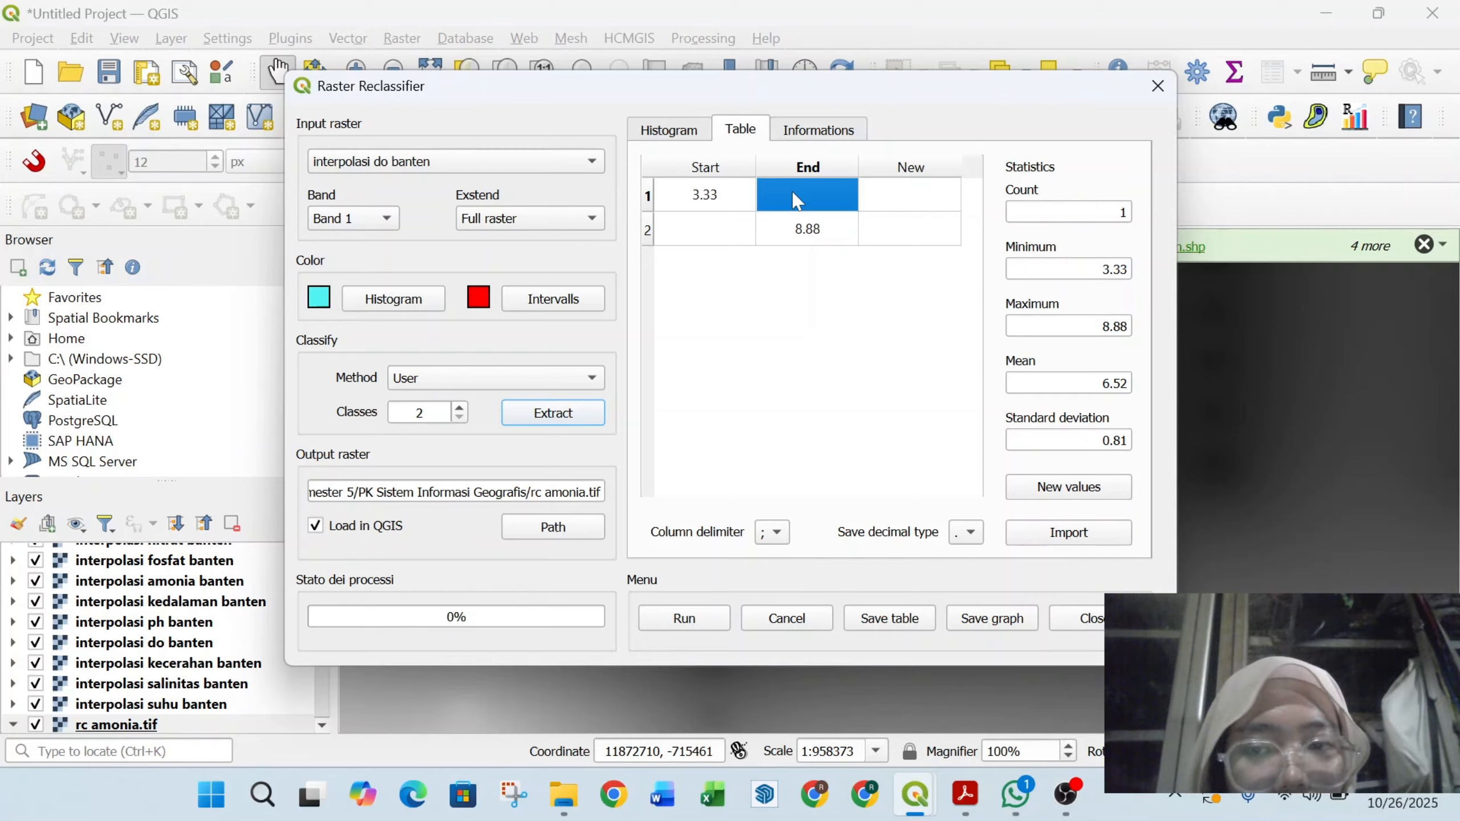
{"action": "type", "text": "5.00"}
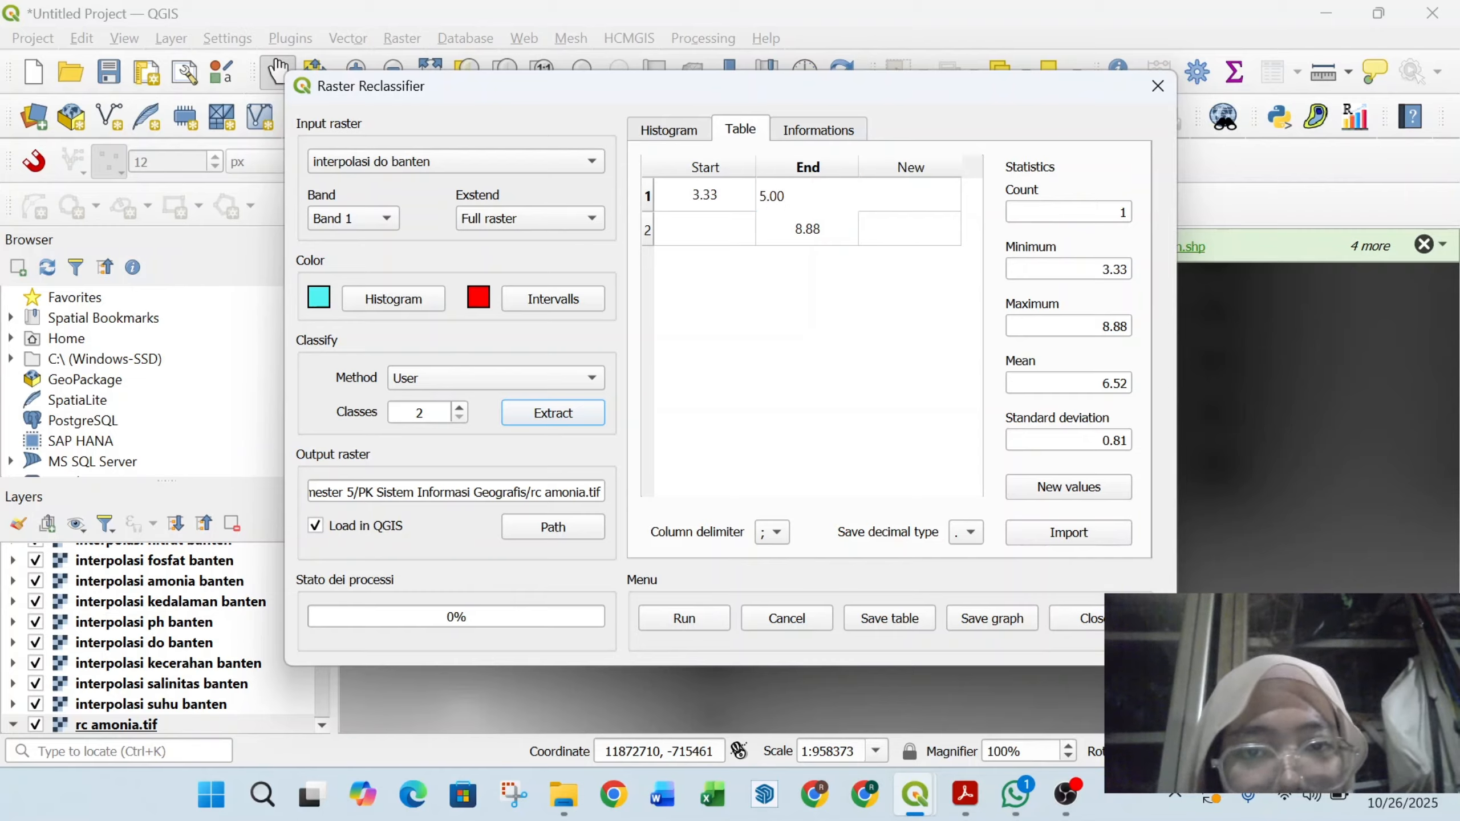
{"action": "left_click", "coordinate": [725, 229]}
{"action": "type", "text": "5.00"}
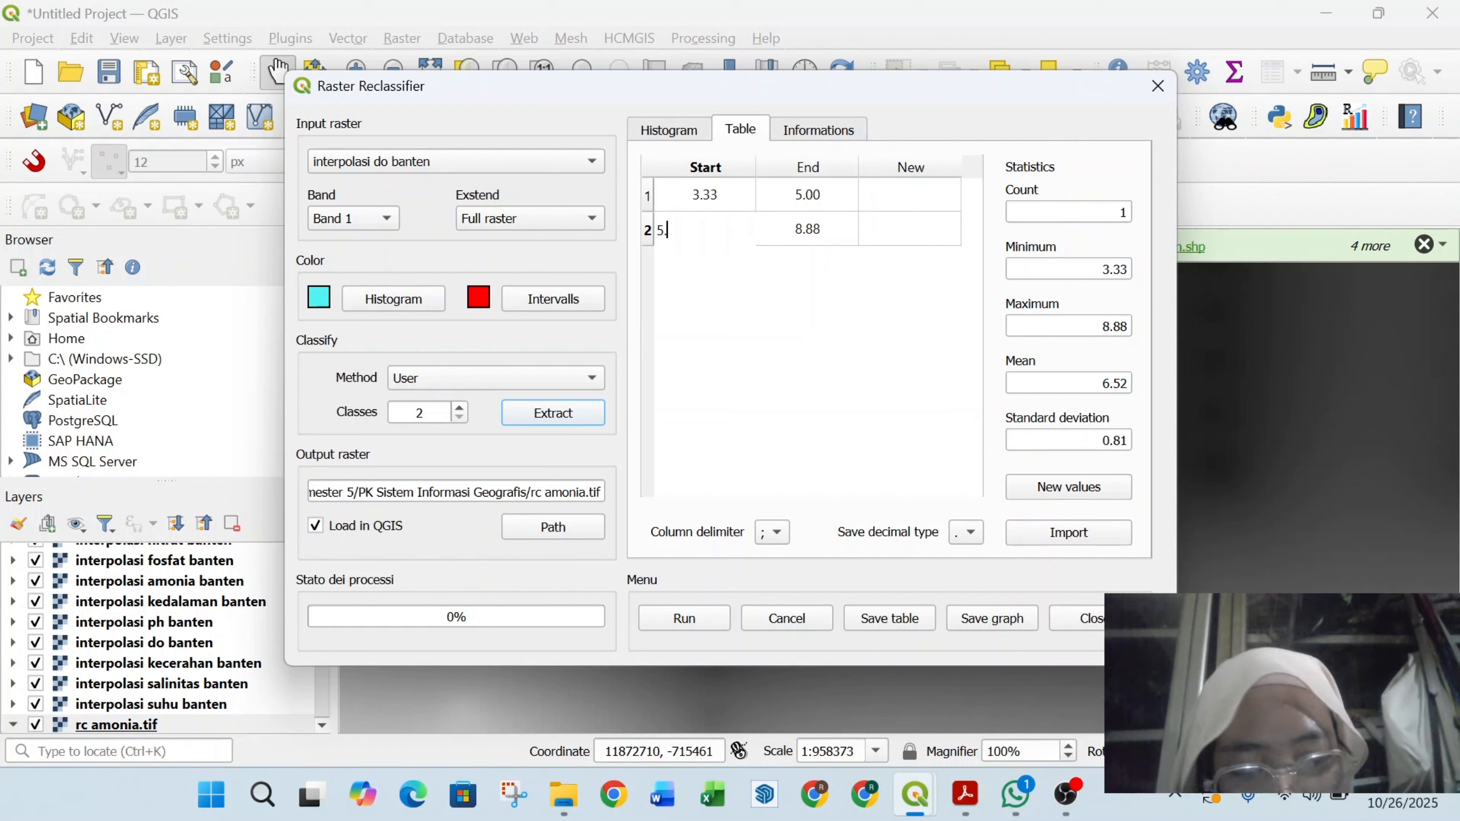
Step: Check the reference PDF and assign new value 2 to the first DO class and 1 to the second
{"action": "mouse_move", "coordinate": [965, 793]}
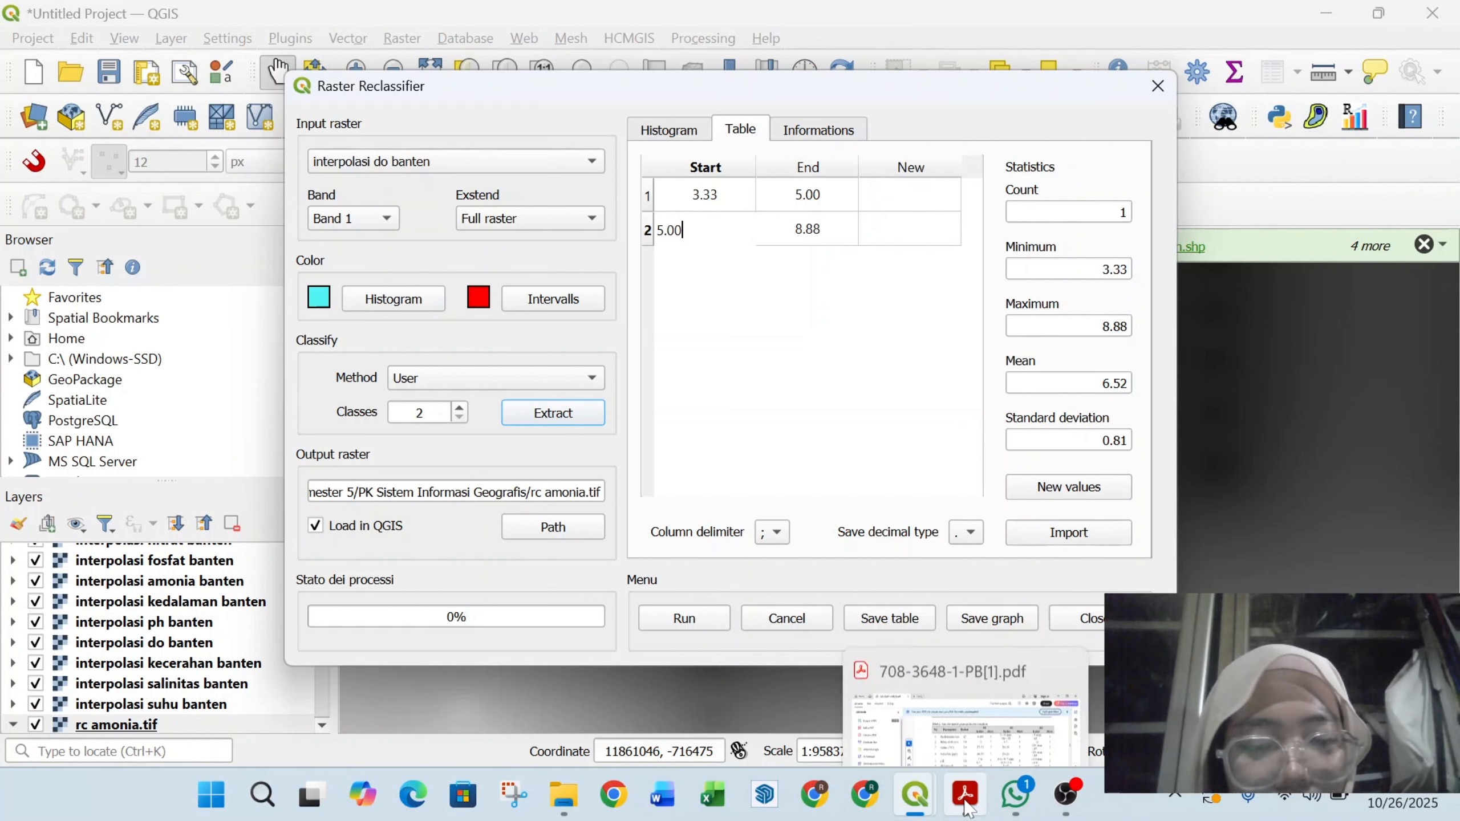
{"action": "left_click", "coordinate": [998, 685]}
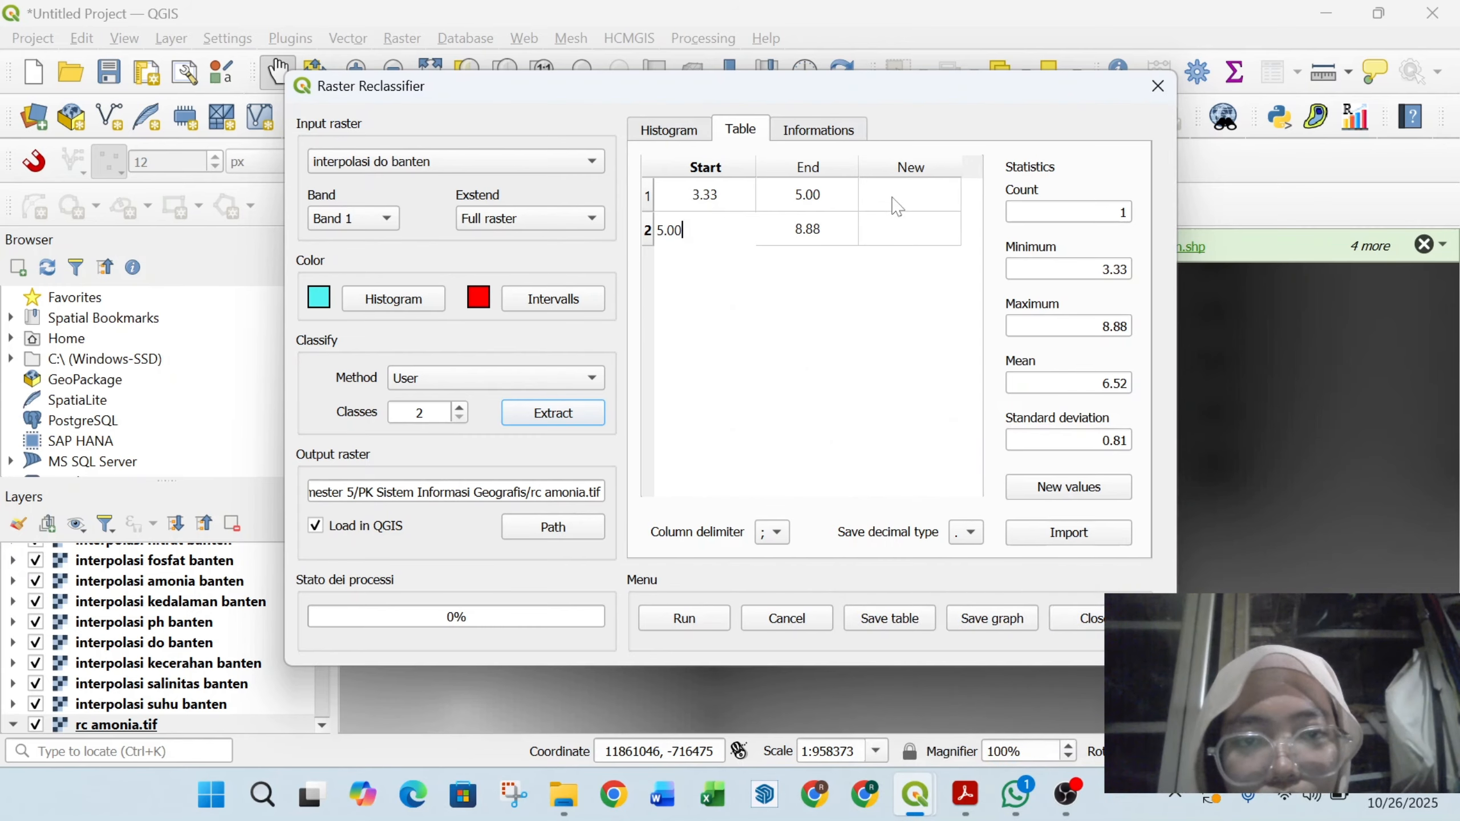
{"action": "left_click", "coordinate": [896, 201]}
{"action": "type", "text": "2"}
{"action": "left_click", "coordinate": [894, 224]}
{"action": "type", "text": "1"}
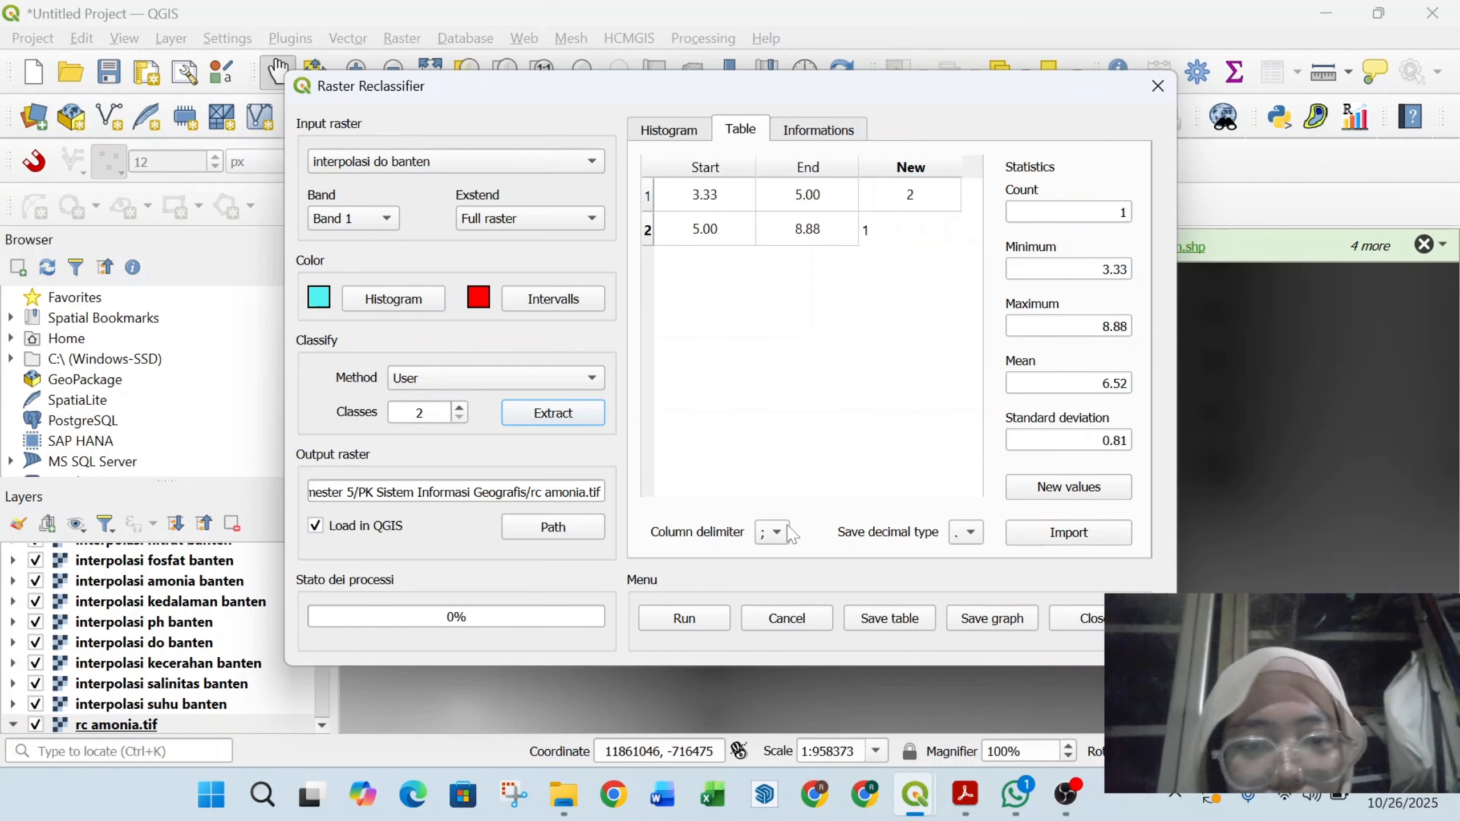
Step: Set the DO output raster's file name to rc do and run the reclassification
{"action": "left_click", "coordinate": [552, 527]}
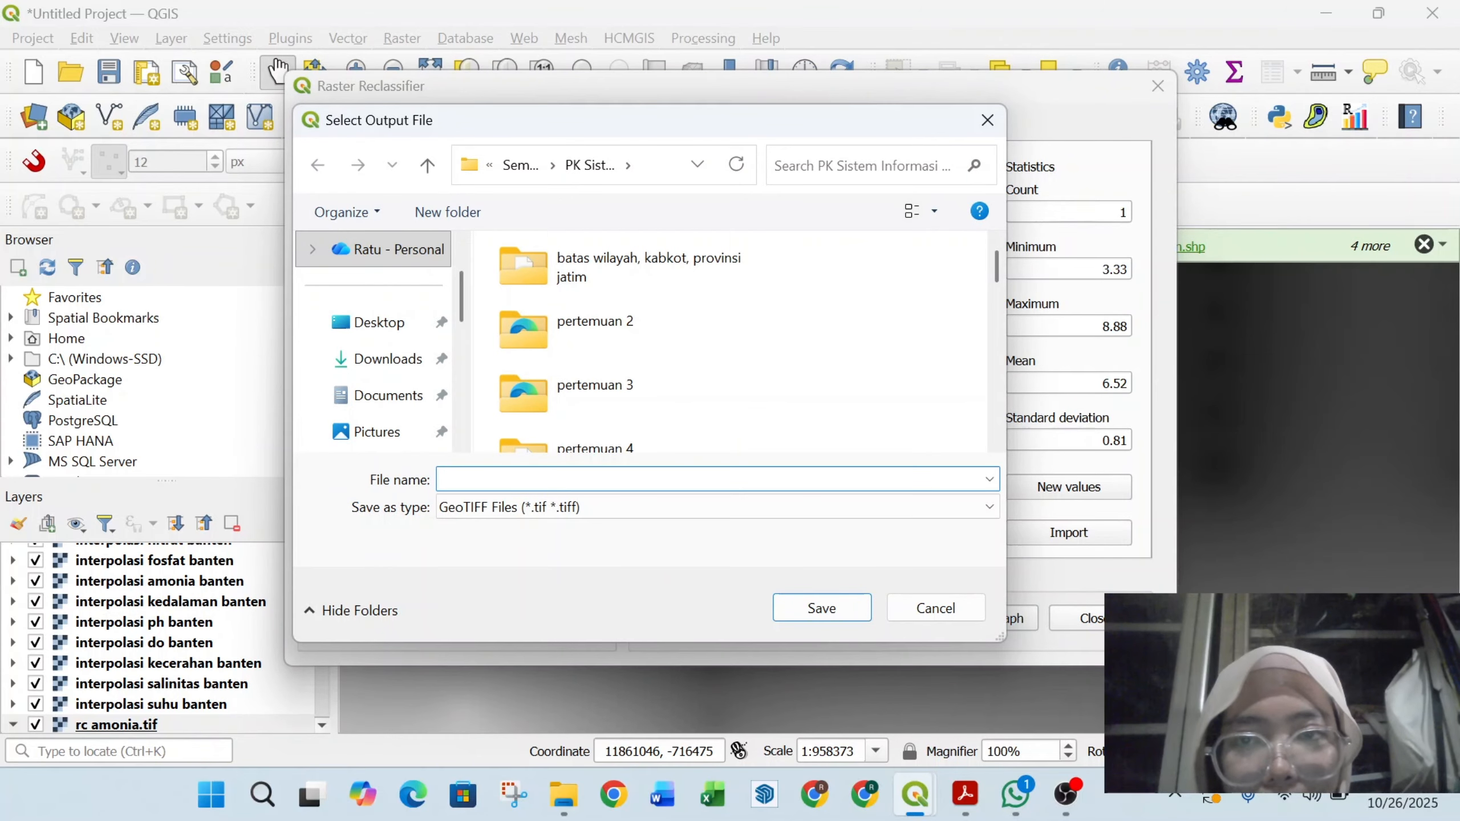
{"action": "type", "text": "rc do"}
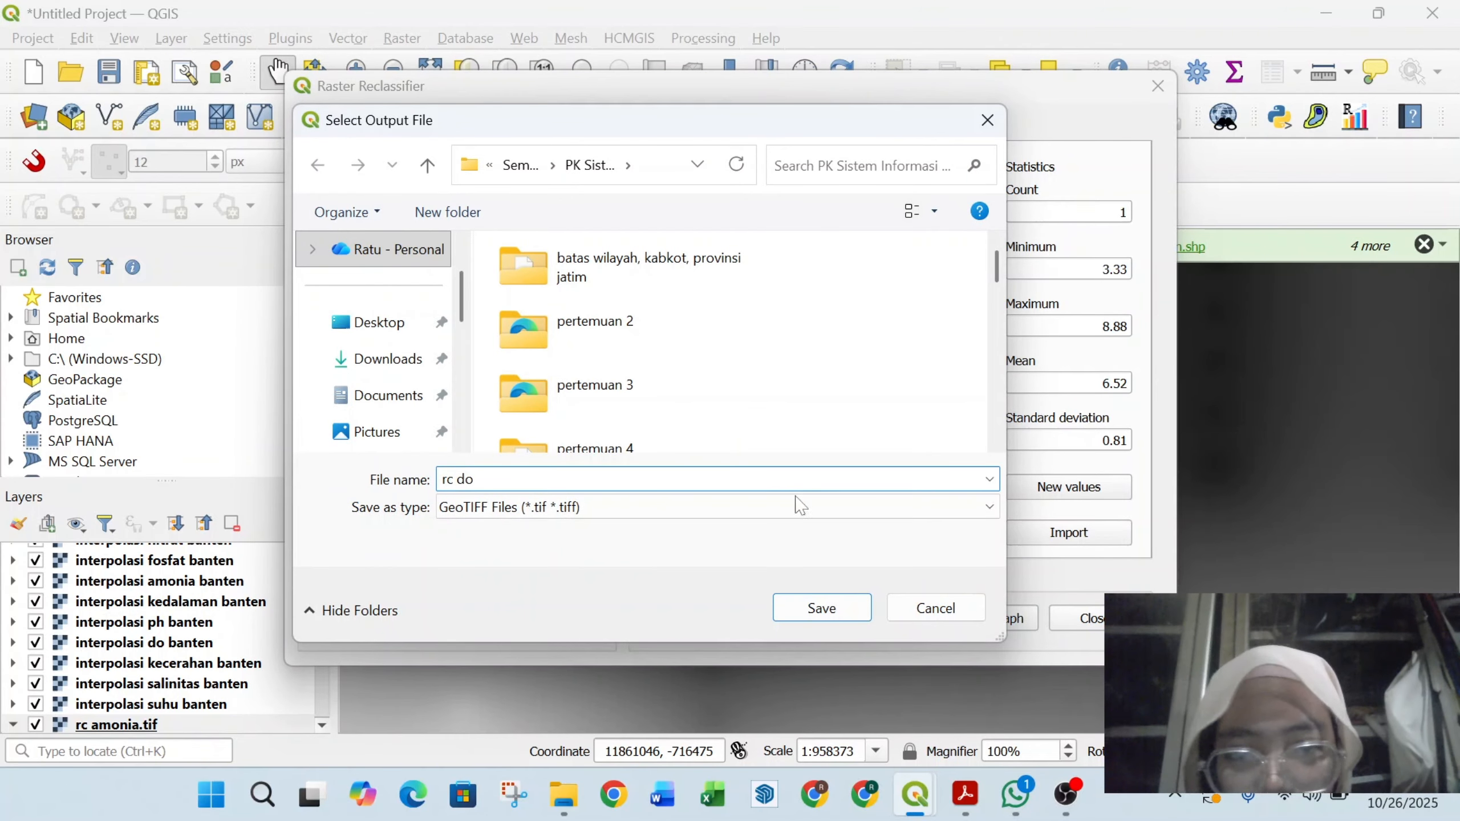
{"action": "left_click", "coordinate": [821, 608]}
{"action": "left_click", "coordinate": [715, 618]}
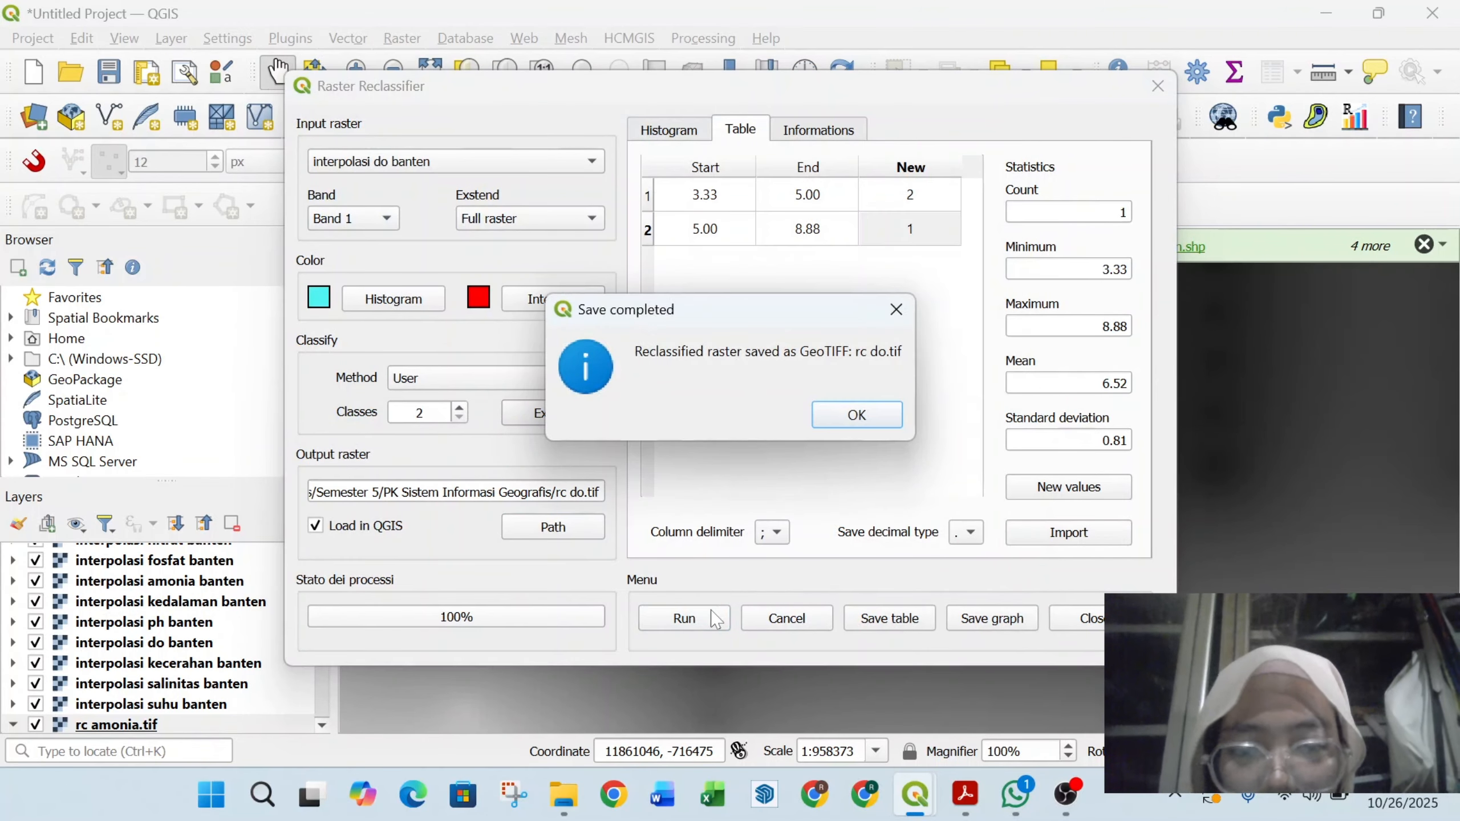
{"action": "left_click", "coordinate": [844, 425]}
Step: Choose interpolasi fosfat banten as the input raster, set the number of classes to 3 and extract them
{"action": "left_click", "coordinate": [483, 162]}
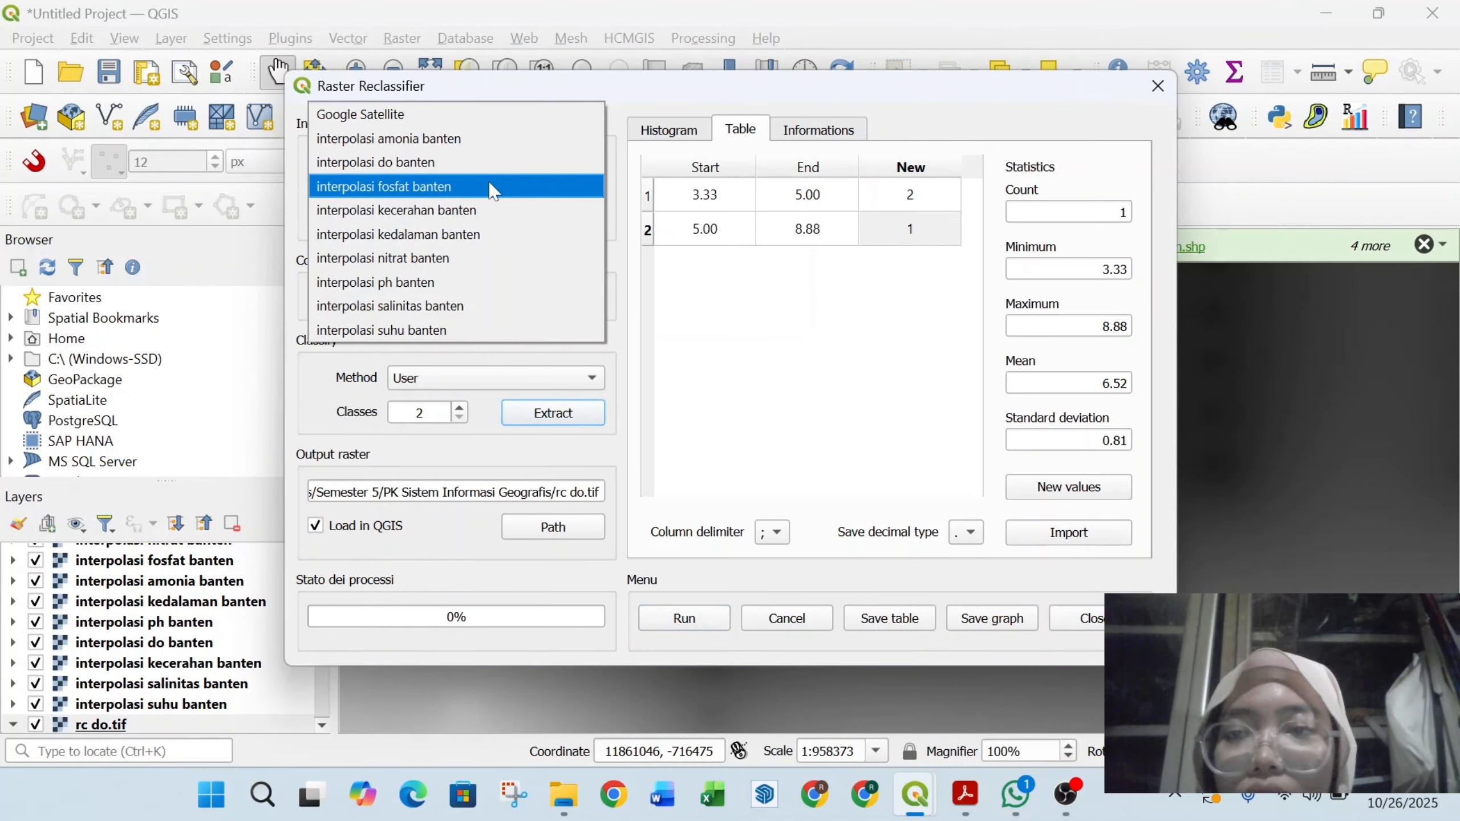
{"action": "left_click", "coordinate": [491, 187]}
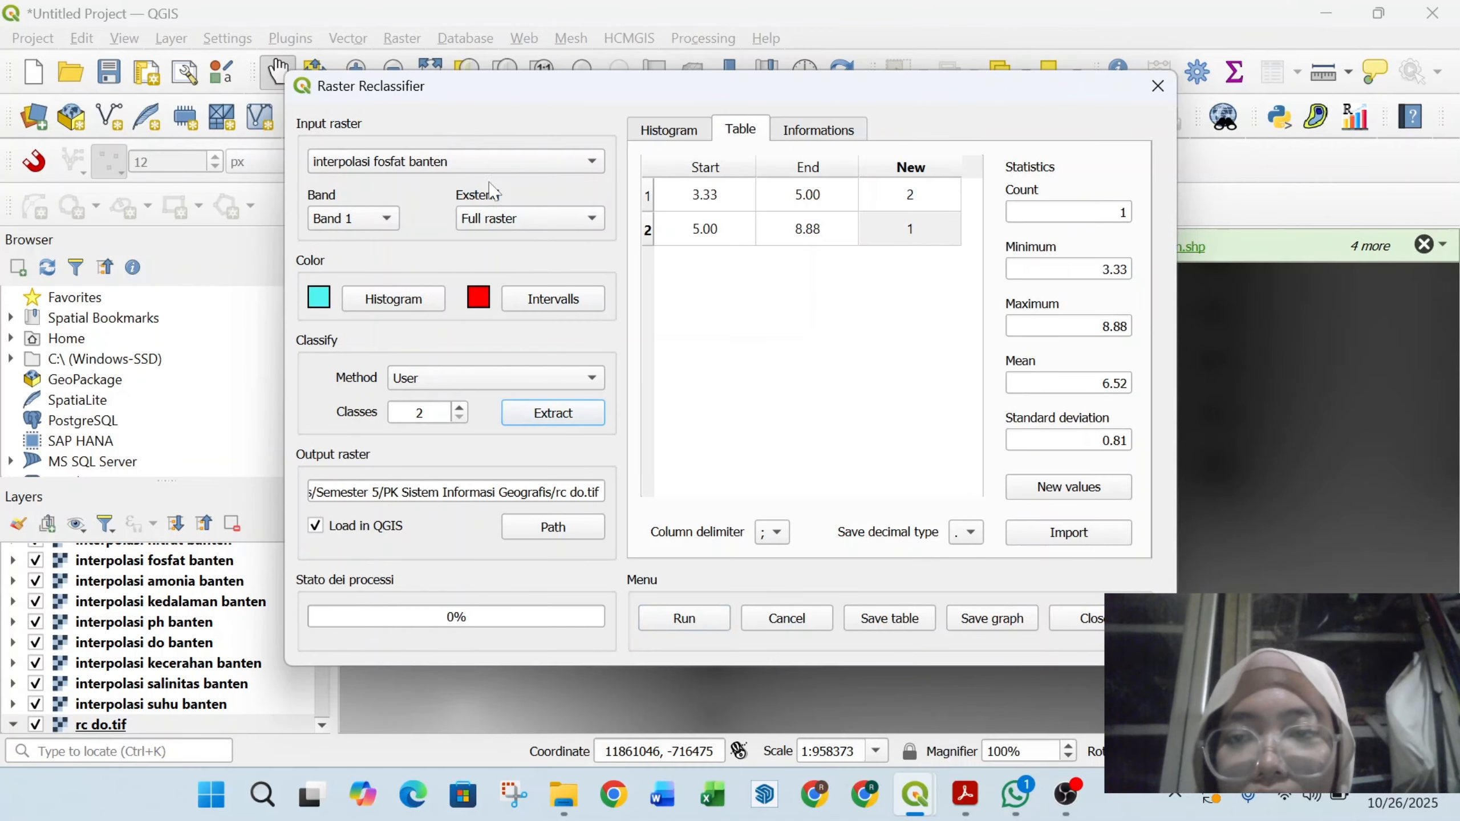
{"action": "left_click", "coordinate": [459, 407]}
{"action": "left_click", "coordinate": [546, 420]}
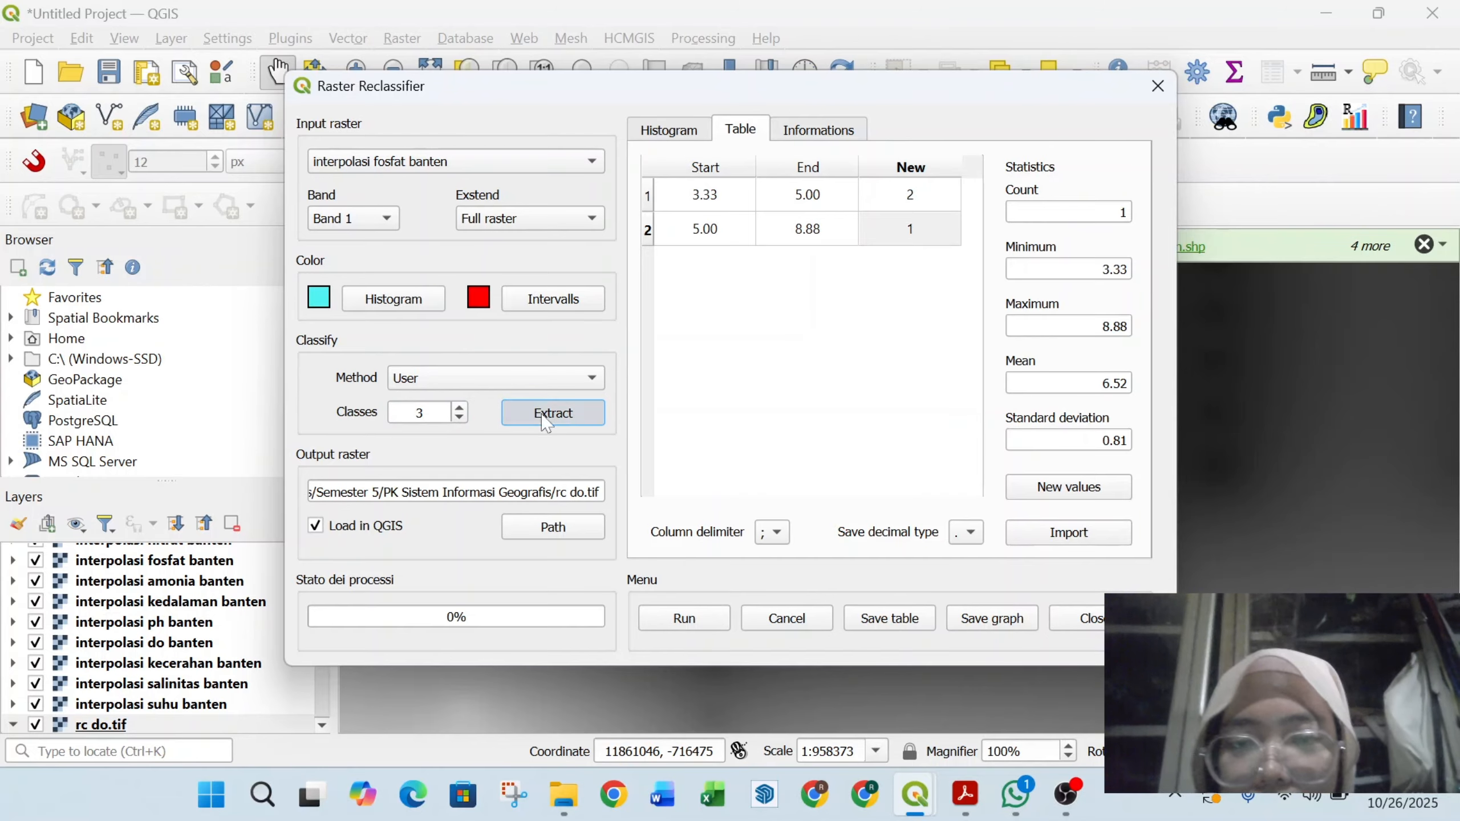
Step: Enter the fosfat table's outer limits: start 0.02 for class 1 and end 1.10 for class 3
{"action": "left_click", "coordinate": [682, 208]}
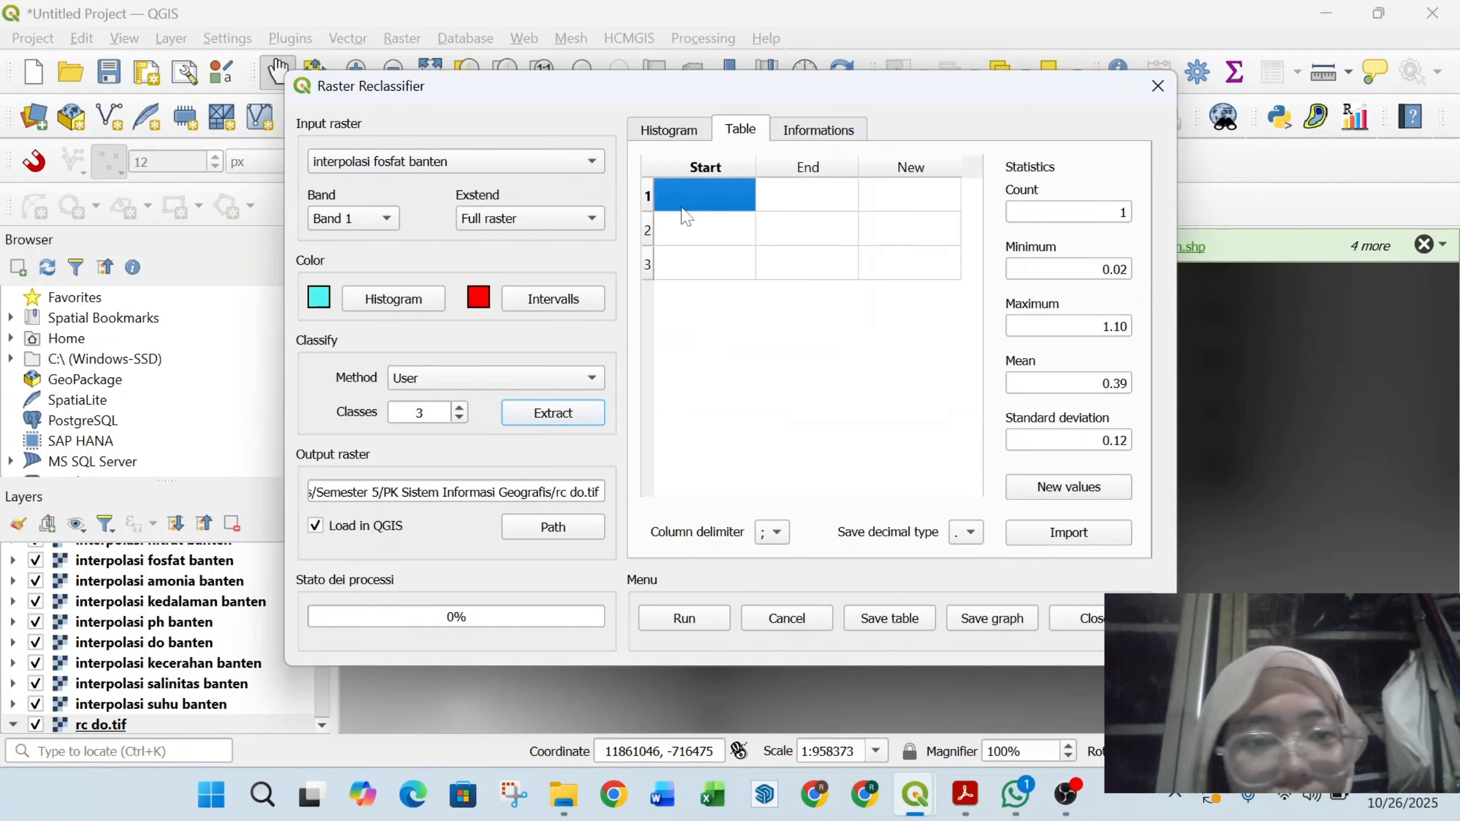
{"action": "type", "text": "0.02"}
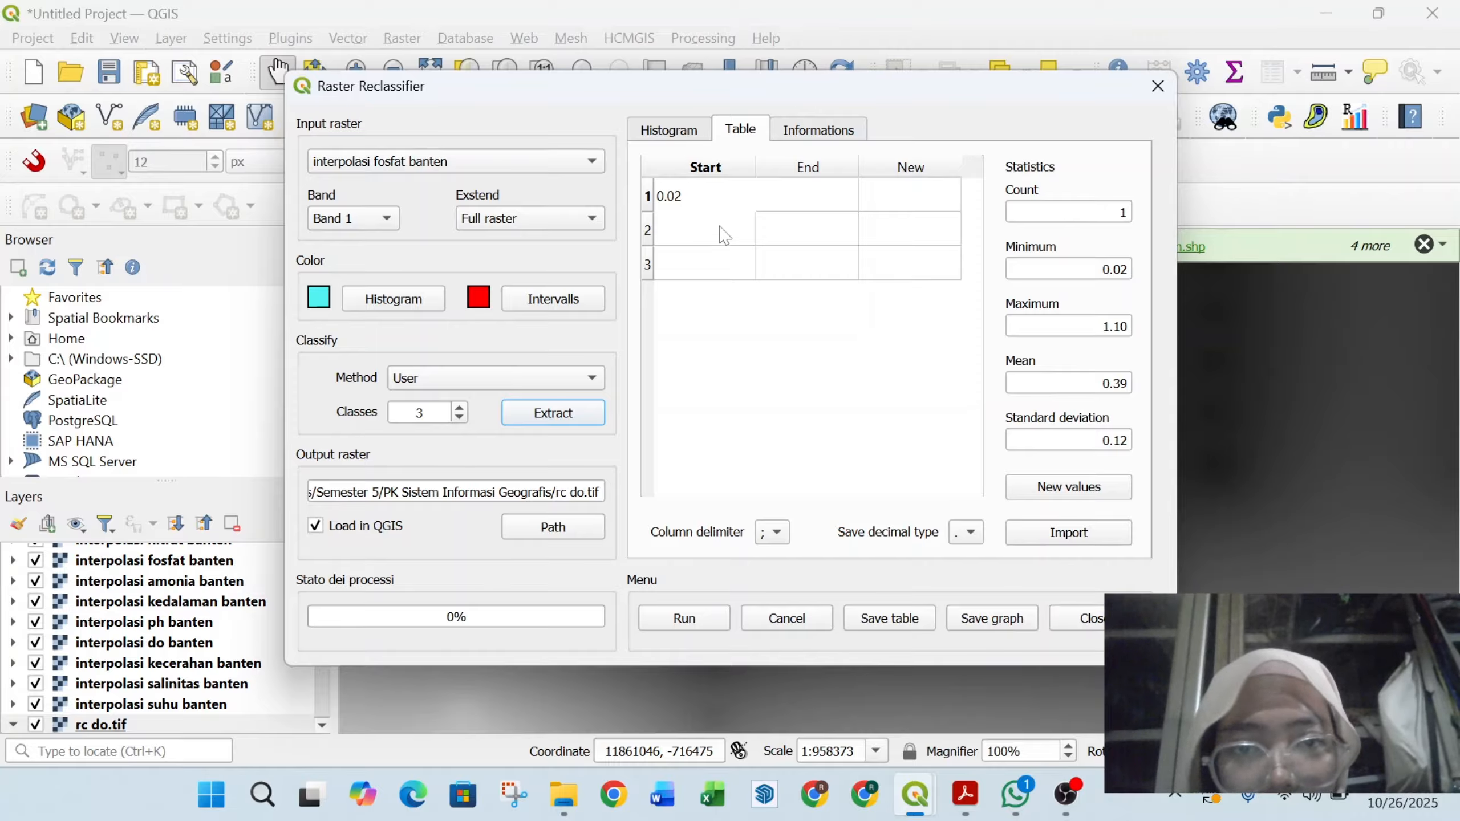
{"action": "left_click", "coordinate": [790, 264]}
{"action": "type", "text": "0"}
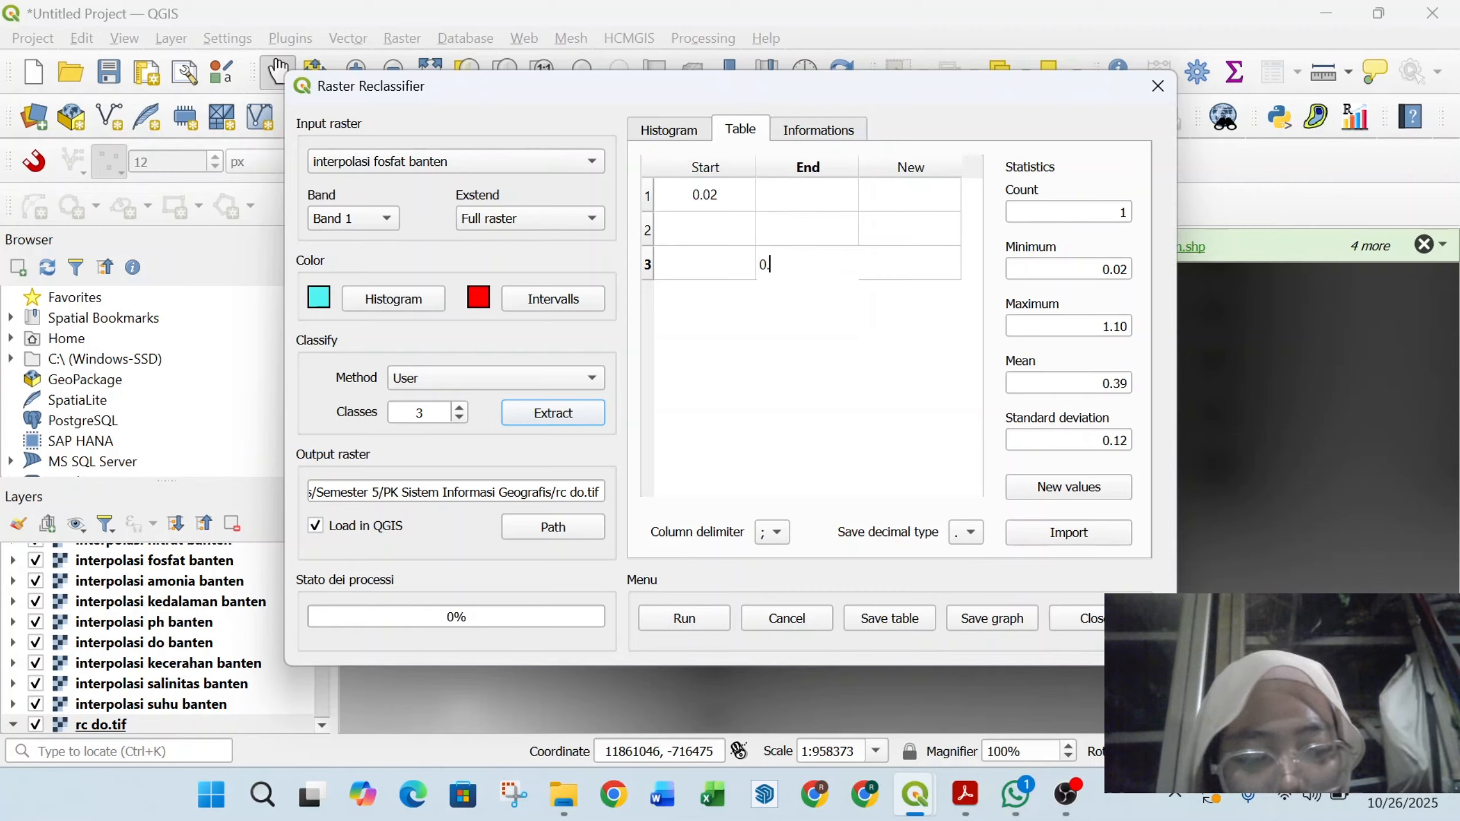
{"action": "key", "text": "BackSpace"}
{"action": "type", "text": "1.10"}
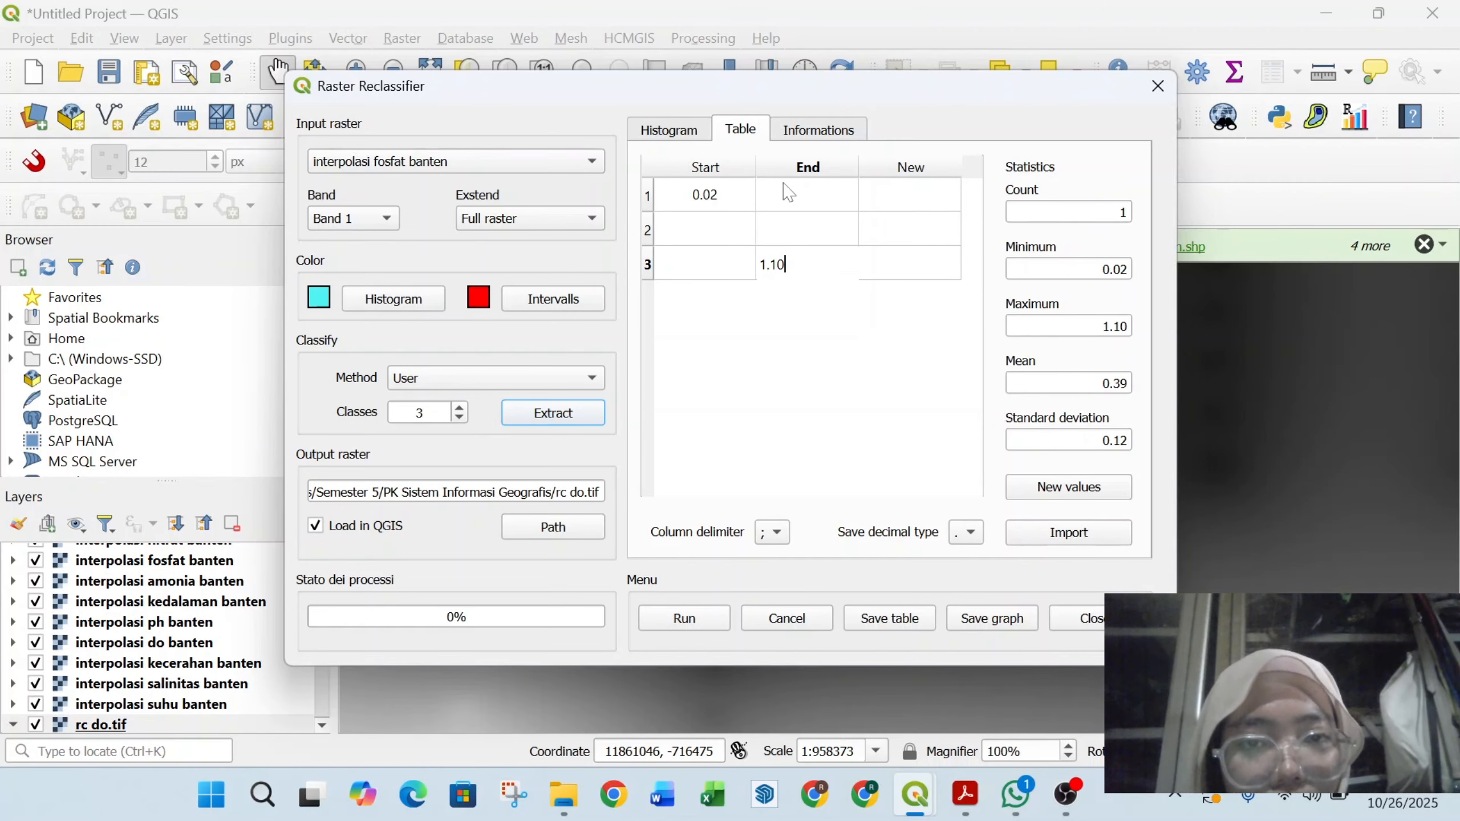
Step: Enter the fosfat class breaks: 0.2 between classes 1 and 2, and 0.5 between classes 2 and 3
{"action": "left_click", "coordinate": [791, 201]}
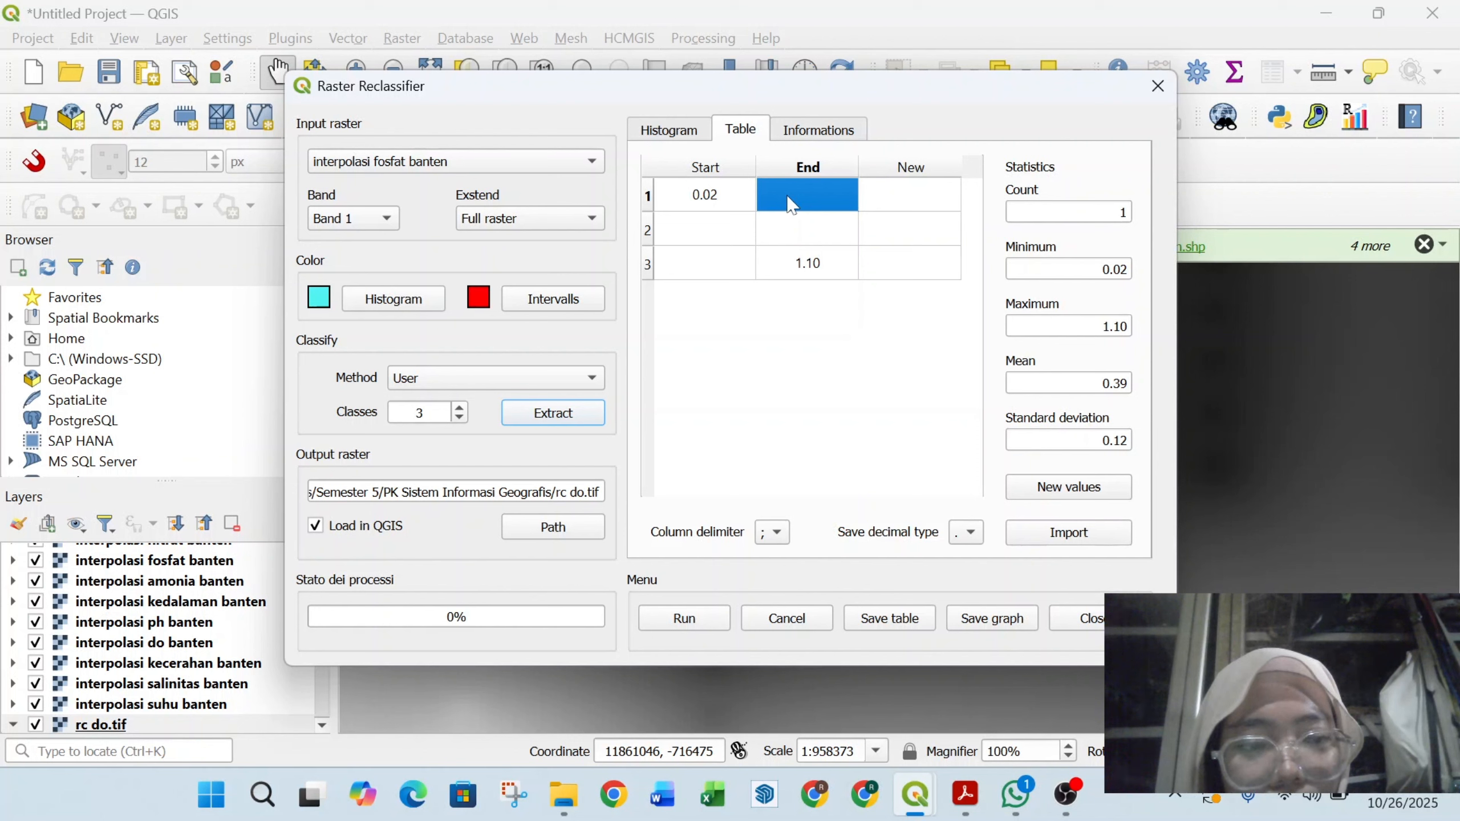
{"action": "type", "text": "0.2"}
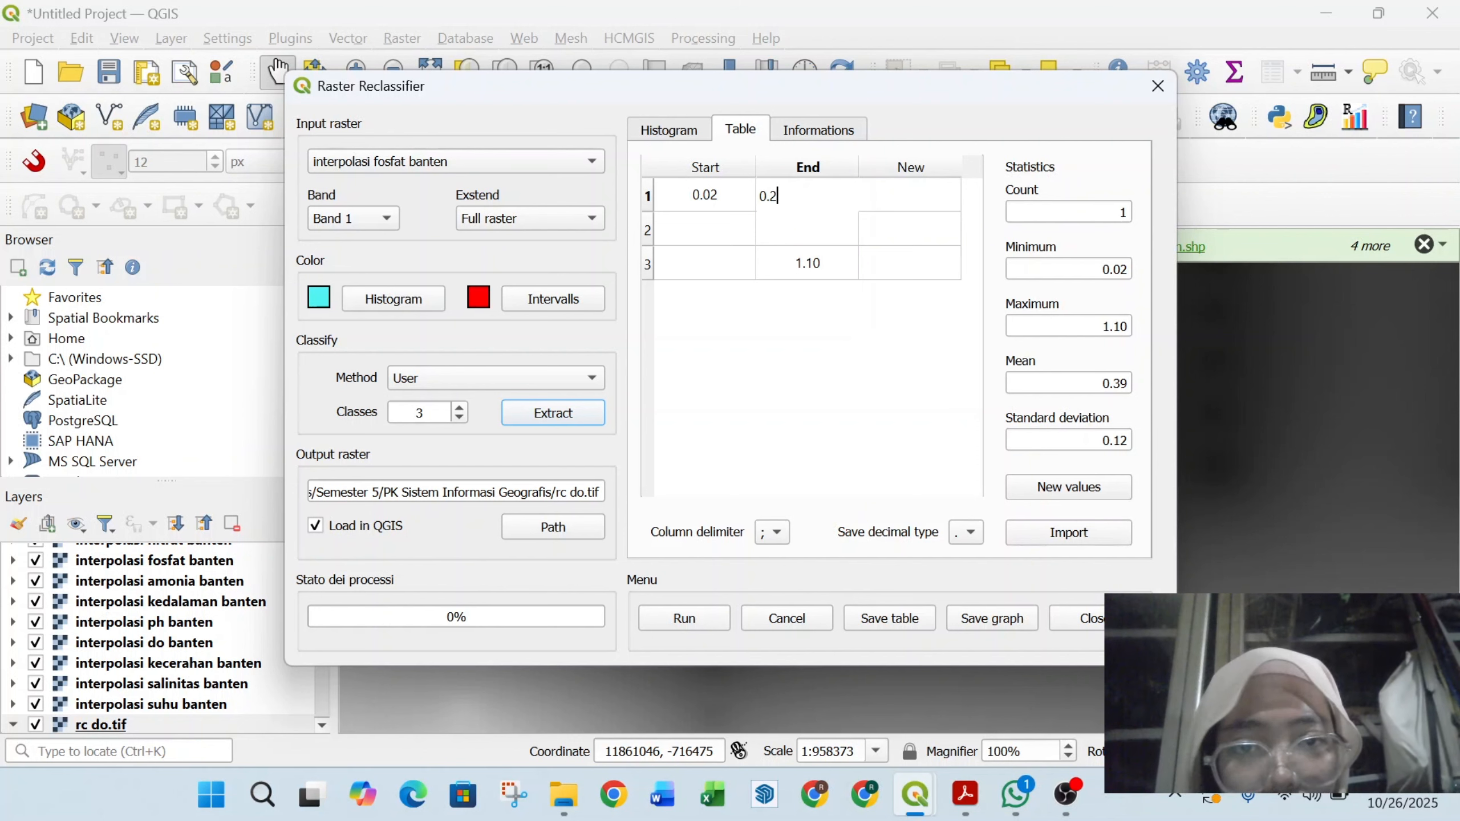
{"action": "left_click", "coordinate": [729, 233]}
{"action": "type", "text": "0.2"}
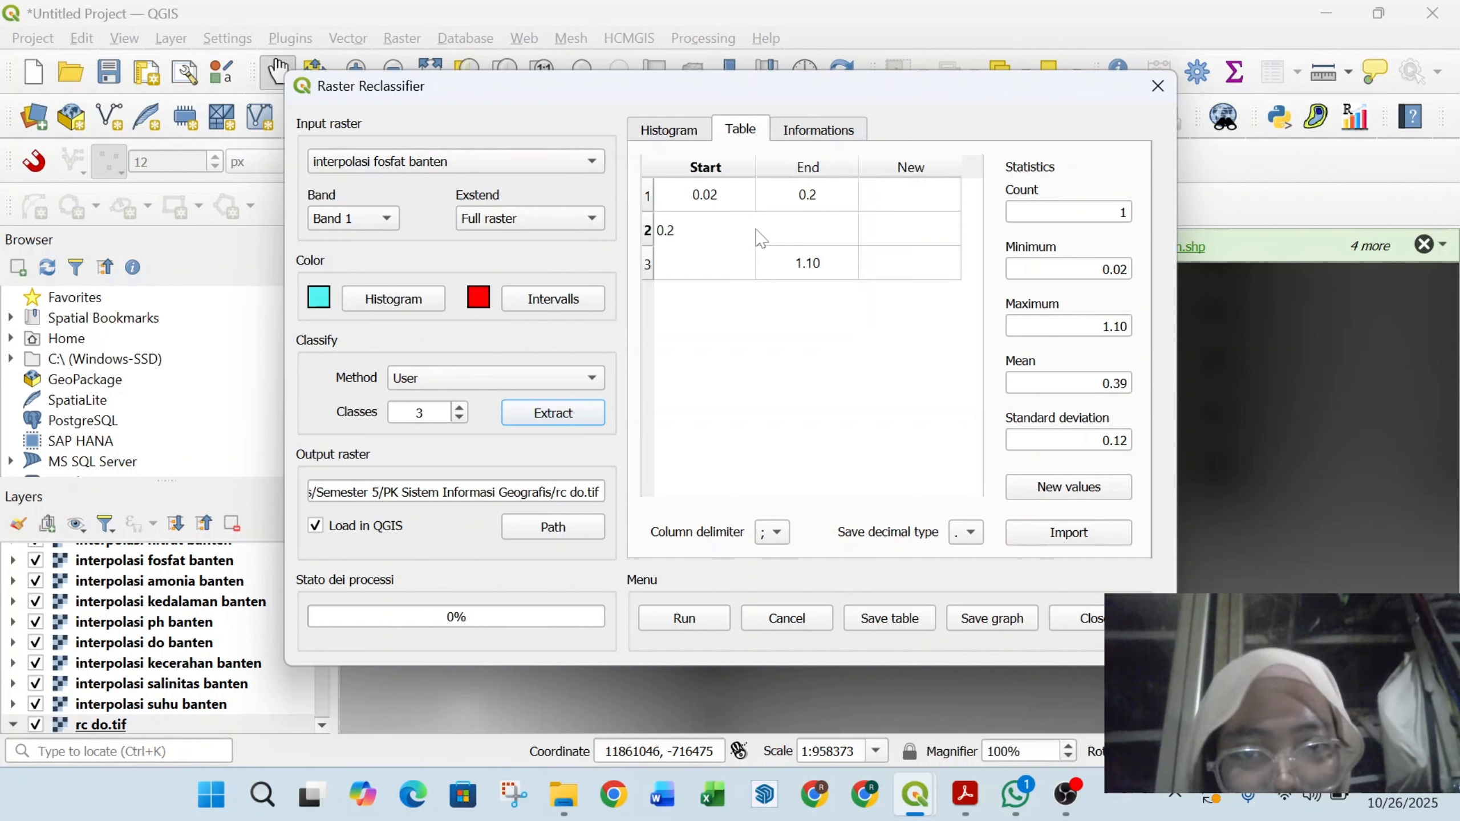
{"action": "left_click", "coordinate": [797, 228]}
{"action": "type", "text": "0."}
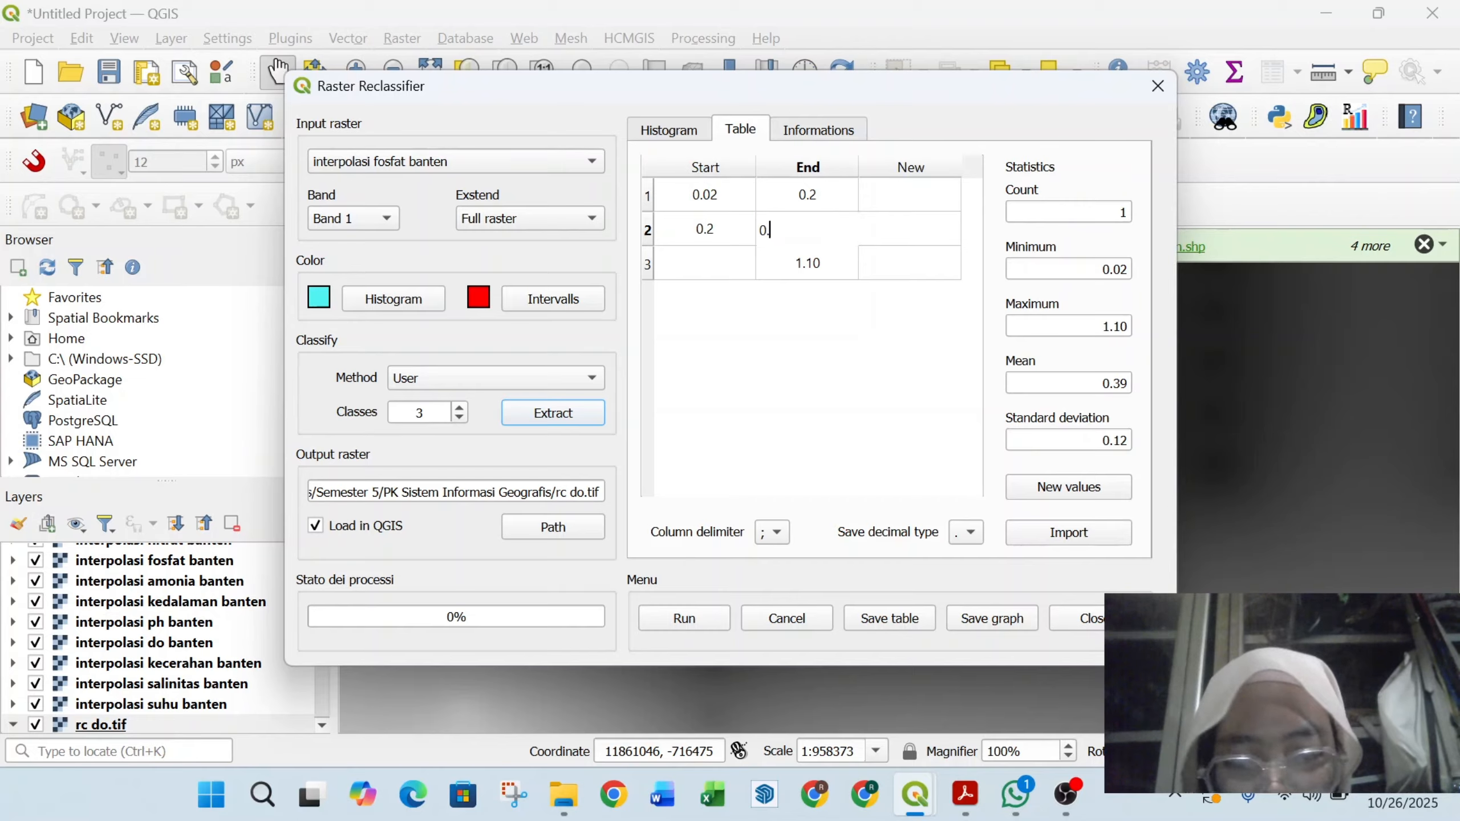
{"action": "type", "text": "5"}
{"action": "left_click", "coordinate": [725, 266]}
{"action": "type", "text": "0"}
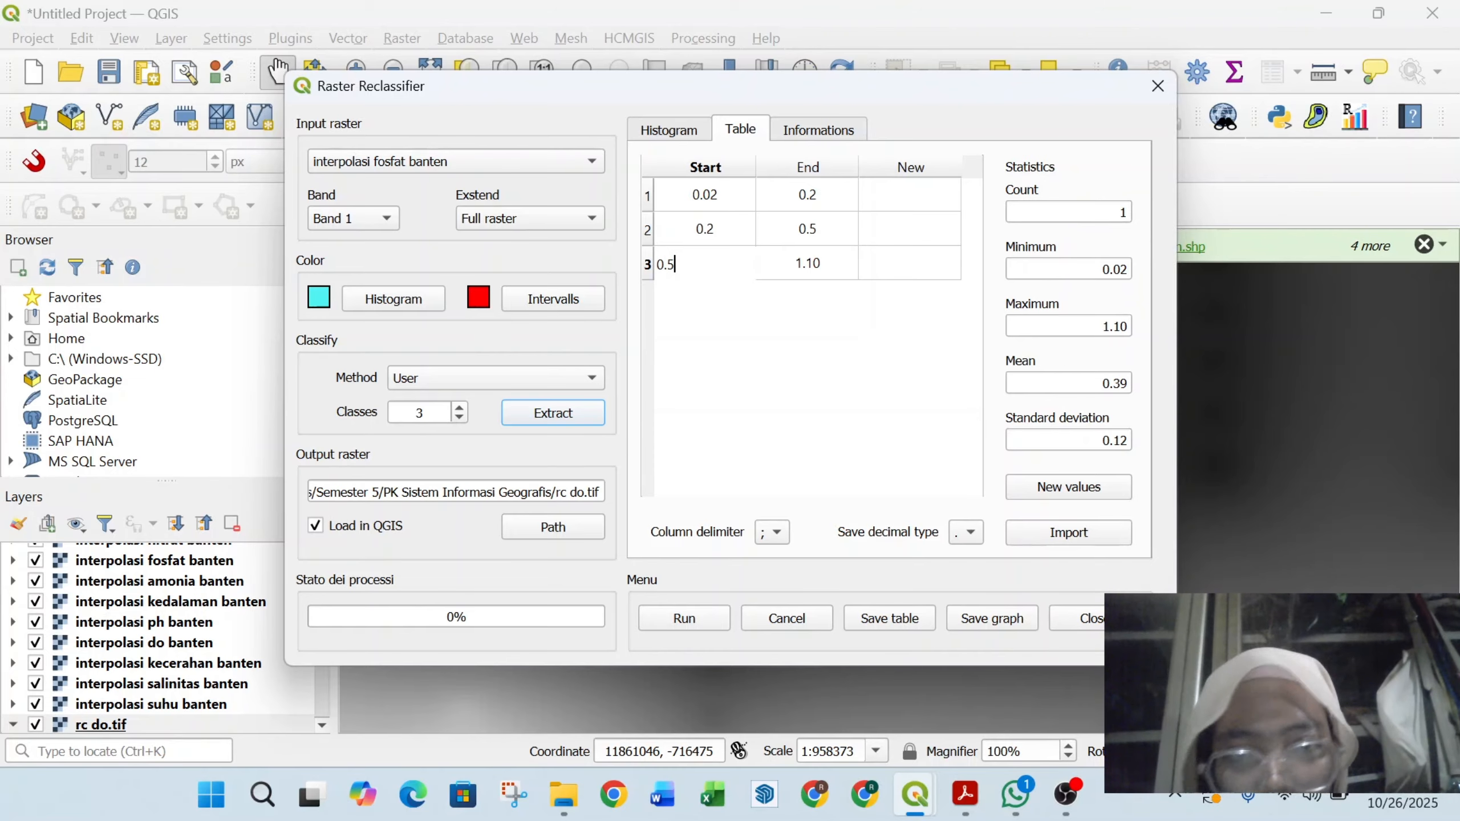
Step: Complete the fosfat class 3 start as 0.5 and assign new values 2, 1 and 3 to classes 1, 2 and 3
{"action": "type", "text": ".5"}
{"action": "left_click", "coordinate": [919, 195]}
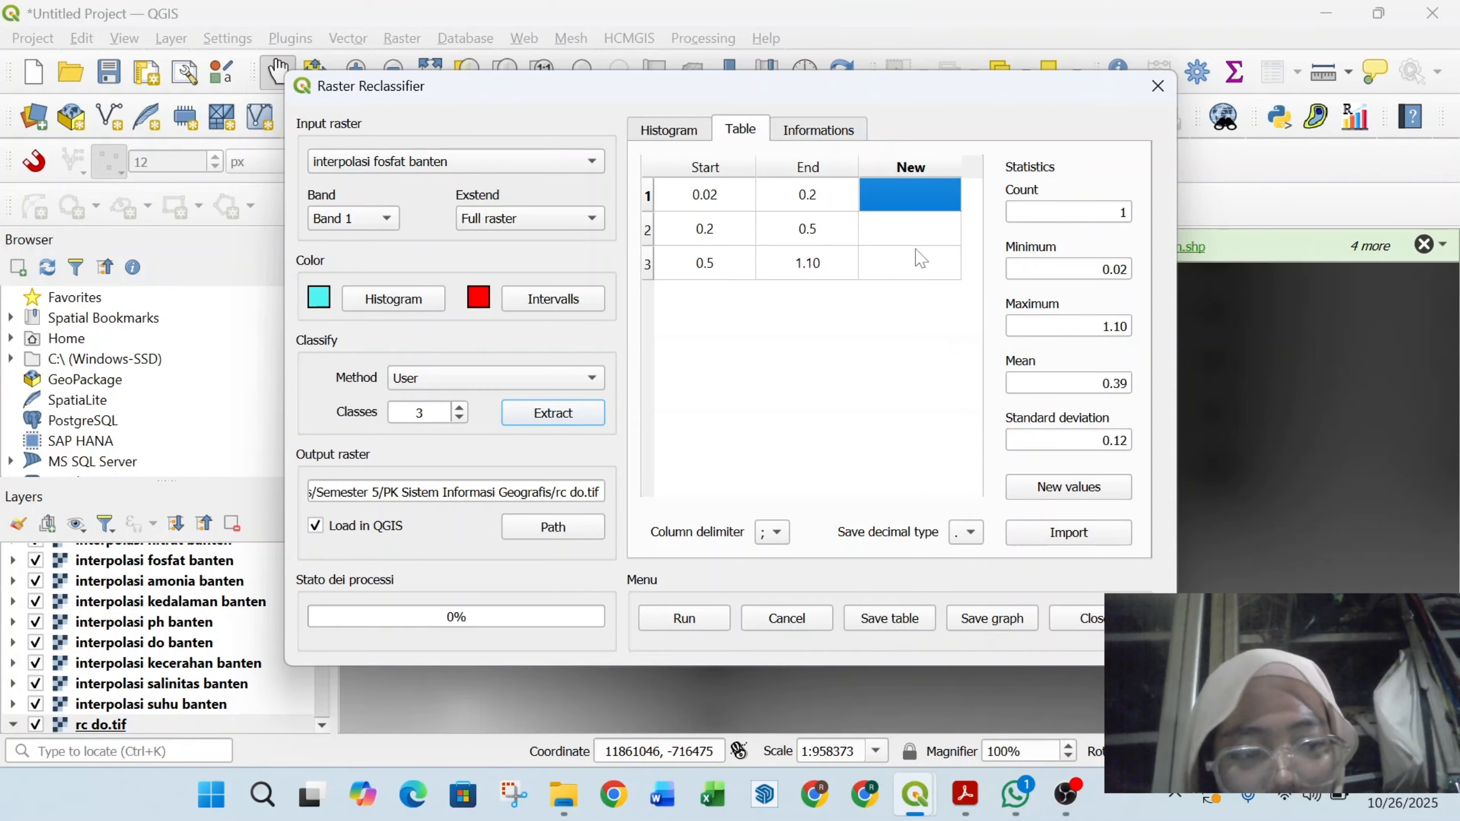
{"action": "type", "text": "2"}
{"action": "left_click", "coordinate": [873, 229]}
{"action": "type", "text": "1"}
{"action": "left_click", "coordinate": [882, 269]}
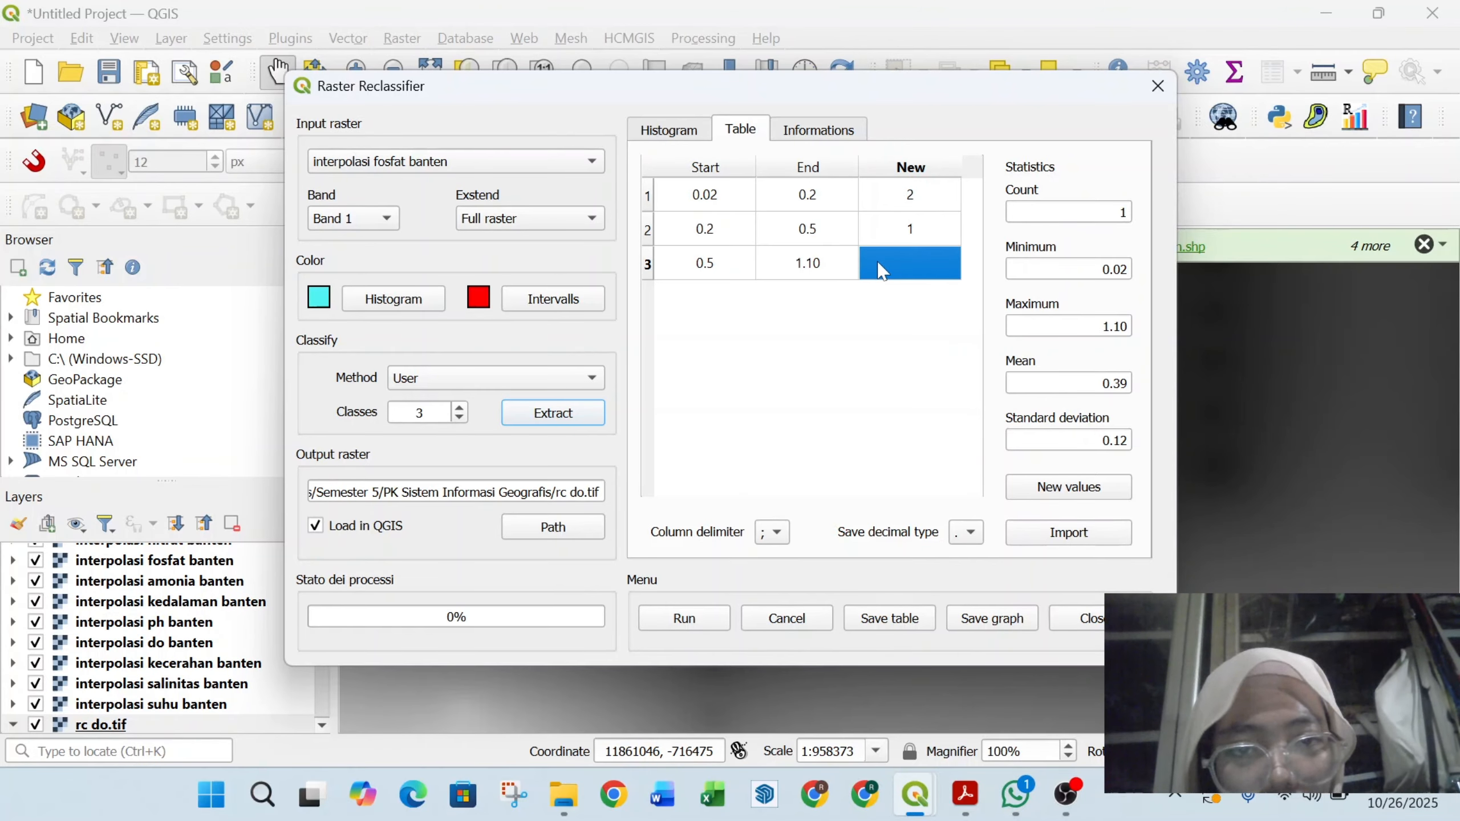
{"action": "type", "text": "3"}
Step: Set the fosfat output raster's file name to rc fosfat and run the reclassification
{"action": "left_click", "coordinate": [600, 520]}
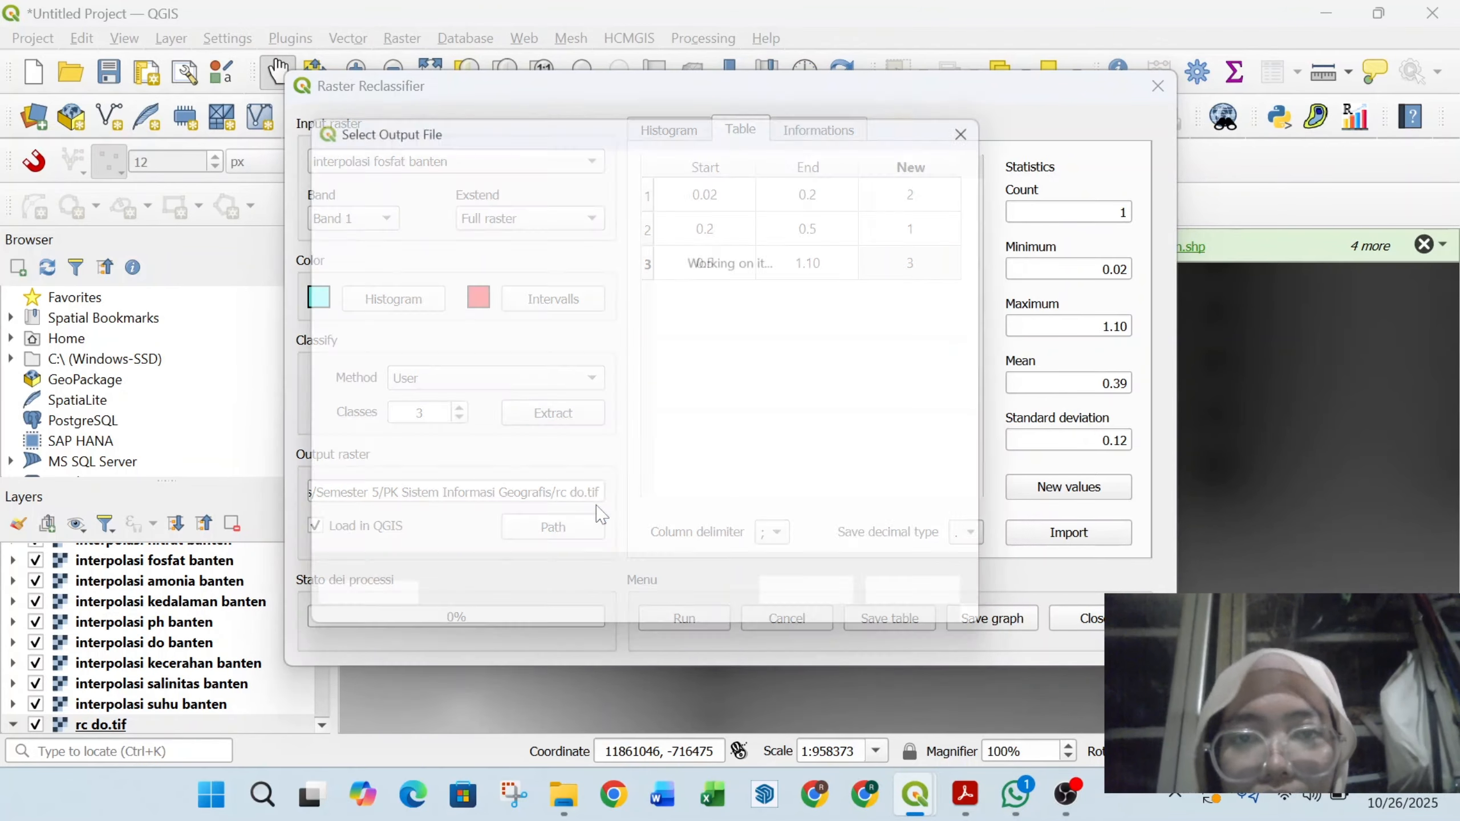
{"action": "type", "text": "rc f"}
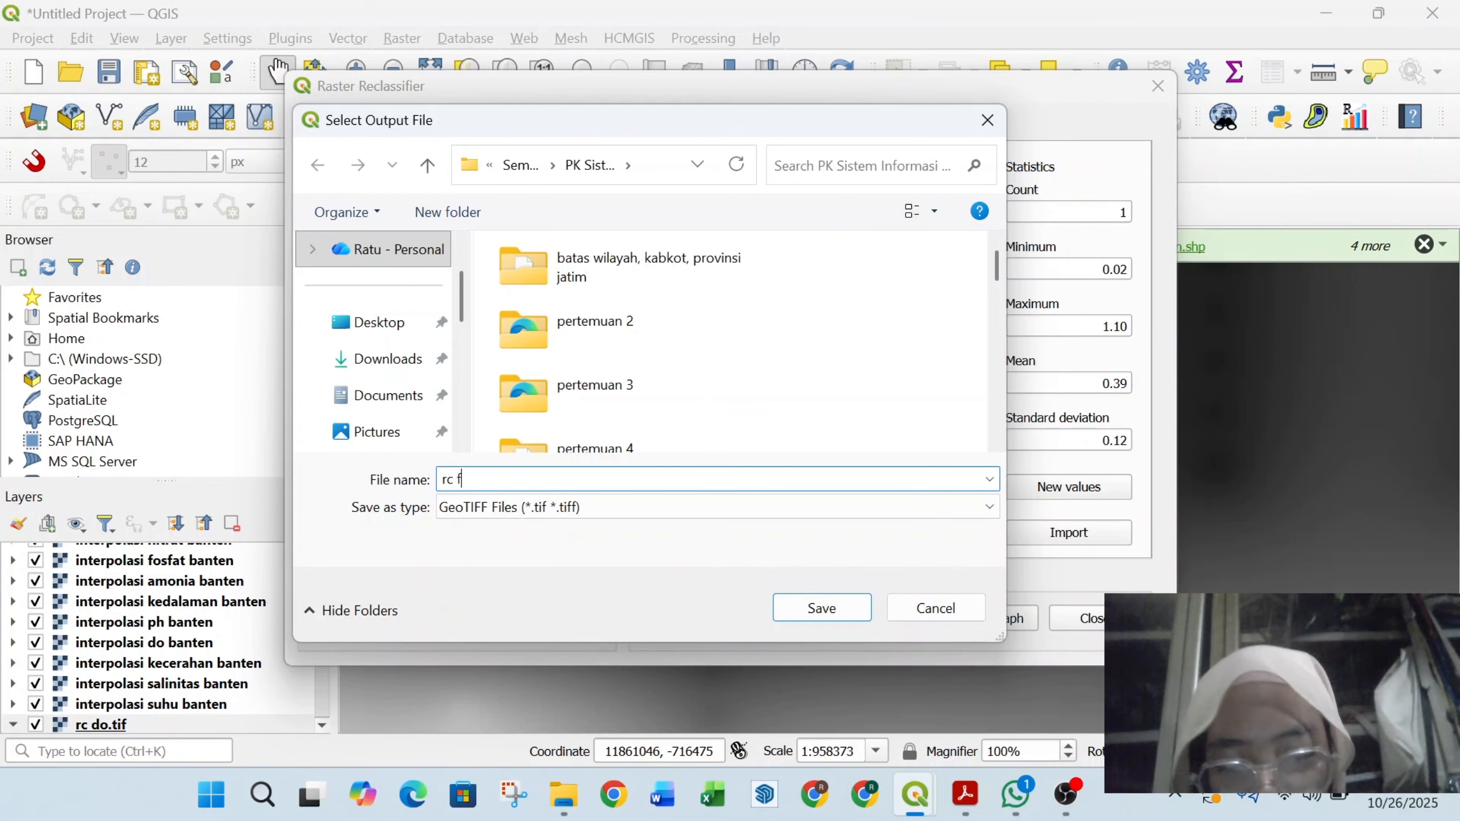
{"action": "type", "text": "osfat"}
{"action": "left_click", "coordinate": [821, 609]}
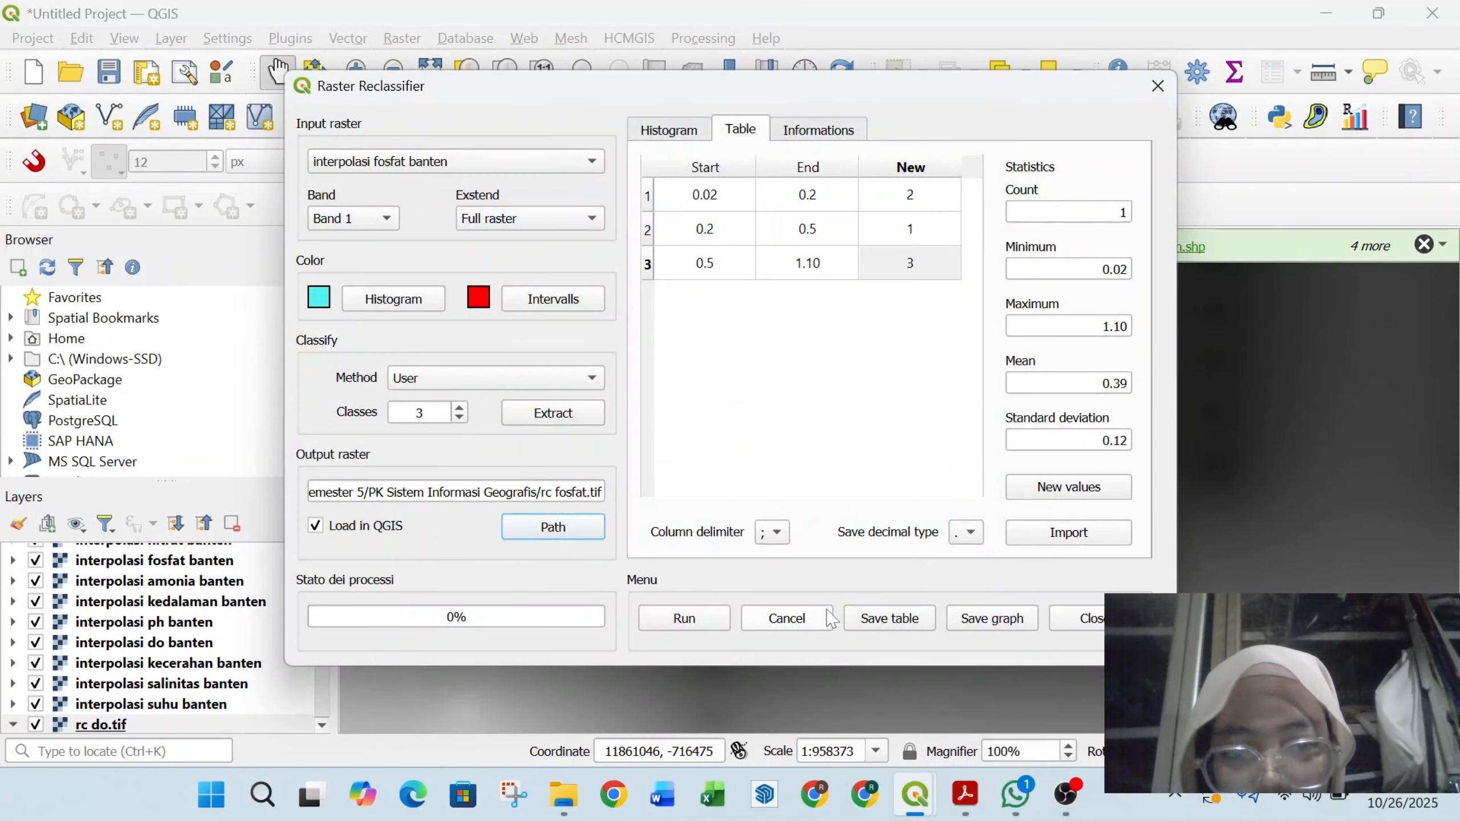
{"action": "left_click", "coordinate": [687, 617]}
{"action": "left_click", "coordinate": [865, 415]}
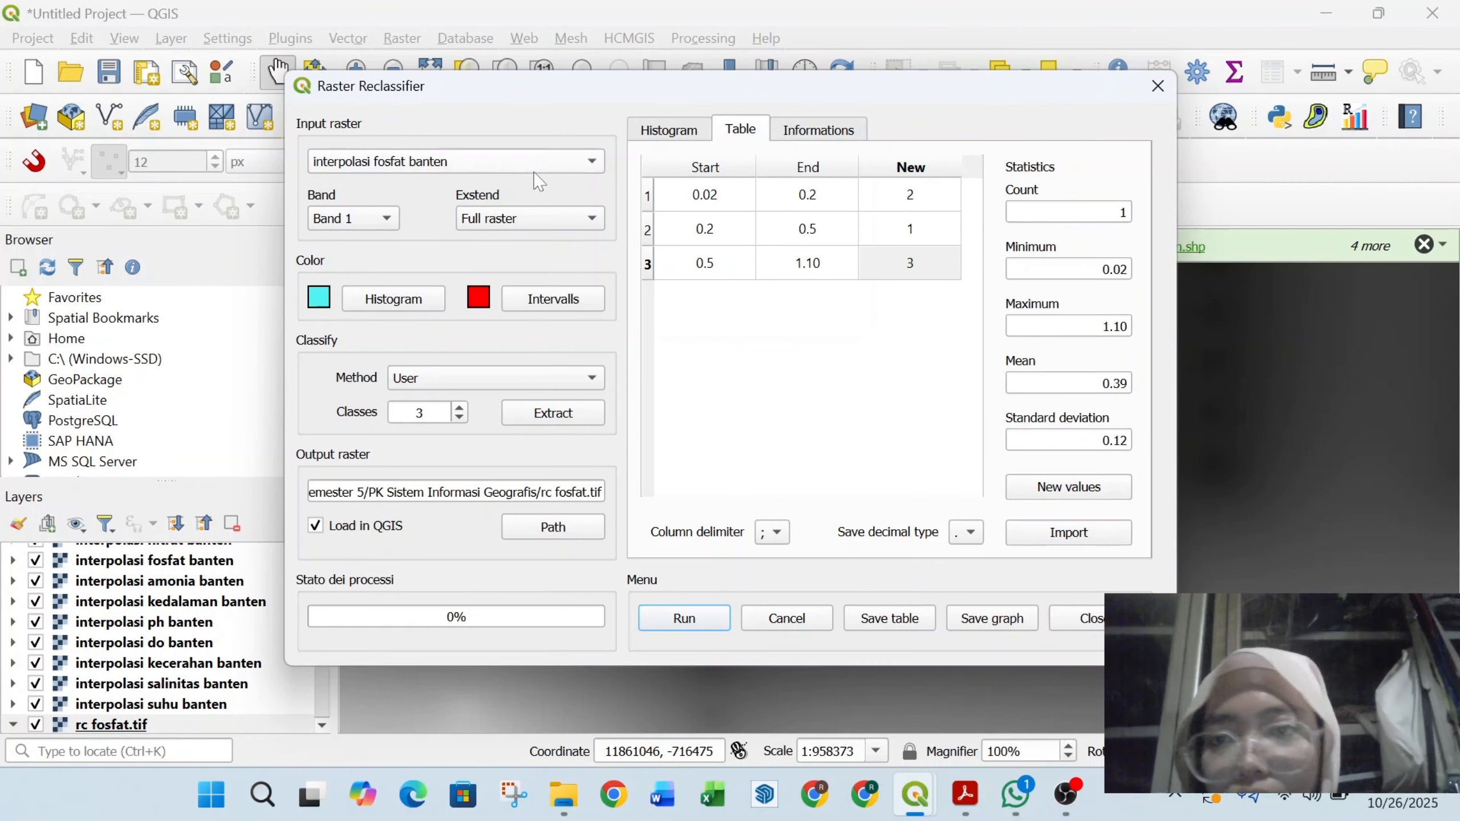
Step: Choose interpolasi kecerahan banten as the input raster and extract its three user-defined classes
{"action": "left_click", "coordinate": [535, 167]}
{"action": "left_click", "coordinate": [539, 190]}
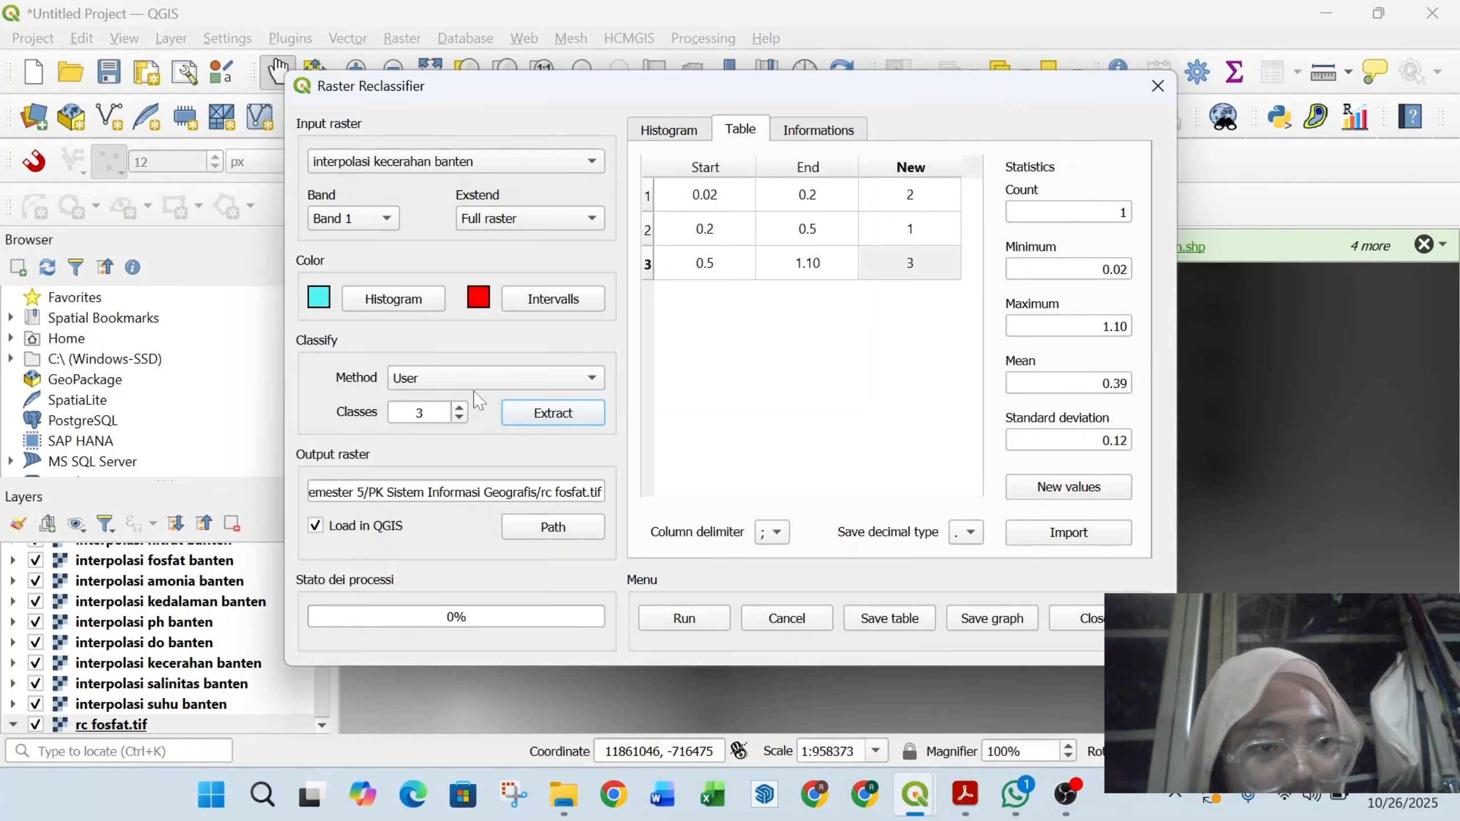
{"action": "left_click", "coordinate": [556, 421]}
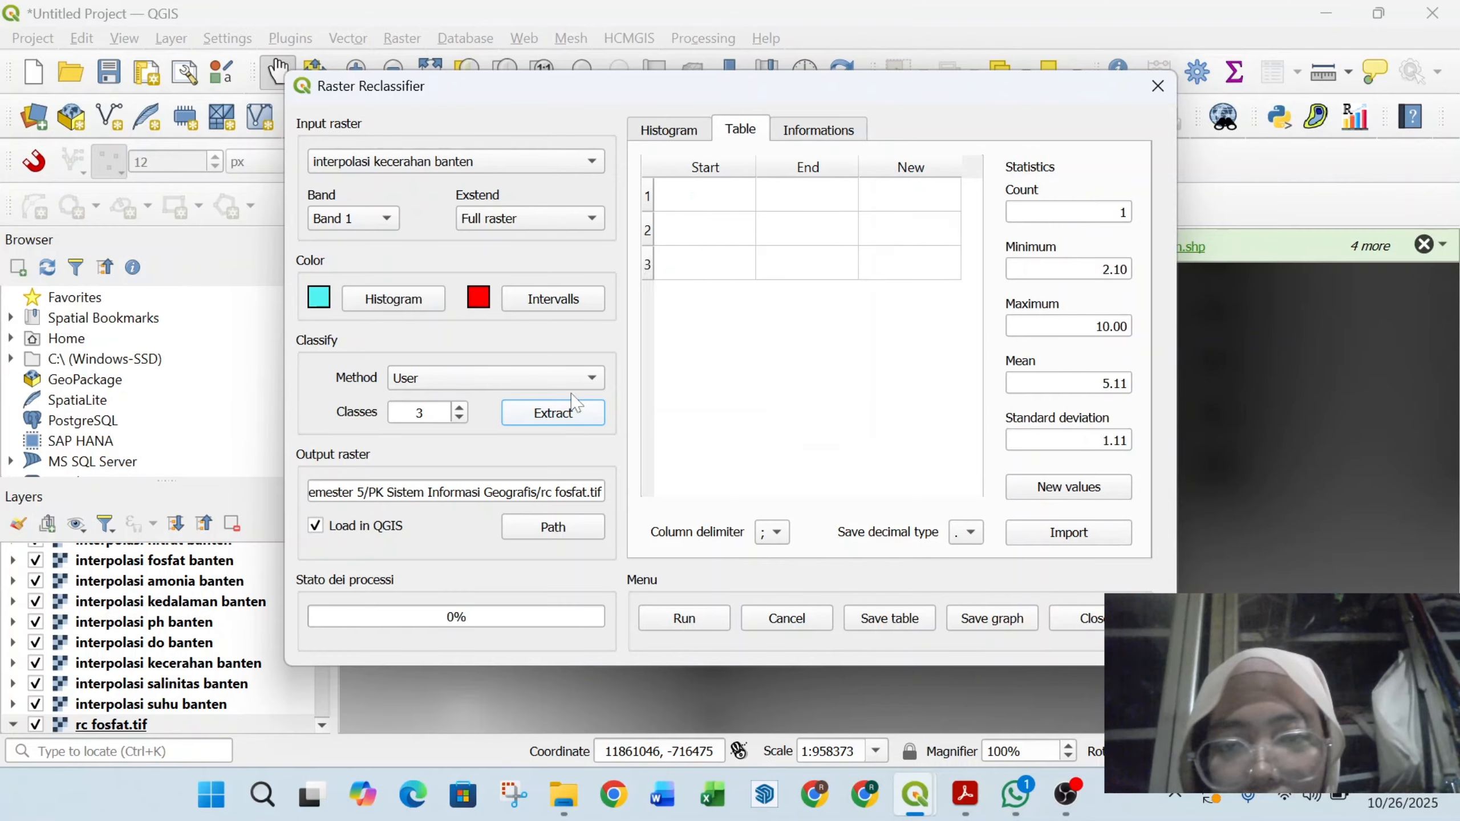
Step: Enter the kecerahan table's outer limits: start 2.10 for class 1 and end 10.00 for class 3
{"action": "left_click", "coordinate": [703, 208]}
{"action": "type", "text": "2.10"}
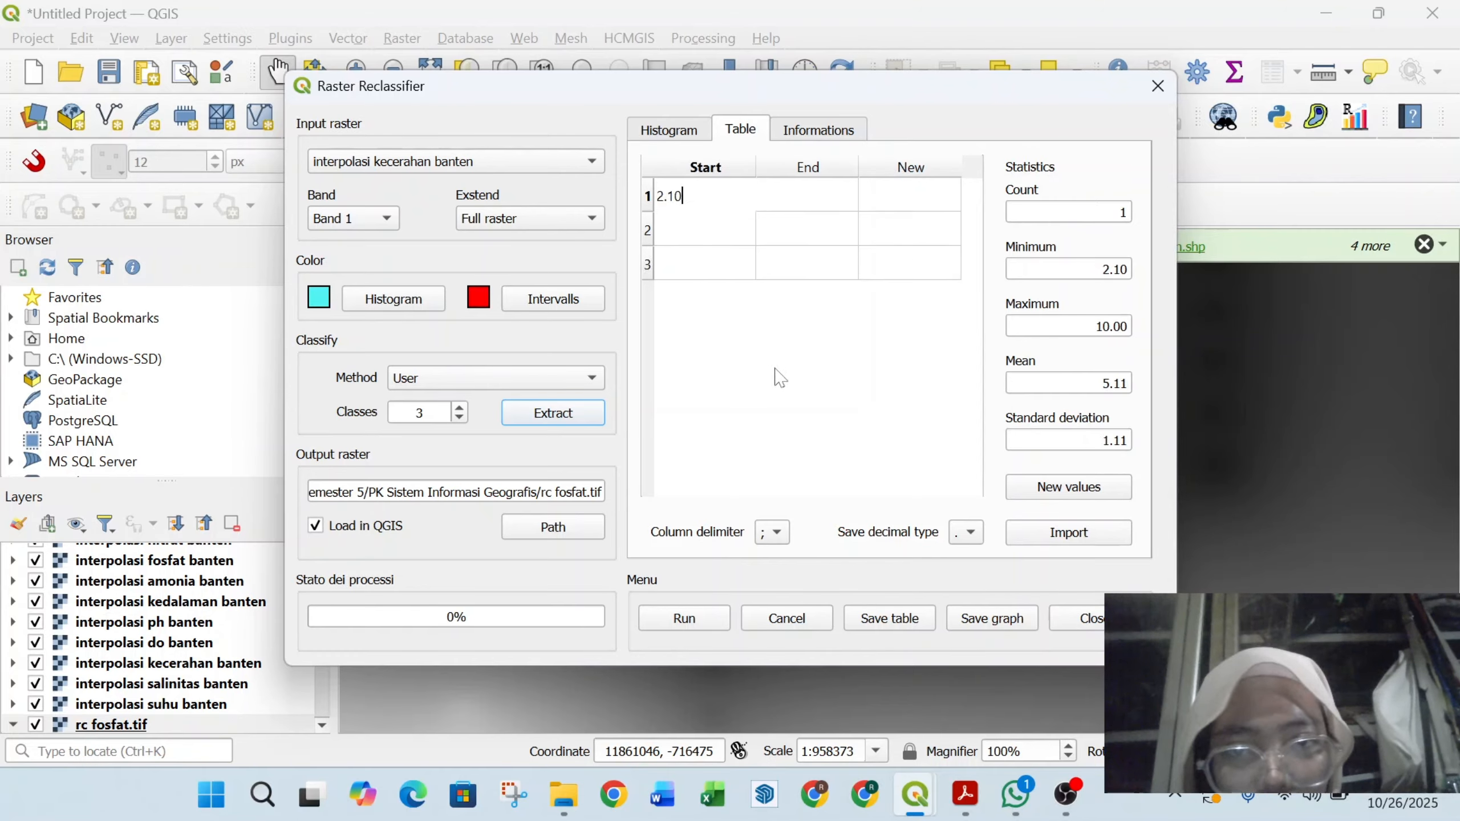
{"action": "left_click", "coordinate": [816, 266]}
{"action": "left_click", "coordinate": [816, 266]}
{"action": "type", "text": "10.00"}
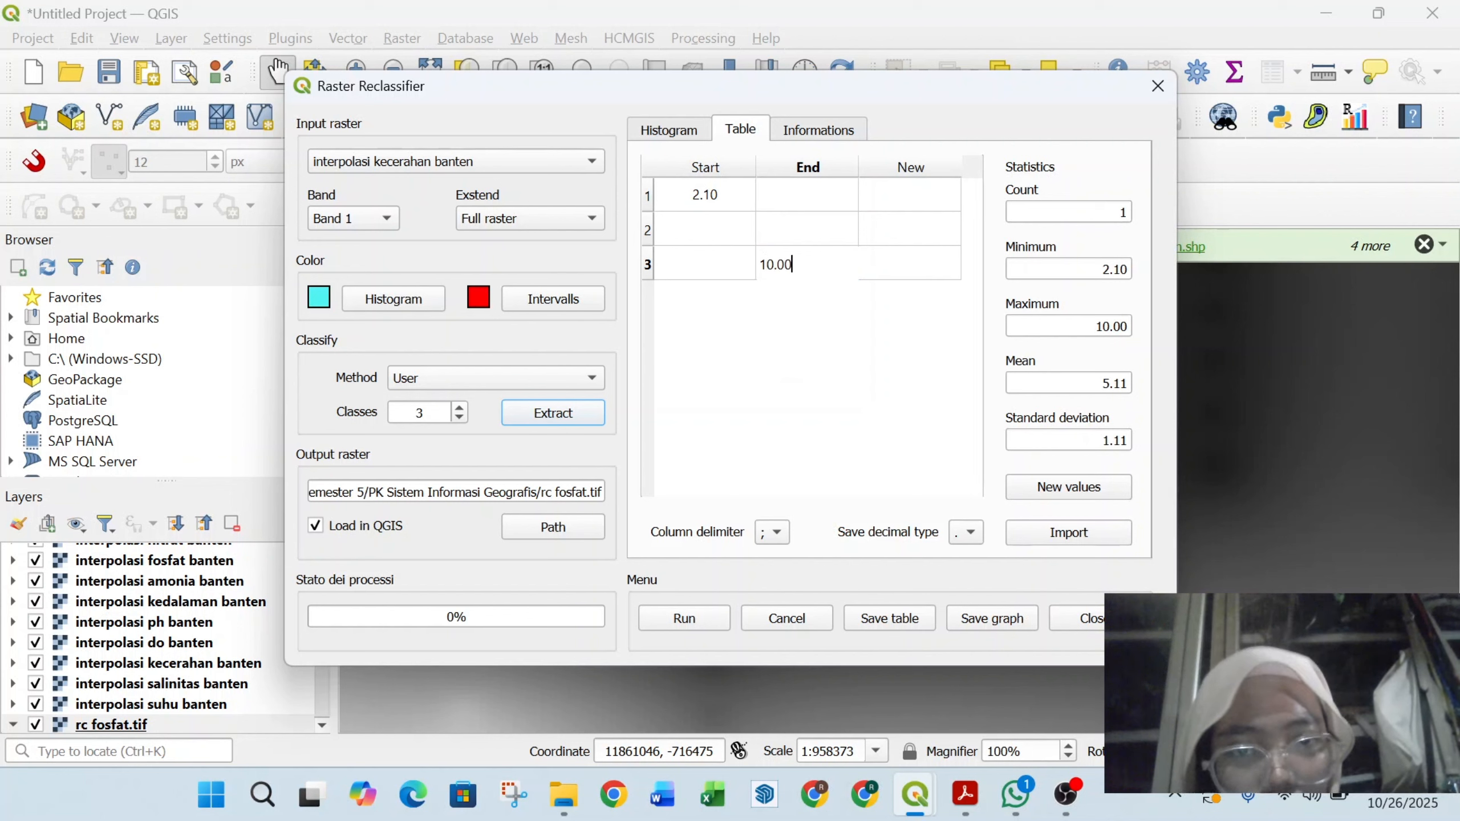
Step: Enter the kecerahan class breaks: 3.00 between classes 1 and 2, and 5.00 between classes 2 and 3
{"action": "left_click", "coordinate": [781, 183]}
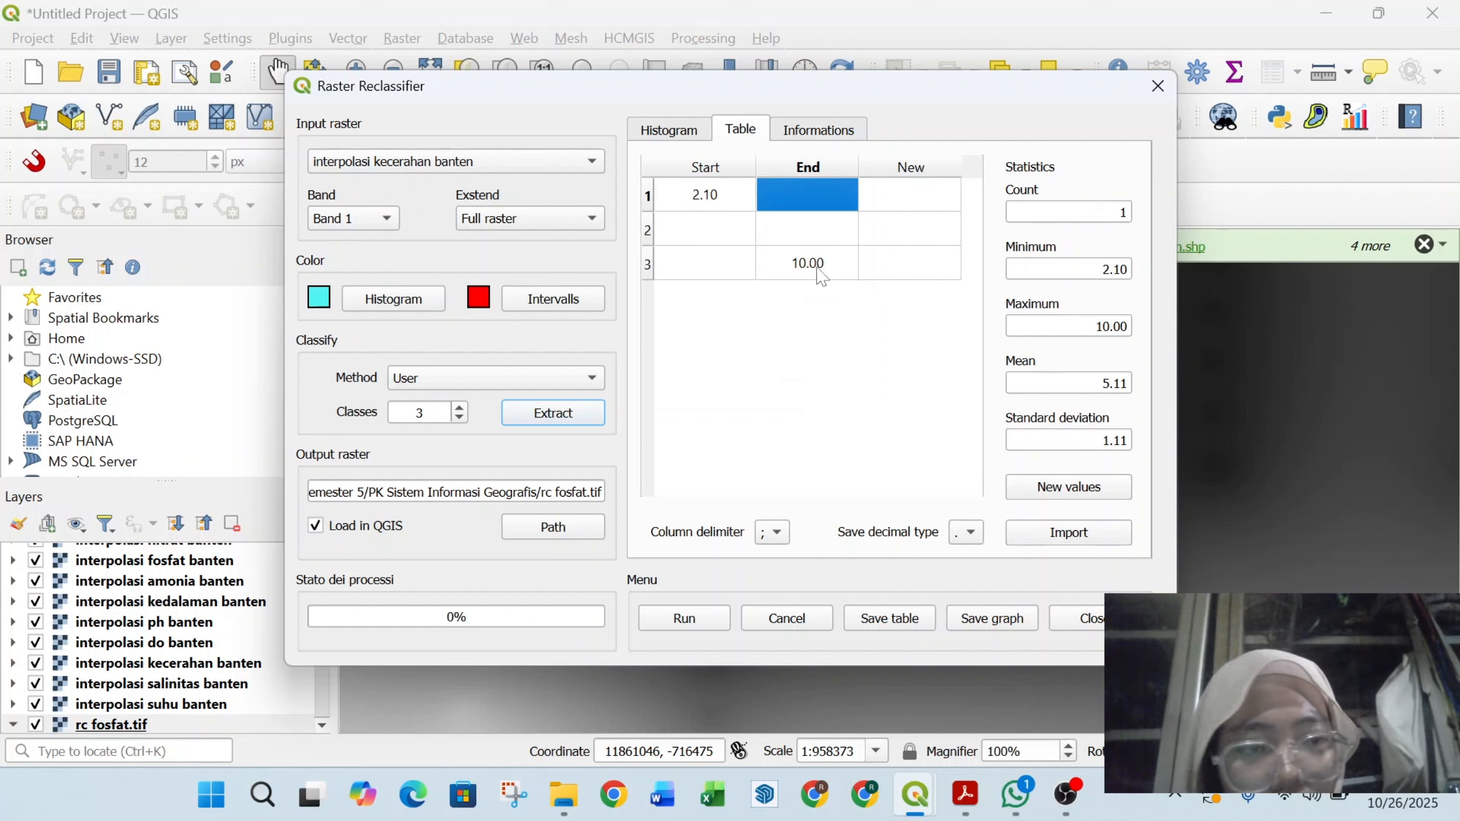
{"action": "type", "text": "3.00"}
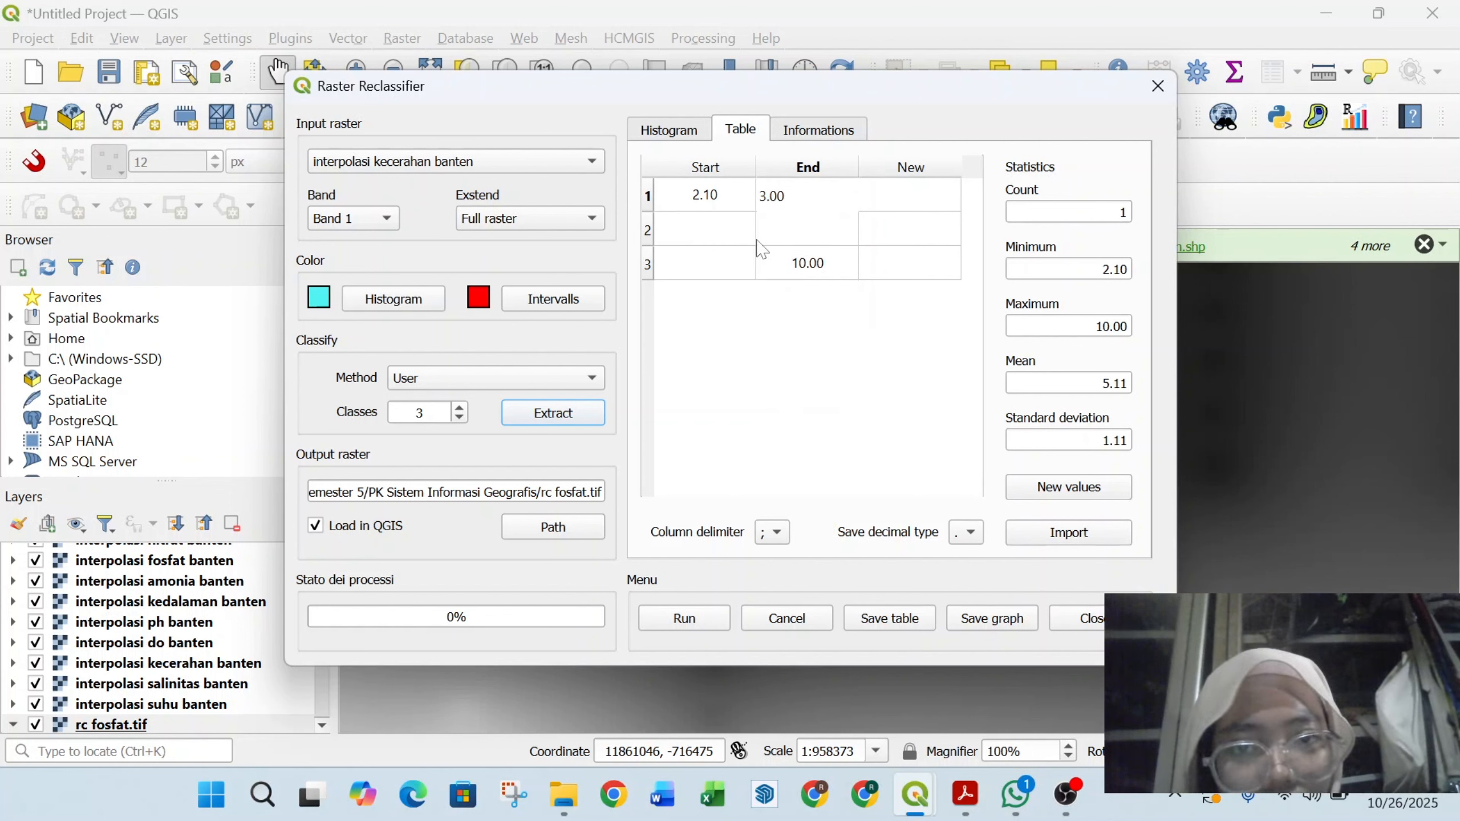
{"action": "left_click", "coordinate": [741, 244]}
{"action": "type", "text": "3.00"}
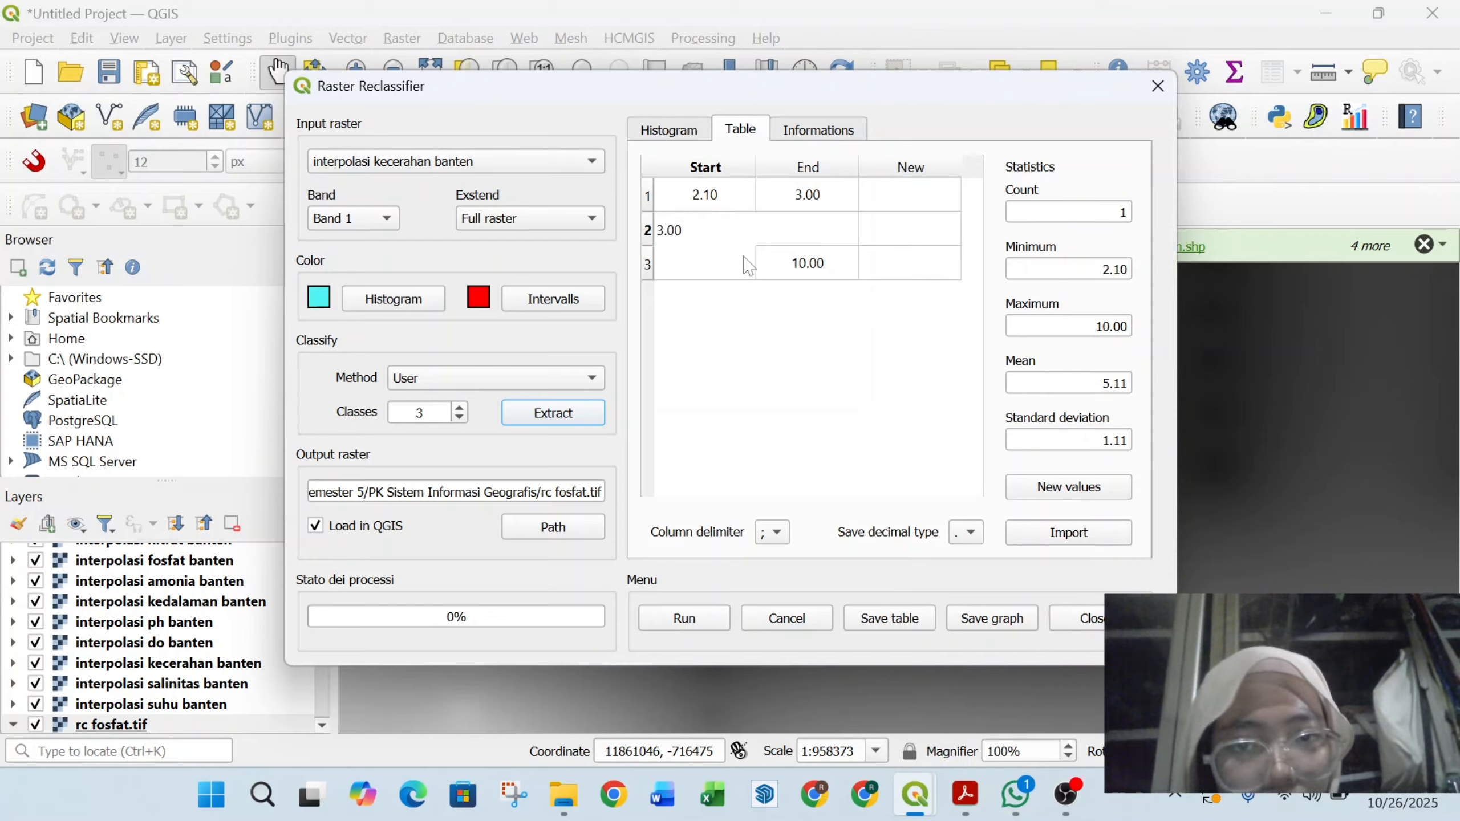
{"action": "left_click", "coordinate": [803, 235]}
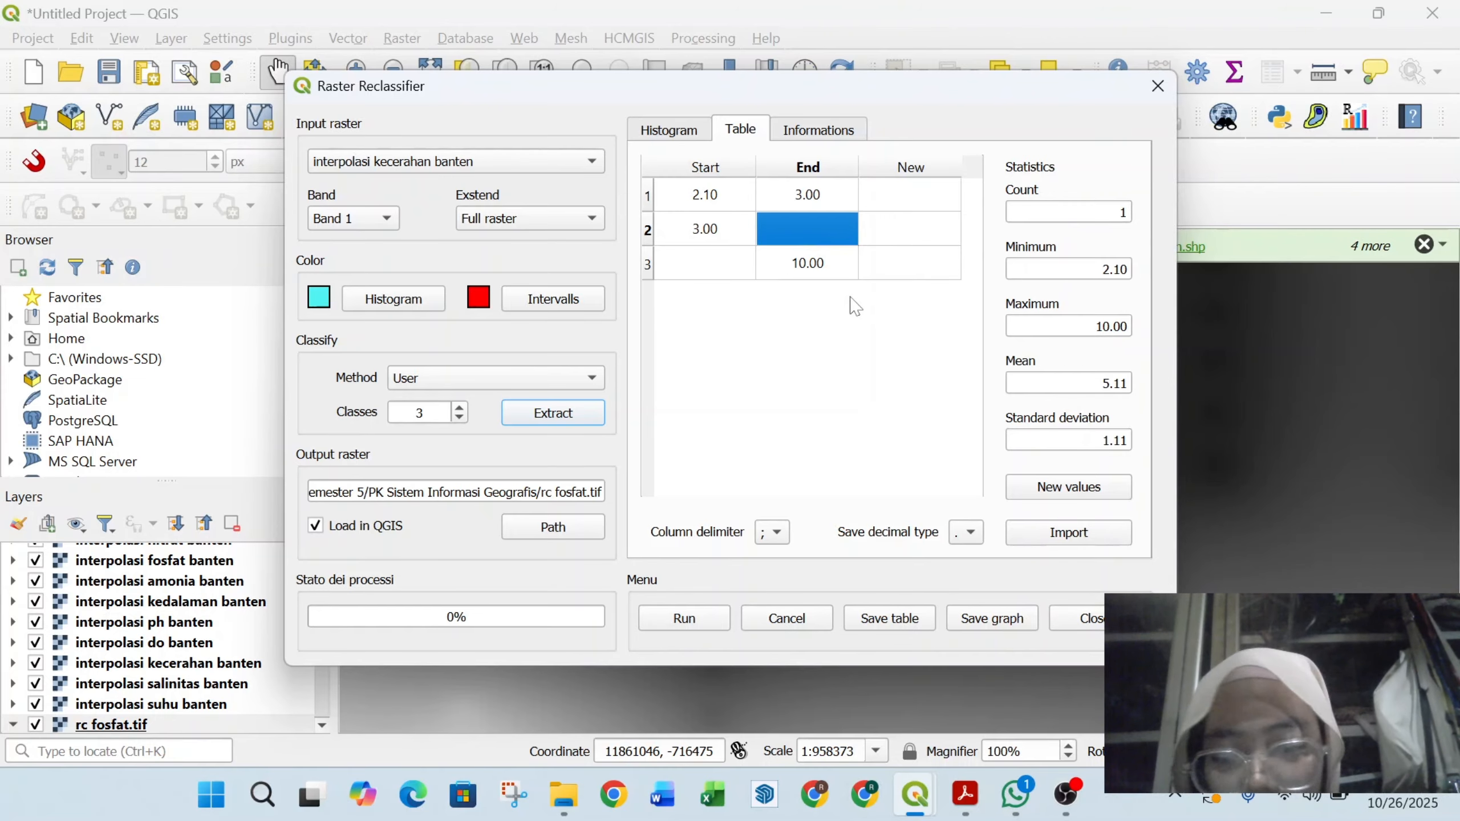
{"action": "type", "text": "5.00"}
{"action": "left_click", "coordinate": [712, 269]}
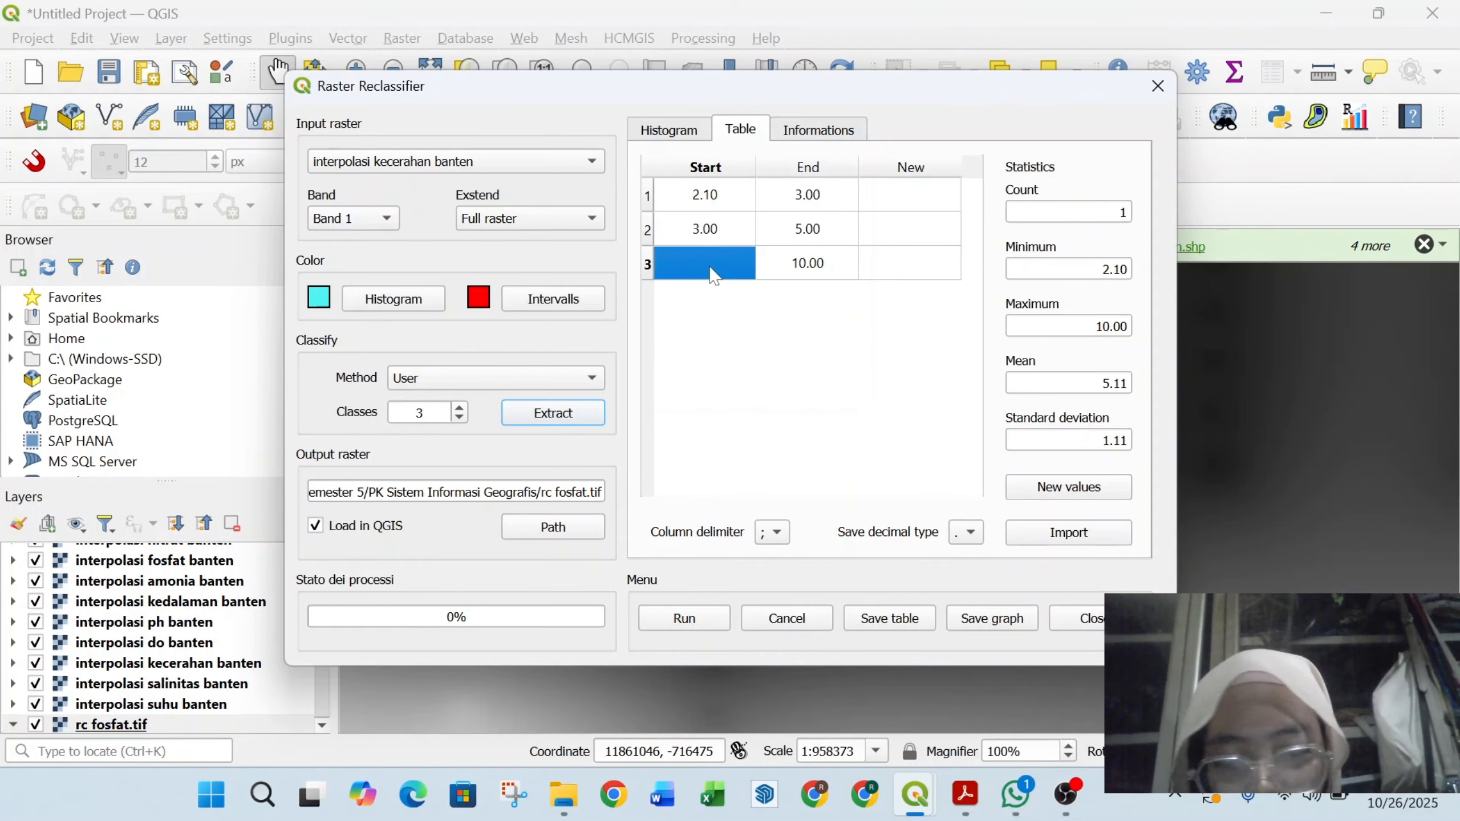
{"action": "type", "text": "5.00"}
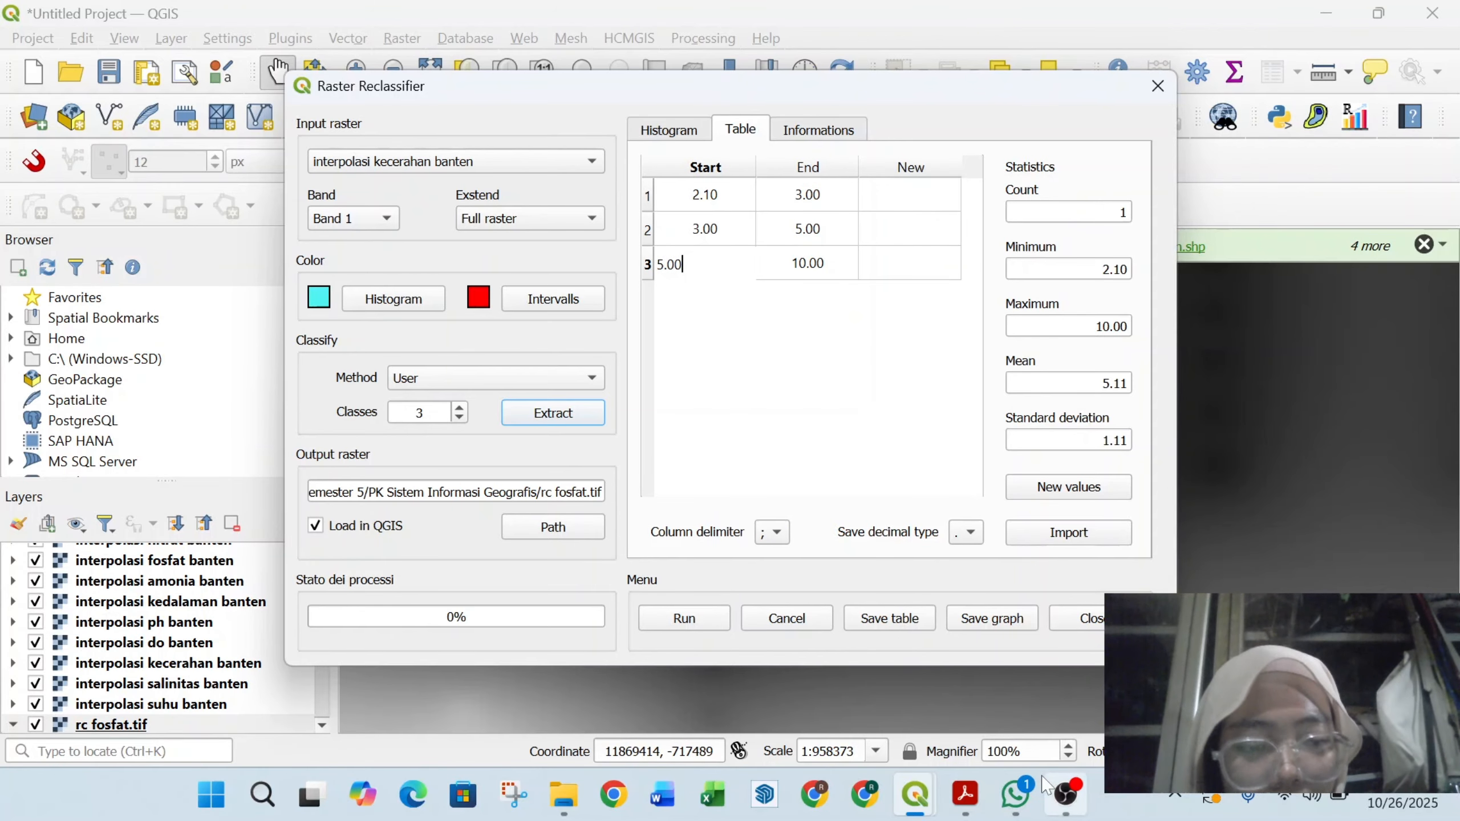
Step: Assign new values 3, 2 and 1 to kecerahan classes 1, 2 and 3
{"action": "mouse_move", "coordinate": [966, 794]}
{"action": "mouse_move", "coordinate": [939, 710]}
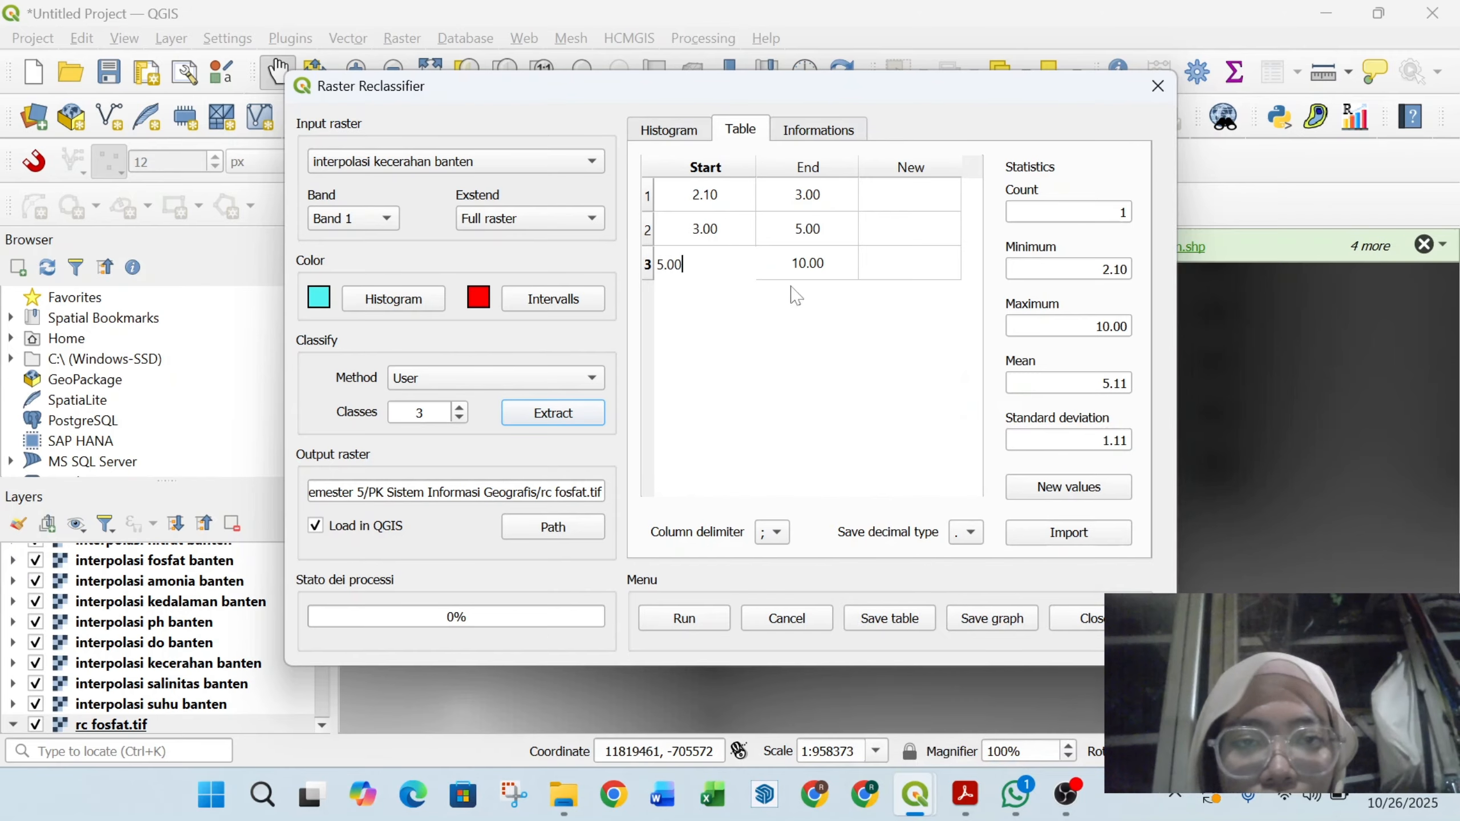
{"action": "left_click", "coordinate": [879, 201]}
{"action": "type", "text": "3"}
{"action": "left_click", "coordinate": [883, 225]}
{"action": "type", "text": "2"}
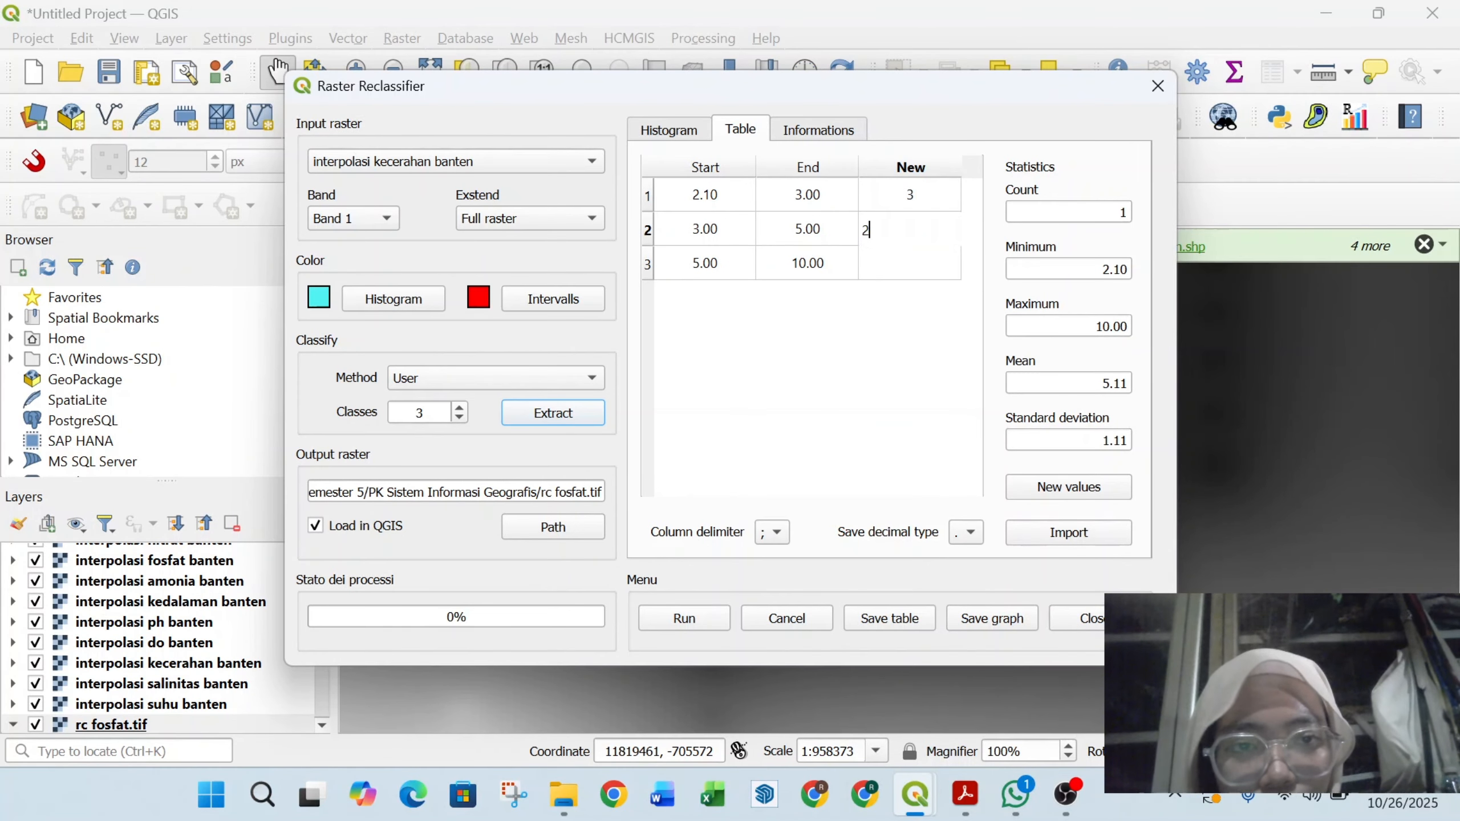
{"action": "left_click", "coordinate": [891, 262]}
{"action": "type", "text": "1"}
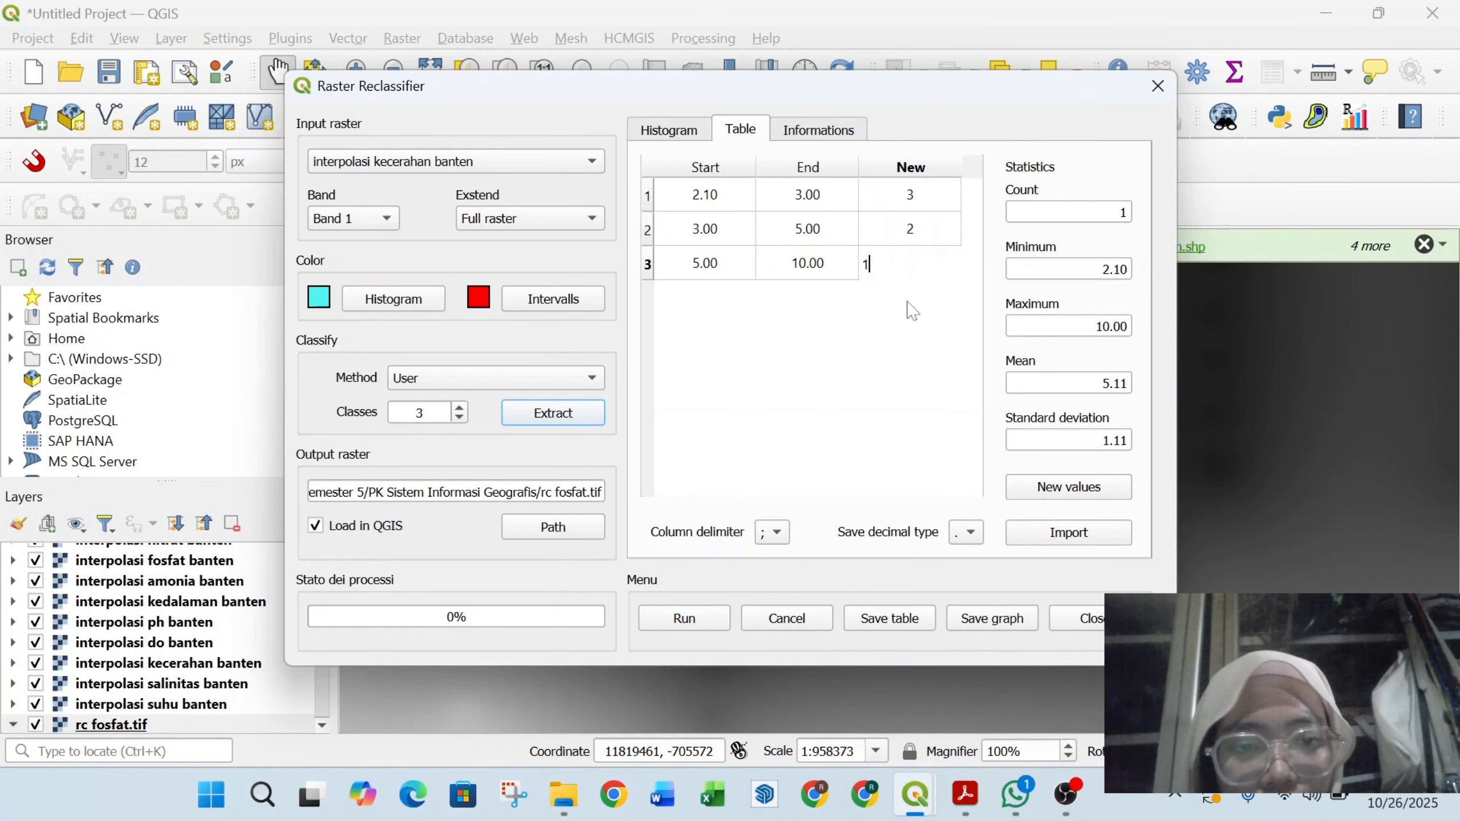
Step: Set the kecerahan output raster's file name to rc kecerahan and run the reclassification
{"action": "left_click", "coordinate": [567, 539]}
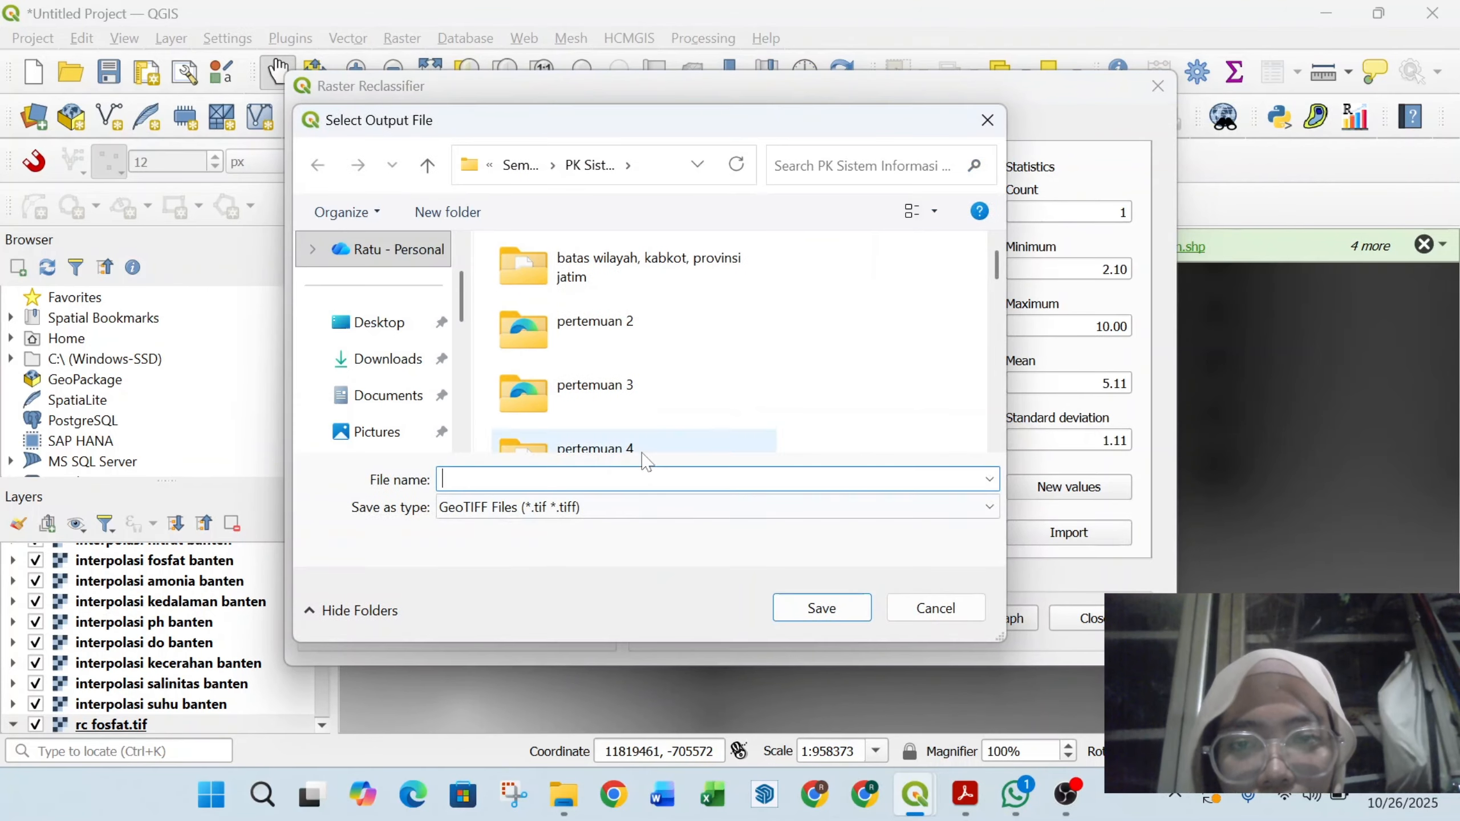
{"action": "type", "text": "rc kecerahan"}
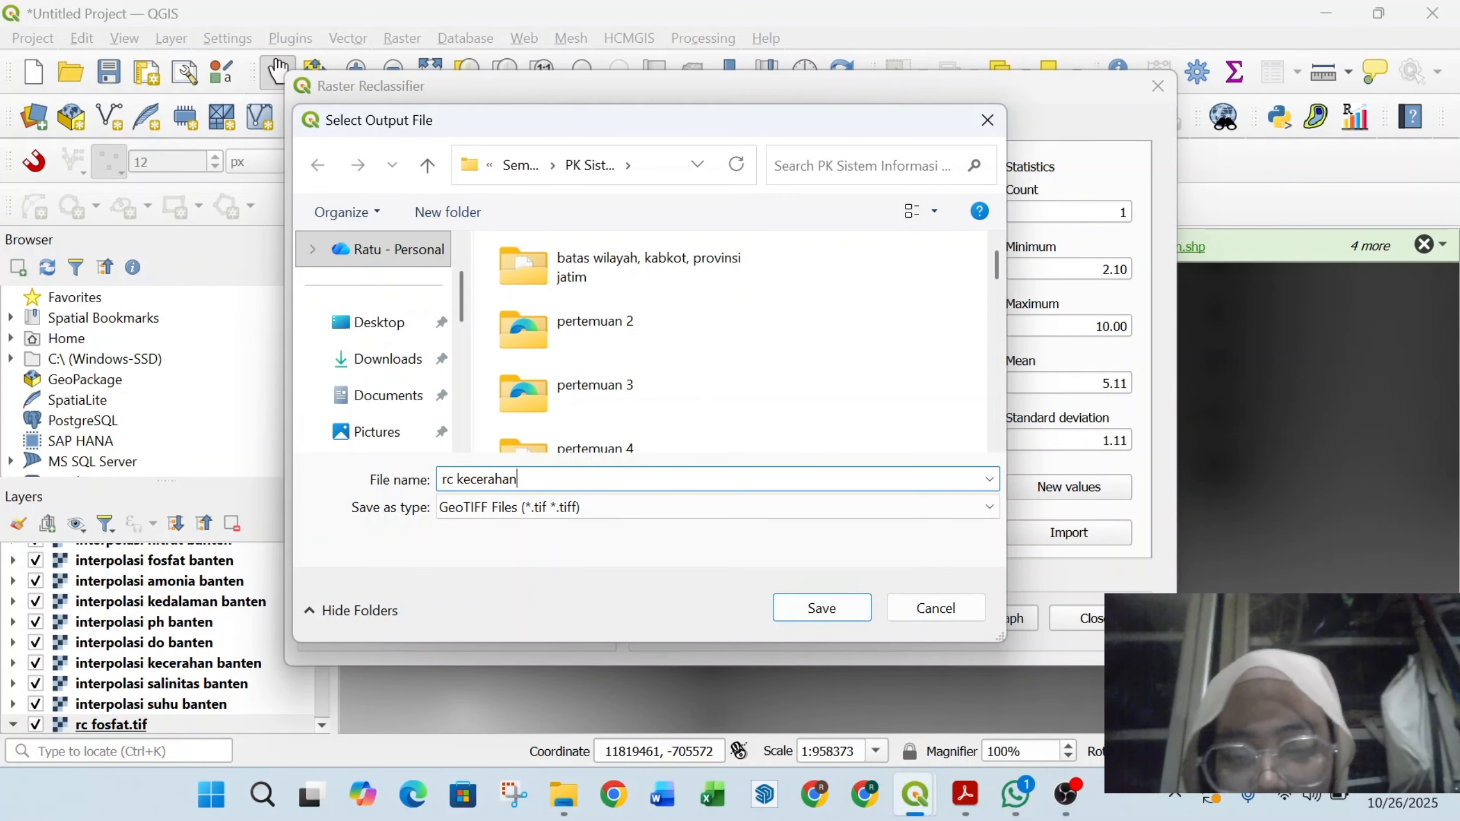
{"action": "type", "text": "n"}
{"action": "key", "text": "BackSpace"}
{"action": "left_click", "coordinate": [852, 608]}
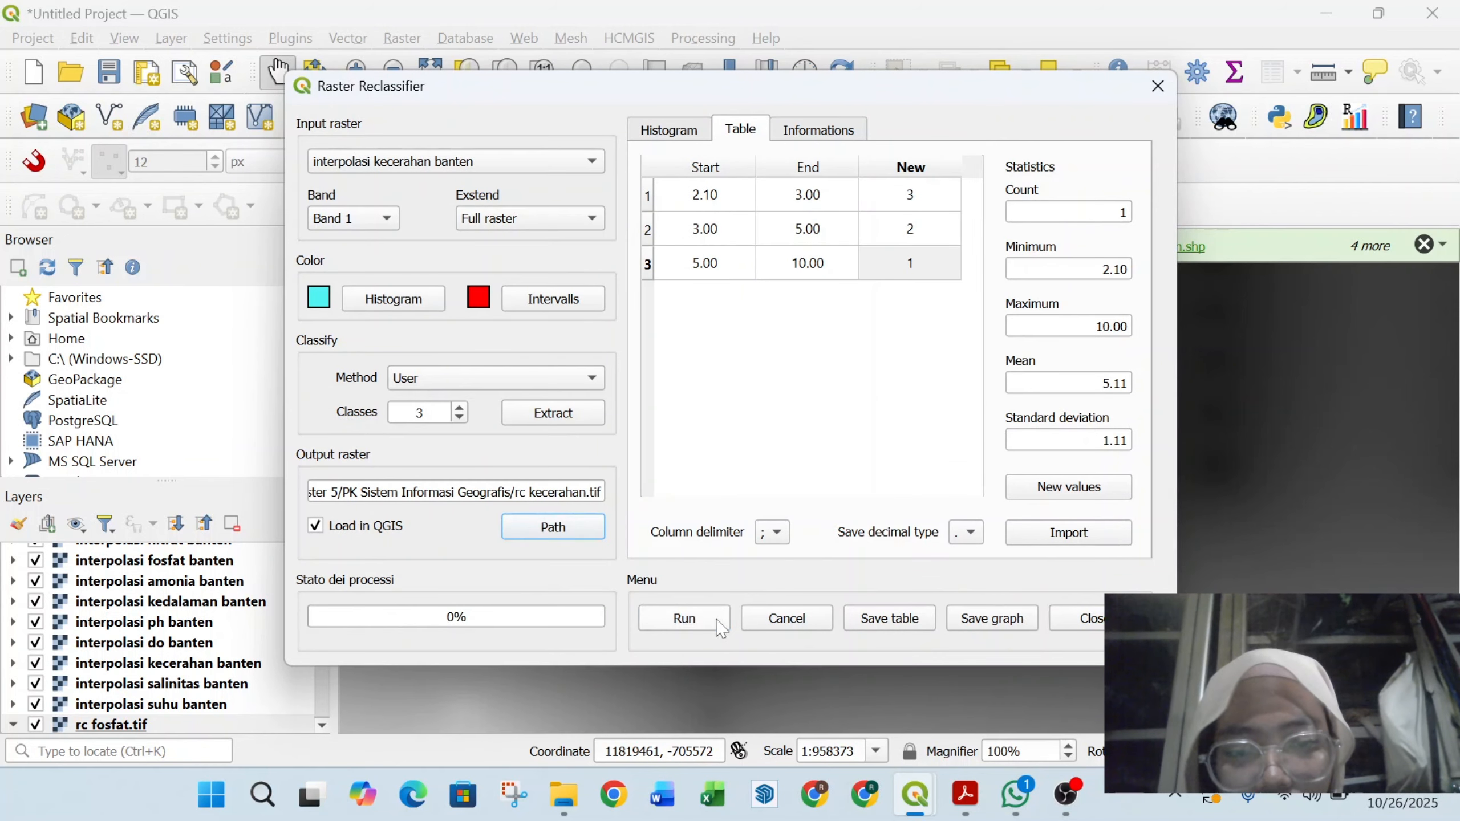
{"action": "left_click", "coordinate": [719, 628]}
{"action": "left_click", "coordinate": [878, 414]}
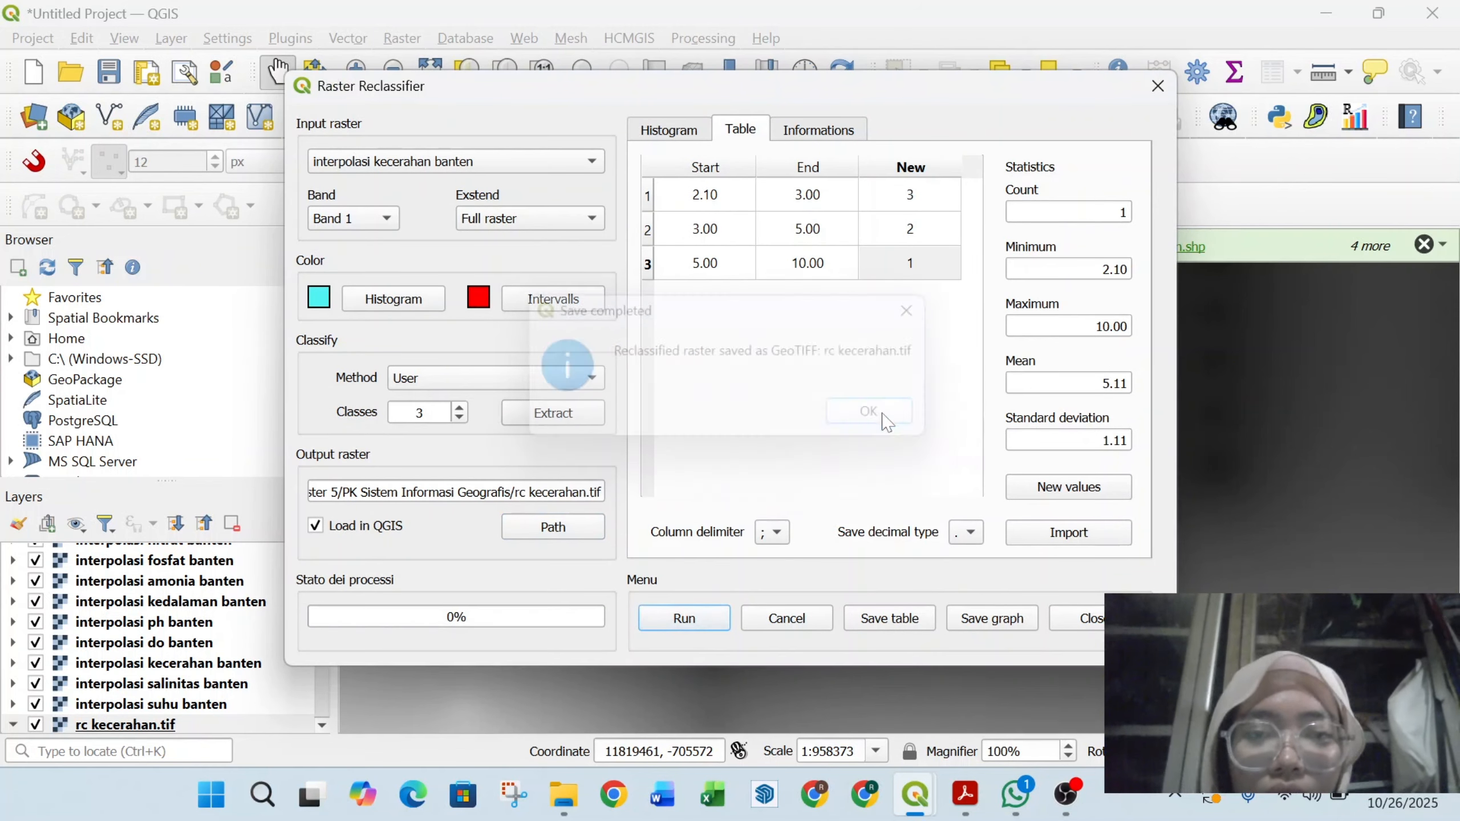
Step: Choose interpolasi kedalaman banten as the input raster, set the number of classes to 4 and extract them
{"action": "left_click", "coordinate": [549, 165]}
{"action": "left_click", "coordinate": [549, 189]}
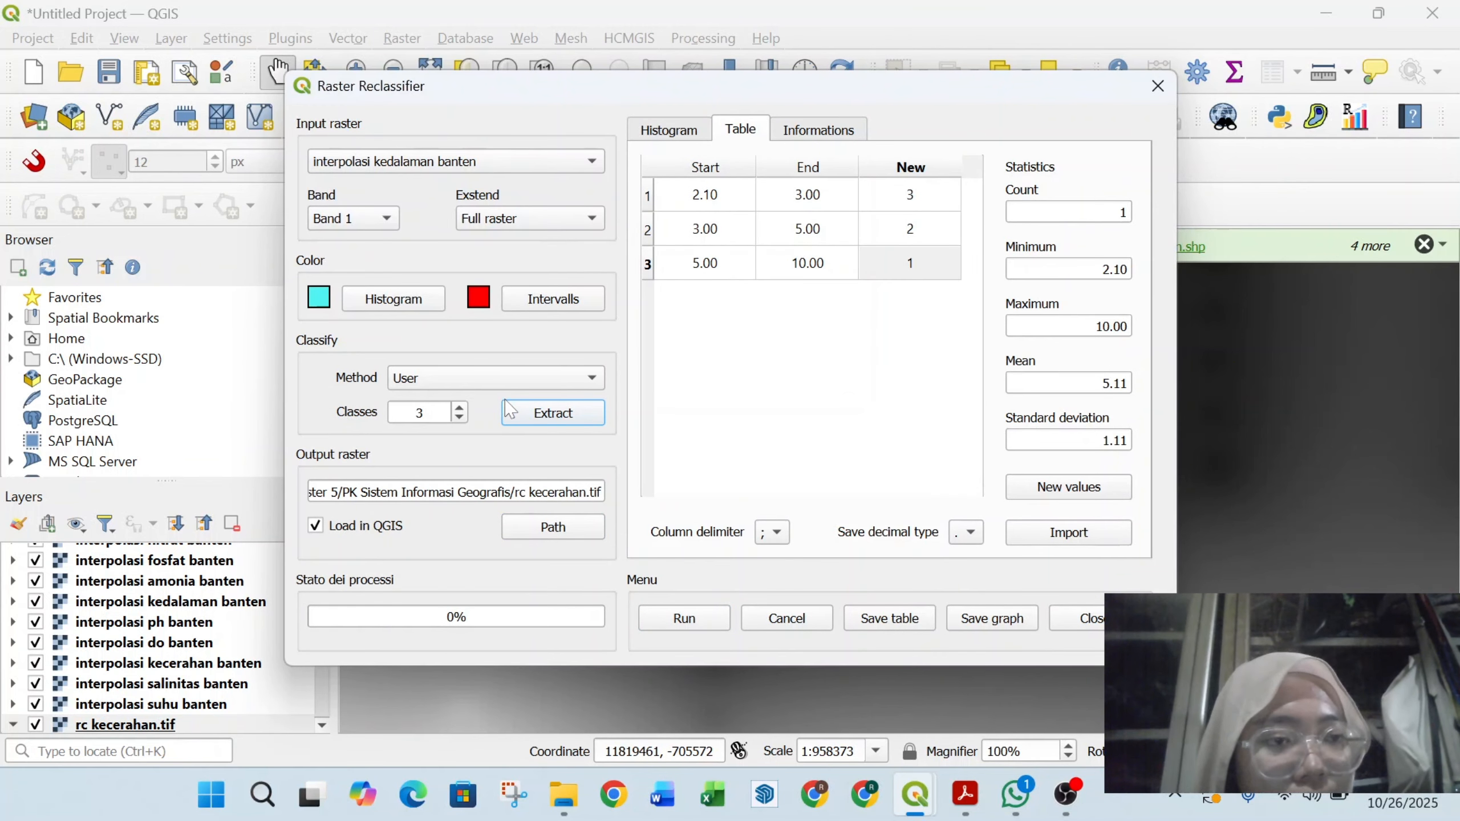
{"action": "left_click", "coordinate": [458, 407]}
{"action": "left_click", "coordinate": [552, 414]}
Step: Enter the kedalaman table's outer limits: start 5.02 for class 1 and end 49.99 for class 4
{"action": "left_click", "coordinate": [729, 195]}
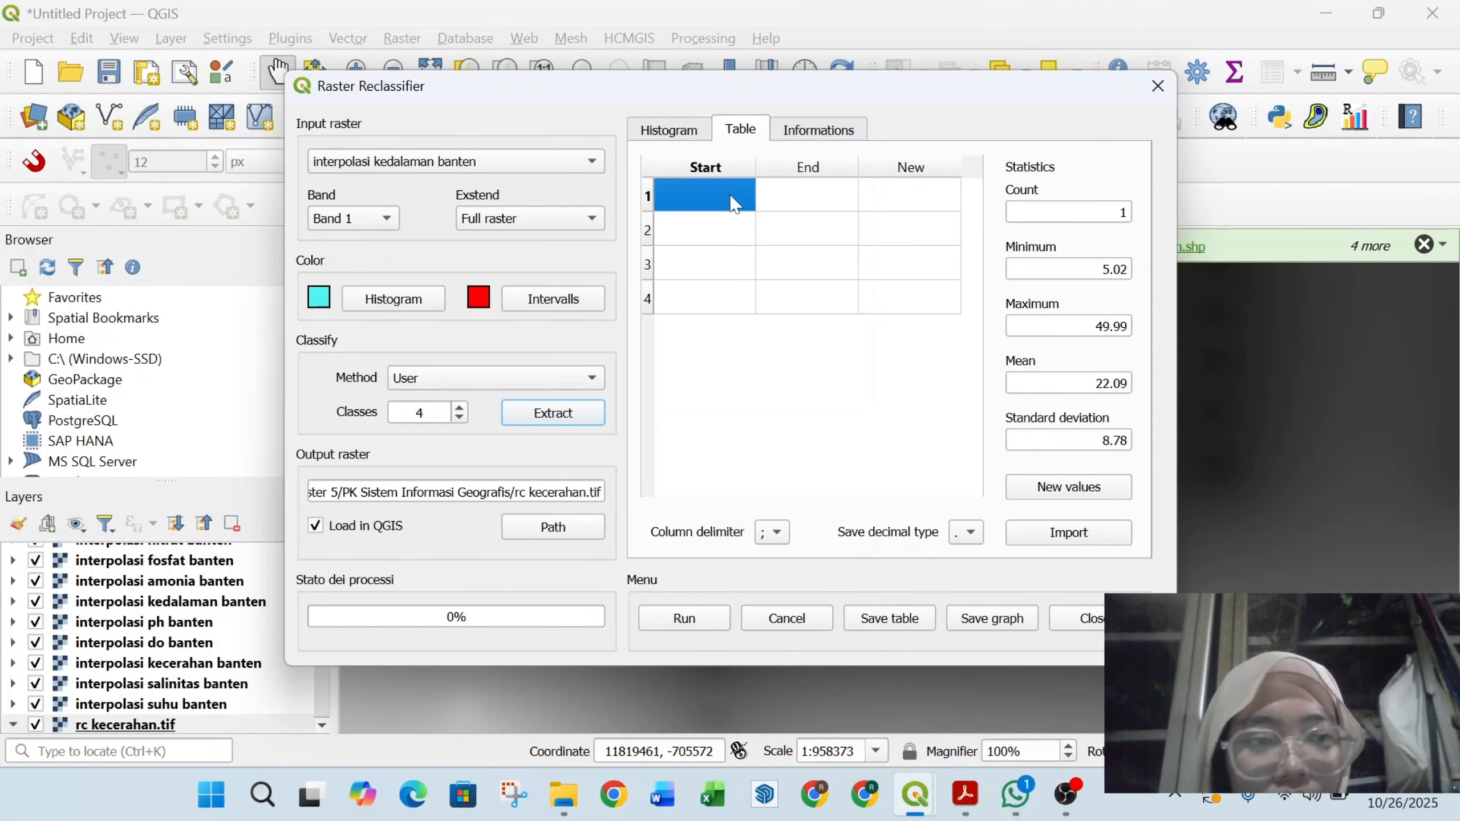
{"action": "type", "text": "5.02"}
{"action": "double_click", "coordinate": [812, 309]}
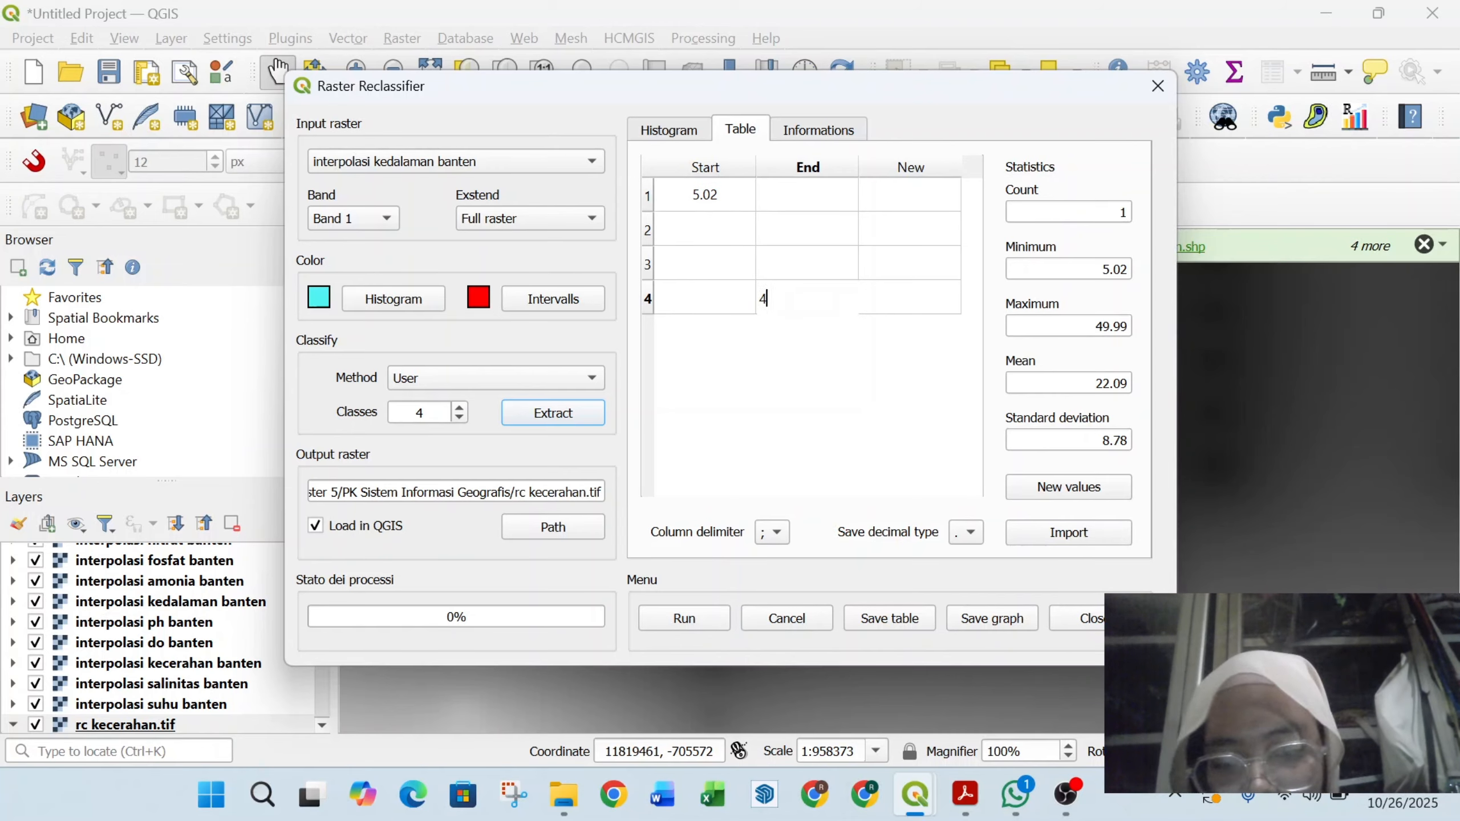
{"action": "type", "text": "49.99"}
Step: End kedalaman class 1 at 8.00 and set class 2 to range from 8.00 to 20.00
{"action": "left_click", "coordinate": [787, 185]}
{"action": "type", "text": "8.00"}
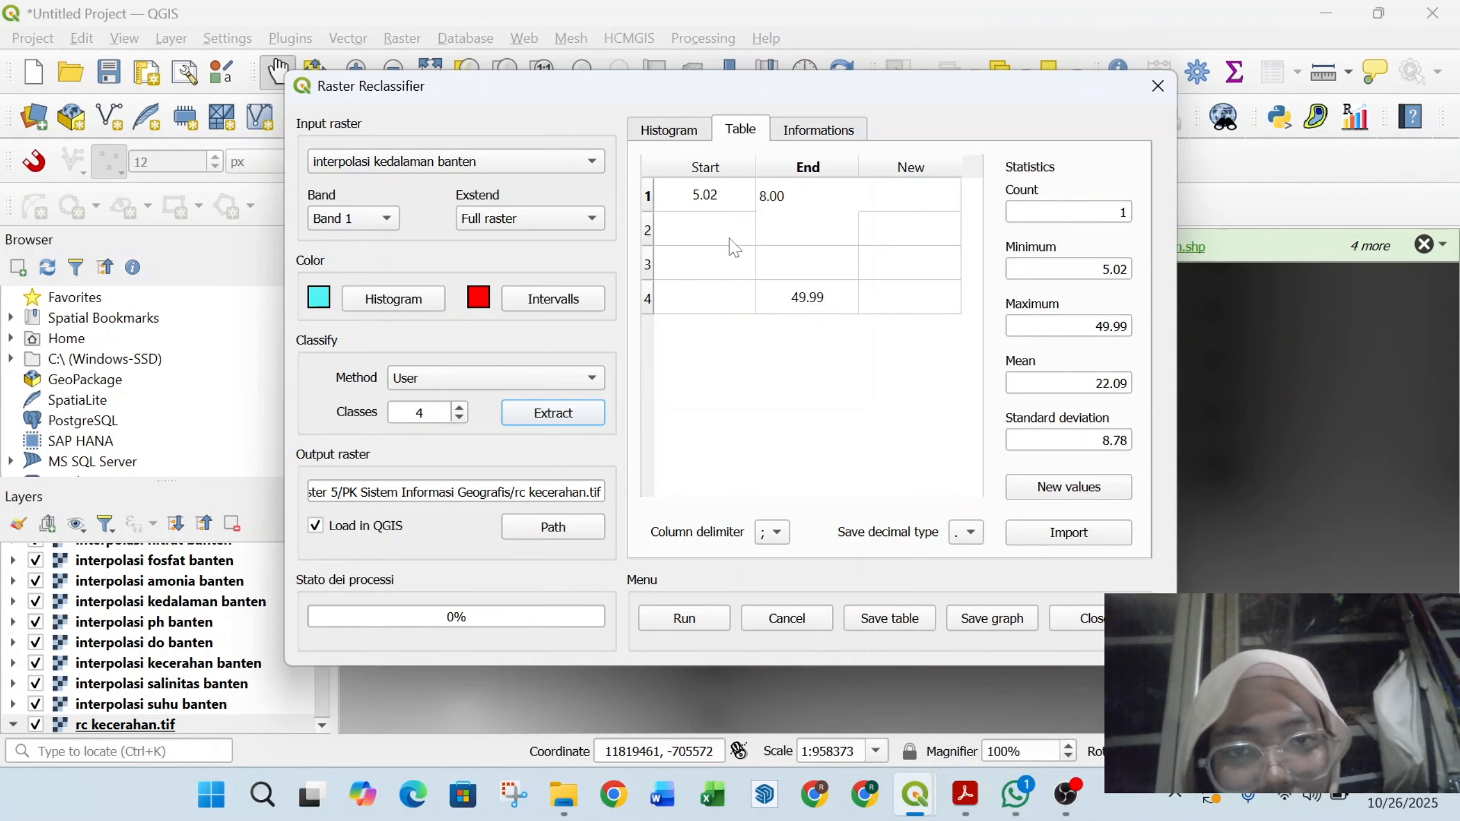
{"action": "left_click", "coordinate": [731, 241]}
{"action": "type", "text": "8.00"}
{"action": "left_click", "coordinate": [805, 239]}
{"action": "type", "text": "20.00"}
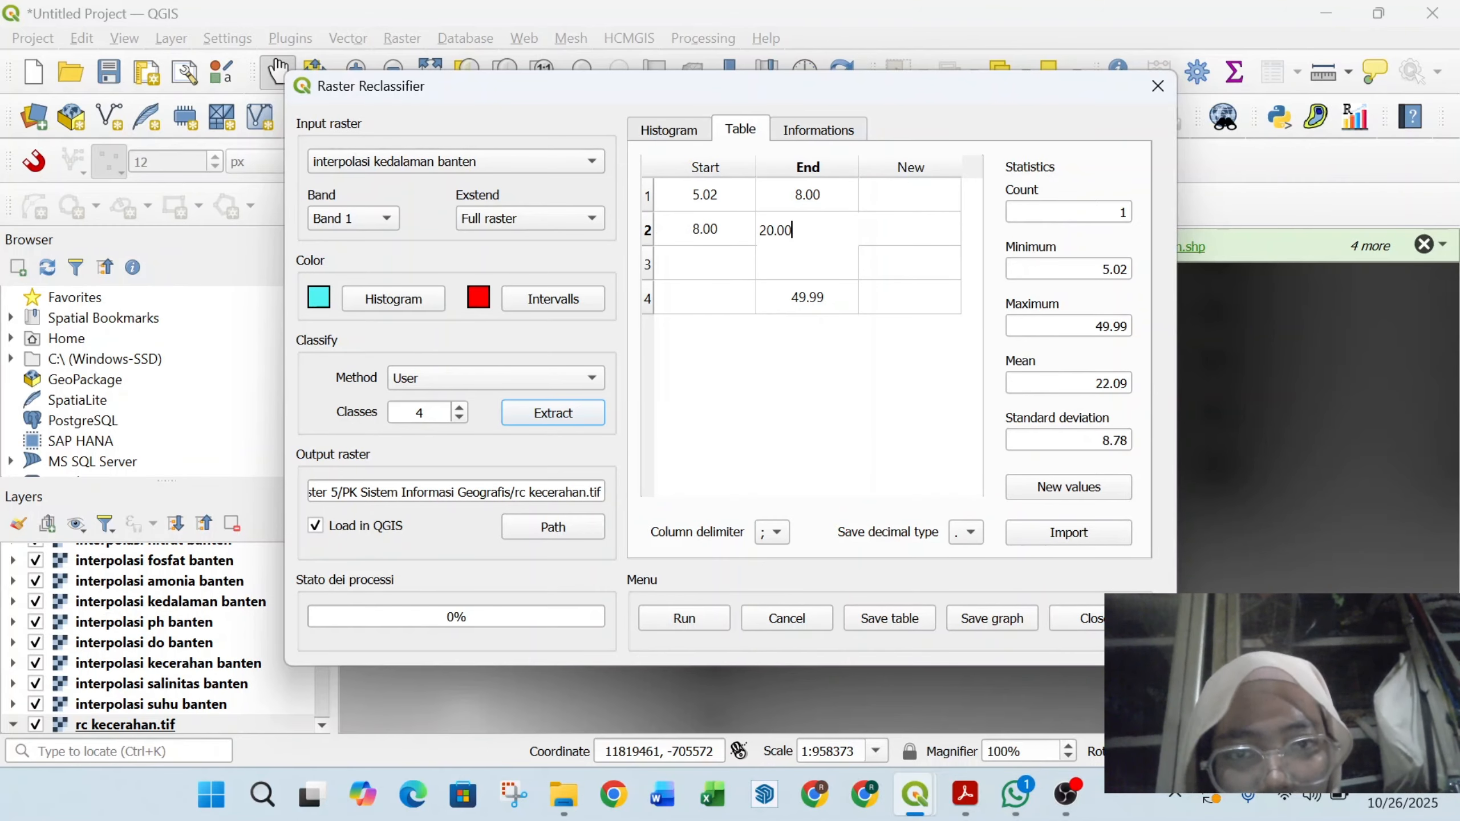
Step: Set kedalaman class 3 to range from 20.00 to 25.00 and start class 4 at 25.00
{"action": "left_click", "coordinate": [732, 260]}
{"action": "type", "text": "20.002"}
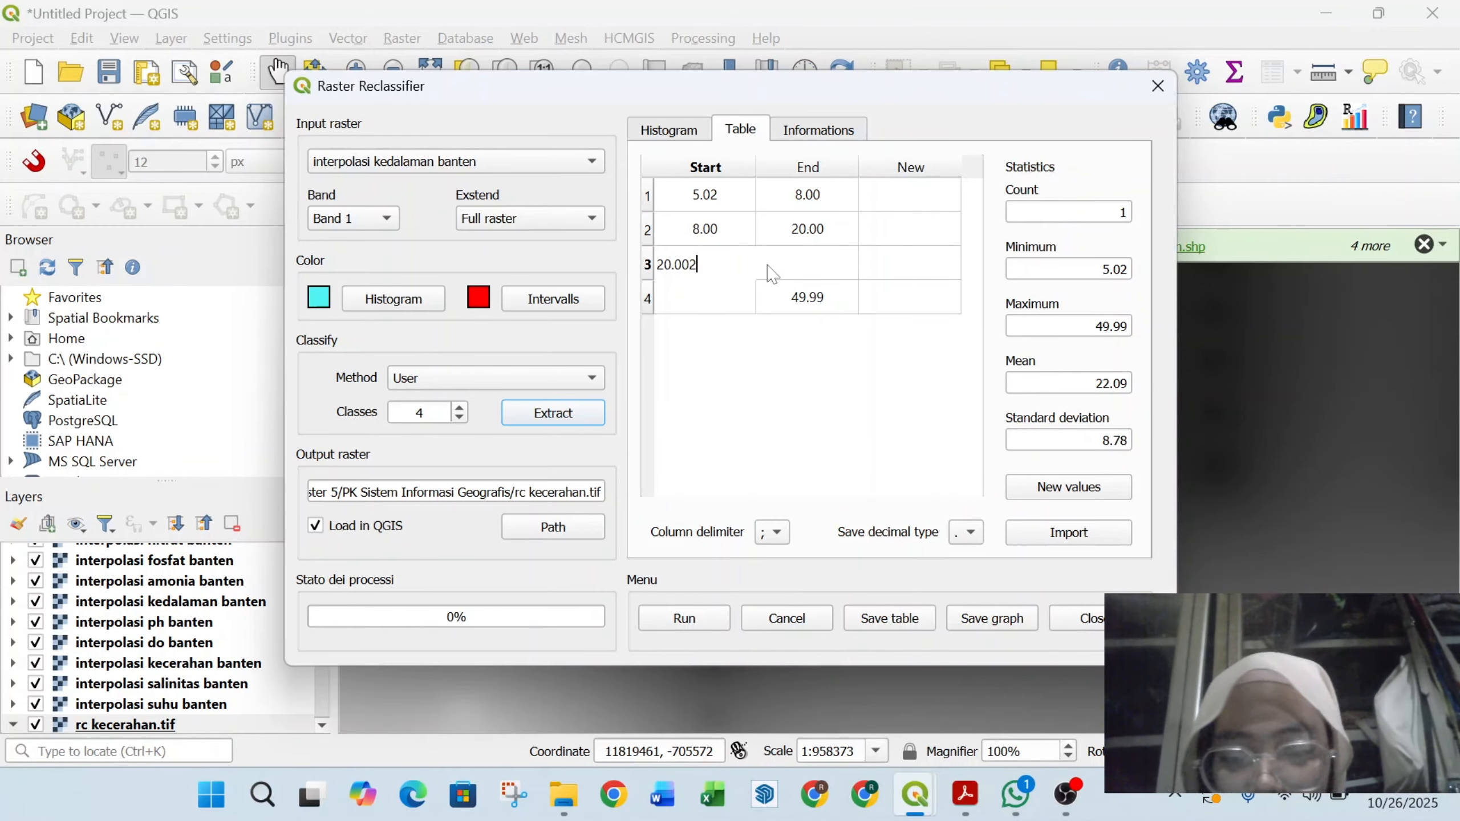
{"action": "type", "text": "5.00"}
{"action": "key", "text": "BackSpace"}
{"action": "key", "text": "BackSpace"}
{"action": "key", "text": "BackSpace"}
{"action": "key", "text": "BackSpace"}
{"action": "key", "text": "BackSpace"}
{"action": "left_click", "coordinate": [835, 266]}
{"action": "type", "text": "2"}
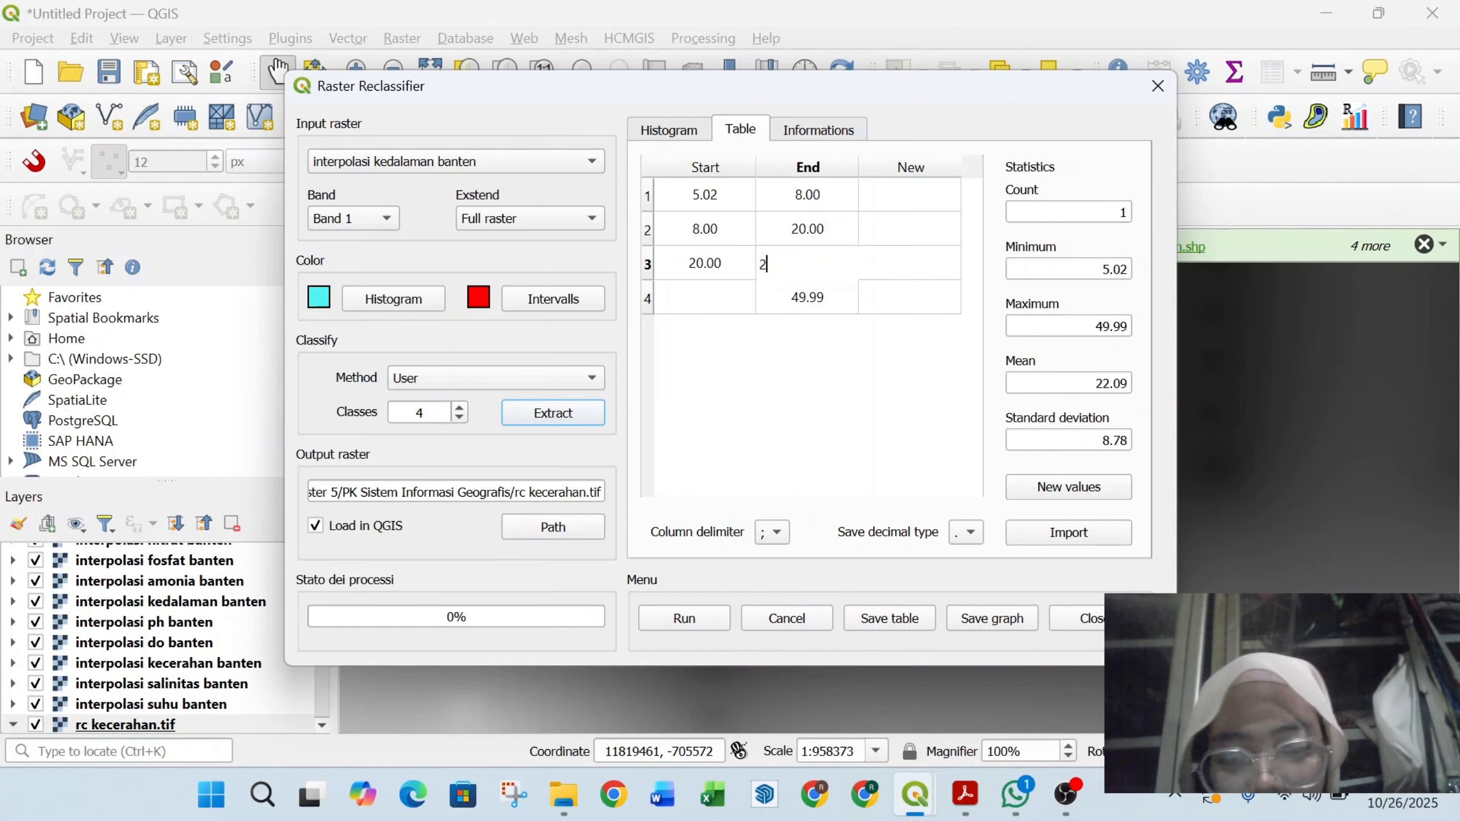
{"action": "type", "text": "5.00"}
{"action": "left_click", "coordinate": [705, 298]}
{"action": "type", "text": "25.00"}
{"action": "left_click", "coordinate": [924, 192]}
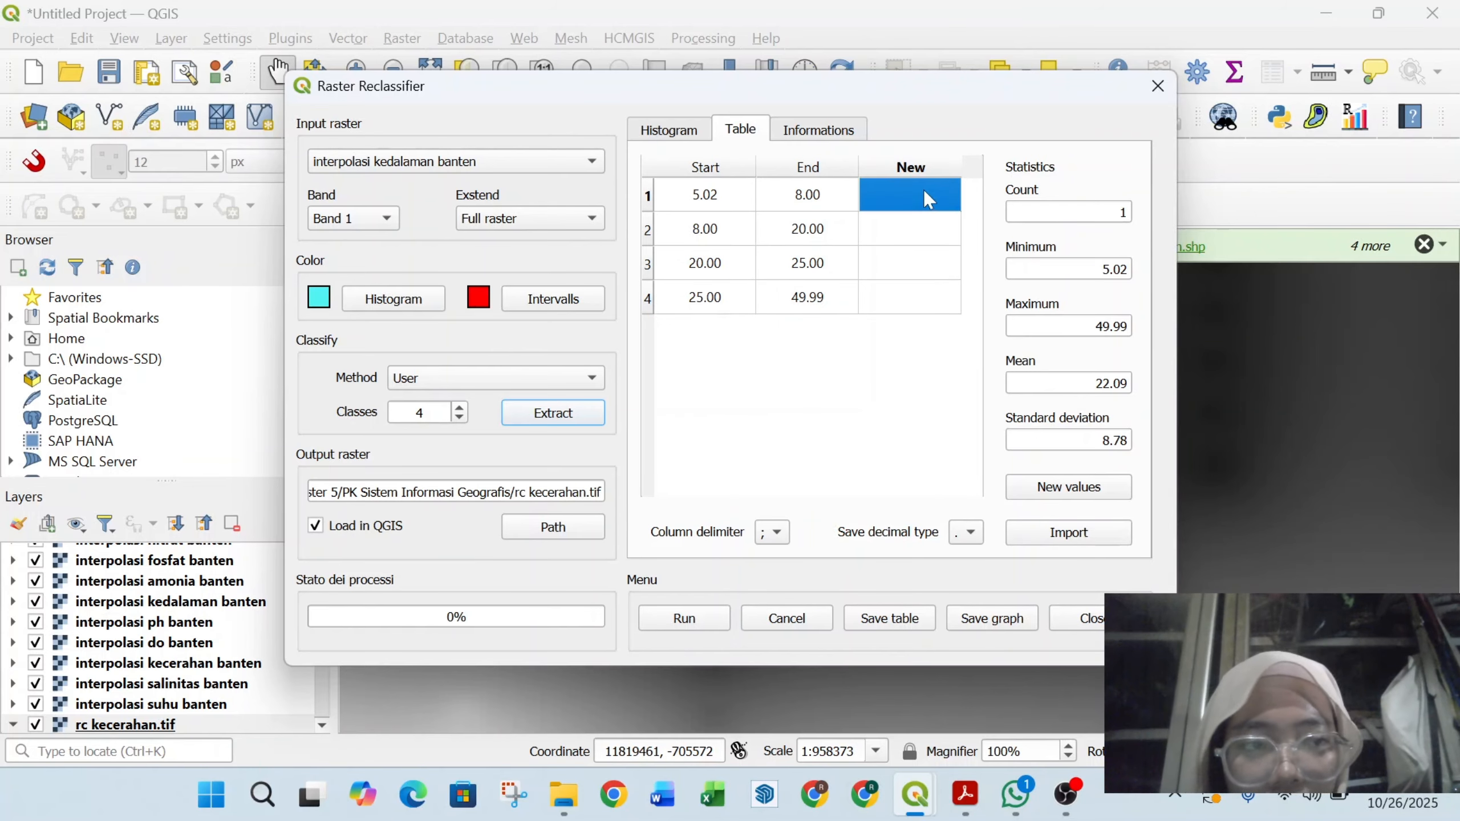